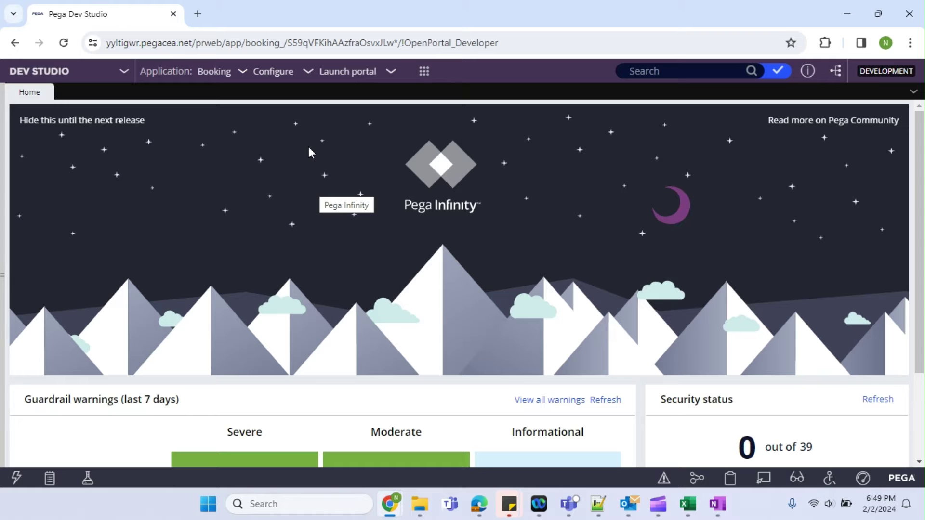
- Bring the Notepad++ 'new 38' security notes forward and select the lines of the notes
{"action": "left_click", "coordinate": [4, 264]}
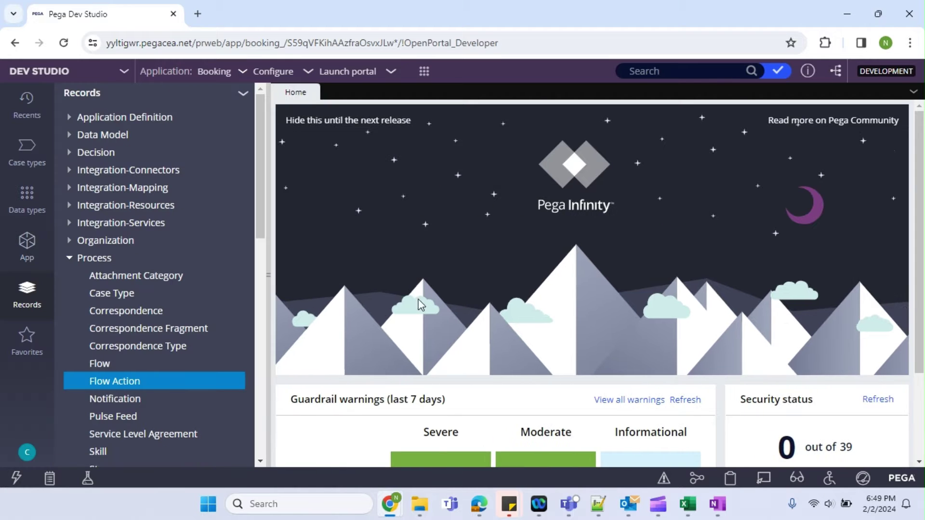
{"action": "scroll", "coordinate": [268, 289], "scroll_direction": "down", "scroll_amount": 5}
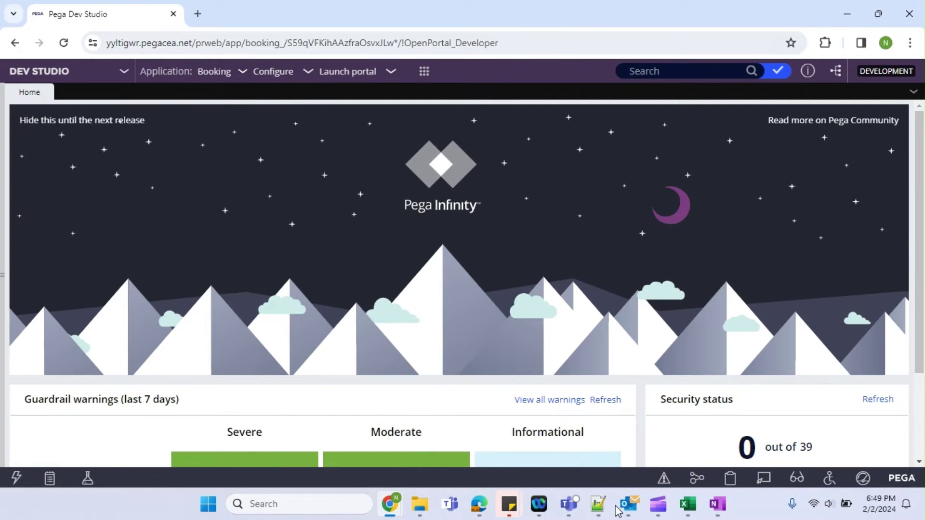
{"action": "left_click", "coordinate": [599, 504]}
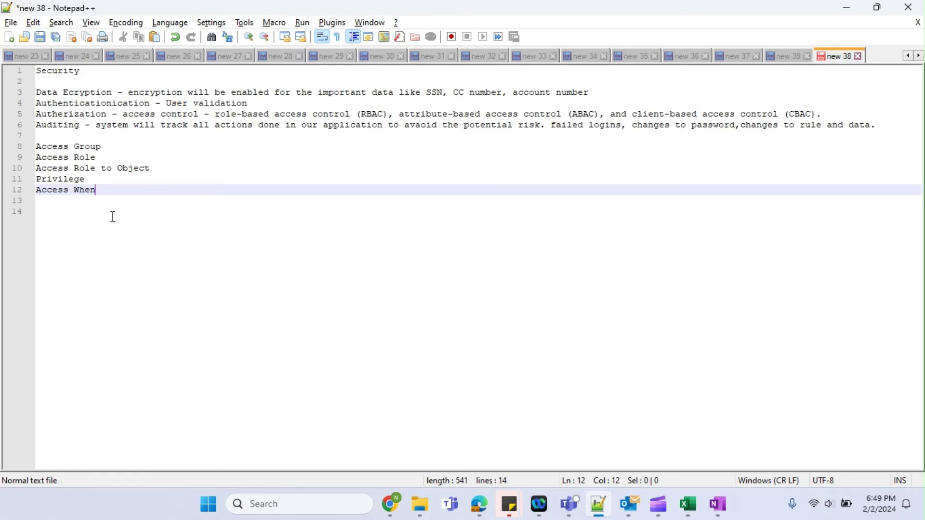
{"action": "left_click", "coordinate": [212, 213]}
{"action": "left_click", "coordinate": [151, 190]}
{"action": "left_click_drag", "start_coordinate": [151, 190], "coordinate": [29, 72]}
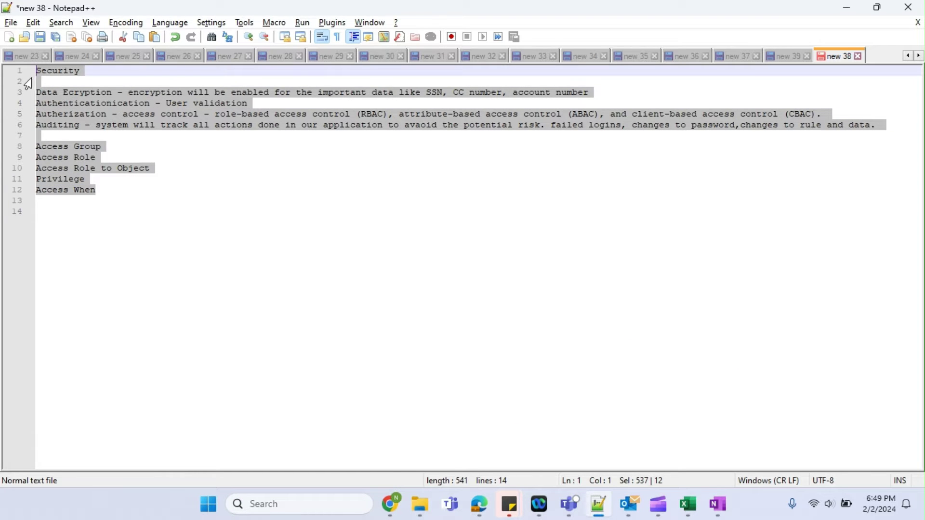
{"action": "left_click", "coordinate": [84, 94]}
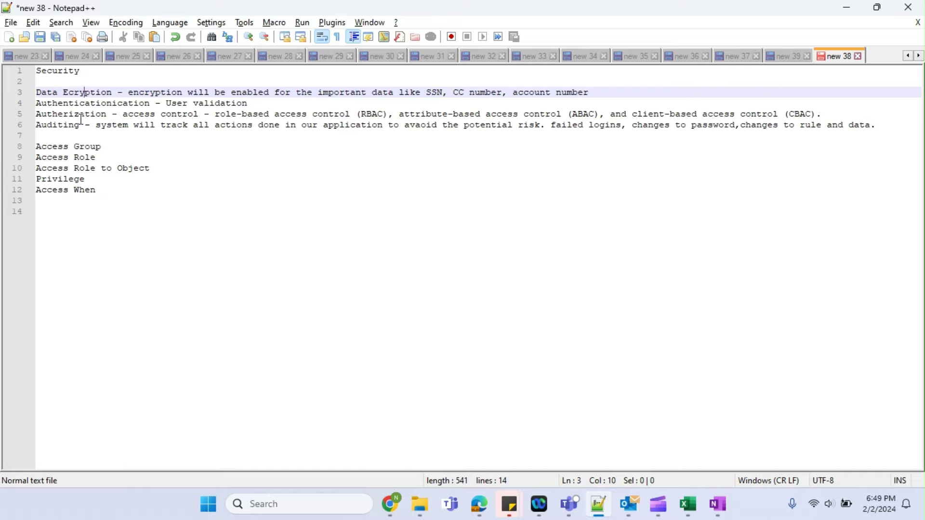
- Select the Security heading and the Data Ecryption line and heading
{"action": "left_click", "coordinate": [79, 118]}
{"action": "left_click_drag", "start_coordinate": [84, 72], "coordinate": [39, 71]}
{"action": "left_click", "coordinate": [40, 93]}
{"action": "triple_click", "coordinate": [44, 92]}
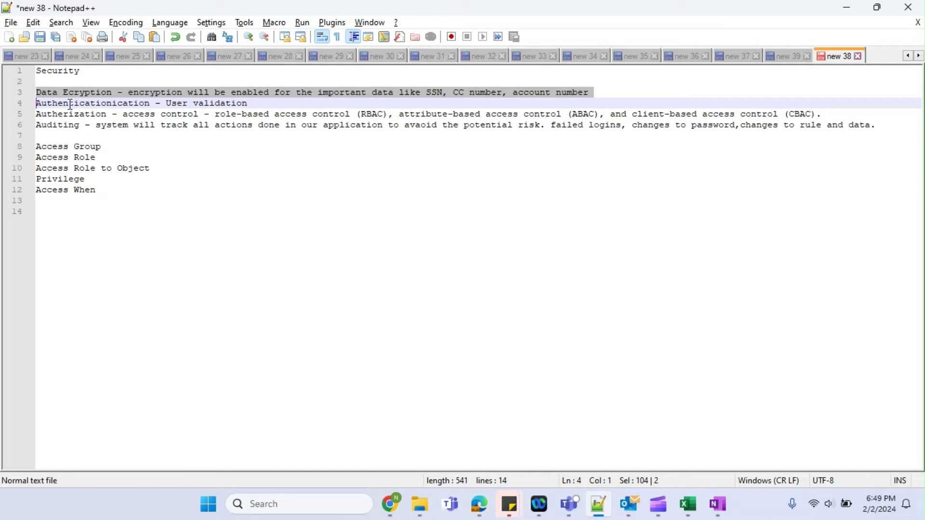
{"action": "left_click", "coordinate": [118, 115]}
{"action": "left_click_drag", "start_coordinate": [117, 92], "coordinate": [36, 91]}
{"action": "left_click", "coordinate": [107, 105]}
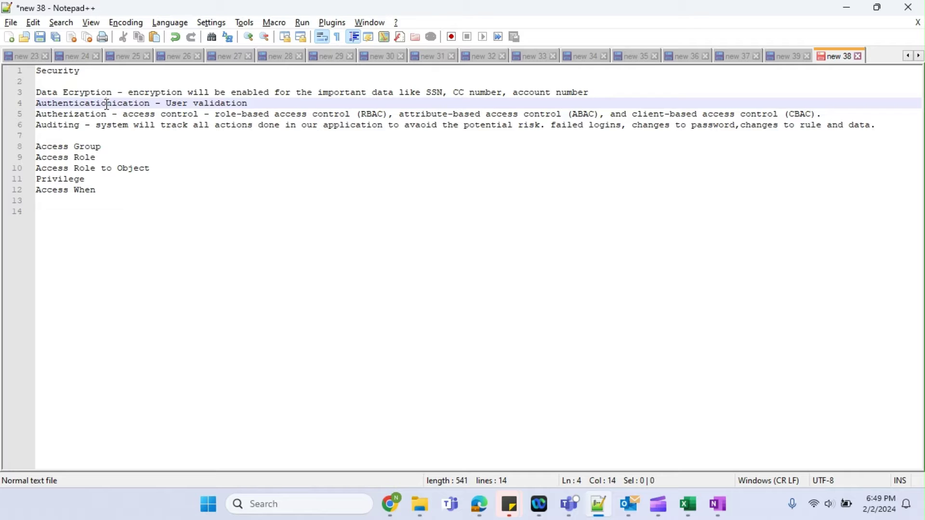
{"action": "left_click", "coordinate": [140, 92]}
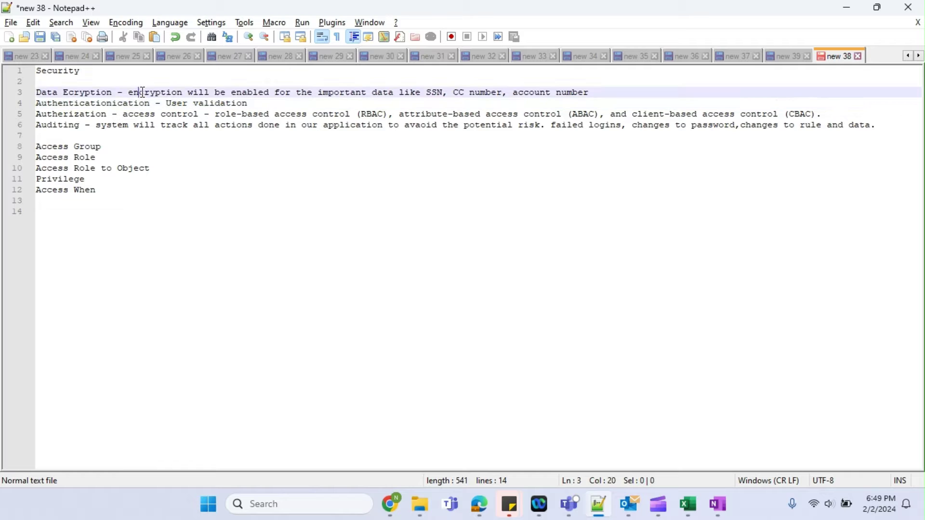
{"action": "left_click", "coordinate": [242, 92]}
- Select the sensitive data items SSN, CC number and account number through the authentication line
{"action": "left_click", "coordinate": [247, 107]}
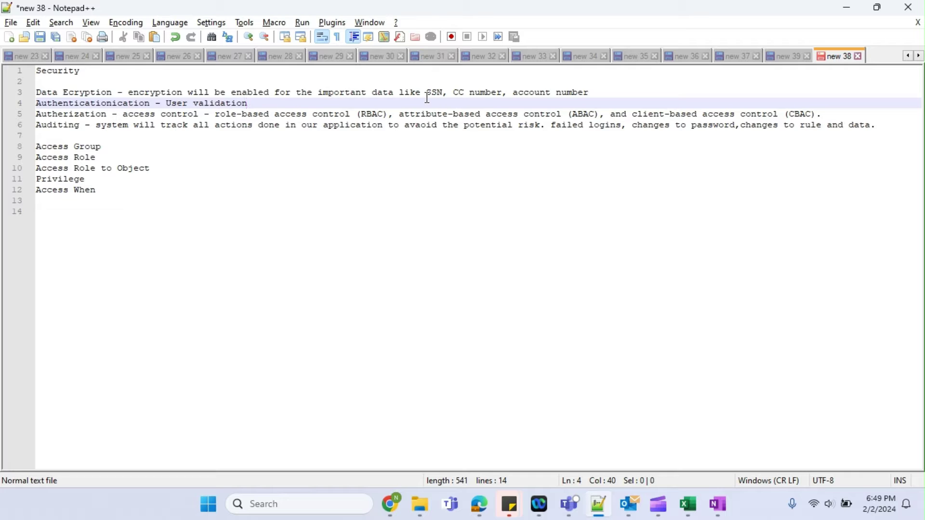
{"action": "left_click", "coordinate": [470, 96]}
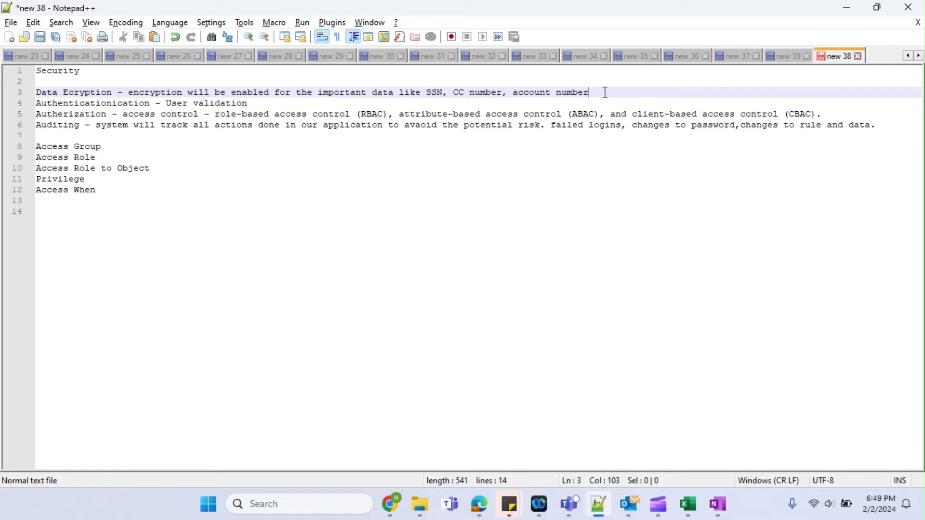
{"action": "left_click_drag", "start_coordinate": [590, 93], "coordinate": [427, 91]}
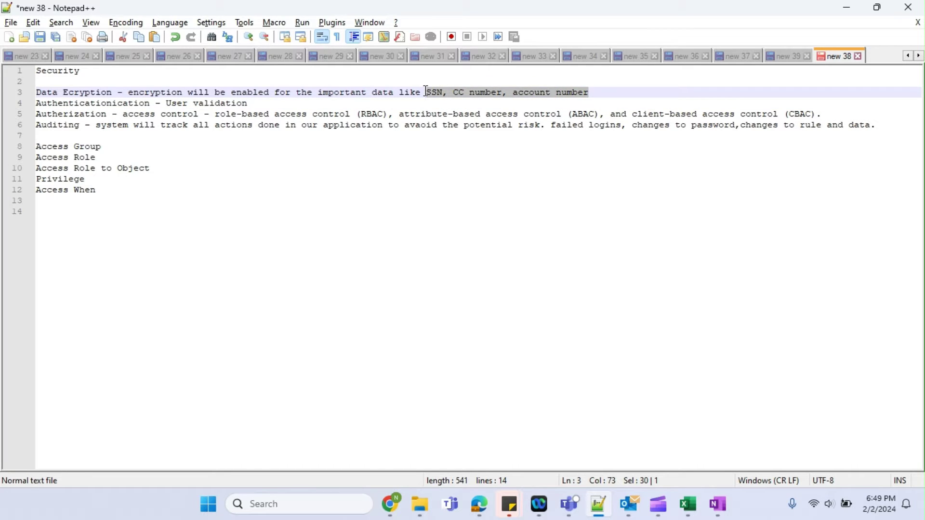
{"action": "left_click", "coordinate": [427, 92]}
{"action": "left_click_drag", "start_coordinate": [592, 92], "coordinate": [426, 99]}
{"action": "left_click", "coordinate": [438, 92]}
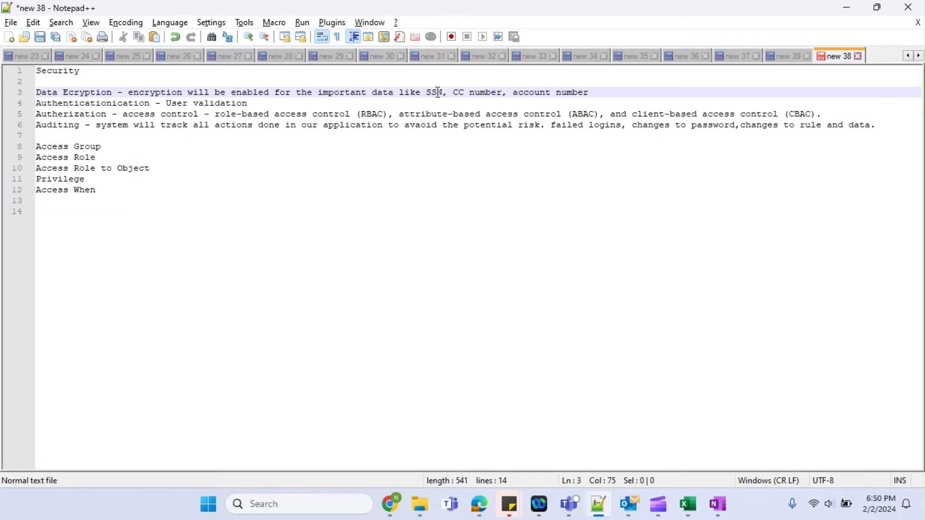
{"action": "left_click", "coordinate": [503, 92]}
- Select the Data Ecryption heading and the authentication heading on line 4
{"action": "left_click_drag", "start_coordinate": [118, 91], "coordinate": [35, 92]}
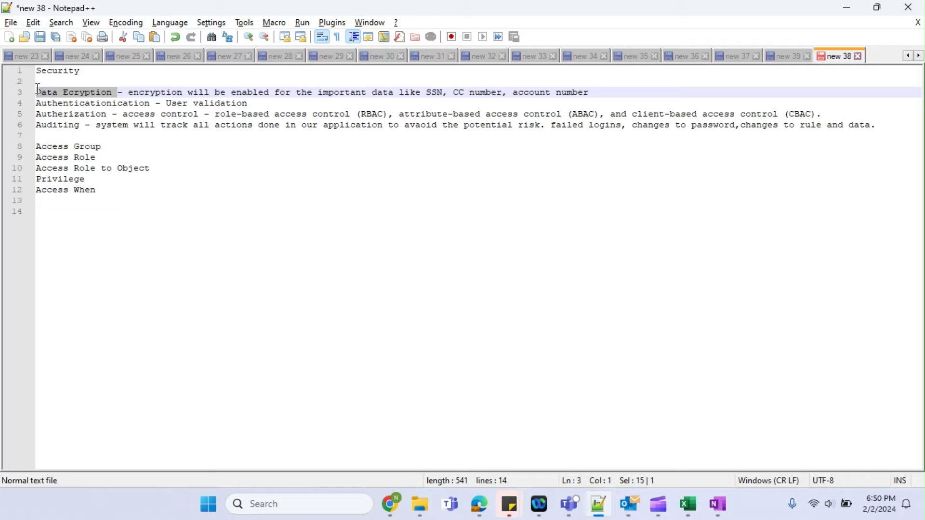
{"action": "left_click", "coordinate": [57, 92]}
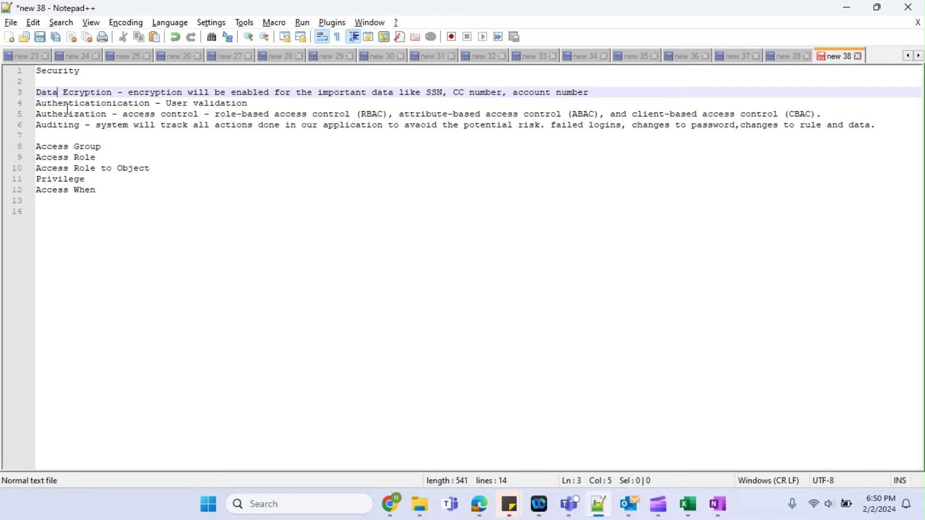
{"action": "left_click_drag", "start_coordinate": [159, 104], "coordinate": [35, 104]}
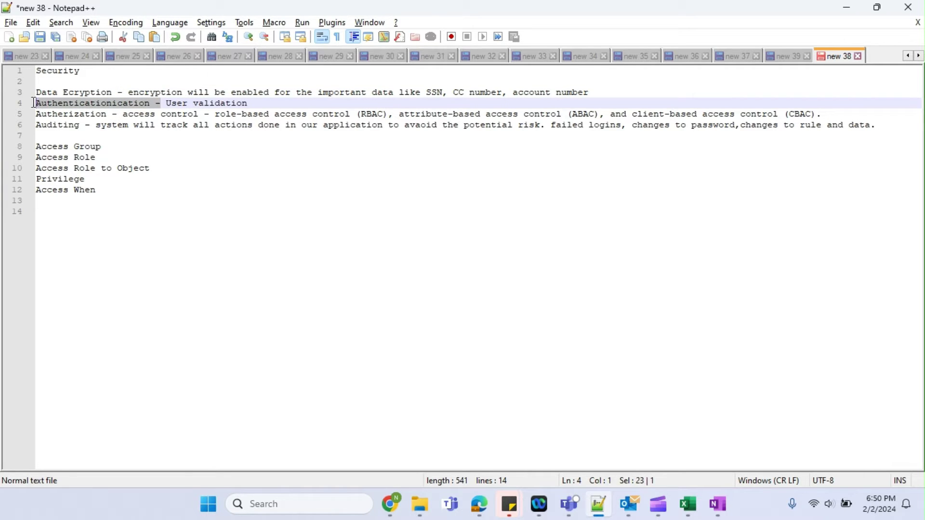
{"action": "left_click", "coordinate": [97, 104]}
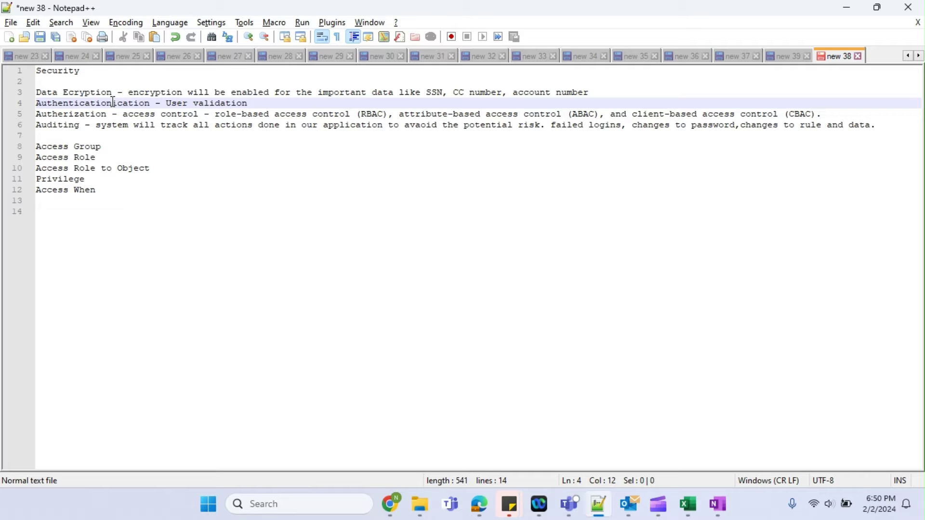
{"action": "double_click", "coordinate": [113, 103]}
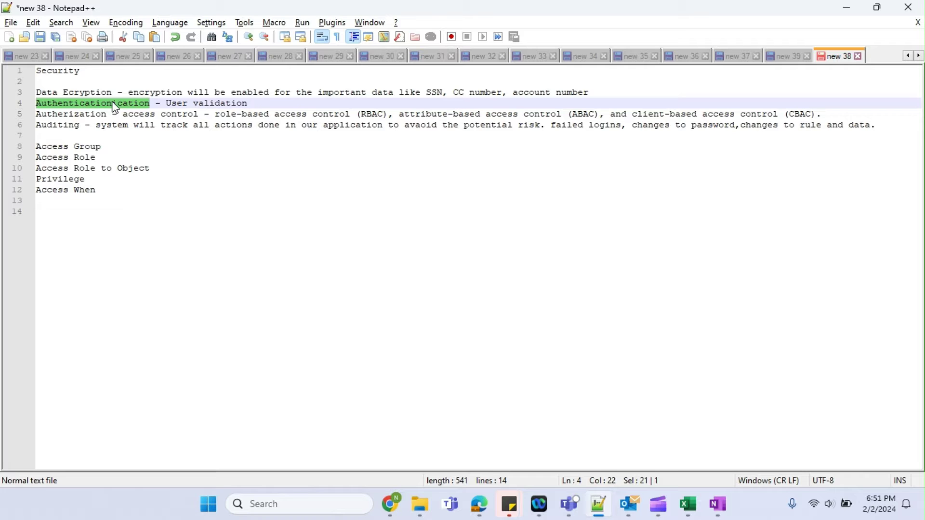
{"action": "left_click", "coordinate": [118, 105]}
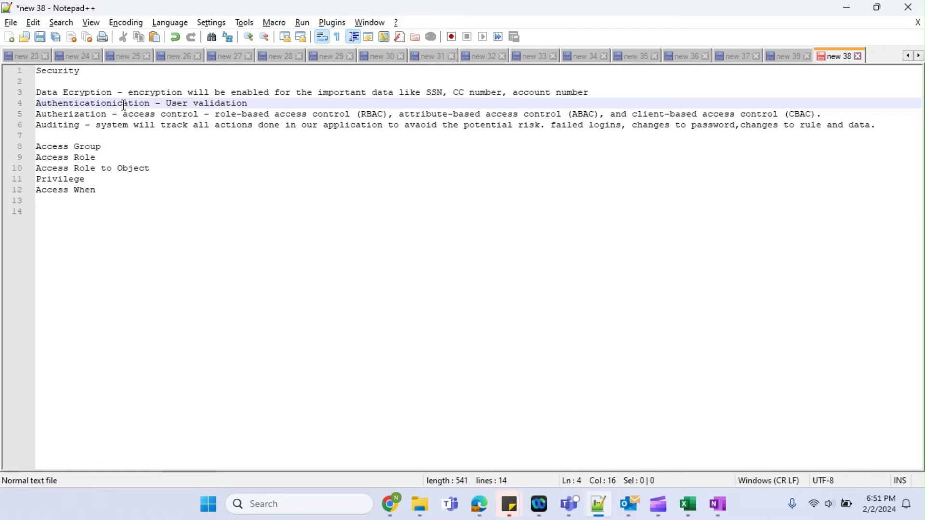
{"action": "double_click", "coordinate": [122, 107]}
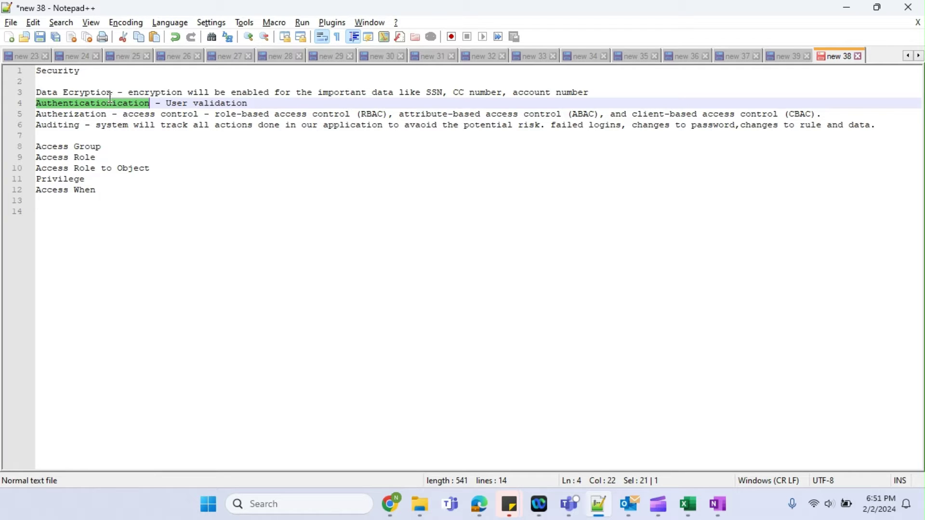
{"action": "left_click", "coordinate": [115, 105]}
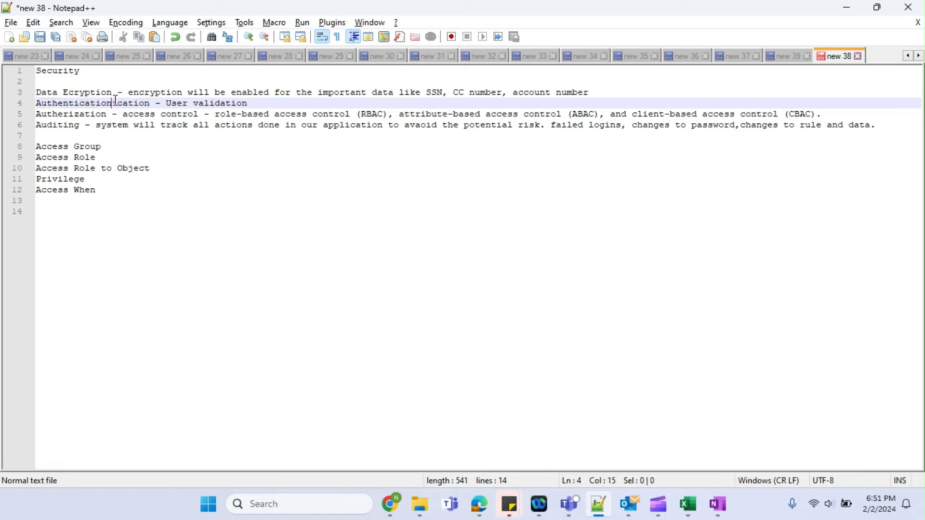
{"action": "double_click", "coordinate": [116, 106]}
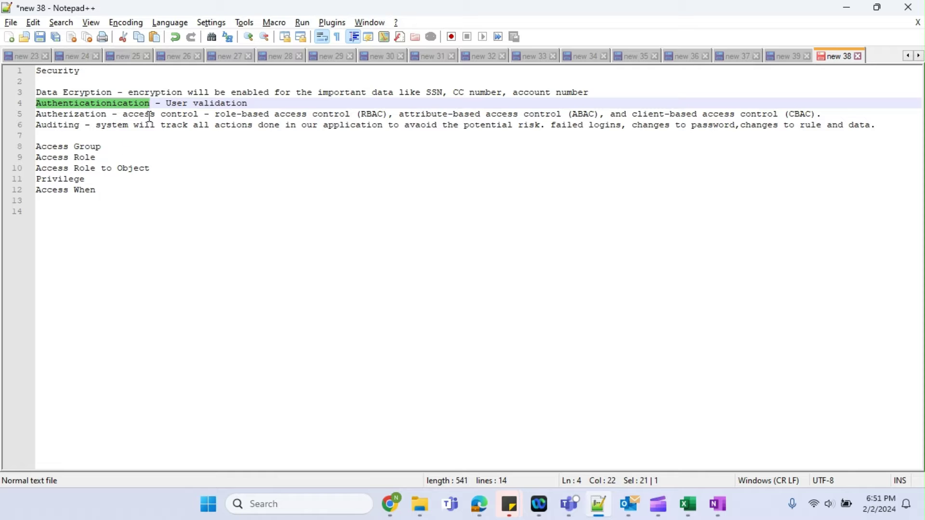
{"action": "left_click", "coordinate": [254, 105]}
{"action": "left_click_drag", "start_coordinate": [254, 105], "coordinate": [35, 105]}
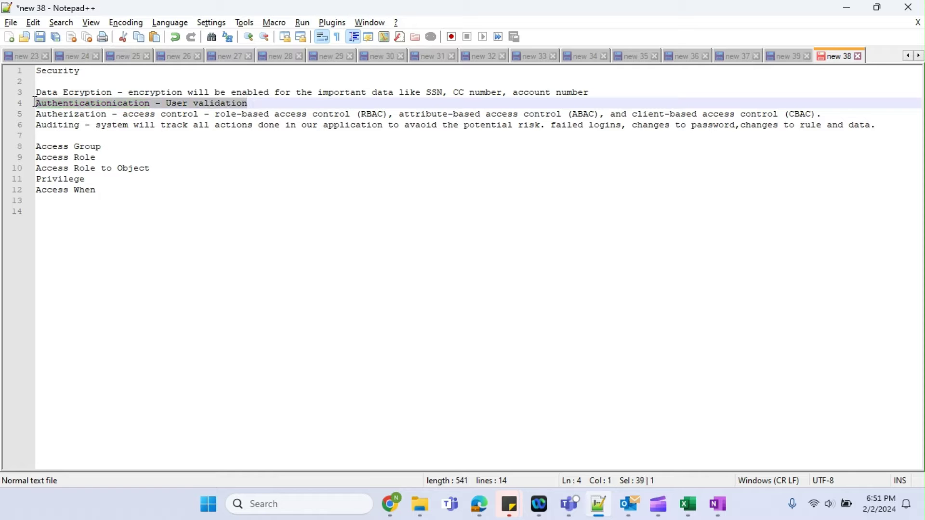
{"action": "left_click", "coordinate": [52, 126]}
{"action": "left_click", "coordinate": [73, 116]}
{"action": "double_click", "coordinate": [73, 115]}
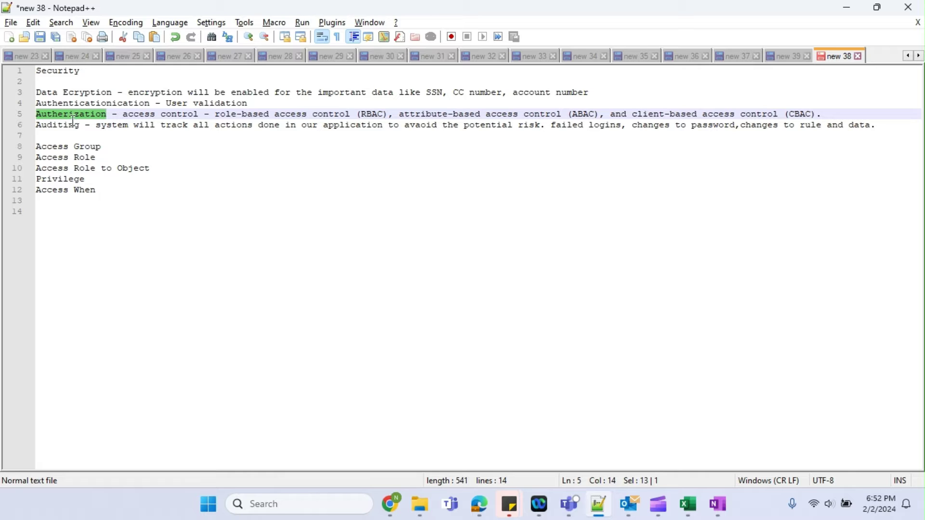
{"action": "left_click", "coordinate": [75, 125]}
{"action": "double_click", "coordinate": [102, 114]}
{"action": "triple_click", "coordinate": [102, 115]}
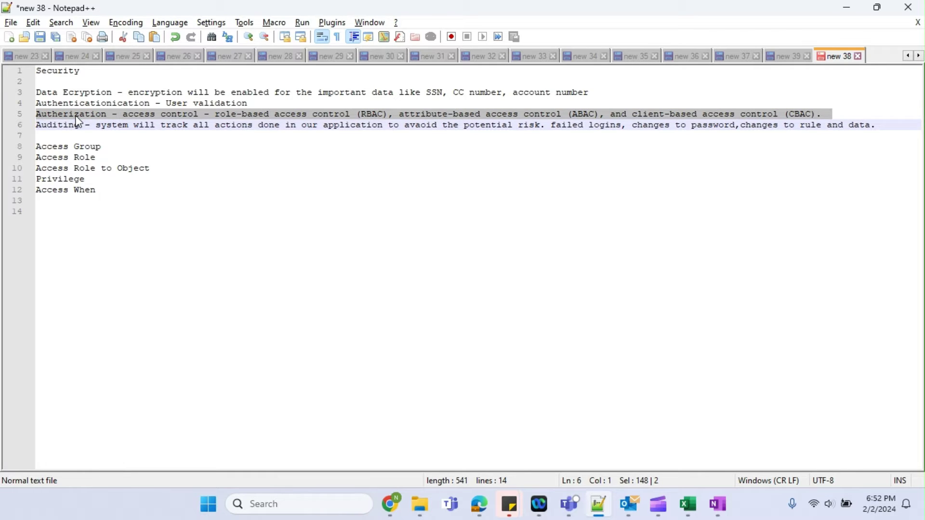
{"action": "double_click", "coordinate": [134, 120]}
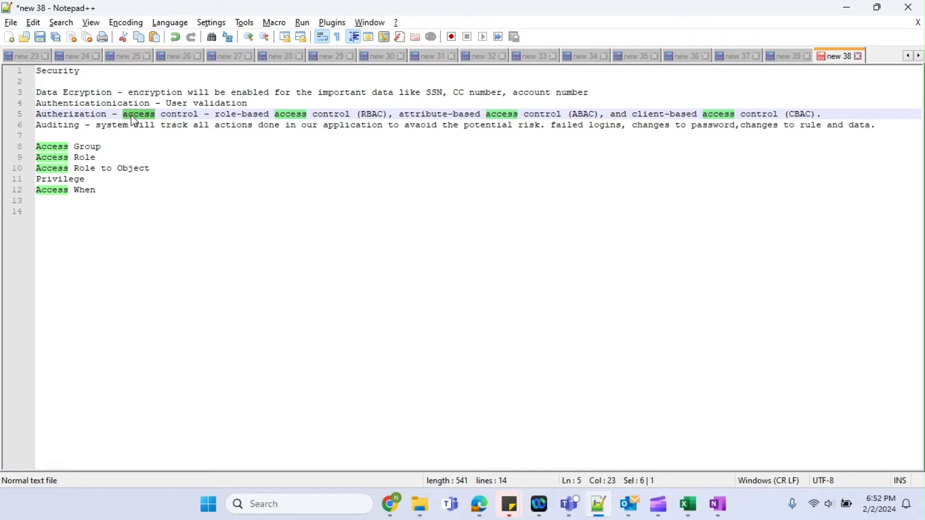
{"action": "double_click", "coordinate": [128, 115]}
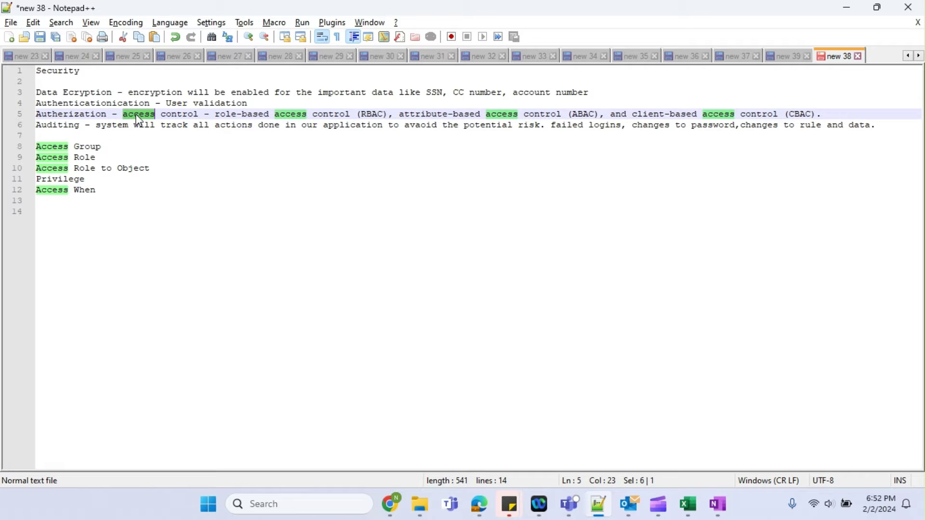
{"action": "double_click", "coordinate": [98, 113]}
{"action": "left_click_drag", "start_coordinate": [164, 114], "coordinate": [133, 124]}
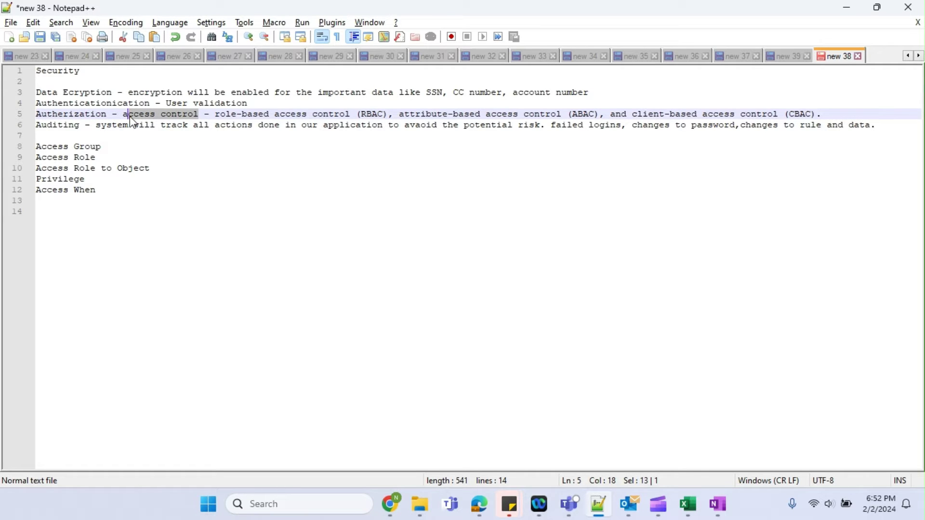
{"action": "left_click", "coordinate": [155, 116]}
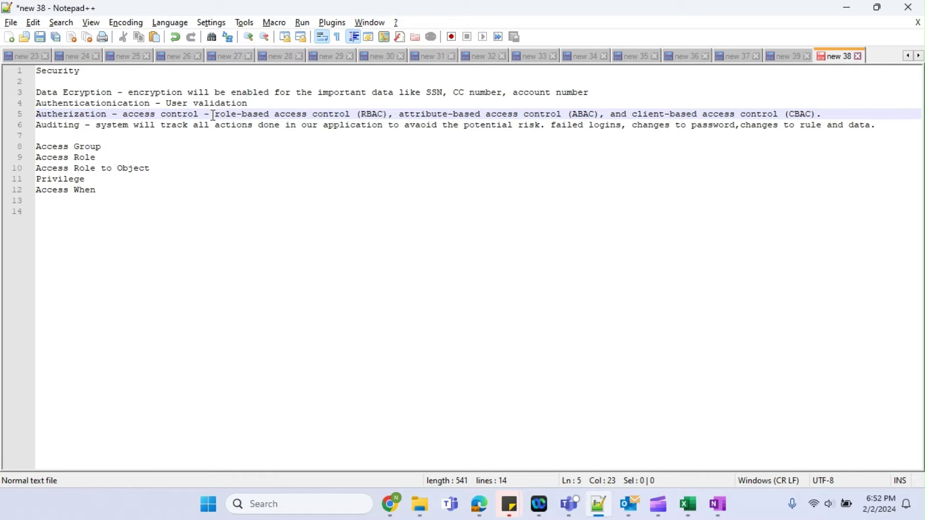
{"action": "left_click_drag", "start_coordinate": [215, 115], "coordinate": [816, 124]}
{"action": "left_click", "coordinate": [389, 115]}
{"action": "left_click", "coordinate": [627, 115]}
{"action": "left_click", "coordinate": [815, 117]}
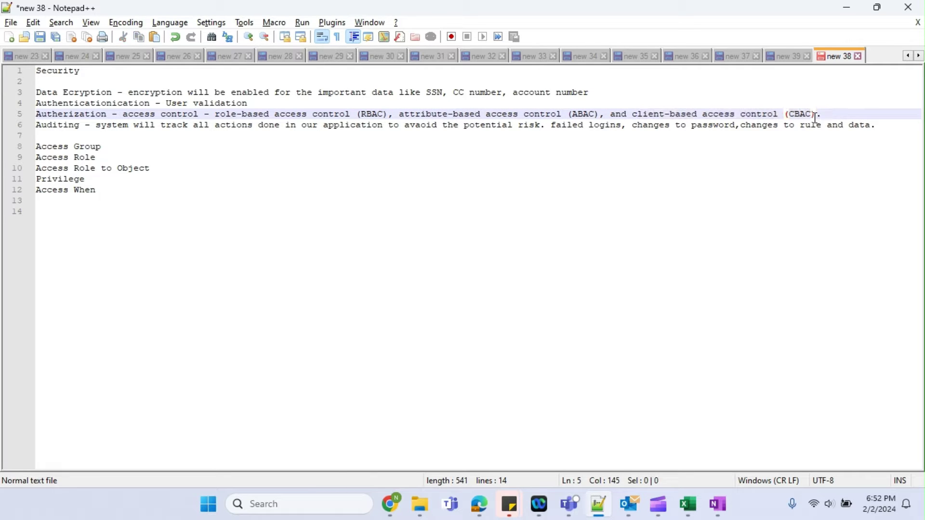
{"action": "triple_click", "coordinate": [267, 115]}
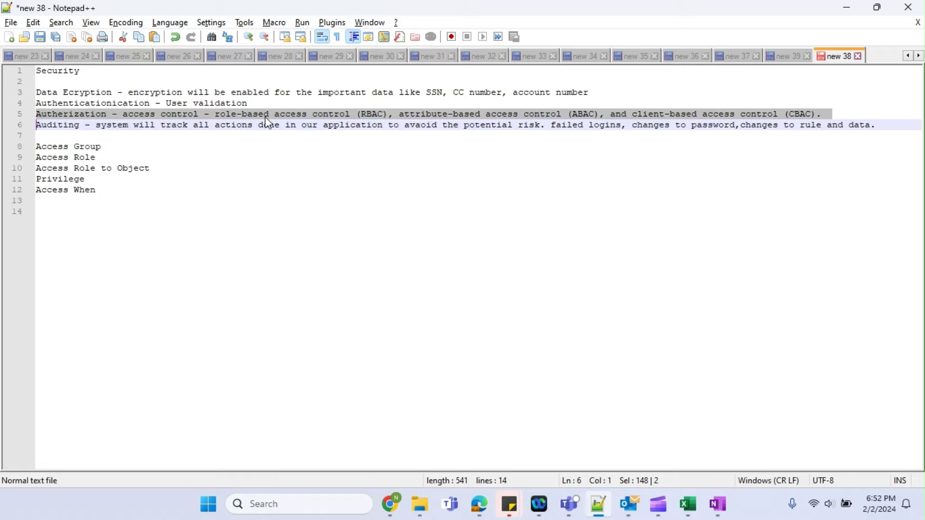
{"action": "left_click_drag", "start_coordinate": [80, 125], "coordinate": [85, 125]}
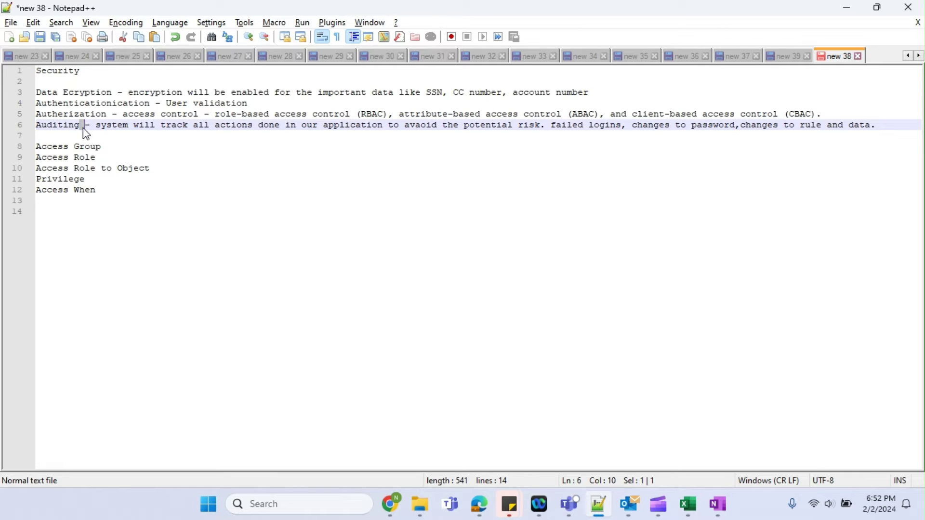
{"action": "triple_click", "coordinate": [78, 126]}
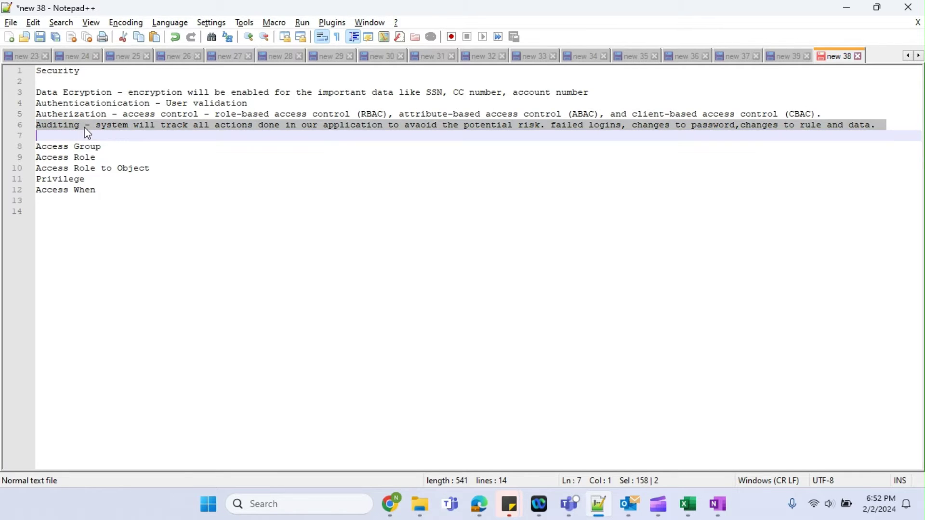
{"action": "left_click", "coordinate": [86, 127]}
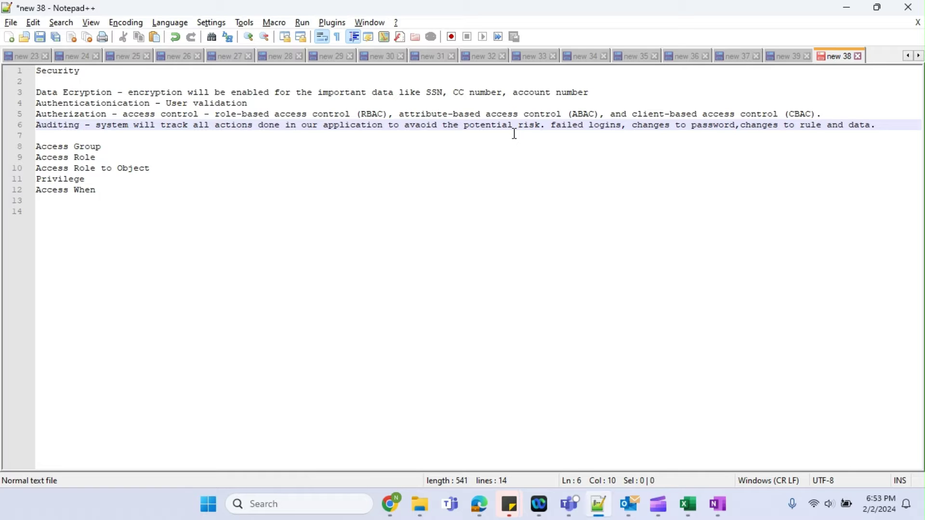
{"action": "left_click", "coordinate": [535, 133]}
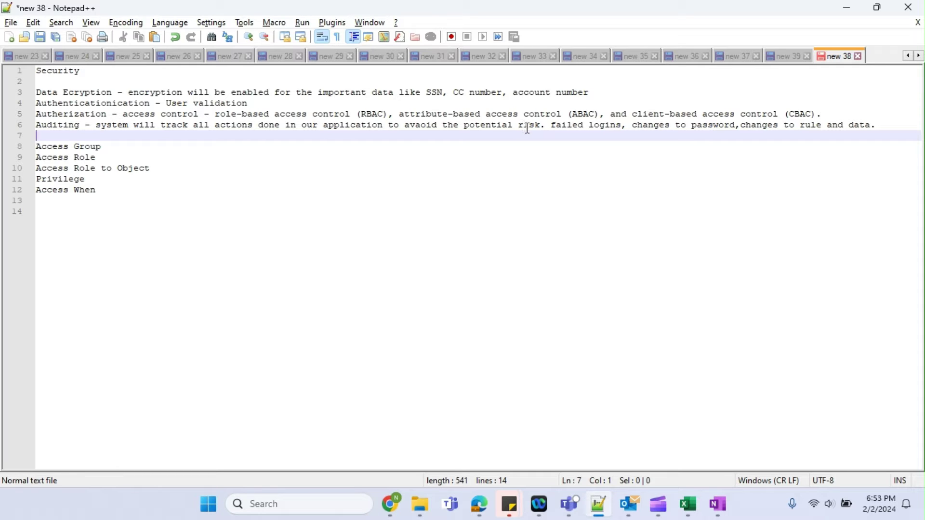
{"action": "triple_click", "coordinate": [524, 127]}
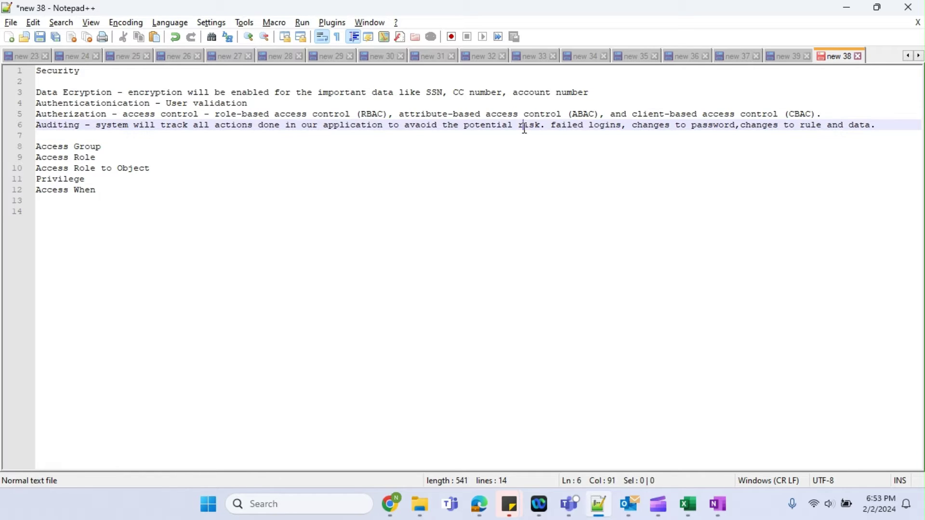
{"action": "double_click", "coordinate": [72, 126]}
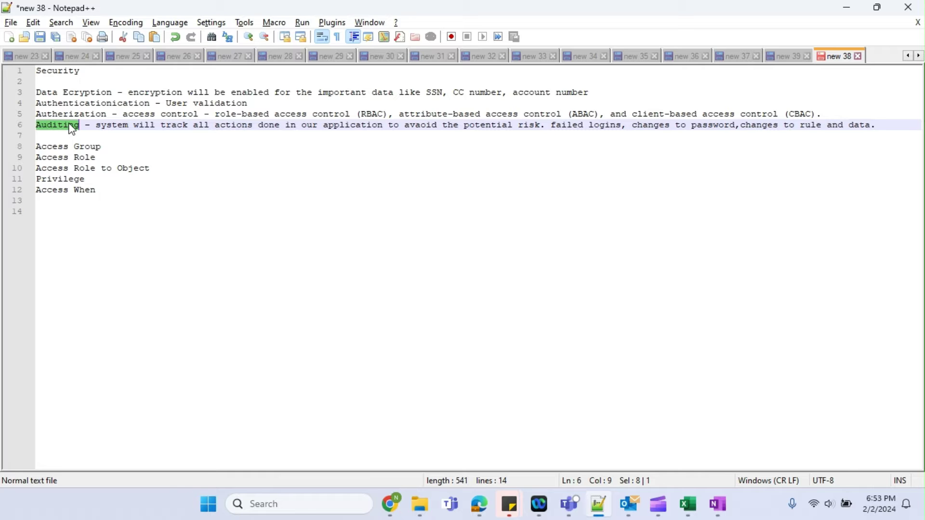
{"action": "left_click", "coordinate": [248, 127]}
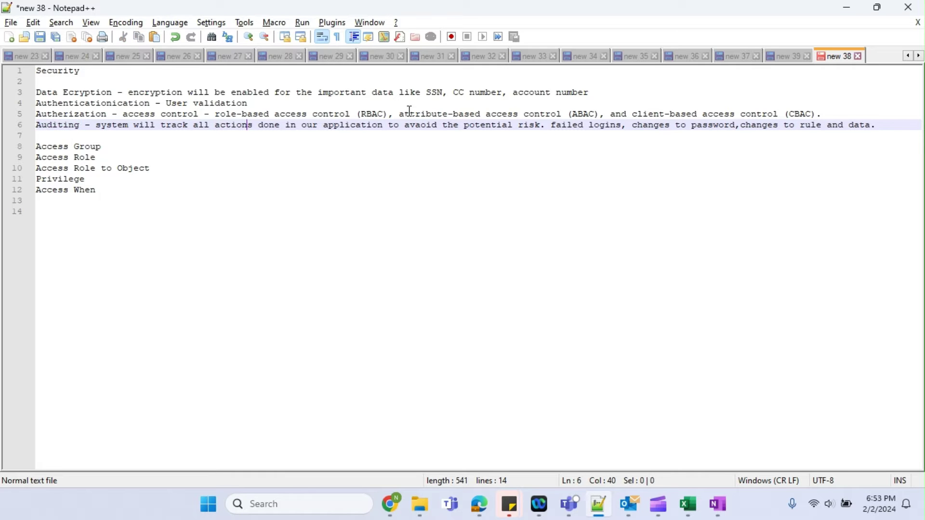
{"action": "left_click", "coordinate": [886, 128]}
{"action": "left_click_drag", "start_coordinate": [850, 129], "coordinate": [37, 82]}
{"action": "left_click", "coordinate": [96, 128]}
{"action": "left_click", "coordinate": [73, 135]}
- Paste the phrase 'role-based access control (RBAC)' from line 5 onto a new line 8
{"action": "key", "text": "Return"}
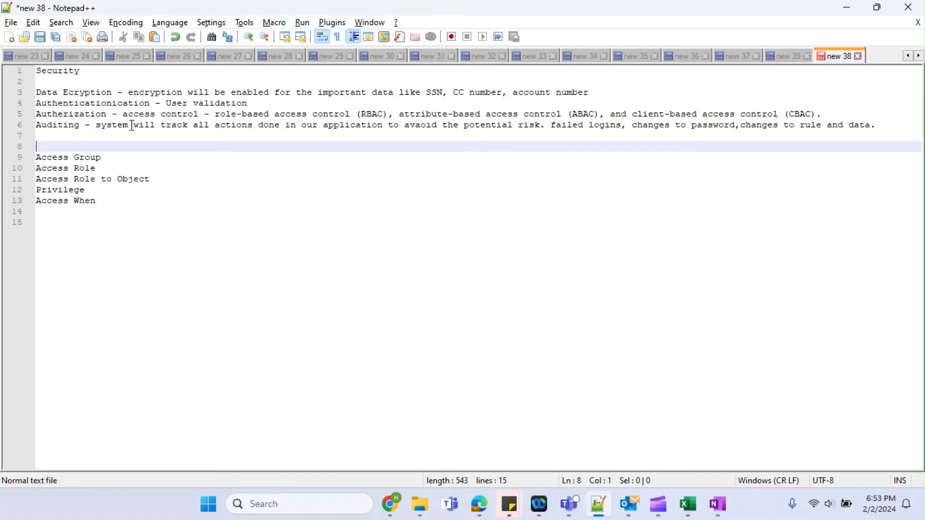
{"action": "left_click_drag", "start_coordinate": [389, 114], "coordinate": [218, 116]}
{"action": "key", "text": "ctrl+c"}
{"action": "left_click", "coordinate": [82, 137]}
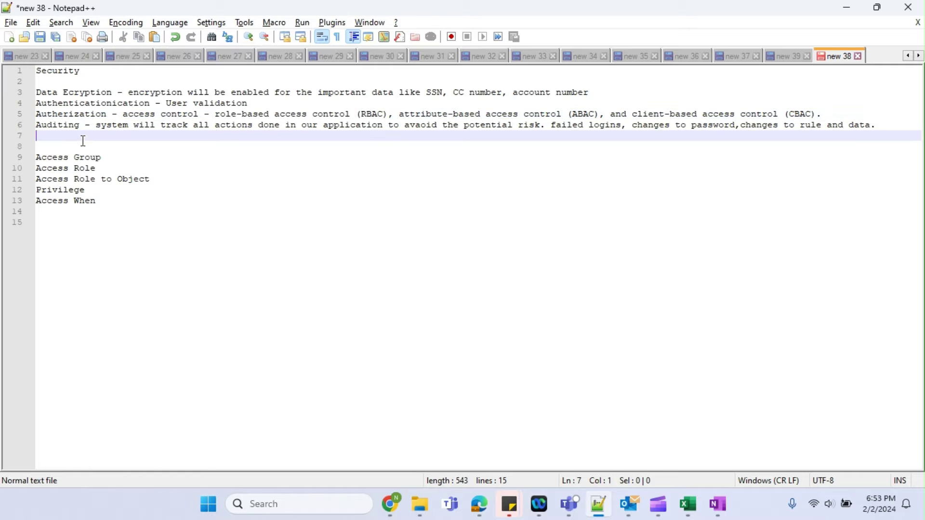
{"action": "left_click", "coordinate": [66, 149]}
{"action": "key", "text": "ctrl+v"}
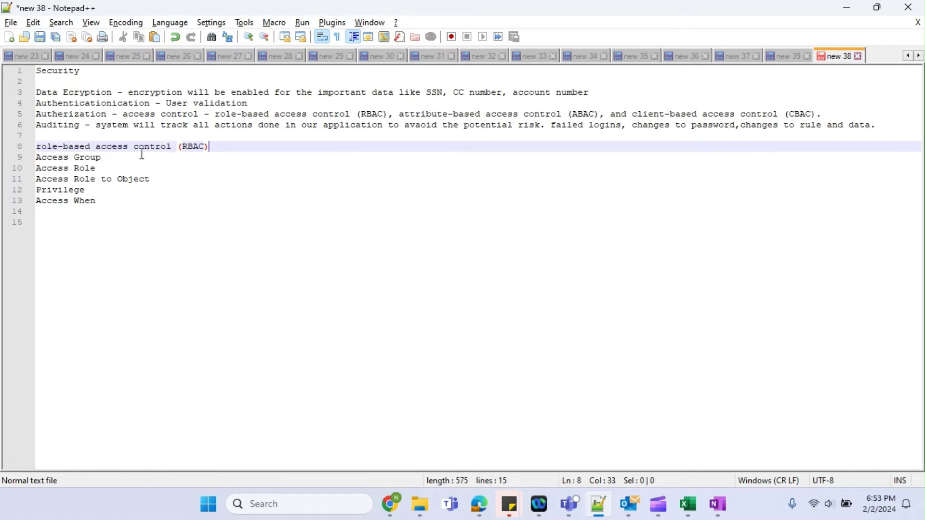
{"action": "key", "text": "Return"}
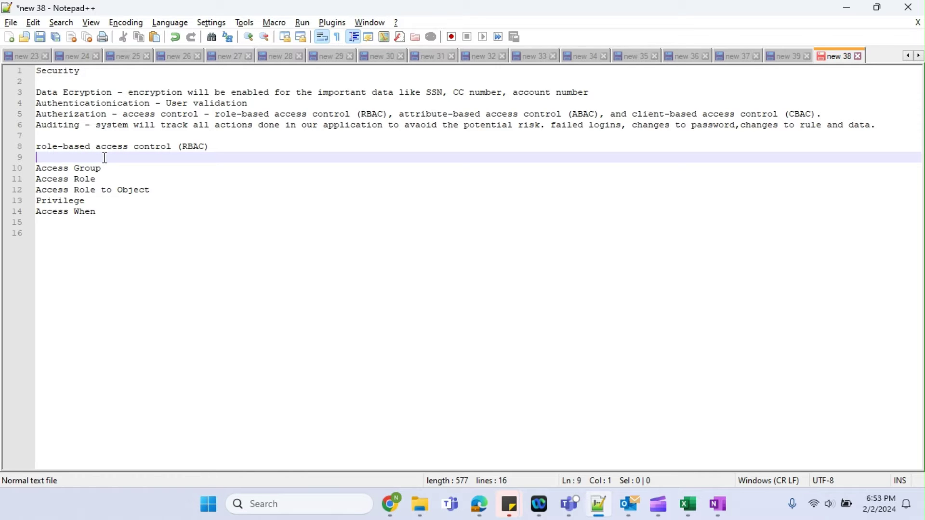
- Review the Access Group, Access Role and Access When lines, adding '-' after Access Group
{"action": "left_click_drag", "start_coordinate": [114, 166], "coordinate": [35, 168]}
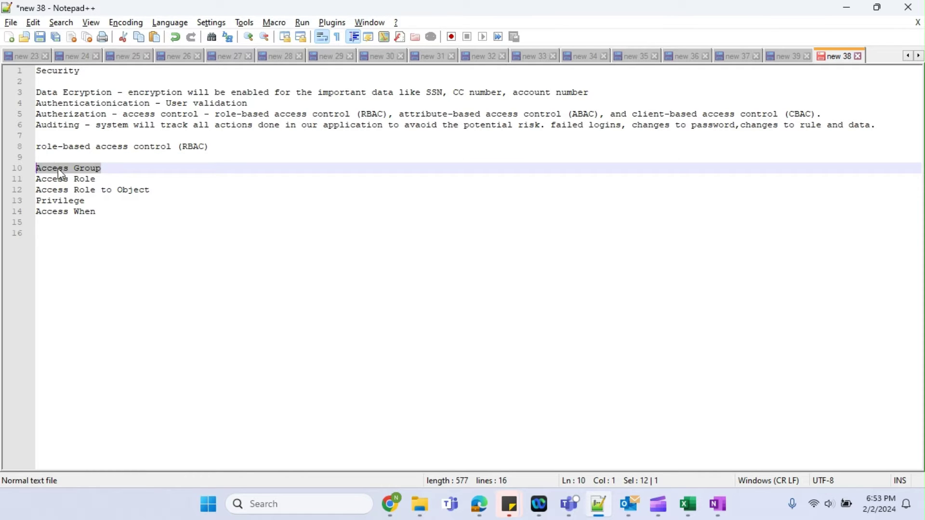
{"action": "left_click", "coordinate": [63, 170]}
{"action": "left_click_drag", "start_coordinate": [114, 181], "coordinate": [39, 181]}
{"action": "left_click", "coordinate": [42, 181]}
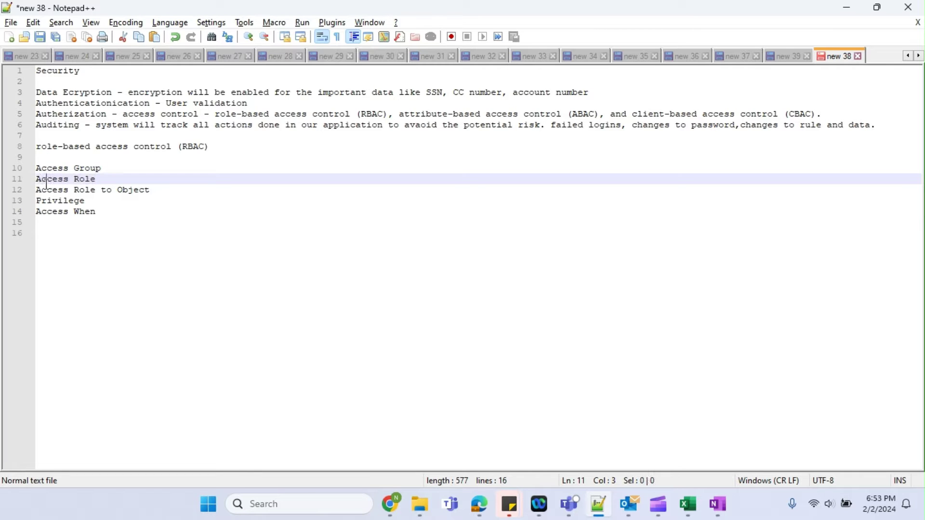
{"action": "left_click_drag", "start_coordinate": [159, 190], "coordinate": [37, 201]}
{"action": "left_click", "coordinate": [57, 179]}
{"action": "left_click_drag", "start_coordinate": [96, 212], "coordinate": [37, 213]}
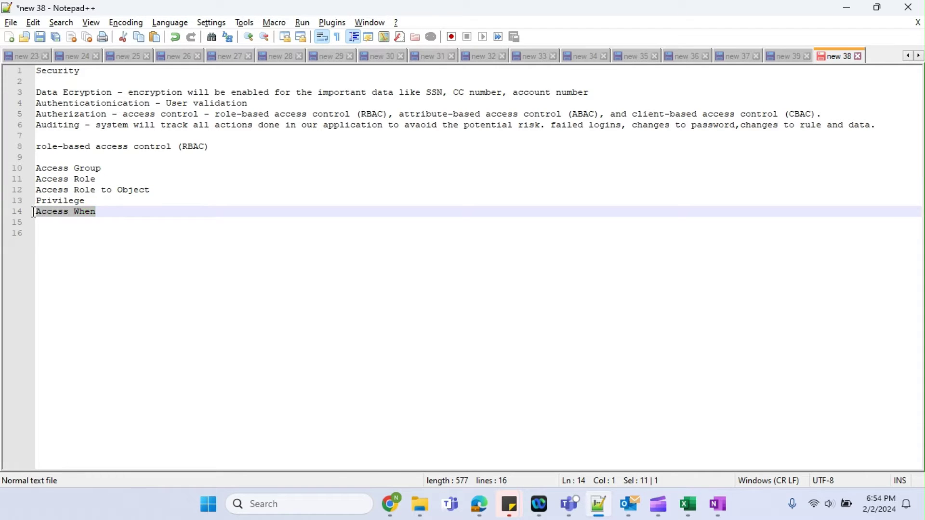
{"action": "left_click", "coordinate": [57, 201]}
{"action": "left_click", "coordinate": [107, 172]}
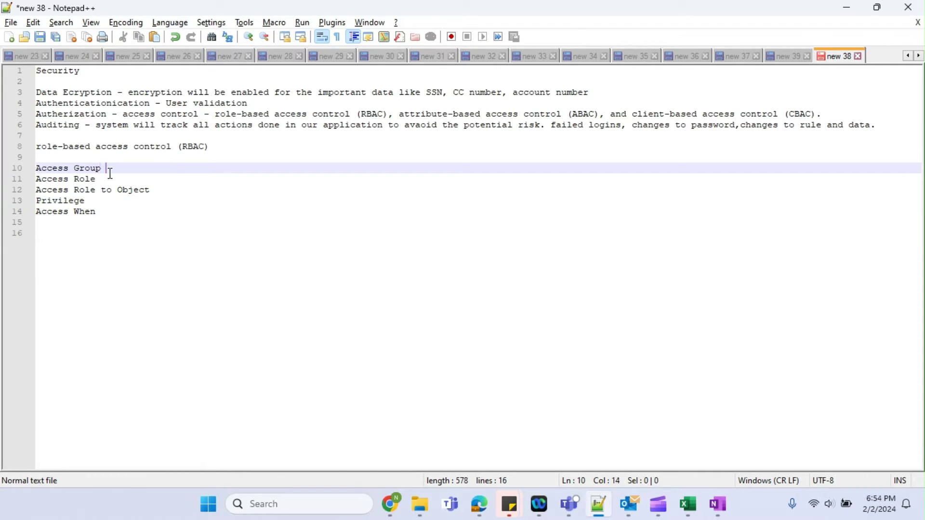
{"action": "type", "text": "-"}
- Bring the Pega Dev Studio window forward and reload the page
{"action": "mouse_move", "coordinate": [392, 504]}
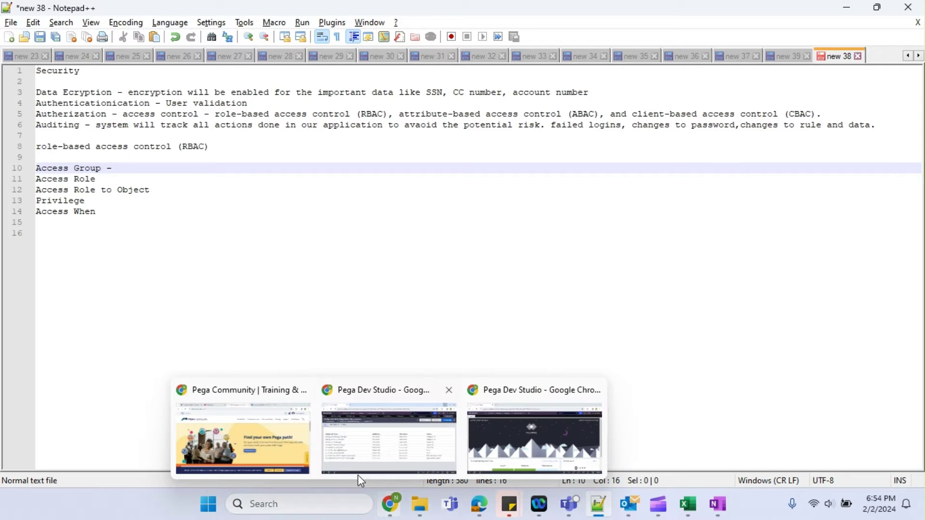
{"action": "left_click", "coordinate": [378, 456]}
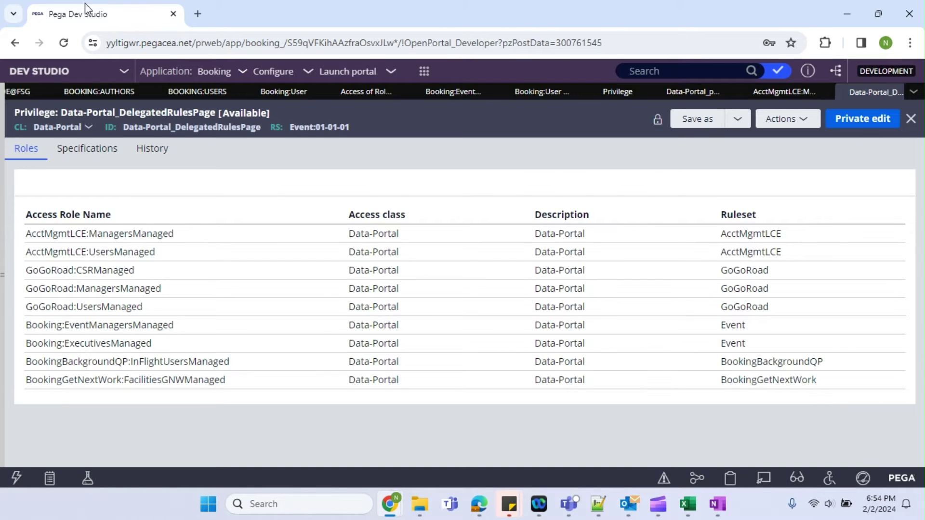
{"action": "left_click", "coordinate": [63, 42]}
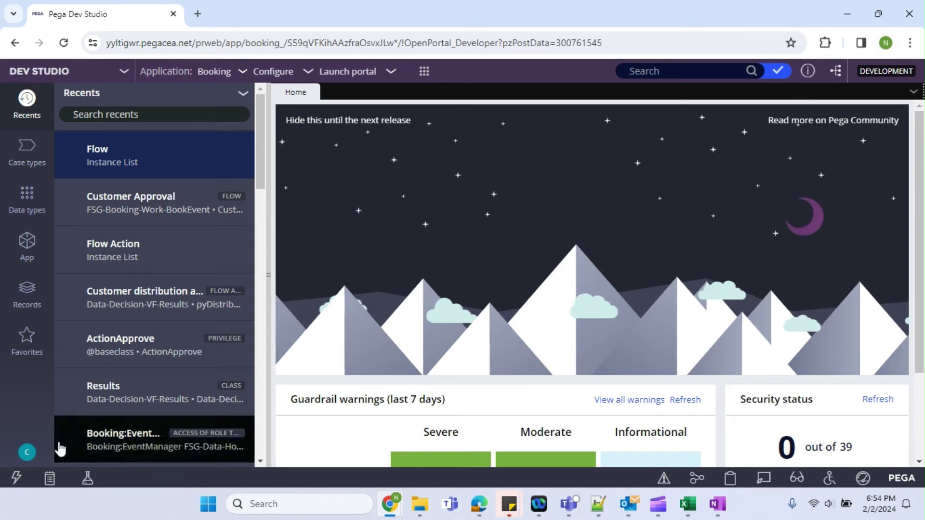
- Log off from the operator menu and edit the user name on the login page
{"action": "left_click", "coordinate": [27, 455]}
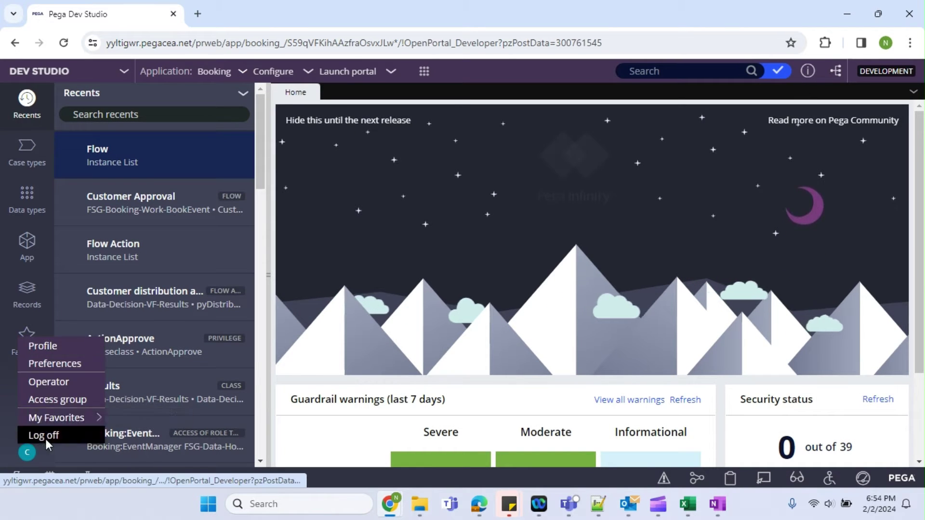
{"action": "left_click", "coordinate": [26, 435]}
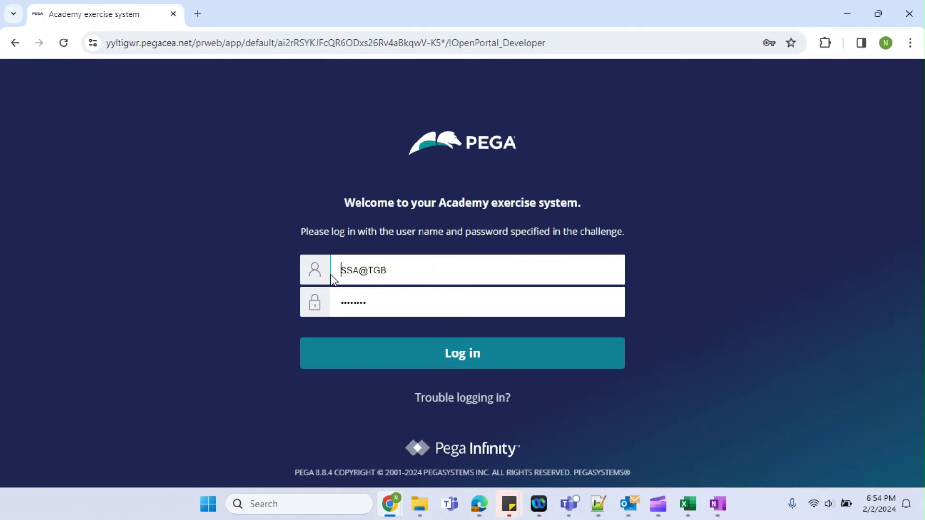
{"action": "left_click", "coordinate": [334, 278]}
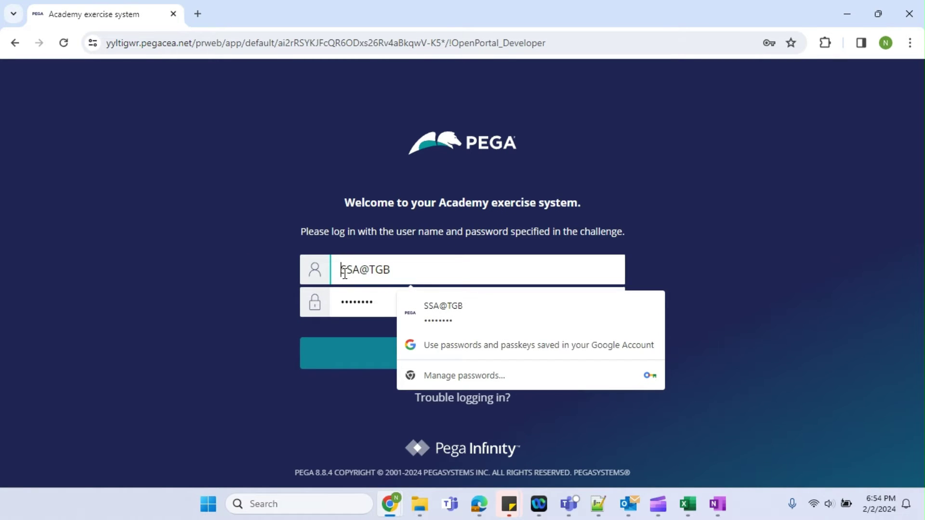
{"action": "double_click", "coordinate": [345, 270]}
{"action": "type", "text": "FS"}
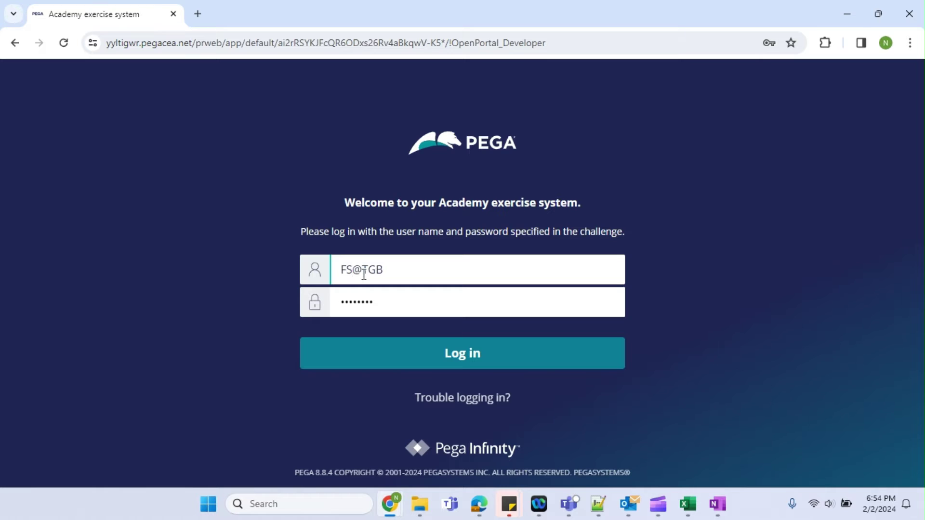
{"action": "triple_click", "coordinate": [376, 272]}
{"action": "key", "text": "BackSpace"}
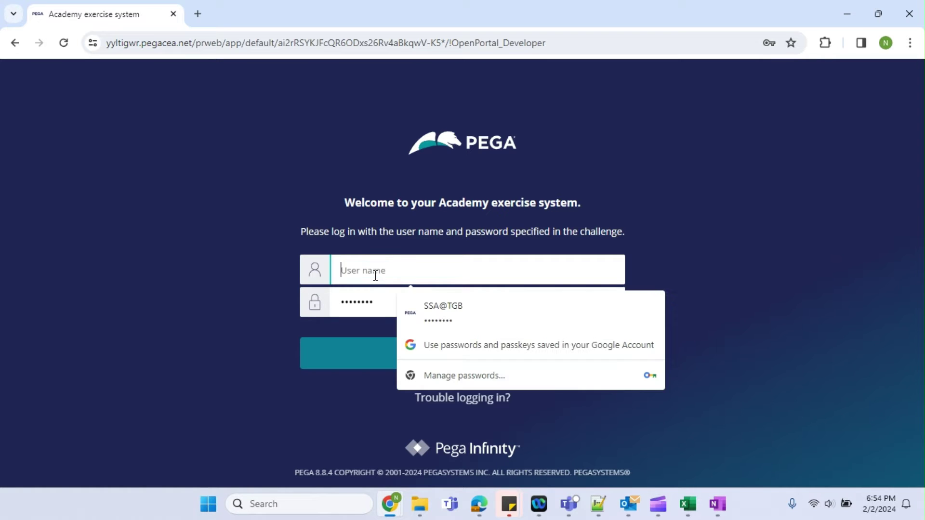
{"action": "type", "text": "F"}
- Close the logged-out login window so the Booking Home page remains
{"action": "mouse_move", "coordinate": [390, 504]}
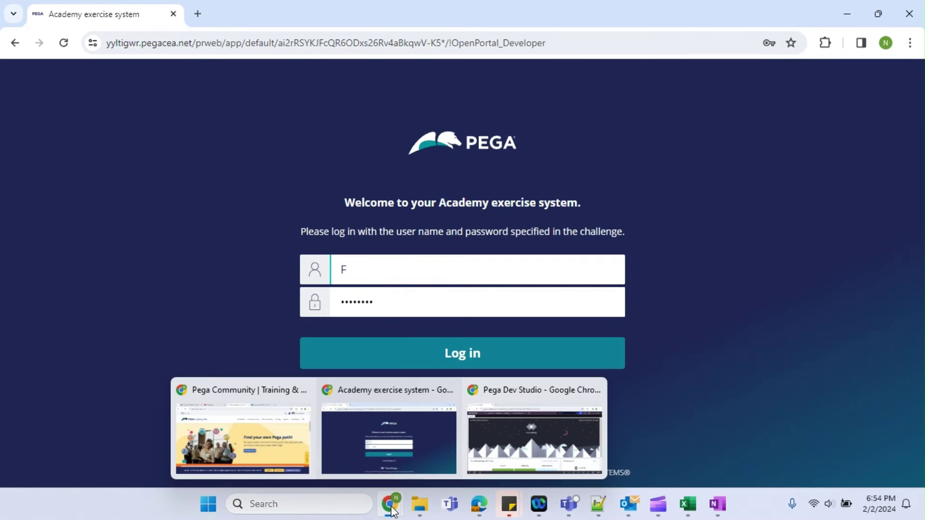
{"action": "left_click", "coordinate": [508, 454]}
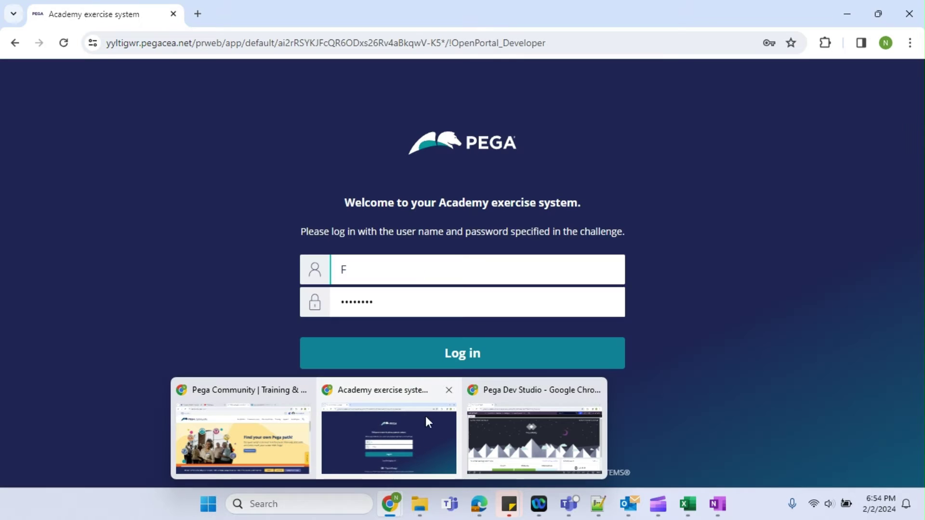
{"action": "left_click", "coordinate": [446, 389]}
{"action": "left_click", "coordinate": [475, 429]}
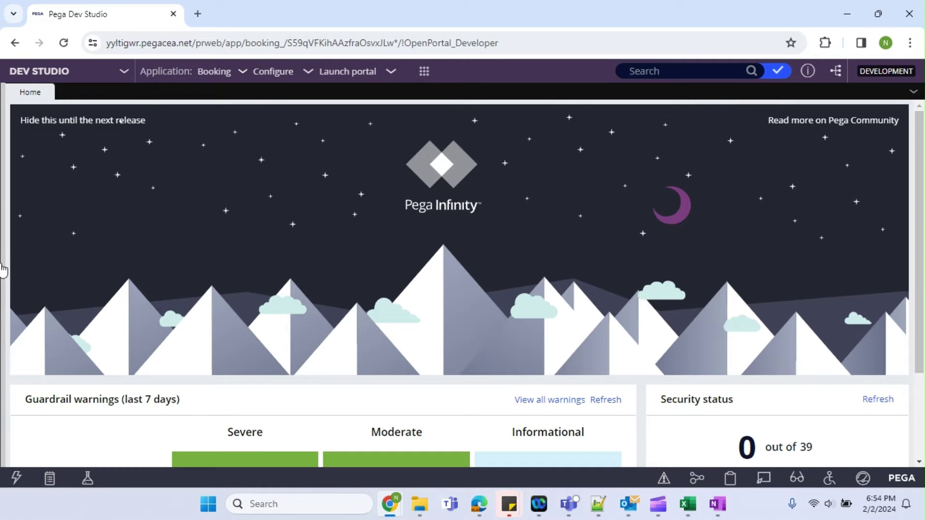
- Reload Dev Studio, check the operator ID in the current operator's record, then log off
{"action": "left_click", "coordinate": [63, 43]}
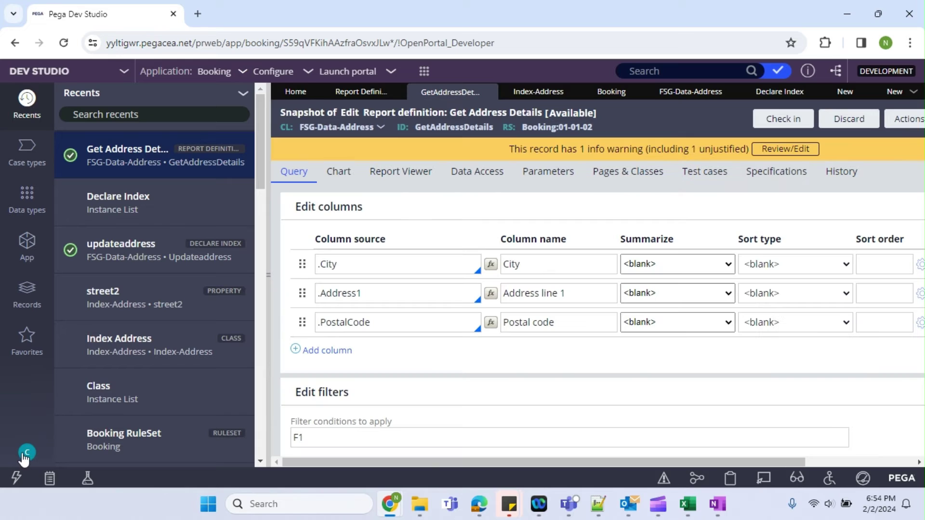
{"action": "left_click", "coordinate": [28, 453]}
{"action": "left_click", "coordinate": [51, 398]}
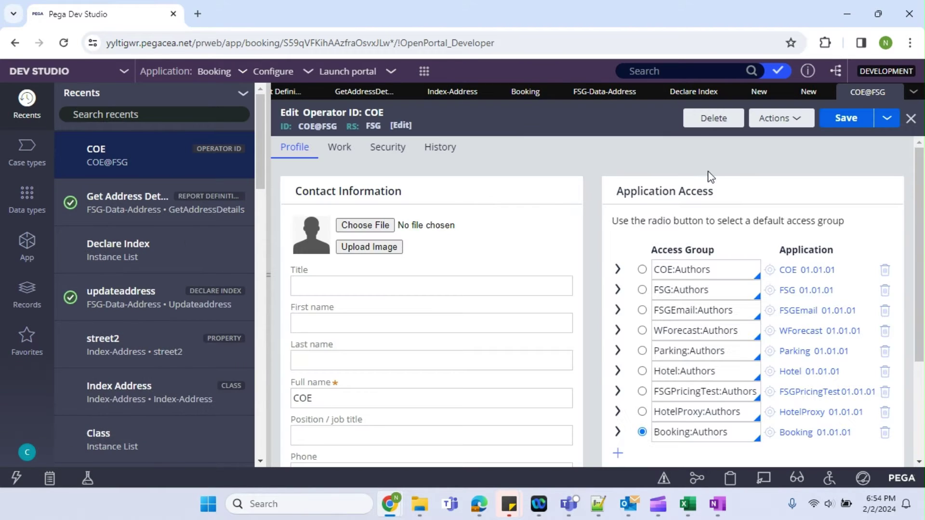
{"action": "double_click", "coordinate": [327, 124]}
{"action": "key", "text": "ctrl+c"}
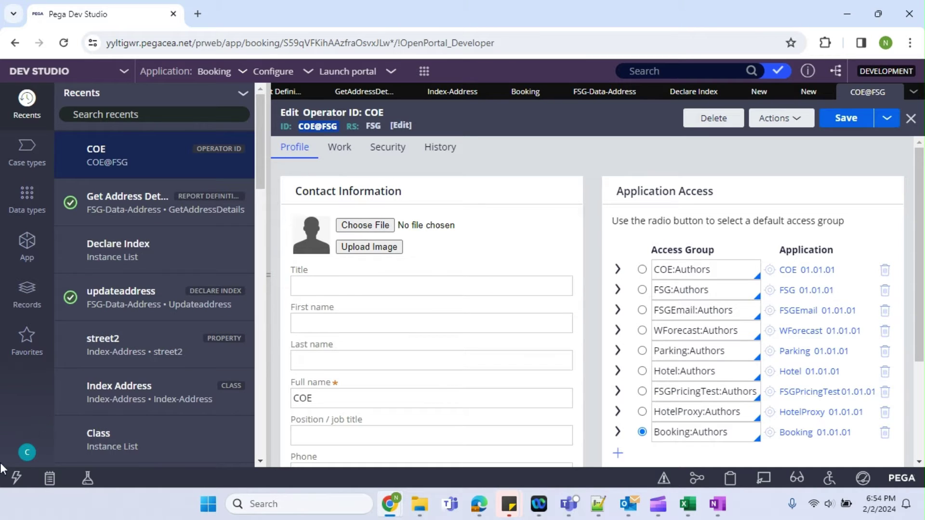
{"action": "left_click", "coordinate": [27, 453]}
{"action": "left_click", "coordinate": [36, 440]}
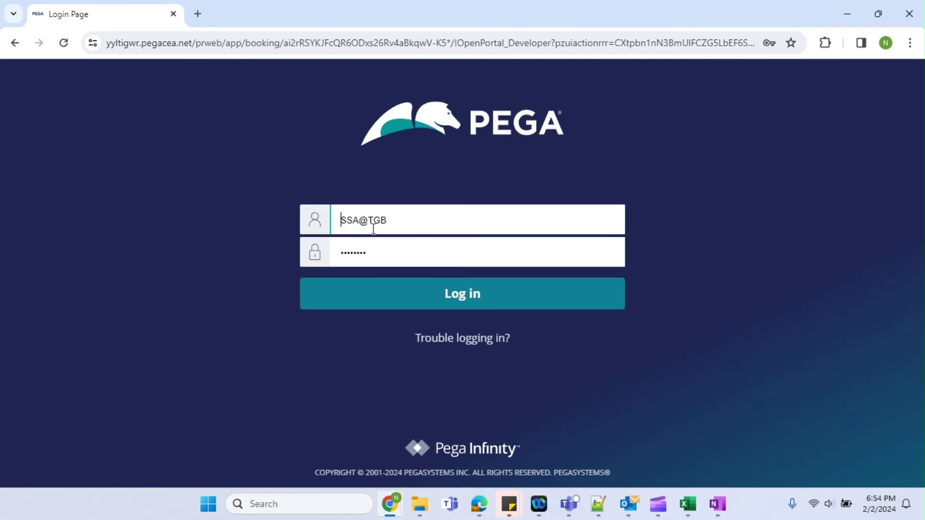
- Log in with the other operator's username and password
{"action": "triple_click", "coordinate": [373, 229]}
{"action": "key", "text": "ctrl+v"}
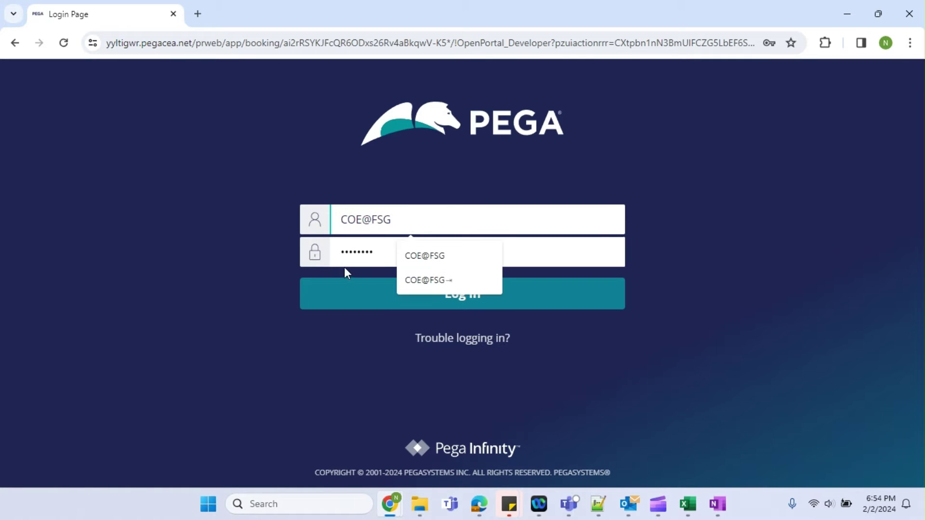
{"action": "double_click", "coordinate": [355, 259]}
{"action": "type", "text": "••••"}
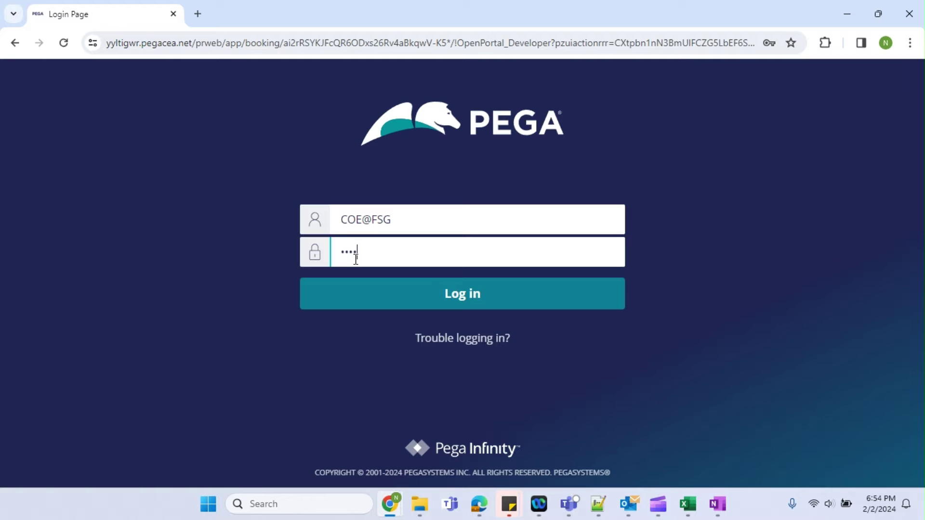
{"action": "type", "text": "•"}
{"action": "left_click", "coordinate": [366, 220]}
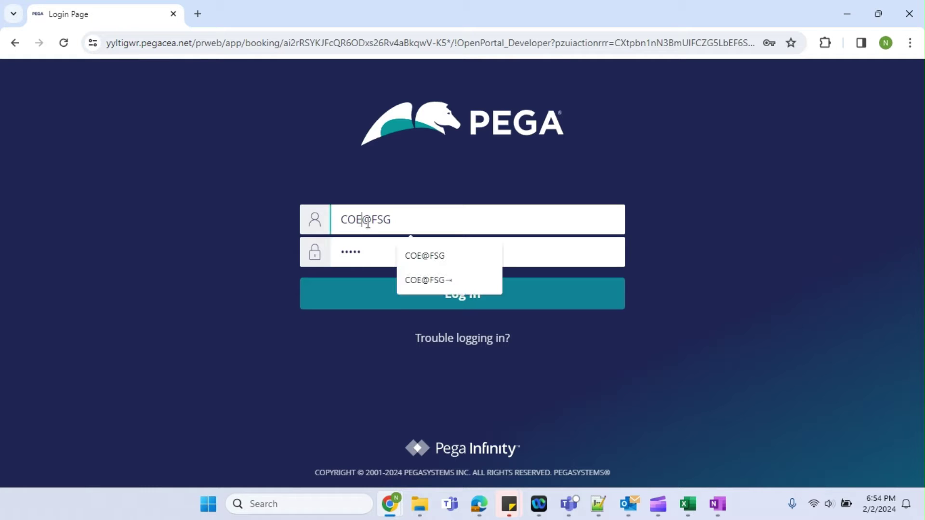
{"action": "double_click", "coordinate": [358, 256]}
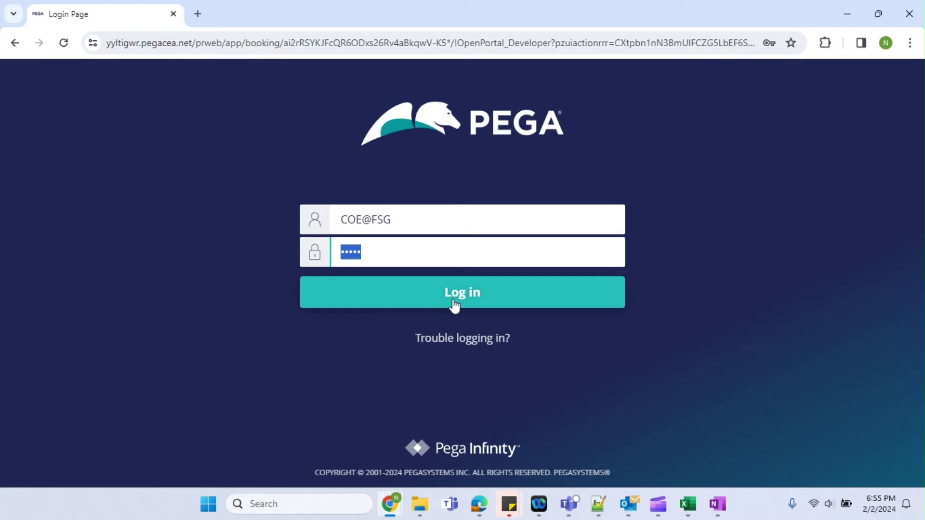
{"action": "left_click", "coordinate": [454, 304]}
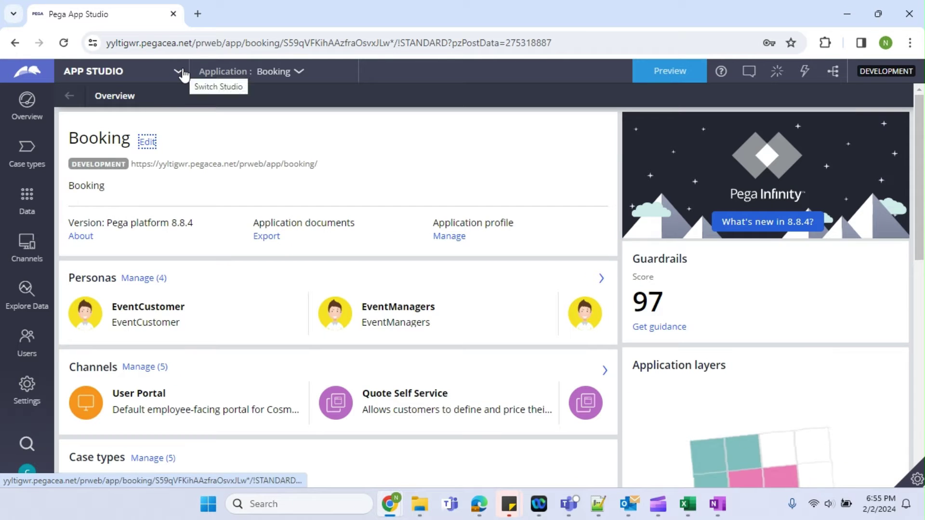
- Choose Dev Studio from the App Studio switcher dropdown
{"action": "left_click", "coordinate": [180, 73]}
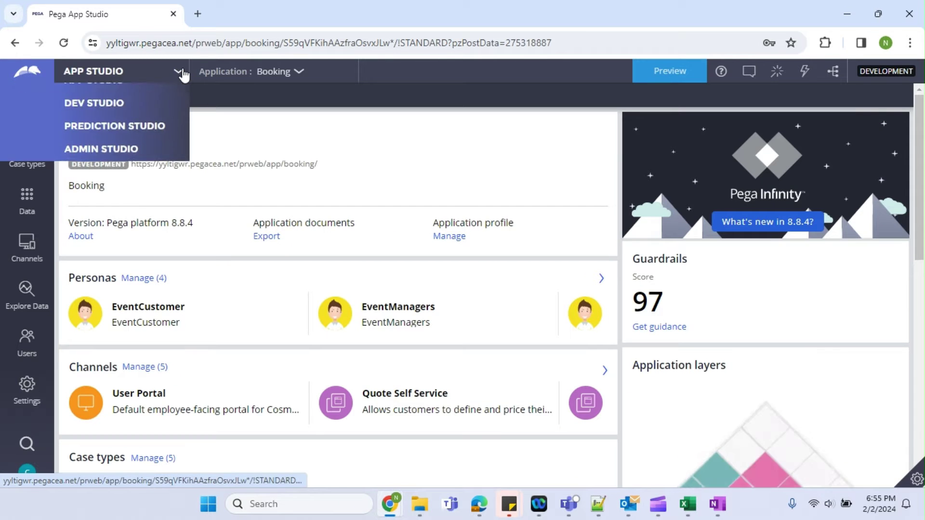
{"action": "left_click", "coordinate": [113, 118]}
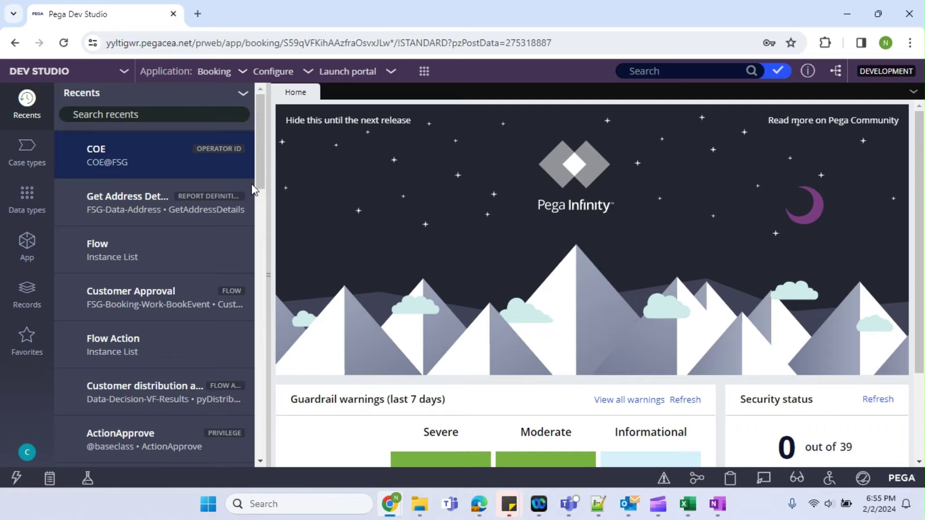
- Open the operator's record, collapse Recents, and inspect the default Booking:Authors access group
{"action": "left_click", "coordinate": [27, 453]}
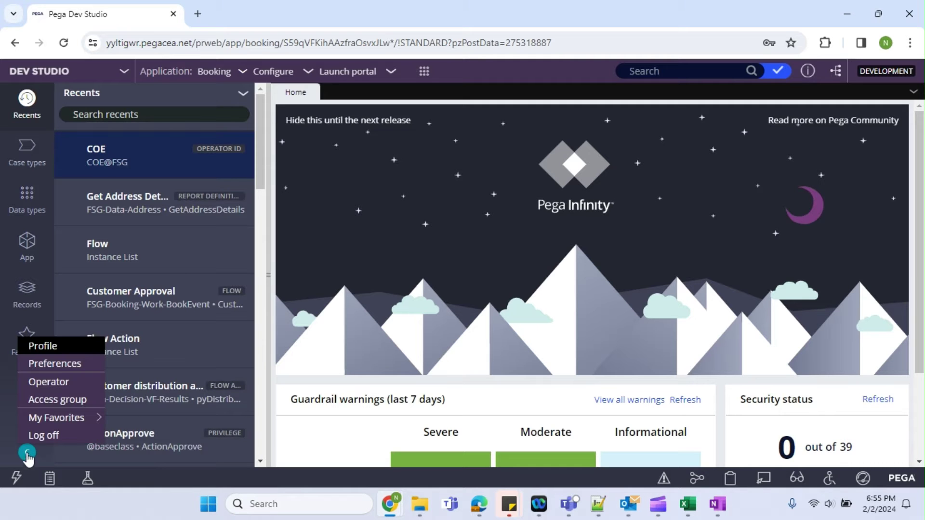
{"action": "left_click", "coordinate": [48, 382]}
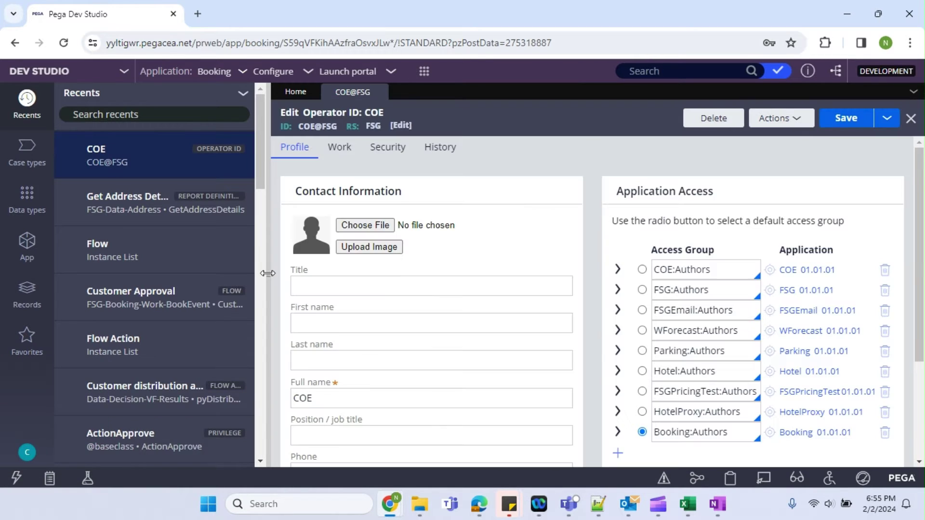
{"action": "left_click", "coordinate": [269, 274]}
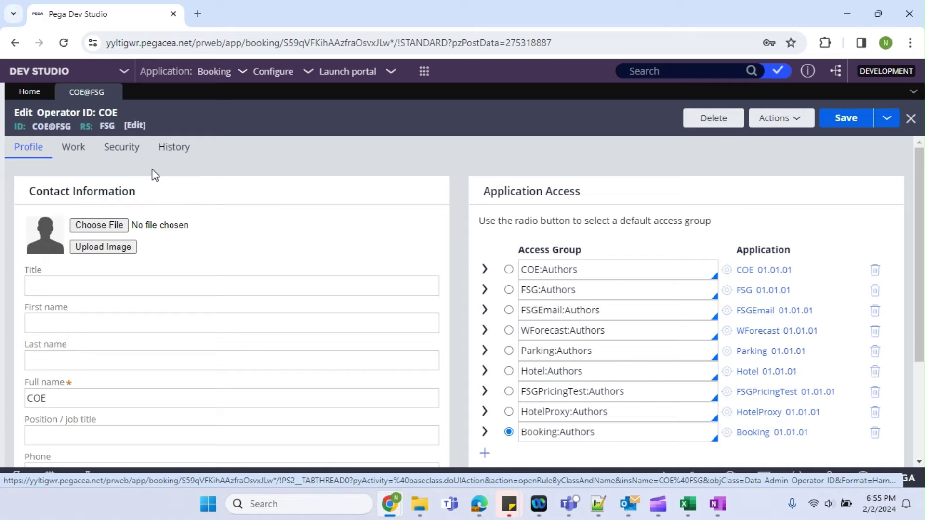
{"action": "left_click_drag", "start_coordinate": [626, 433], "coordinate": [527, 435]}
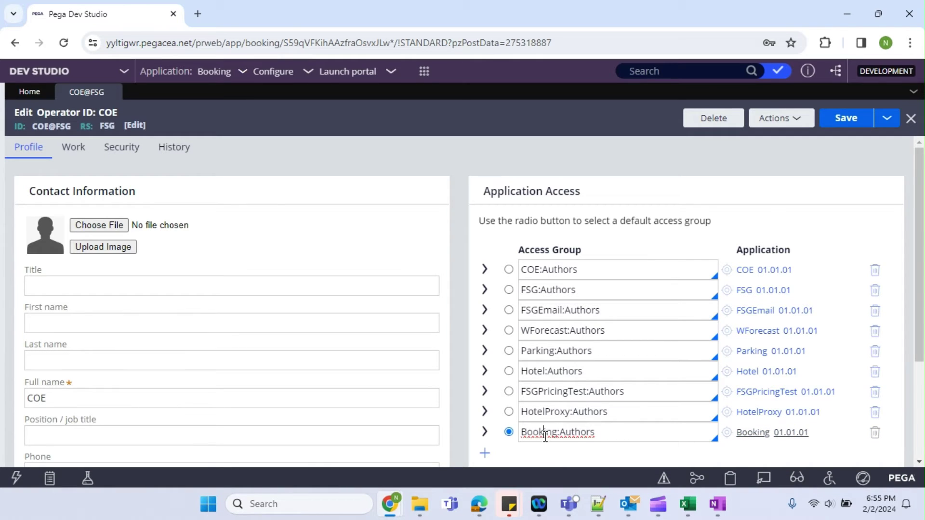
{"action": "triple_click", "coordinate": [545, 436]}
{"action": "left_click", "coordinate": [580, 435]}
{"action": "left_click_drag", "start_coordinate": [484, 188], "coordinate": [630, 311]}
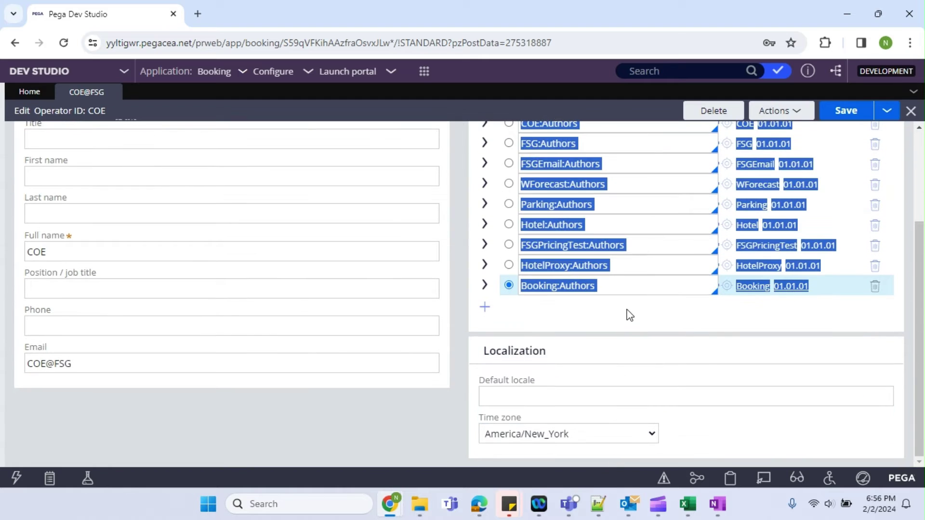
{"action": "scroll", "coordinate": [630, 316], "scroll_direction": "up", "scroll_amount": 2}
{"action": "left_click", "coordinate": [637, 176]}
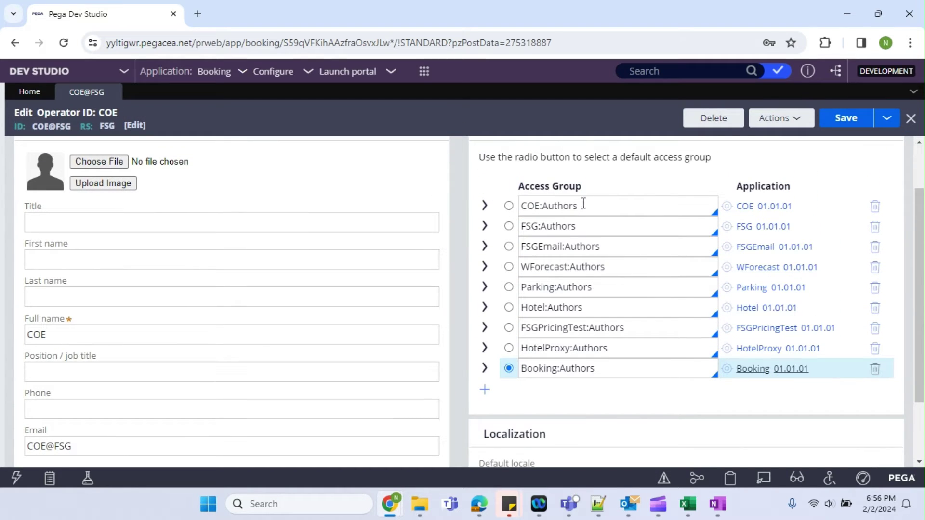
{"action": "left_click_drag", "start_coordinate": [583, 203], "coordinate": [519, 206]}
{"action": "left_click", "coordinate": [538, 227]}
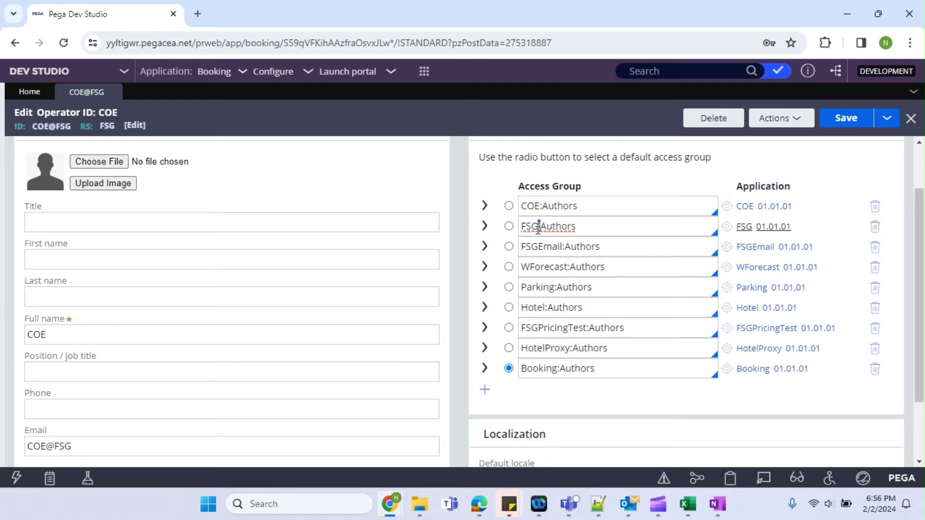
{"action": "left_click_drag", "start_coordinate": [539, 248], "coordinate": [750, 389]}
{"action": "left_click", "coordinate": [687, 413]}
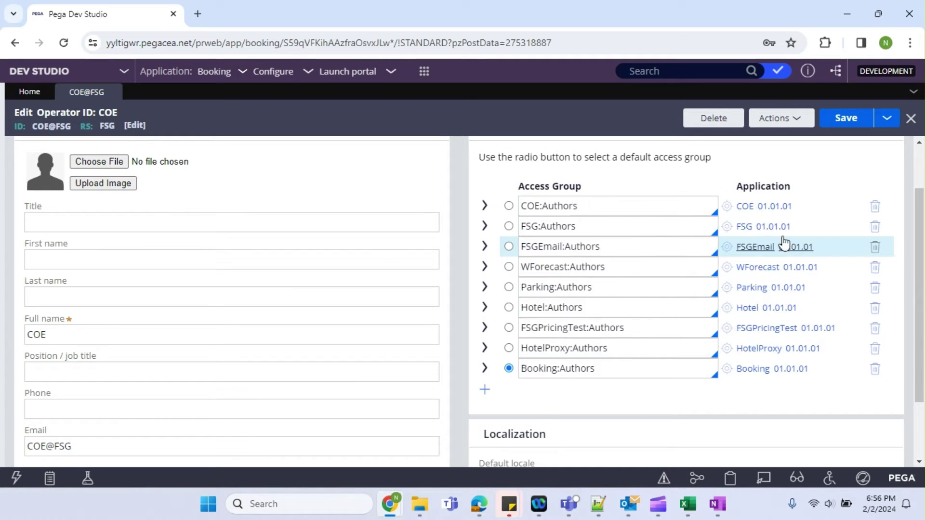
{"action": "left_click_drag", "start_coordinate": [516, 183], "coordinate": [728, 385]}
{"action": "left_click", "coordinate": [801, 156]}
{"action": "left_click_drag", "start_coordinate": [526, 203], "coordinate": [569, 344]}
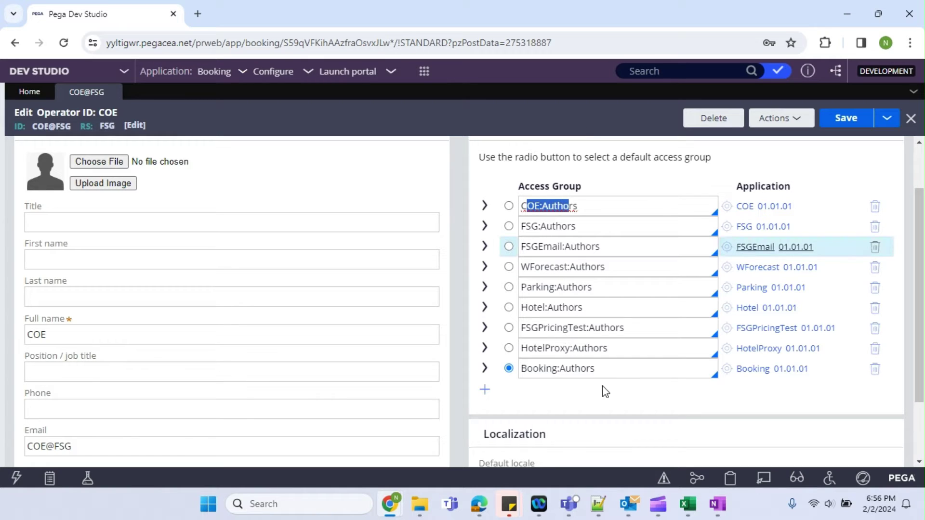
{"action": "left_click", "coordinate": [596, 389]}
{"action": "mouse_move", "coordinate": [605, 372]}
{"action": "left_mouse_down"}
{"action": "mouse_move", "coordinate": [590, 369]}
{"action": "mouse_move", "coordinate": [518, 205]}
{"action": "mouse_move", "coordinate": [596, 346]}
{"action": "mouse_move", "coordinate": [589, 376]}
{"action": "left_mouse_up"}
{"action": "left_click", "coordinate": [578, 396]}
{"action": "double_click", "coordinate": [538, 369]}
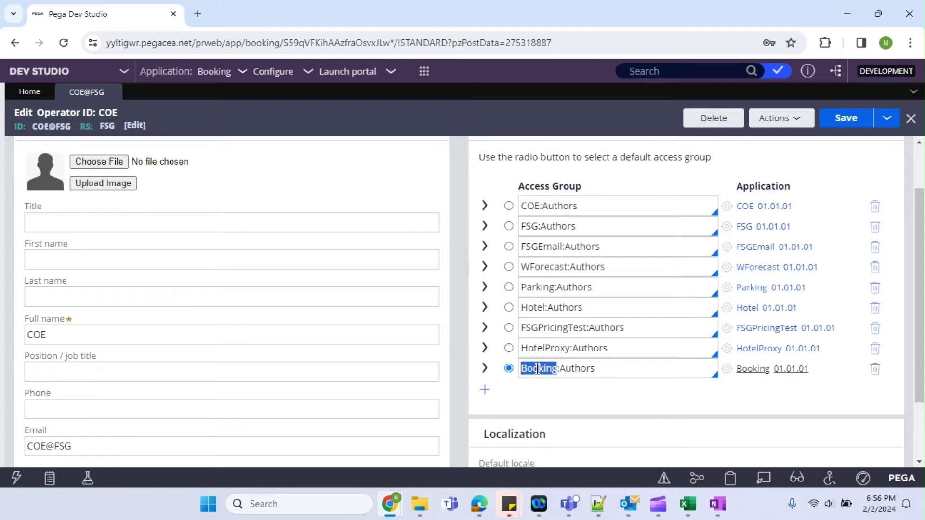
{"action": "double_click", "coordinate": [574, 370]}
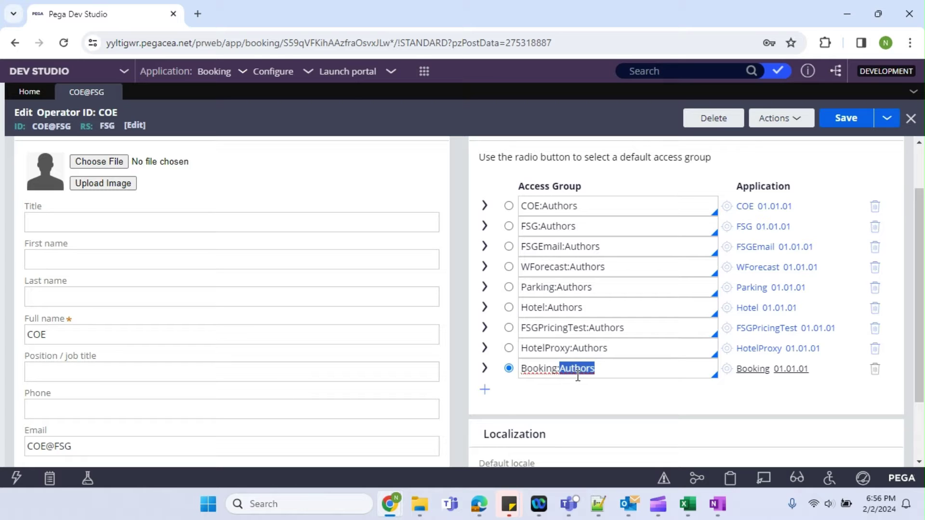
{"action": "left_click", "coordinate": [579, 375]}
{"action": "double_click", "coordinate": [583, 369]}
{"action": "key", "text": "BackSpace"}
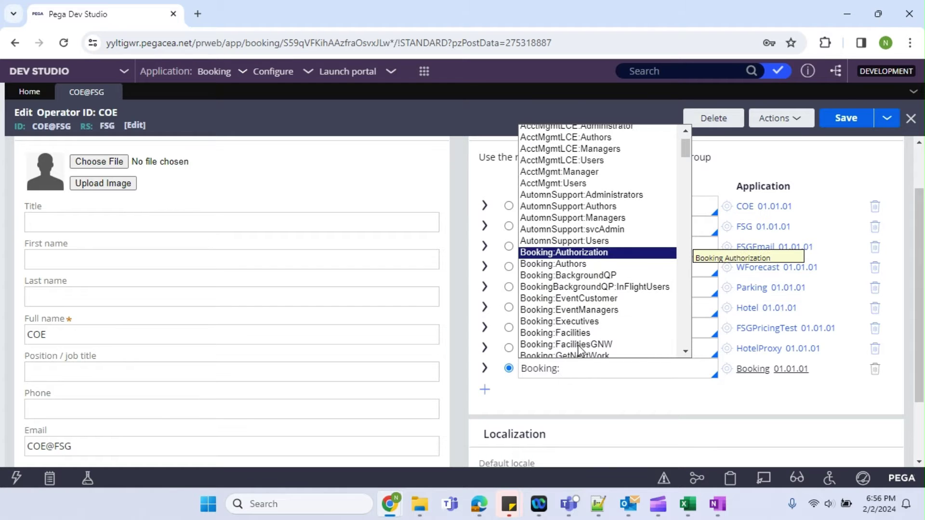
{"action": "scroll", "coordinate": [582, 351], "scroll_direction": "down", "scroll_amount": 1}
{"action": "scroll", "coordinate": [587, 342], "scroll_direction": "down", "scroll_amount": 1}
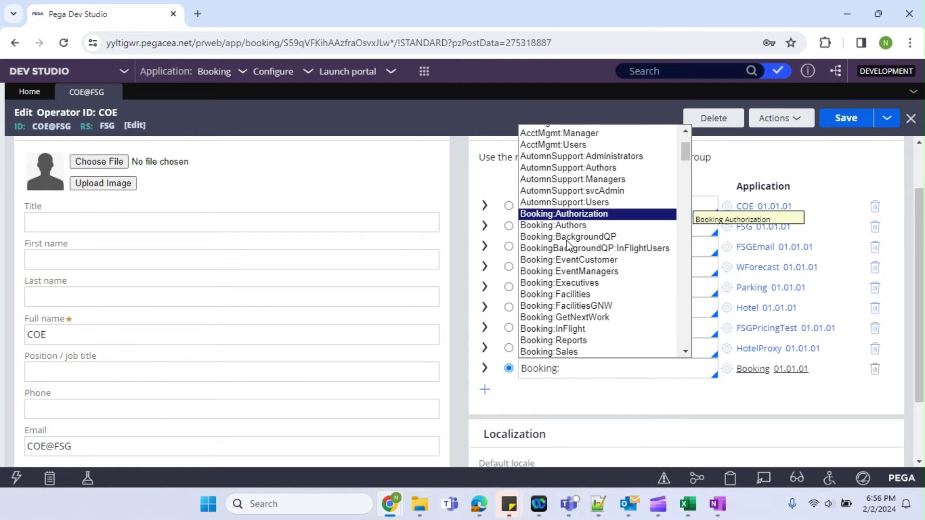
{"action": "scroll", "coordinate": [557, 341], "scroll_direction": "down", "scroll_amount": 1}
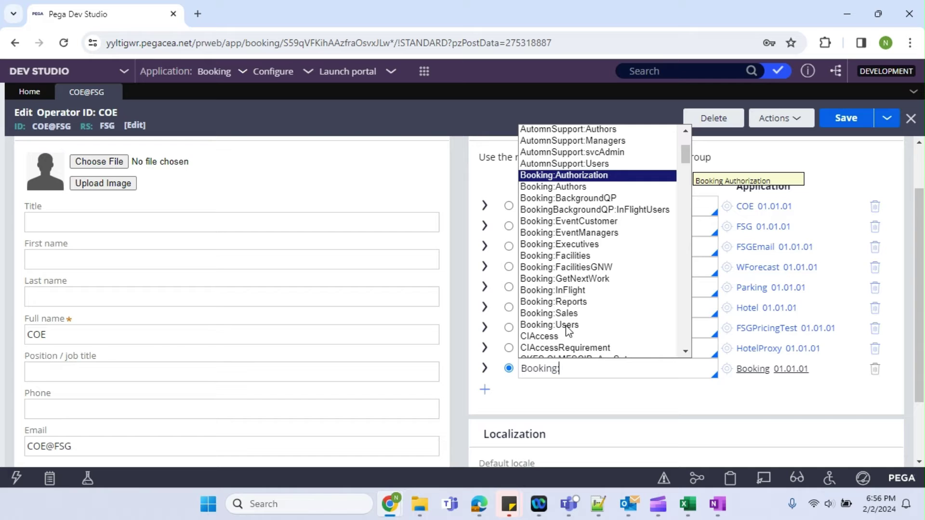
{"action": "left_click", "coordinate": [567, 326]}
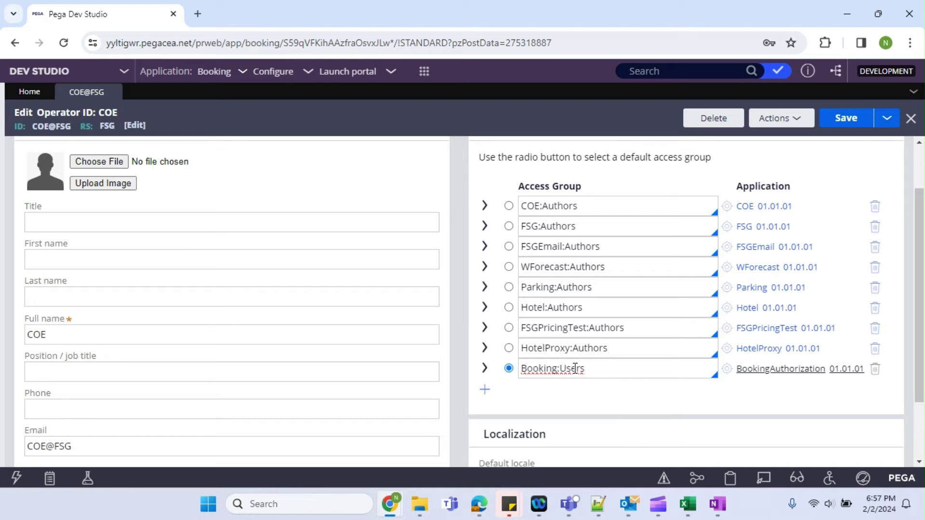
{"action": "double_click", "coordinate": [575, 369]}
{"action": "key", "text": "BackSpace"}
{"action": "type", "text": "Au"}
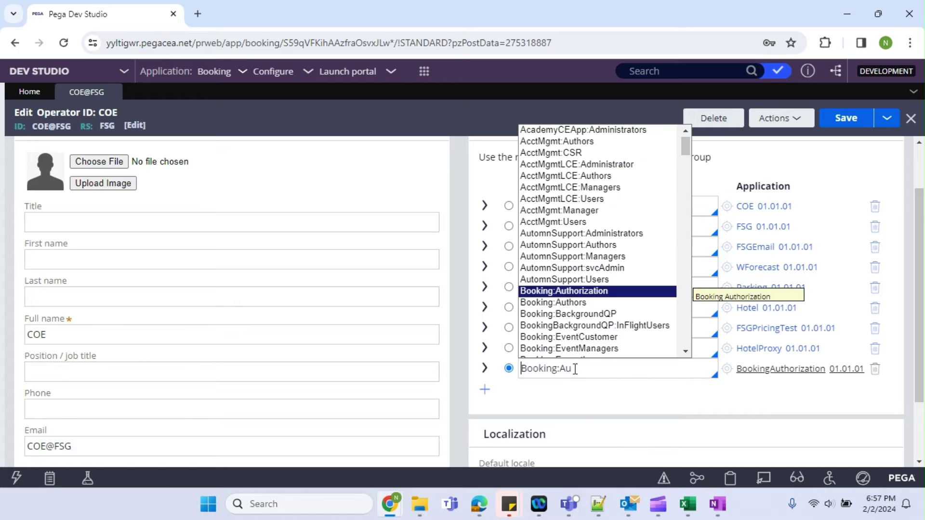
{"action": "key", "text": "Down"}
{"action": "key", "text": "Return"}
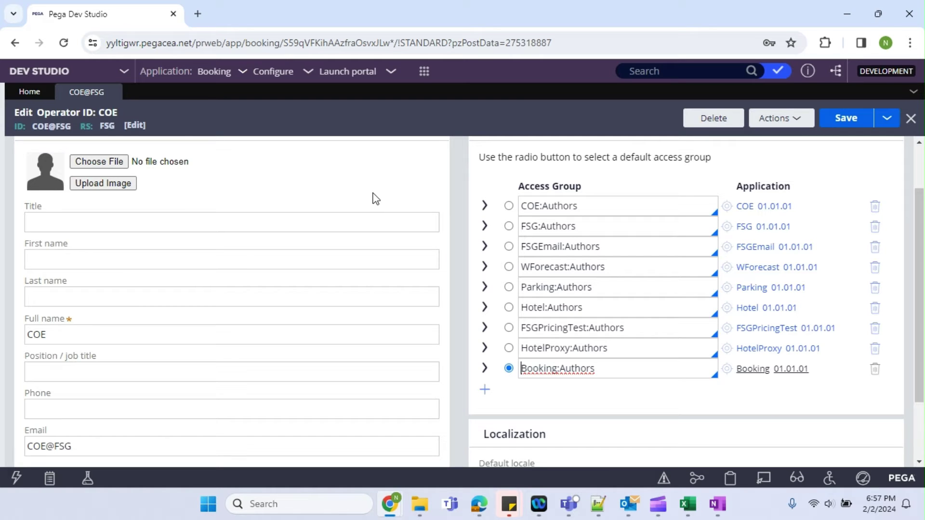
{"action": "left_click_drag", "start_coordinate": [523, 183], "coordinate": [684, 367]}
- Review the Booking:Authors and COE:Authors access group entries on the operator record
{"action": "left_click", "coordinate": [669, 412]}
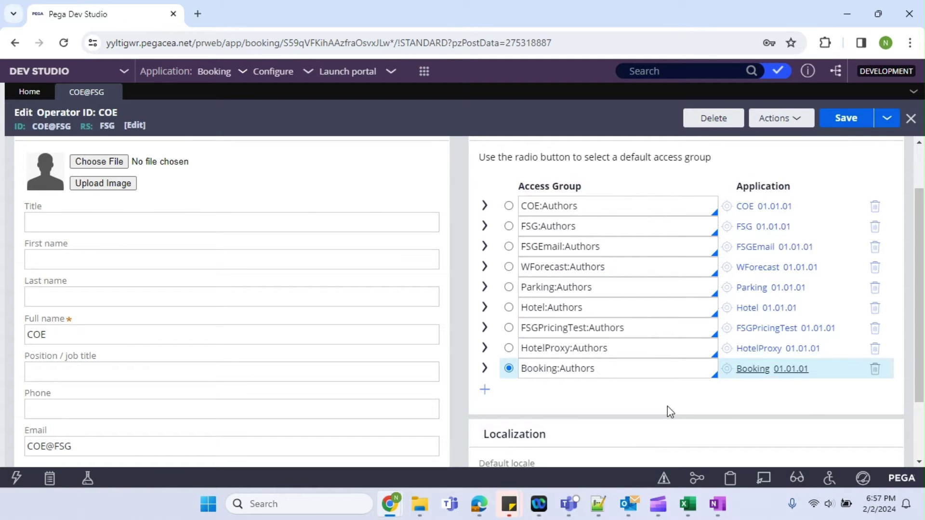
{"action": "double_click", "coordinate": [568, 370]}
{"action": "left_click_drag", "start_coordinate": [605, 371], "coordinate": [530, 386]}
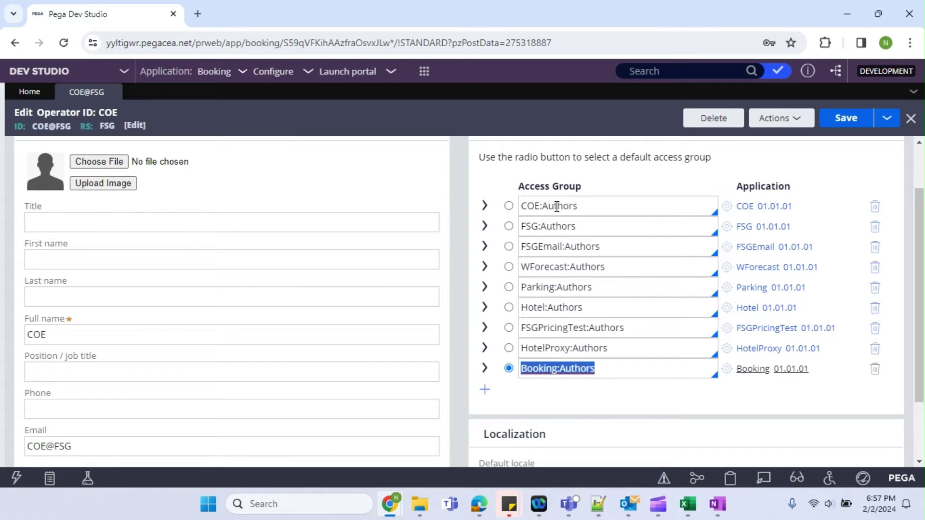
{"action": "left_click_drag", "start_coordinate": [526, 206], "coordinate": [598, 315]}
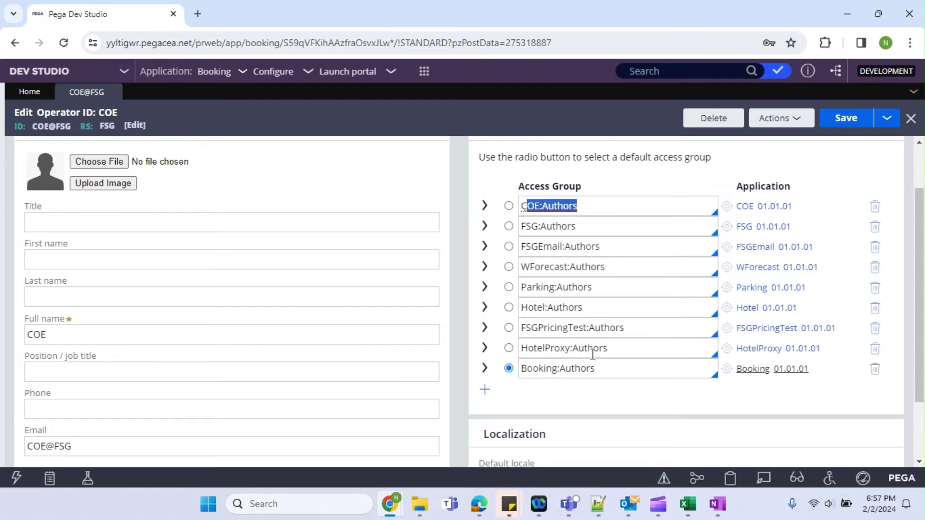
{"action": "left_click", "coordinate": [561, 400]}
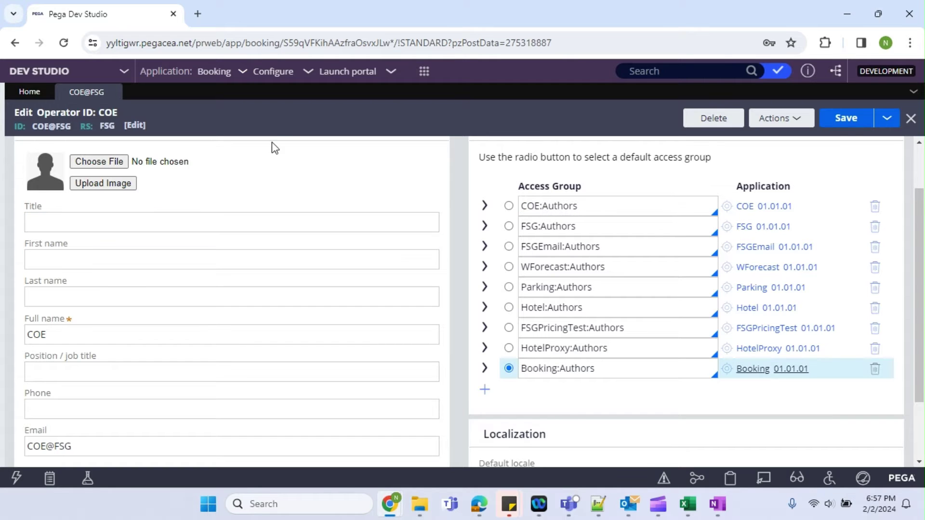
- Switch the application to FSG, confirming despite unsaved work
{"action": "left_click", "coordinate": [243, 72]}
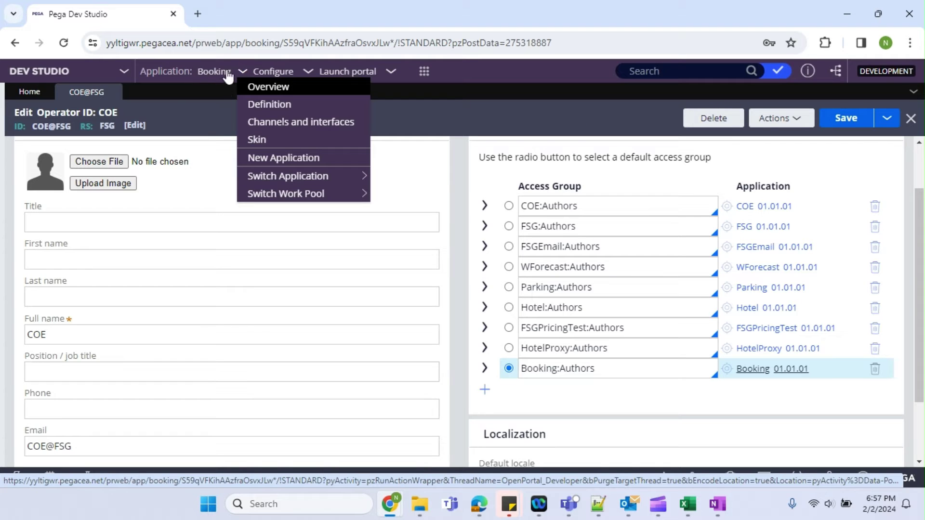
{"action": "mouse_move", "coordinate": [309, 193]}
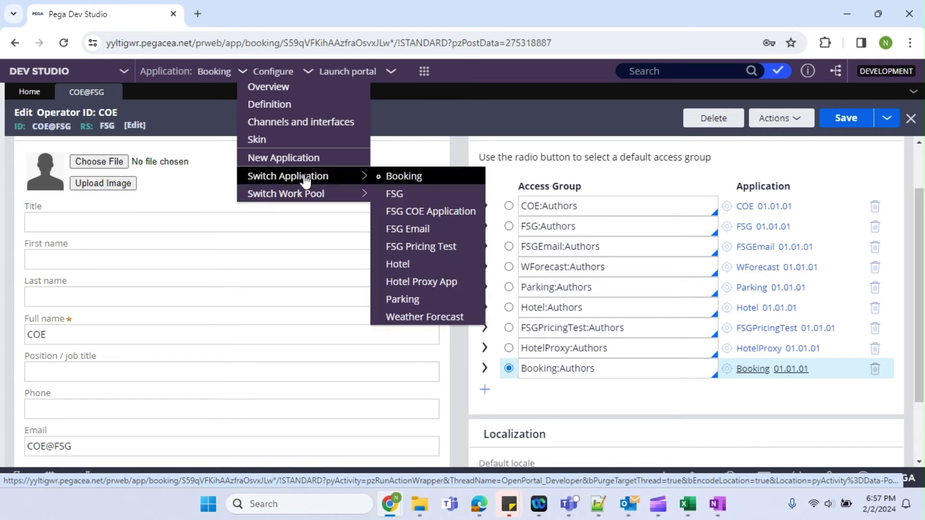
{"action": "left_click", "coordinate": [394, 198]}
{"action": "left_click", "coordinate": [523, 142]}
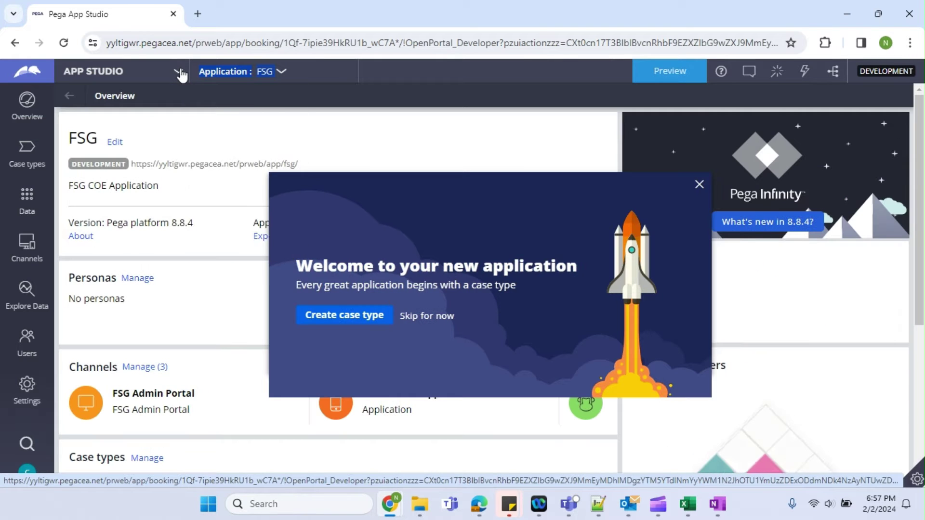
- Choose Dev Studio from the App Studio switcher and check the FSG application menu
{"action": "left_click", "coordinate": [179, 73]}
{"action": "left_click", "coordinate": [108, 117]}
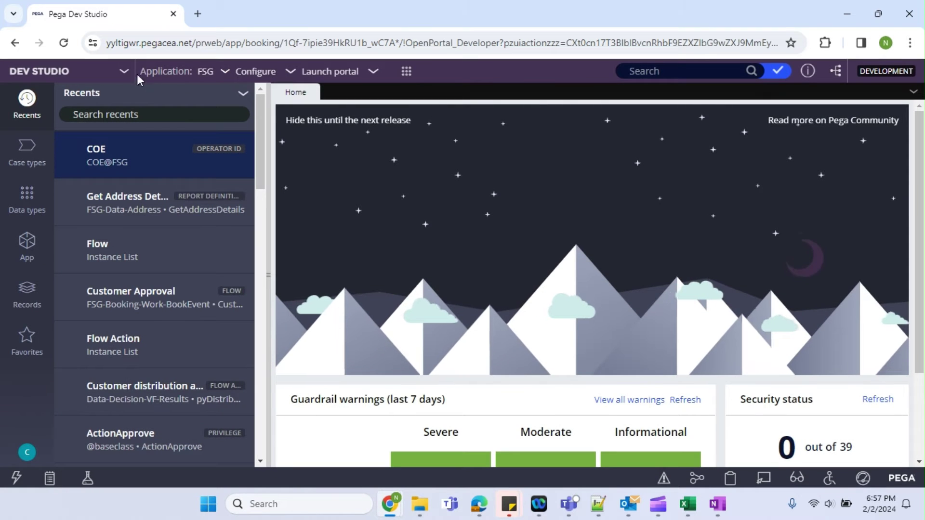
{"action": "left_click_drag", "start_coordinate": [141, 71], "coordinate": [215, 72]}
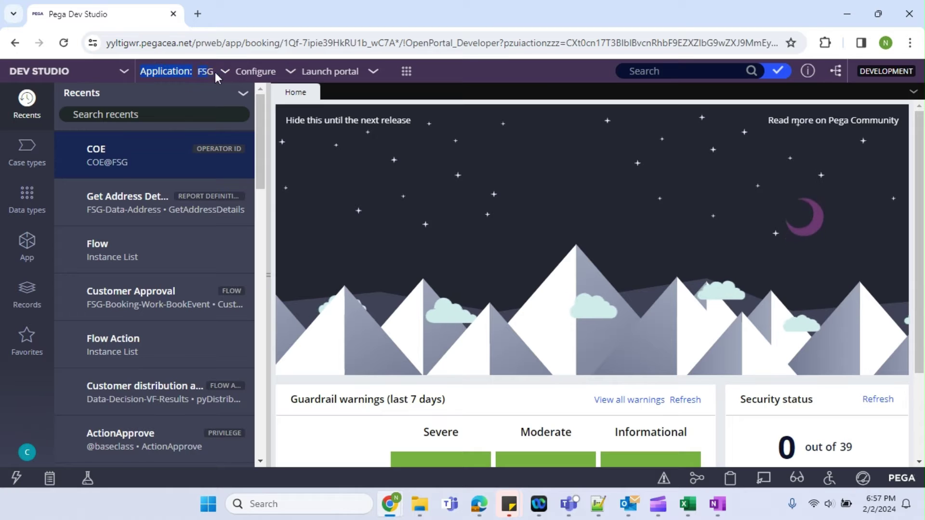
{"action": "left_click", "coordinate": [339, 188]}
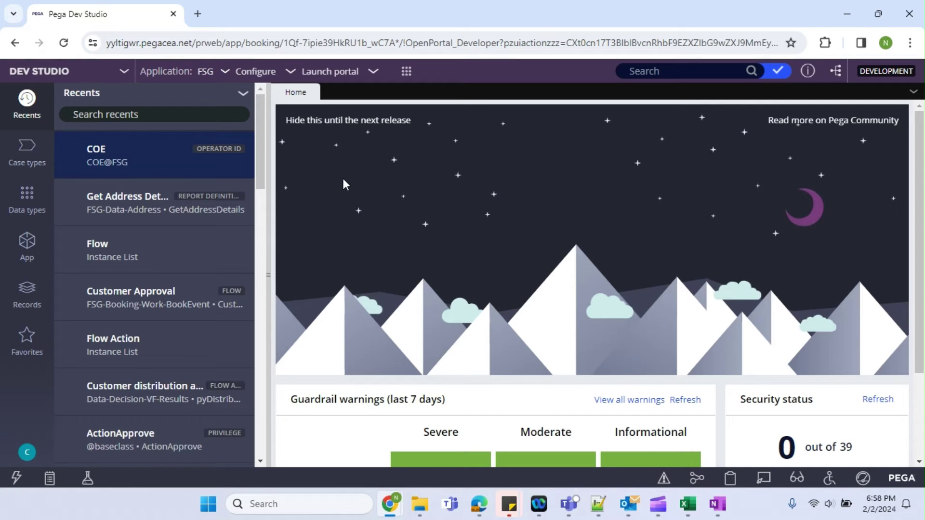
{"action": "left_click", "coordinate": [225, 72]}
{"action": "left_click", "coordinate": [365, 168]}
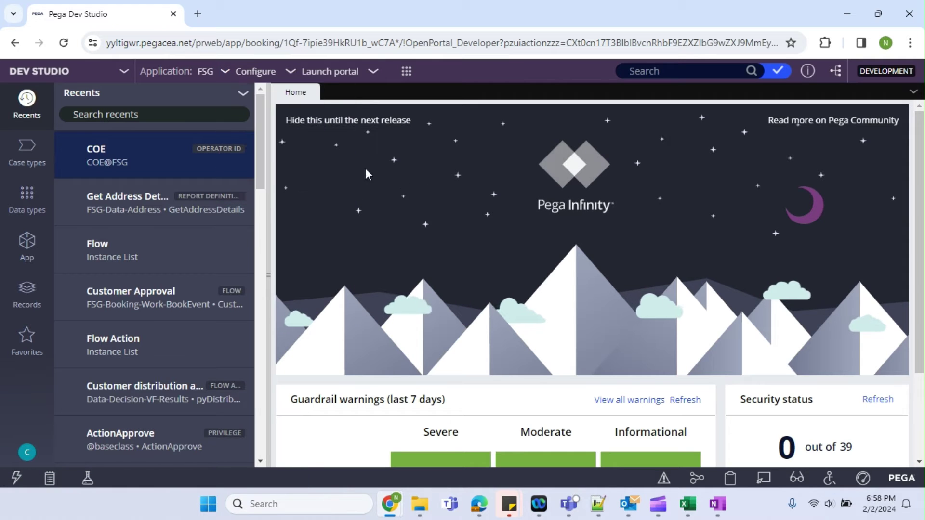
{"action": "left_click", "coordinate": [27, 453]}
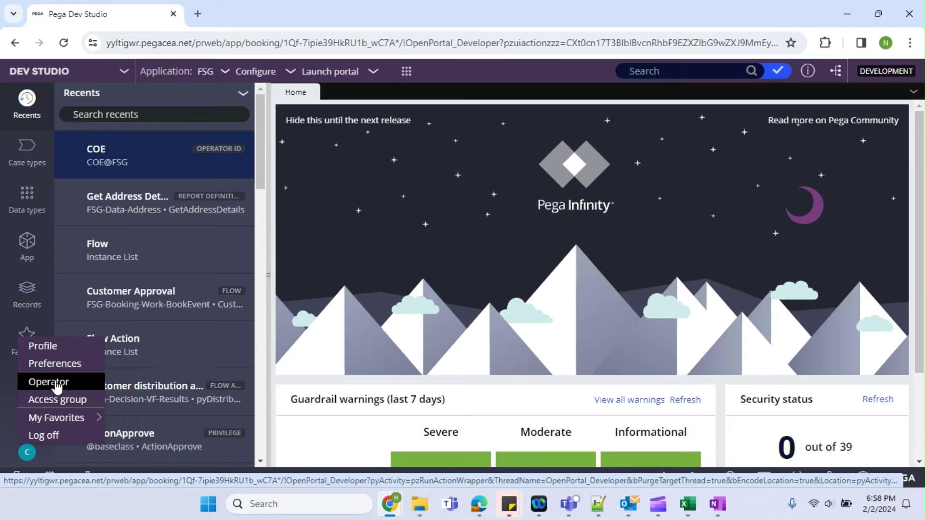
- Open the operator record, collapse Recents, and focus the Booking:Authors access group entry
{"action": "left_click", "coordinate": [48, 382]}
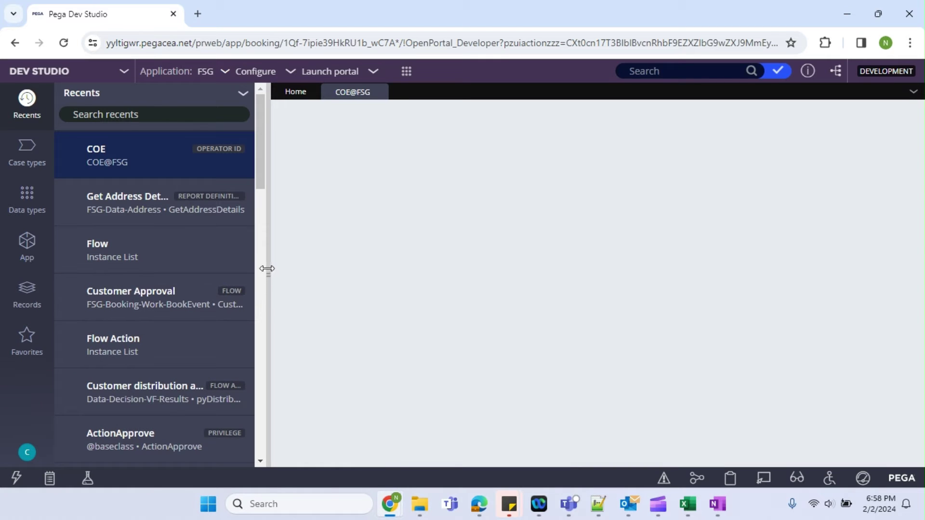
{"action": "left_click", "coordinate": [267, 269]}
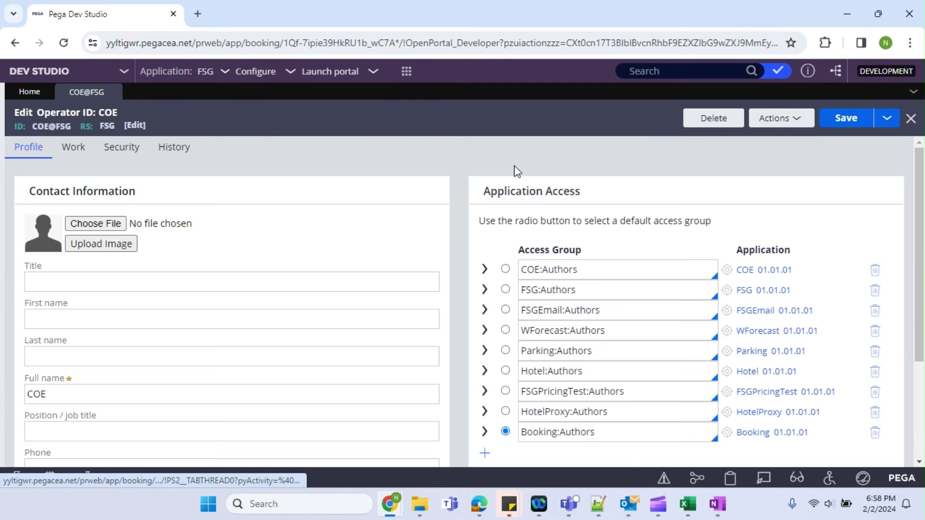
{"action": "left_click", "coordinate": [621, 431]}
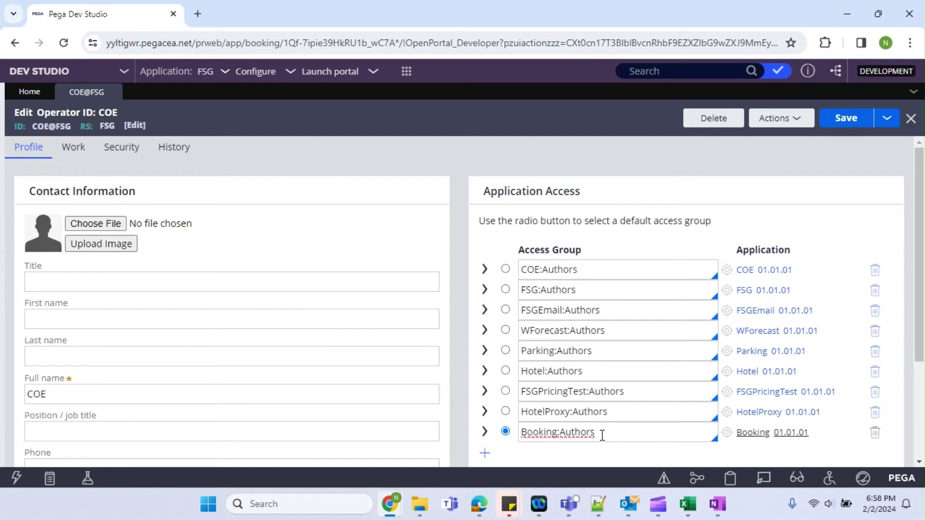
- Open the Booking:Authors access group and highlight its application name Booking and version
{"action": "left_click", "coordinate": [732, 435]}
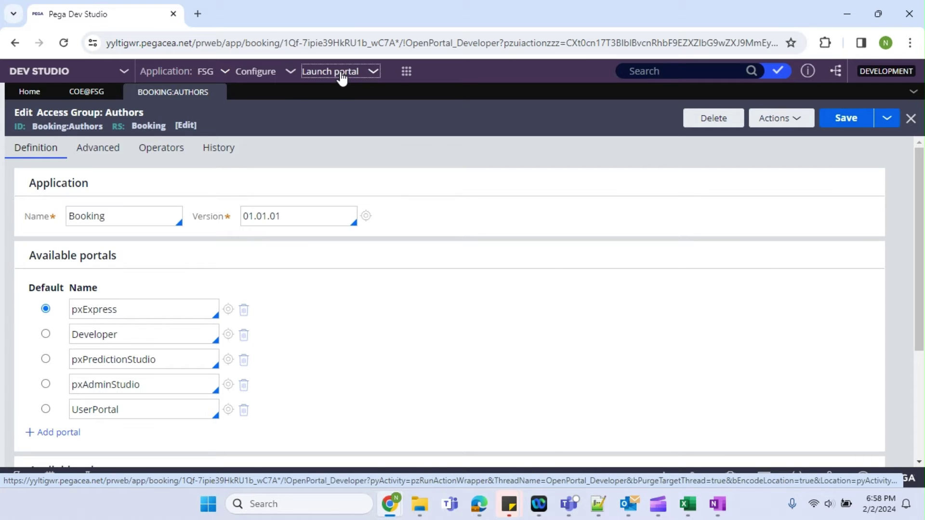
{"action": "mouse_move", "coordinate": [341, 78]}
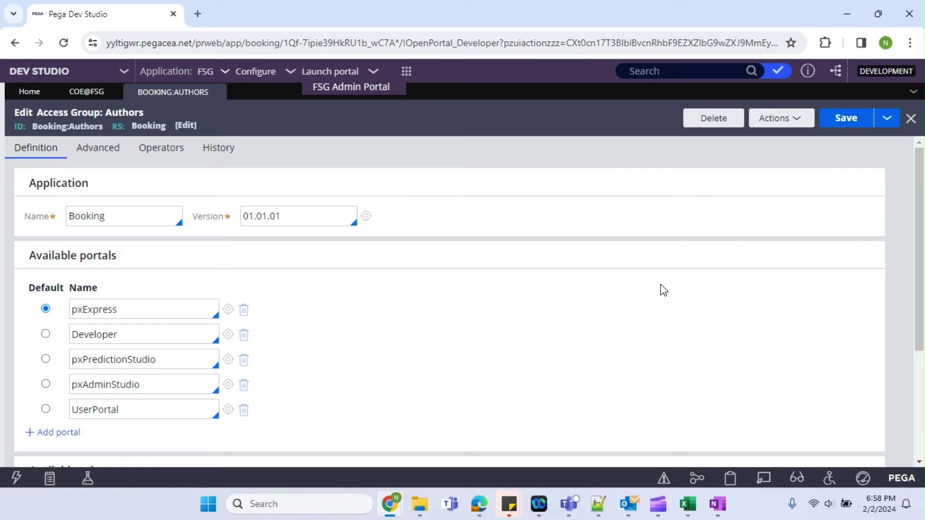
{"action": "left_click", "coordinate": [573, 146]}
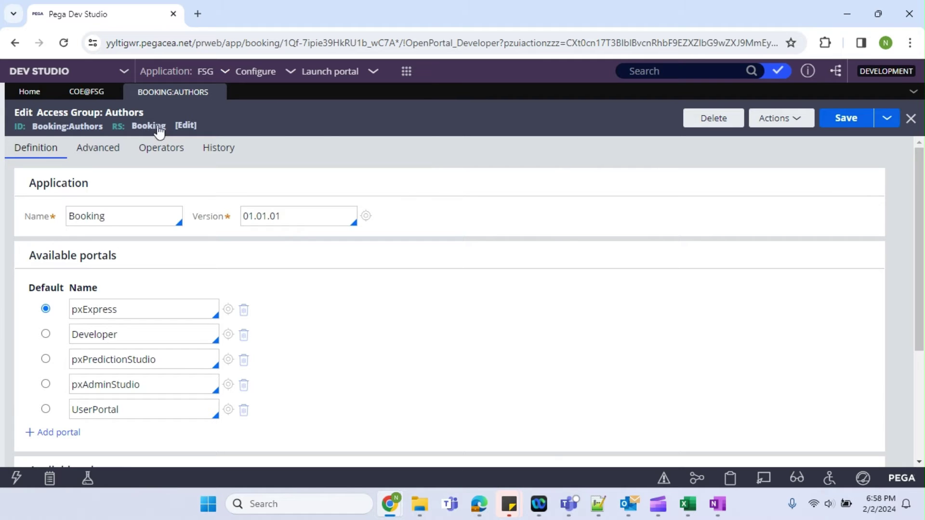
{"action": "scroll", "coordinate": [155, 217], "scroll_direction": "down", "scroll_amount": 2}
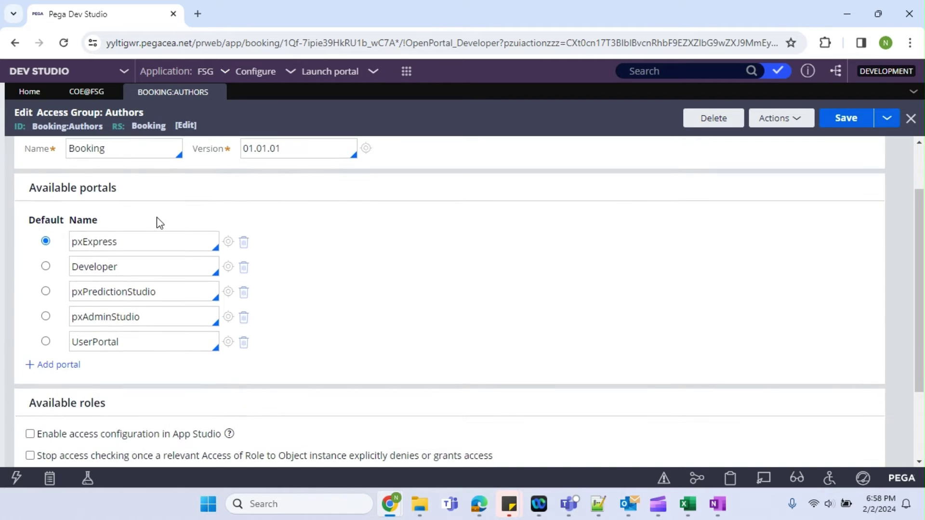
{"action": "scroll", "coordinate": [151, 221], "scroll_direction": "up", "scroll_amount": 2}
{"action": "left_click", "coordinate": [122, 215]}
{"action": "left_click_drag", "start_coordinate": [122, 215], "coordinate": [61, 217]}
{"action": "left_click", "coordinate": [268, 215]}
{"action": "left_click_drag", "start_coordinate": [280, 214], "coordinate": [227, 219]}
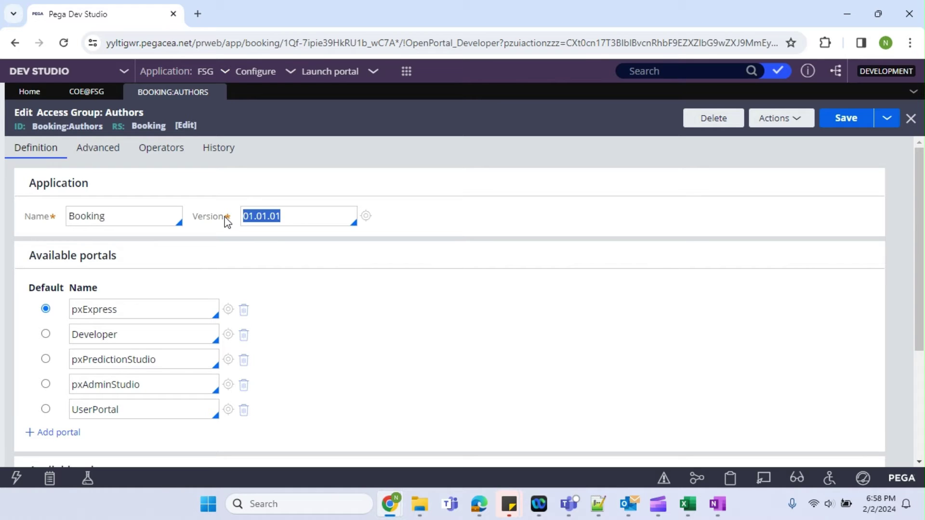
- Point out the available portals pxExpress, Developer, pxPredictionStudio, pxAdminStudio and UserPortal
{"action": "scroll", "coordinate": [223, 267], "scroll_direction": "down", "scroll_amount": 1}
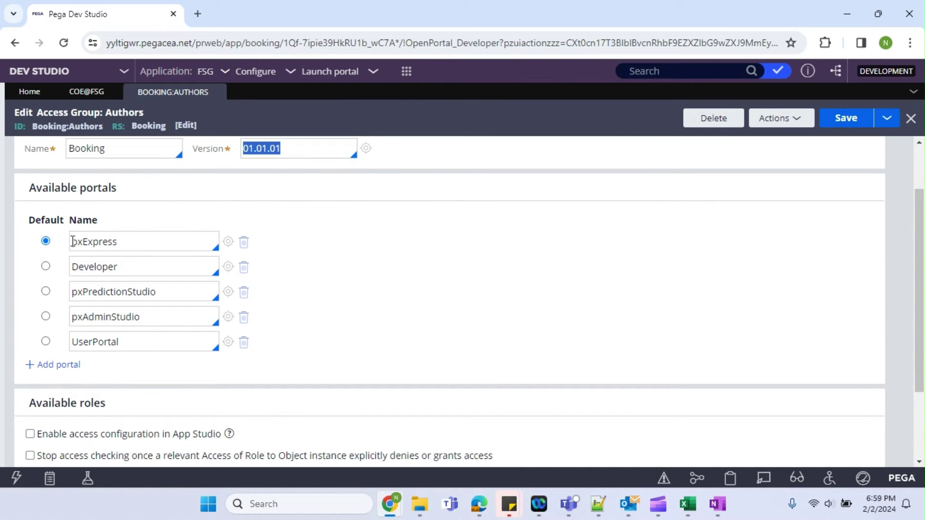
{"action": "left_click_drag", "start_coordinate": [71, 242], "coordinate": [121, 274]}
{"action": "double_click", "coordinate": [97, 267]}
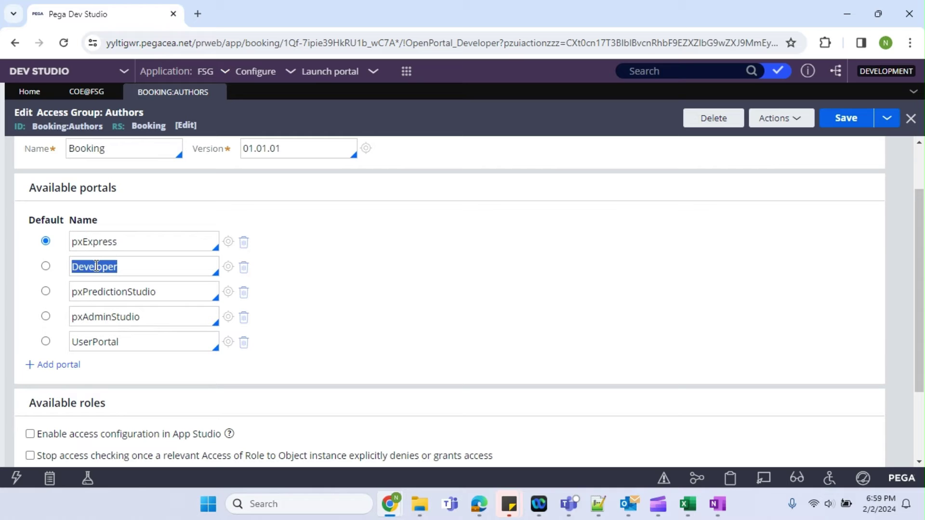
{"action": "double_click", "coordinate": [115, 293]}
{"action": "double_click", "coordinate": [113, 317]}
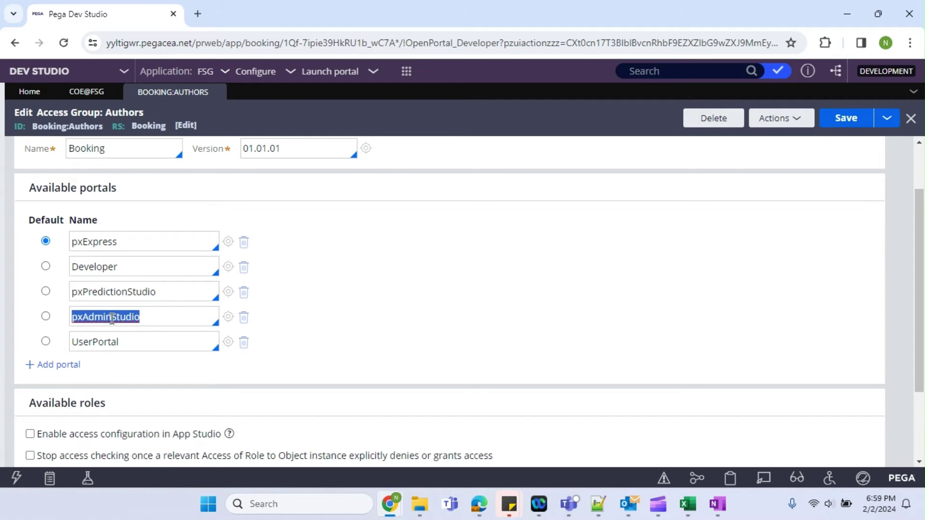
{"action": "double_click", "coordinate": [99, 343]}
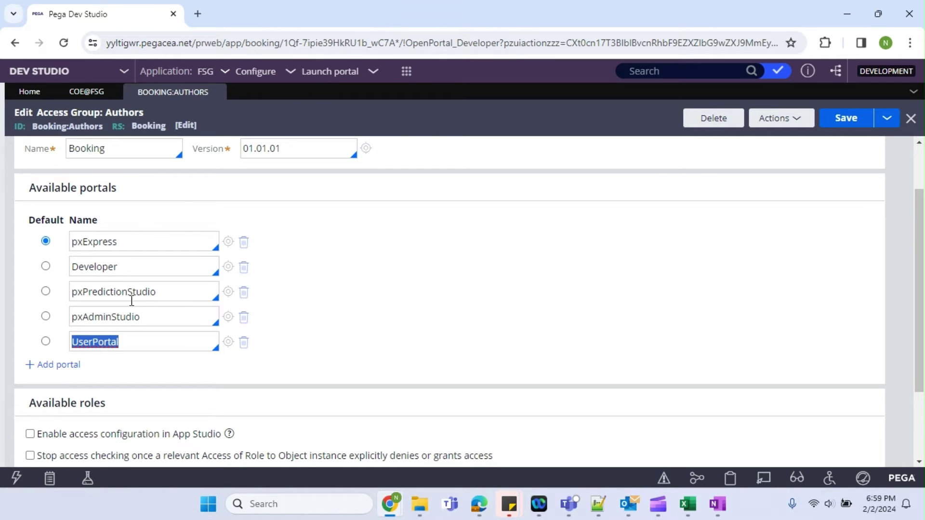
- Scroll through the Available roles section of the Booking:Authors access group
{"action": "left_click", "coordinate": [350, 78]}
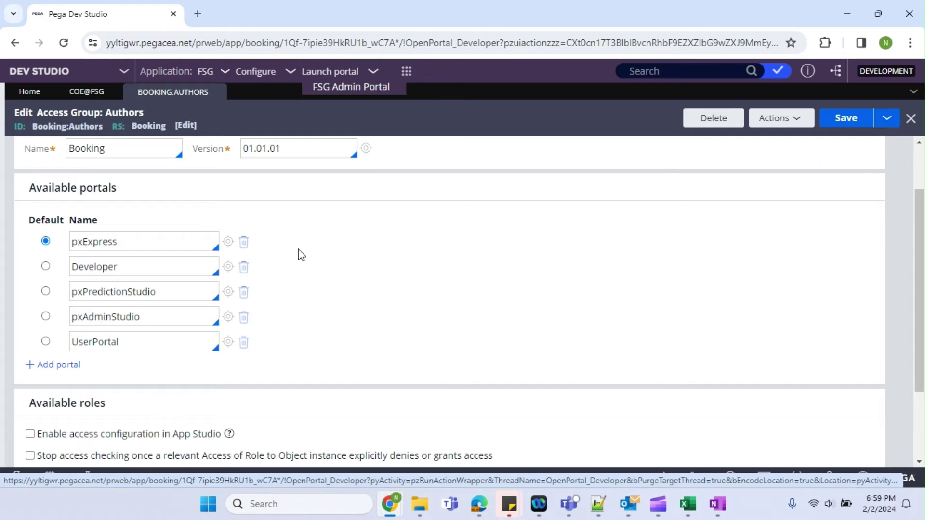
{"action": "scroll", "coordinate": [334, 265], "scroll_direction": "down", "scroll_amount": 2}
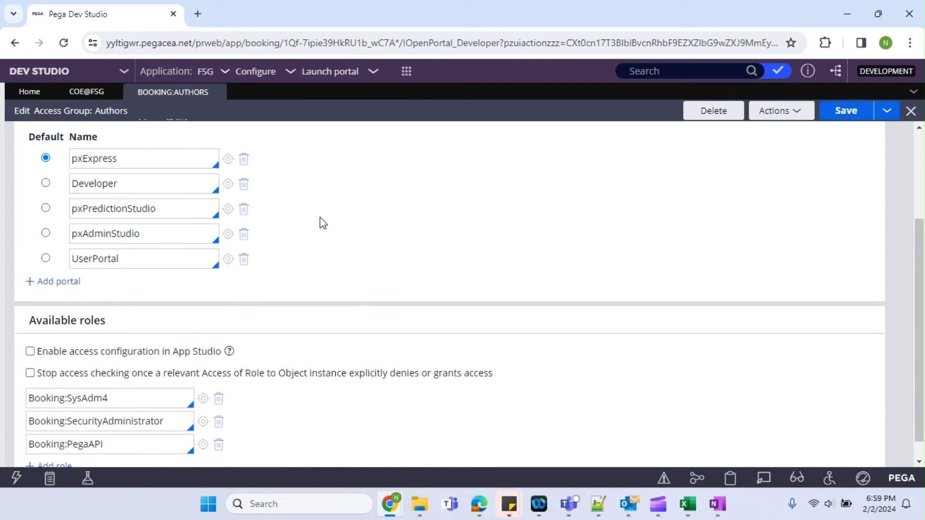
{"action": "scroll", "coordinate": [320, 218], "scroll_direction": "up", "scroll_amount": 3}
{"action": "scroll", "coordinate": [320, 218], "scroll_direction": "down", "scroll_amount": 3}
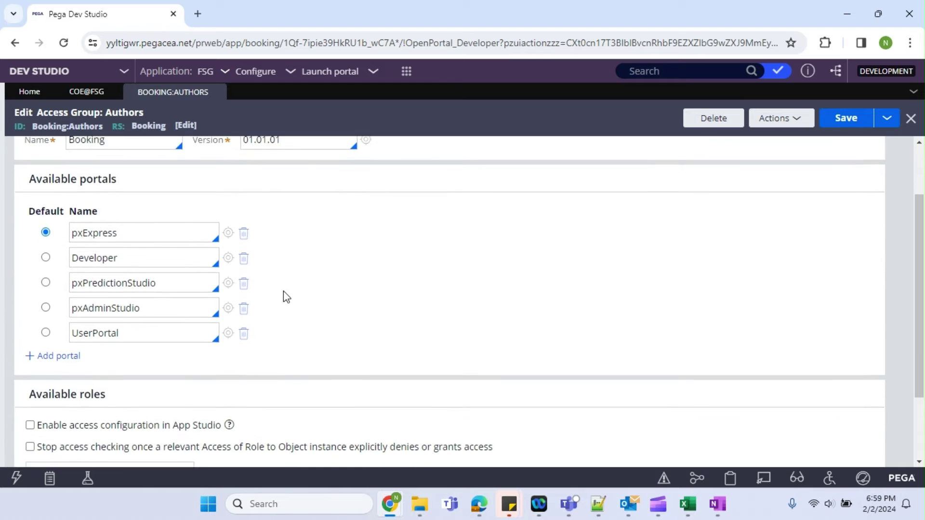
{"action": "scroll", "coordinate": [284, 292], "scroll_direction": "down", "scroll_amount": 1}
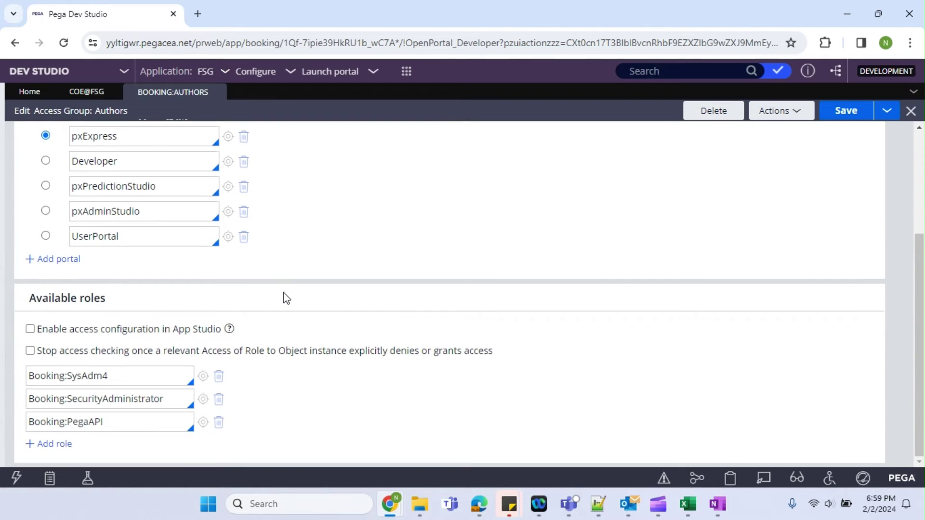
{"action": "scroll", "coordinate": [280, 293], "scroll_direction": "up", "scroll_amount": 4}
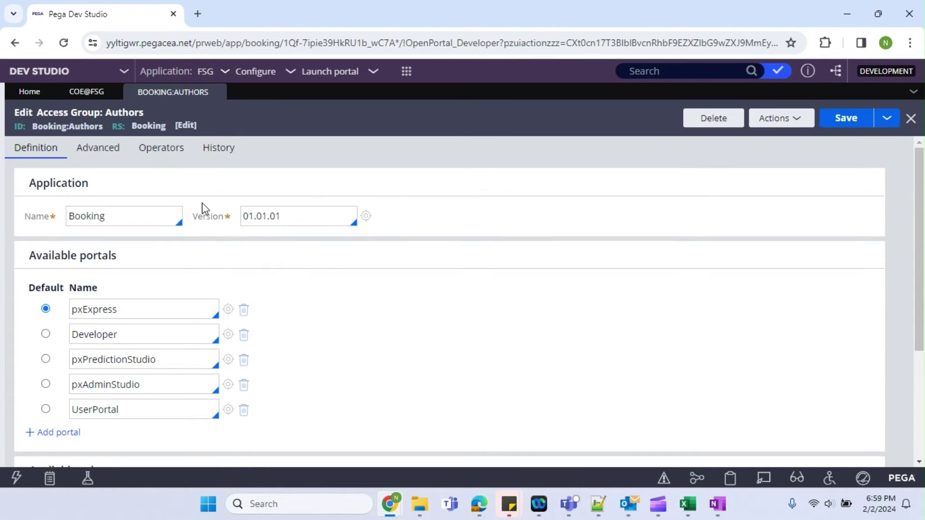
{"action": "left_click", "coordinate": [213, 77]}
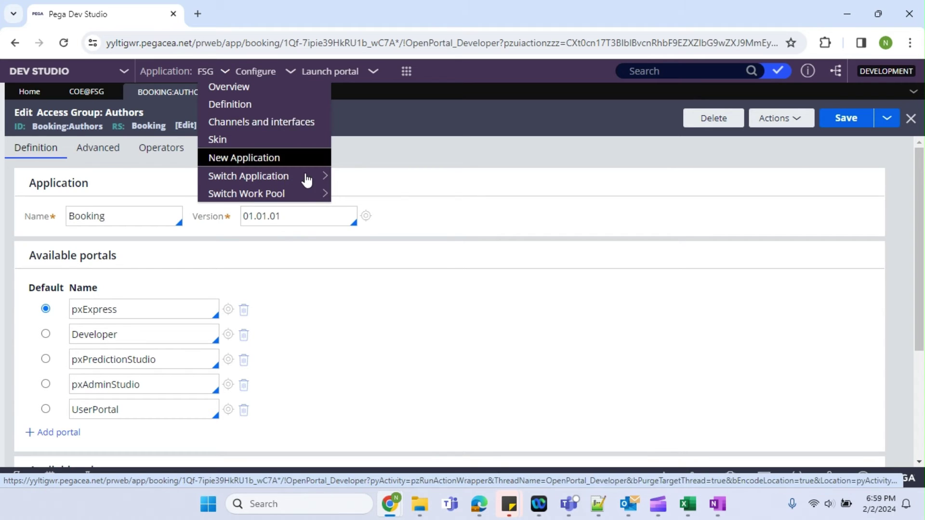
- Switch the working application to Booking, then switch from App Studio back to Dev Studio
{"action": "mouse_move", "coordinate": [304, 180]}
{"action": "left_click", "coordinate": [398, 178]}
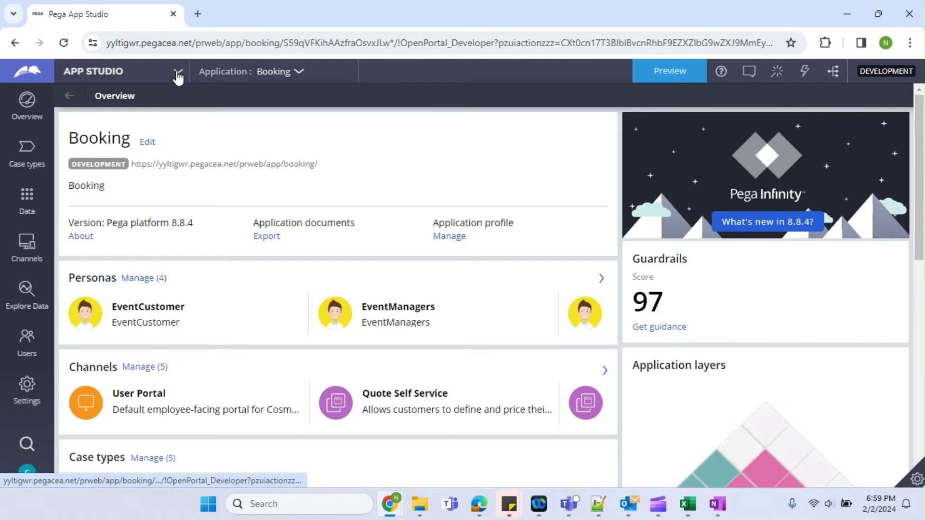
{"action": "left_click", "coordinate": [178, 74]}
{"action": "left_click", "coordinate": [93, 118]}
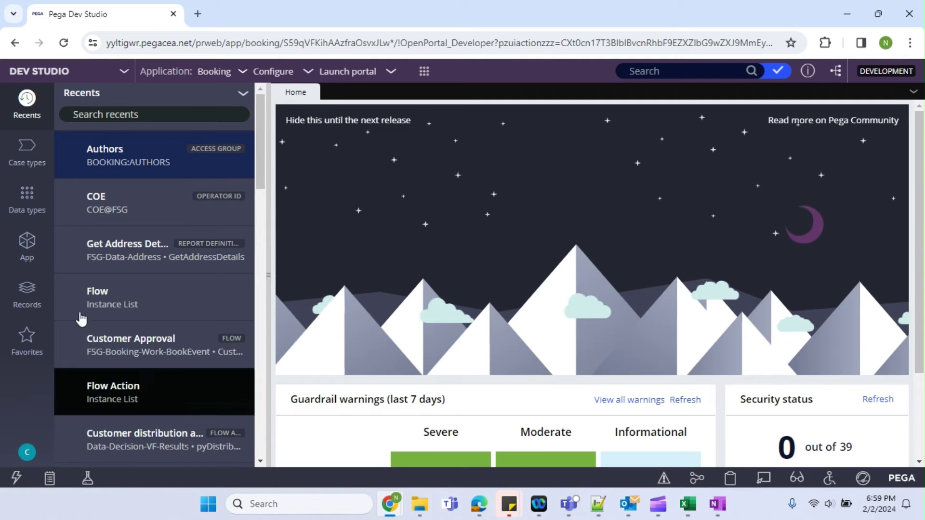
- From the COE operator record, open Booking:Authors and highlight its UserPortal portal and Booking:SysAdm4 role
{"action": "left_click", "coordinate": [119, 208]}
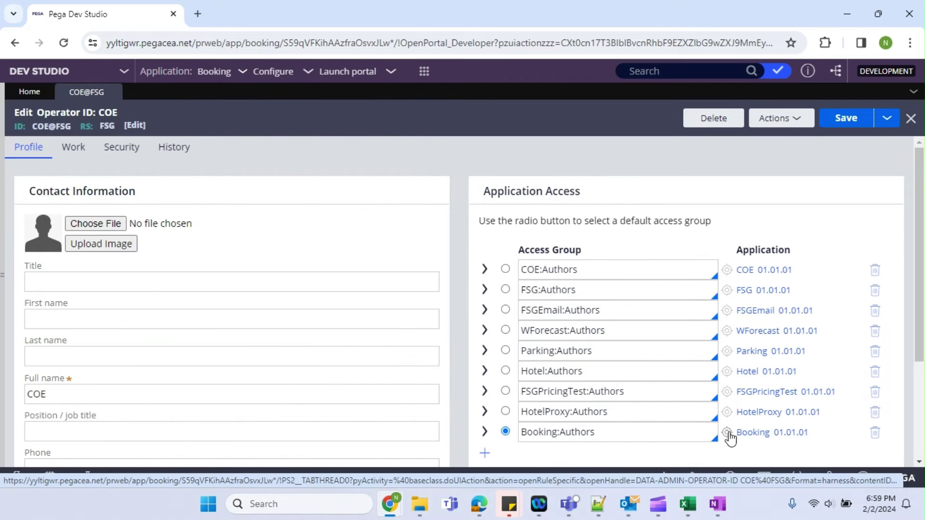
{"action": "left_click", "coordinate": [776, 433]}
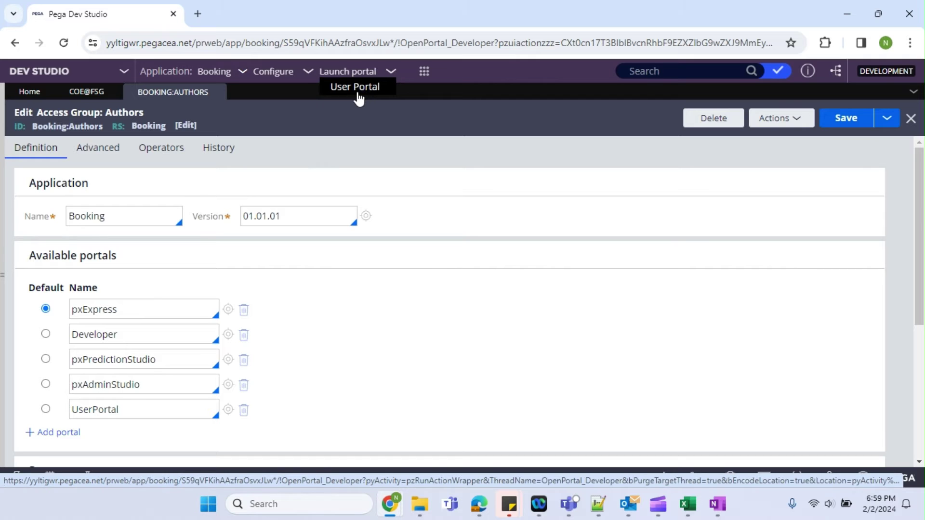
{"action": "left_click_drag", "start_coordinate": [121, 410], "coordinate": [70, 408]}
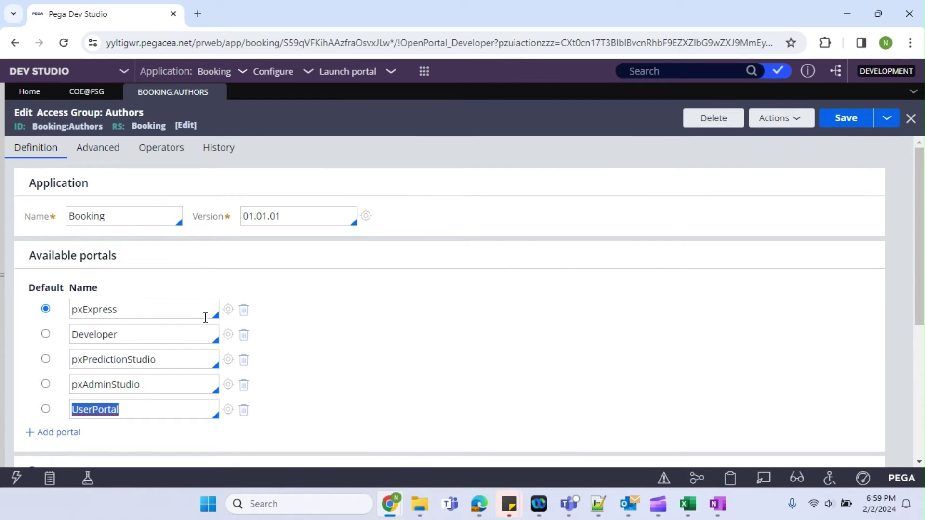
{"action": "scroll", "coordinate": [207, 319], "scroll_direction": "down", "scroll_amount": 5}
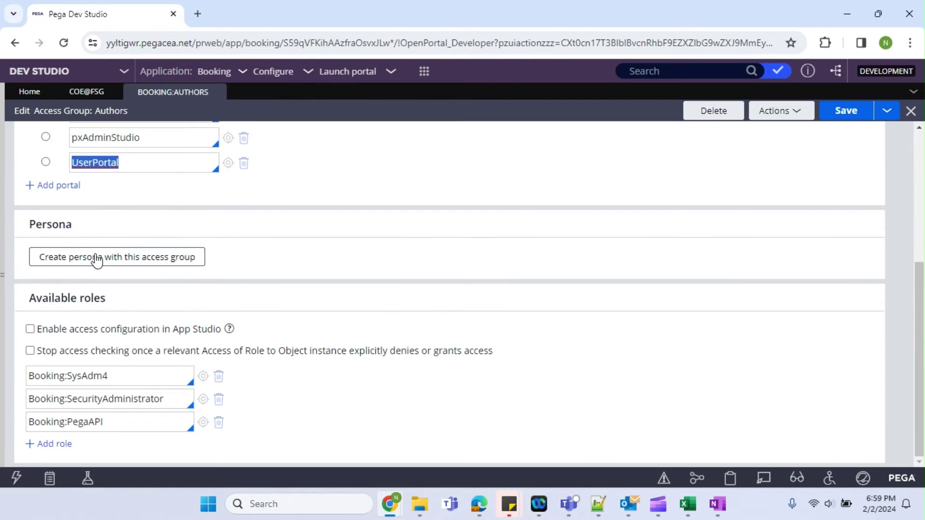
{"action": "left_click", "coordinate": [96, 260]}
{"action": "left_click_drag", "start_coordinate": [33, 298], "coordinate": [106, 301]}
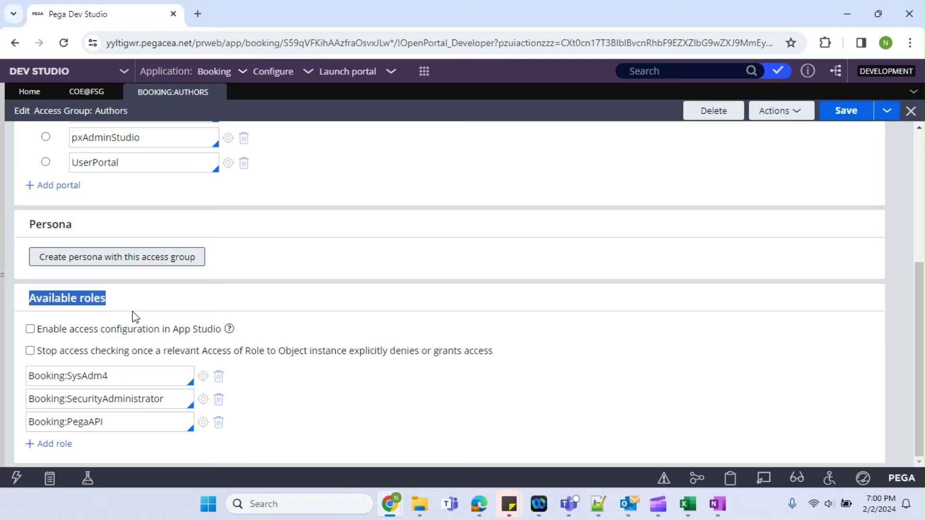
{"action": "left_click_drag", "start_coordinate": [35, 375], "coordinate": [118, 417]}
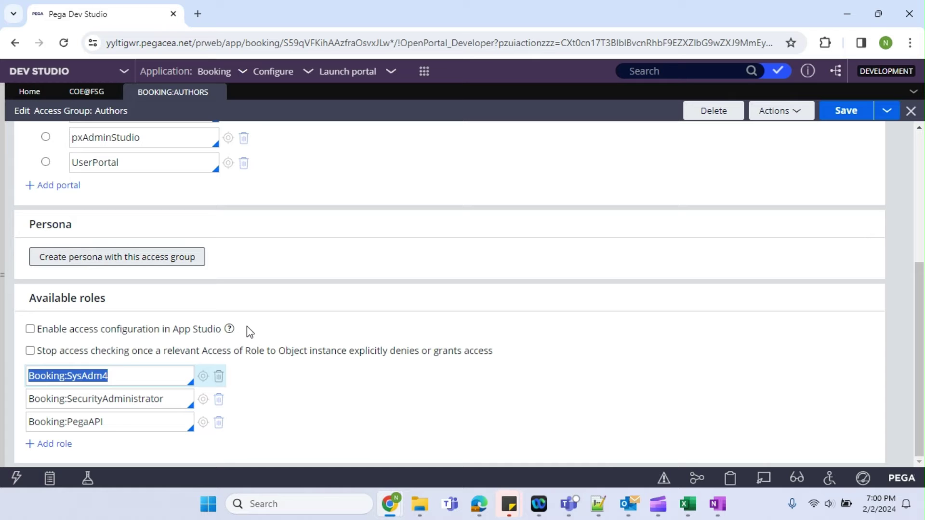
- Check the RBAC line in the security notes, then compare the SysAdm4 and SecurityAdministrator roles
{"action": "left_click", "coordinate": [598, 504]}
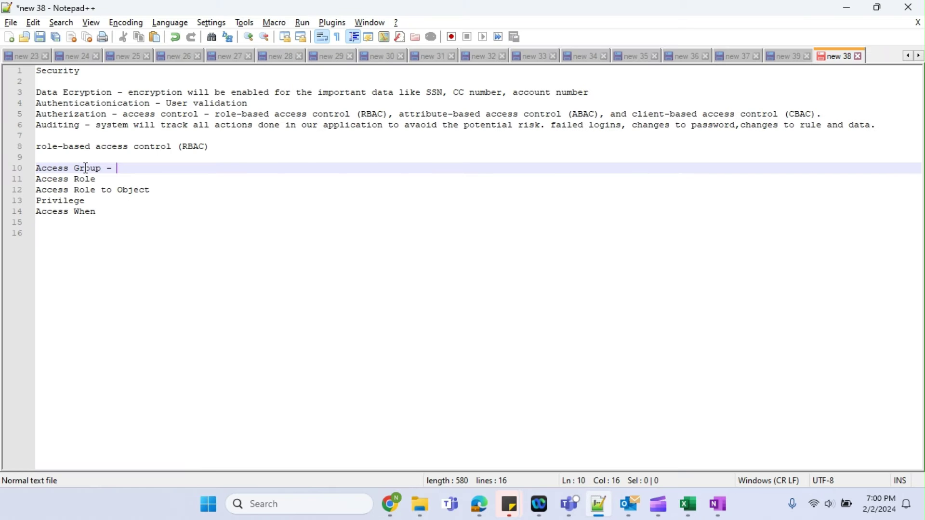
{"action": "left_click_drag", "start_coordinate": [38, 148], "coordinate": [226, 148]}
{"action": "key", "text": "alt+Tab"}
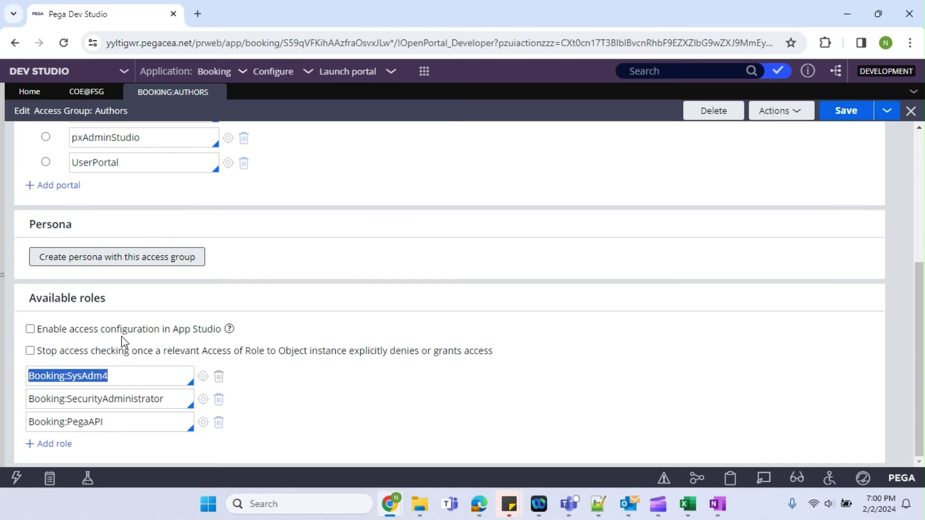
{"action": "left_click_drag", "start_coordinate": [136, 374], "coordinate": [28, 376]}
{"action": "left_click_drag", "start_coordinate": [161, 404], "coordinate": [41, 405]}
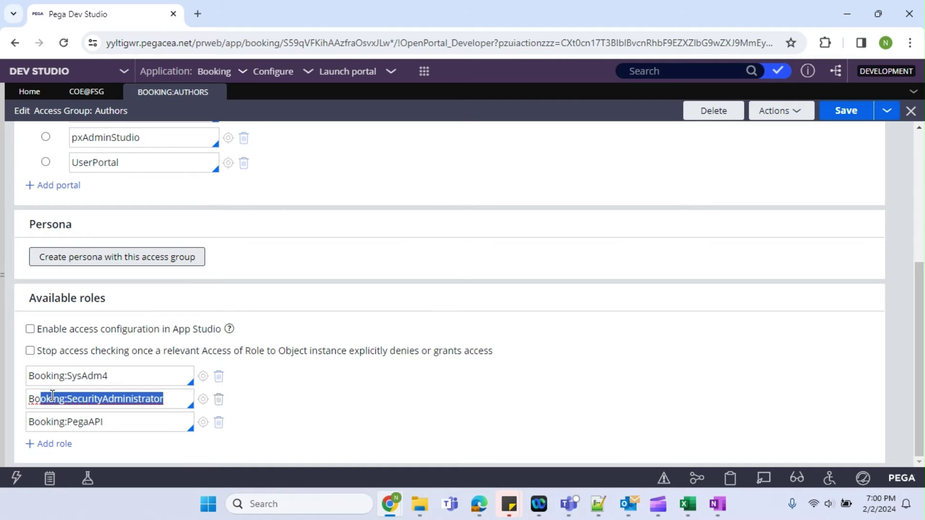
{"action": "left_click", "coordinate": [52, 395]}
{"action": "left_click_drag", "start_coordinate": [126, 375], "coordinate": [34, 378]}
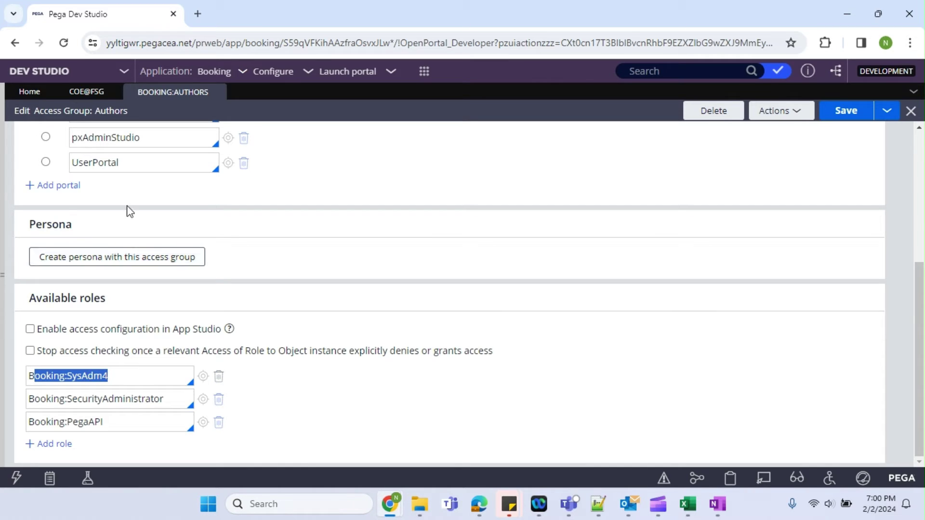
{"action": "left_click", "coordinate": [87, 93]}
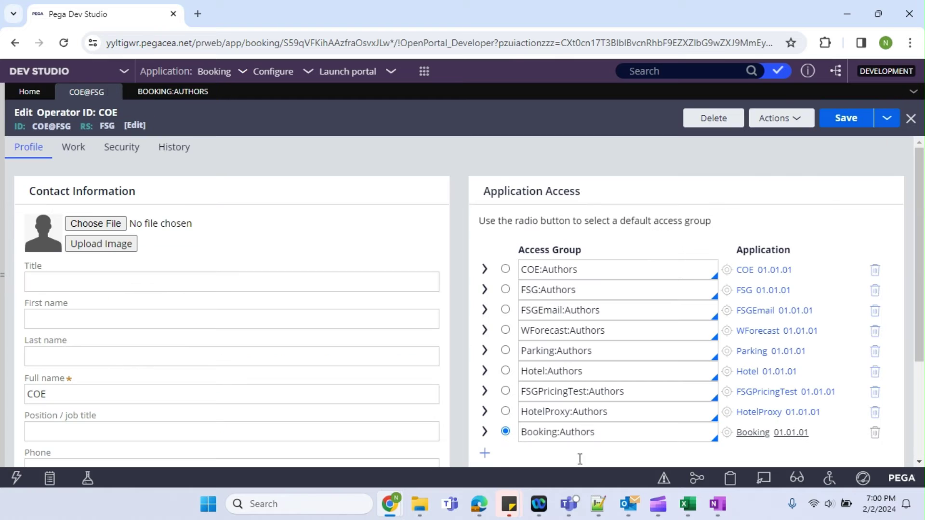
- Add a Booking:Users access group row to the COE operator
{"action": "left_click", "coordinate": [483, 455]}
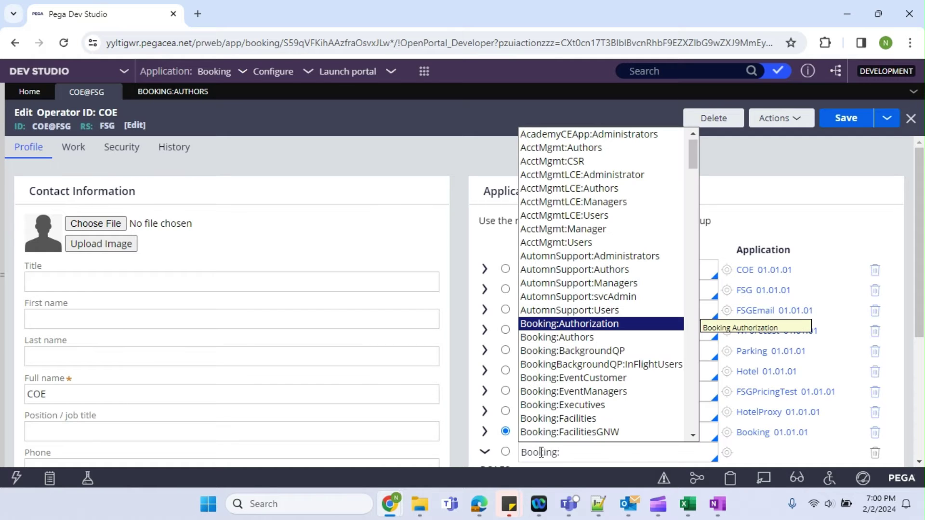
{"action": "type", "text": "Booking:us"}
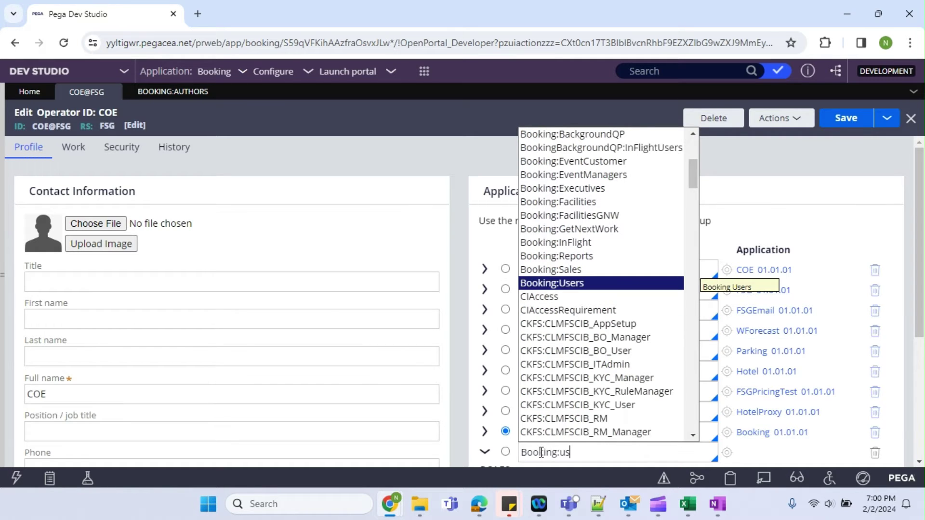
{"action": "key", "text": "Return"}
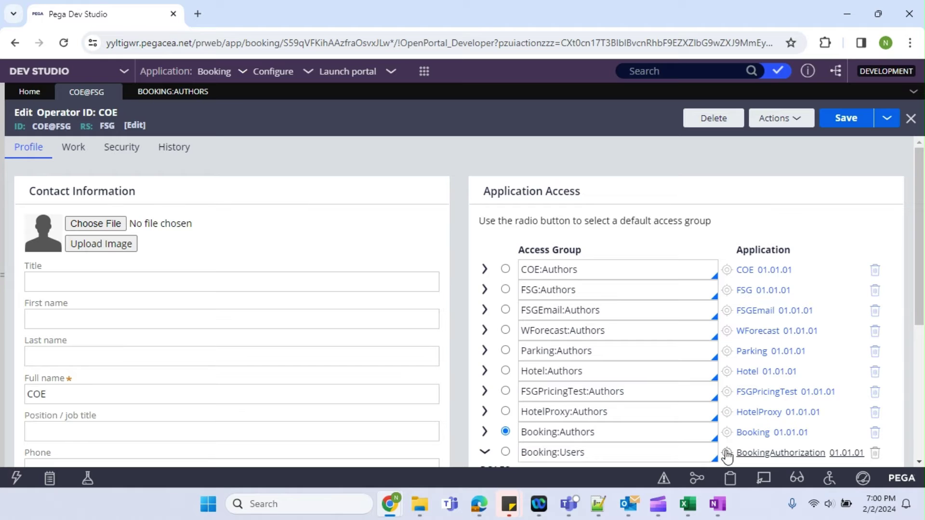
- Open the Booking:Users access group and inspect its Booking:User role
{"action": "left_click", "coordinate": [727, 453]}
{"action": "scroll", "coordinate": [380, 382], "scroll_direction": "down", "scroll_amount": 2}
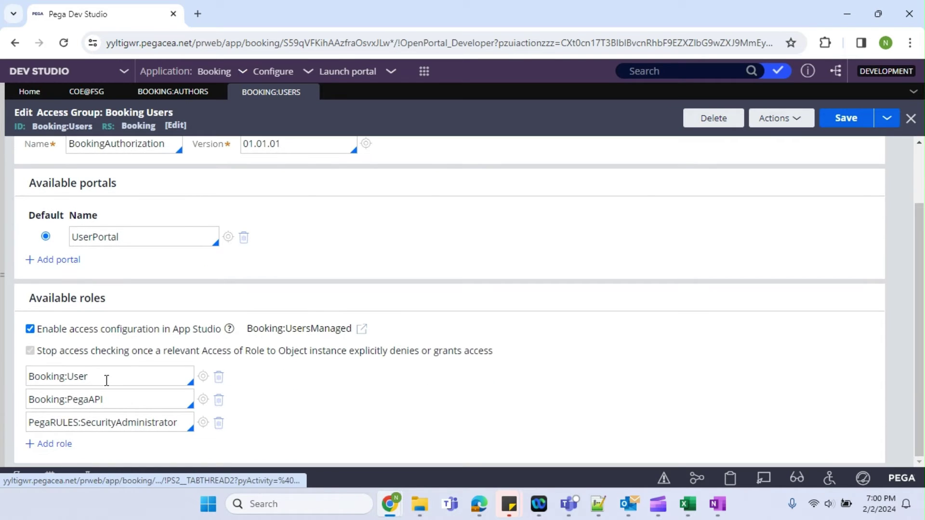
{"action": "left_click_drag", "start_coordinate": [111, 376], "coordinate": [24, 386]}
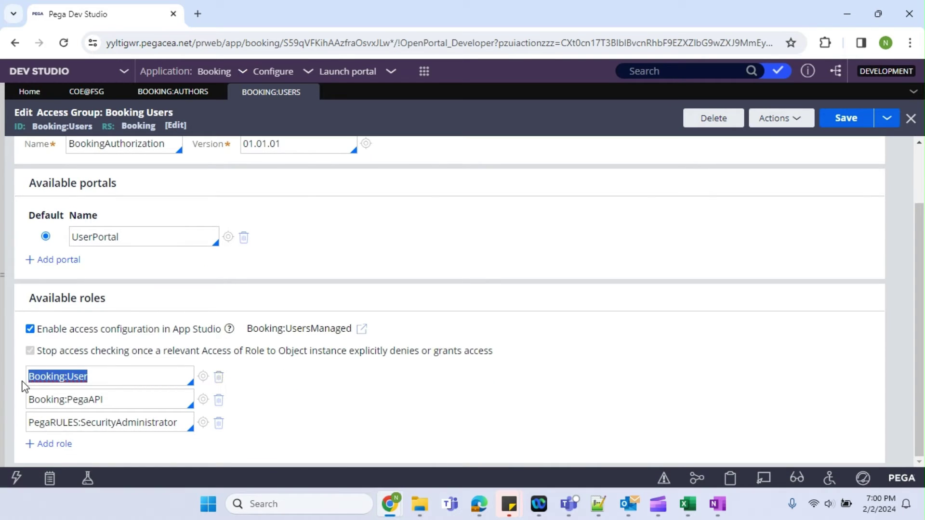
{"action": "left_click_drag", "start_coordinate": [96, 377], "coordinate": [32, 378]}
{"action": "left_click", "coordinate": [95, 377]}
{"action": "left_click_drag", "start_coordinate": [106, 374], "coordinate": [29, 382]}
- Compare with the Authors group's Booking:SysAdm4 role, then close the Booking:Users and Authors records
{"action": "left_click", "coordinate": [172, 91]}
{"action": "left_click_drag", "start_coordinate": [123, 374], "coordinate": [85, 377]}
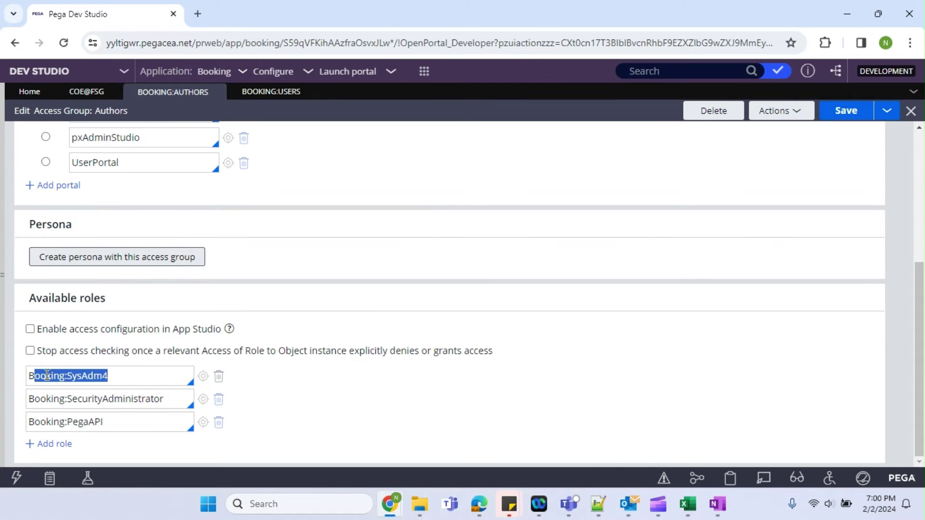
{"action": "double_click", "coordinate": [85, 377]}
{"action": "left_click", "coordinate": [102, 376]}
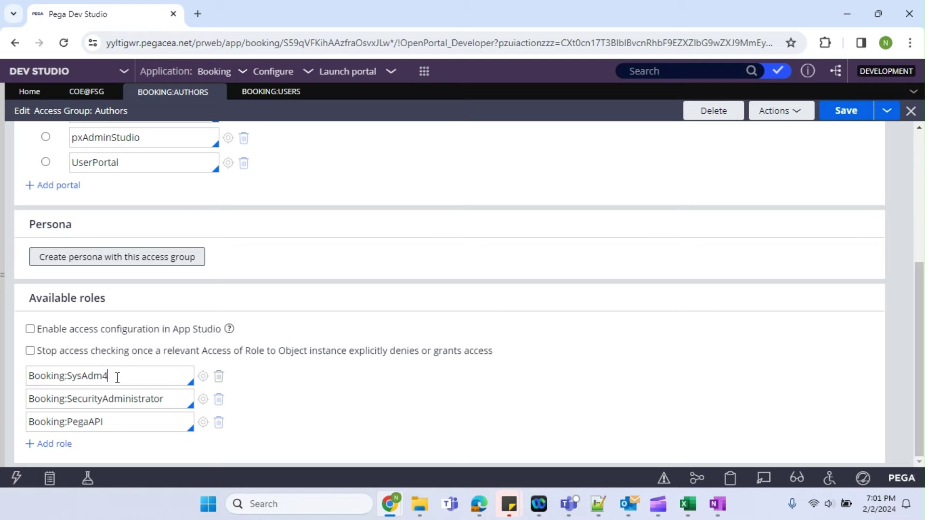
{"action": "left_click_drag", "start_coordinate": [118, 377], "coordinate": [44, 376]}
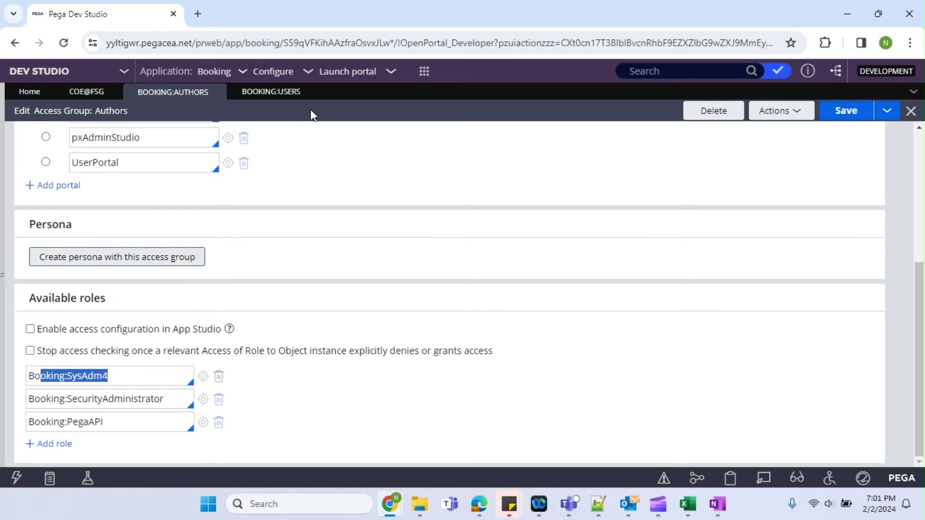
{"action": "left_click", "coordinate": [310, 93]}
{"action": "left_click", "coordinate": [217, 92]}
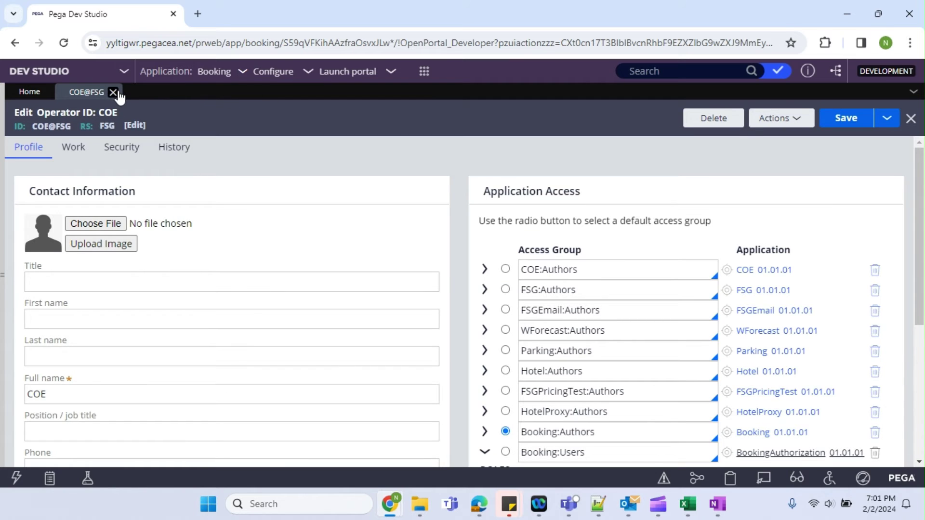
- Close the COE record discarding changes, then list all Access Group instances from Records > Security
{"action": "left_click", "coordinate": [112, 92]}
{"action": "left_click", "coordinate": [634, 326]}
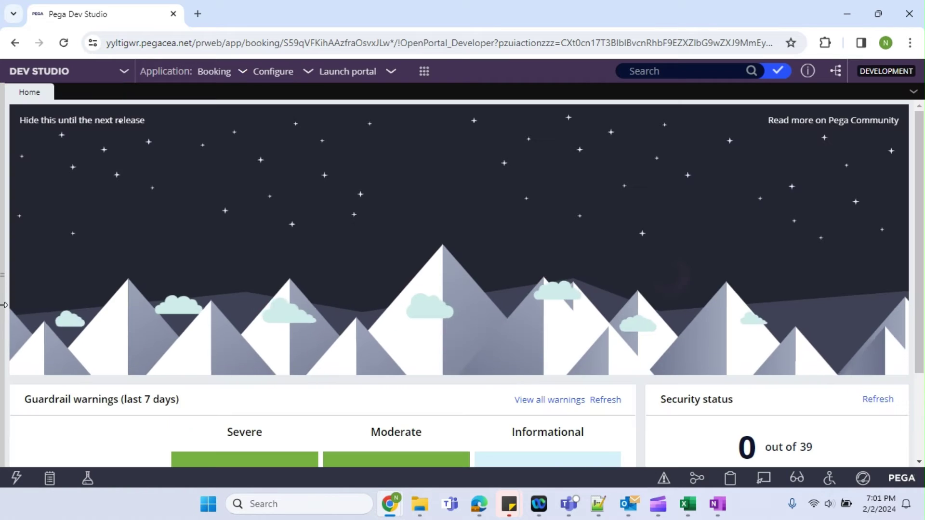
{"action": "left_click", "coordinate": [2, 274]}
{"action": "left_click", "coordinate": [29, 304]}
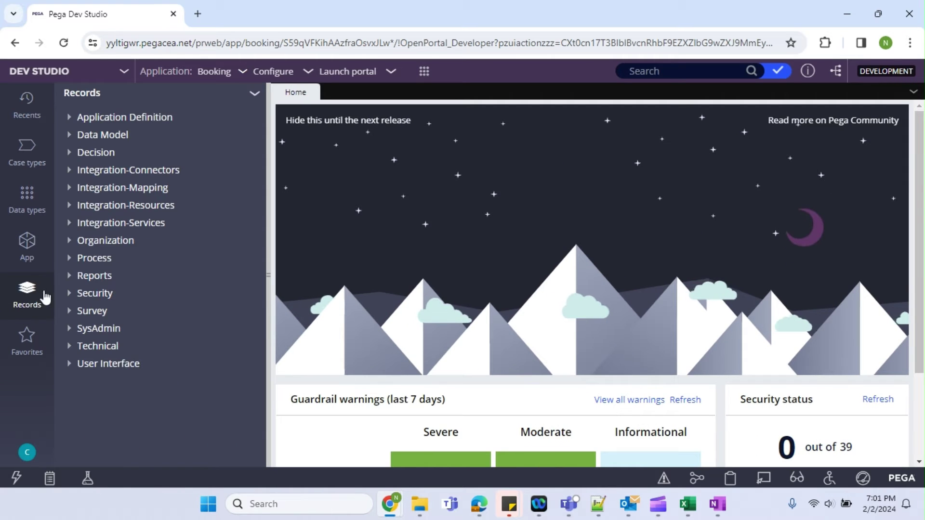
{"action": "left_click", "coordinate": [73, 296]}
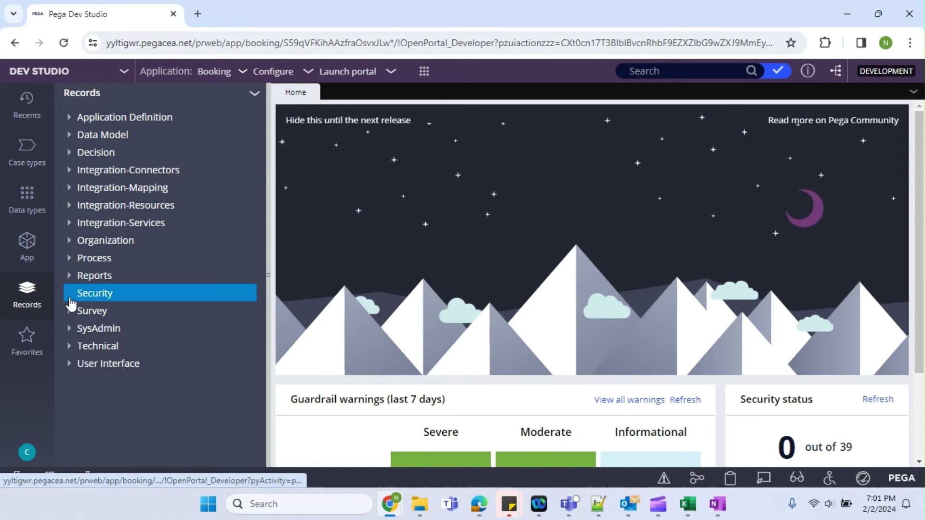
{"action": "scroll", "coordinate": [121, 270], "scroll_direction": "down", "scroll_amount": 2}
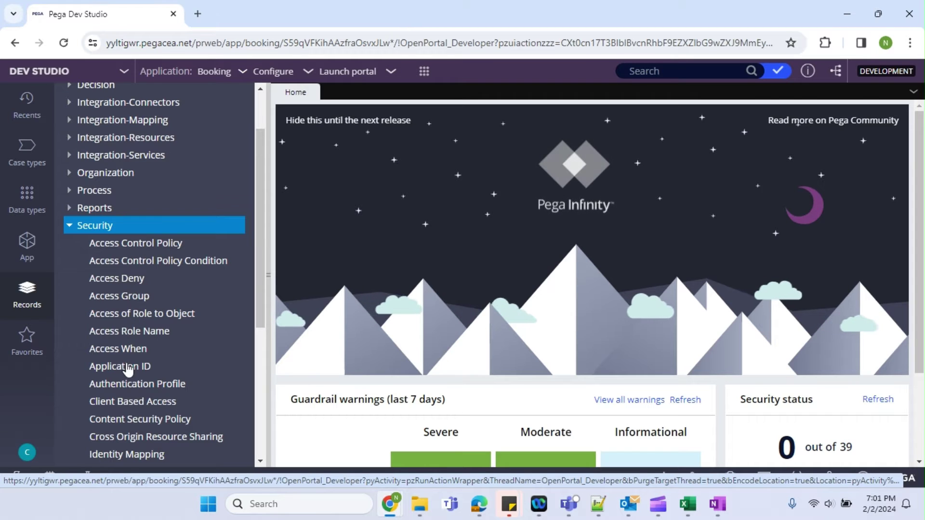
{"action": "scroll", "coordinate": [132, 342], "scroll_direction": "down", "scroll_amount": 1}
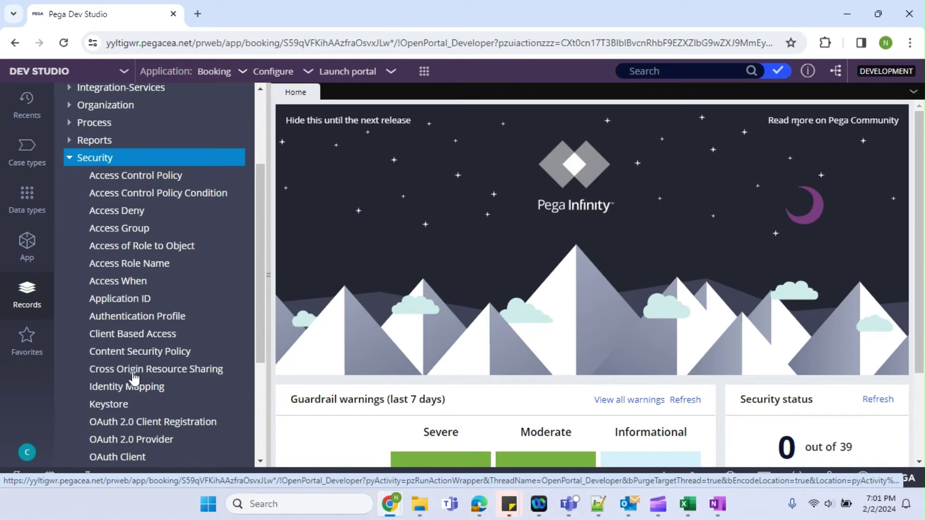
{"action": "left_click", "coordinate": [133, 226]}
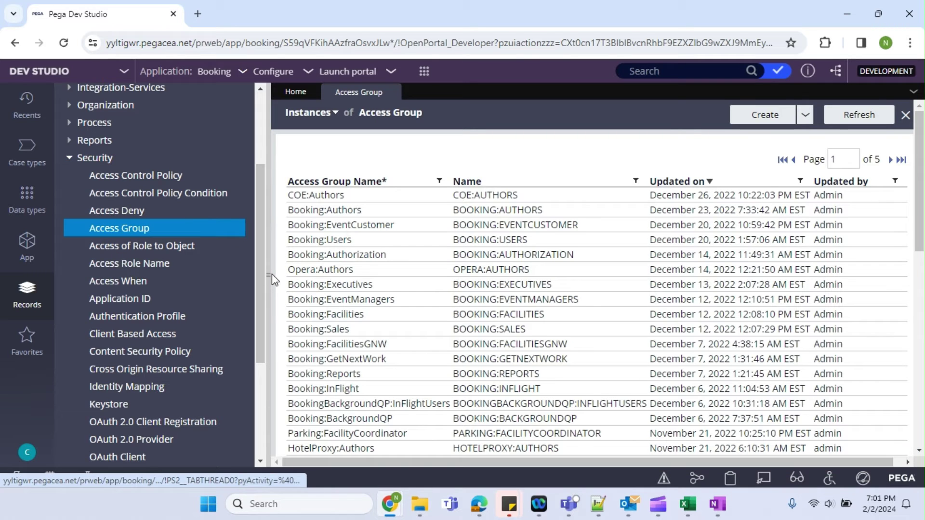
{"action": "left_click", "coordinate": [271, 274]}
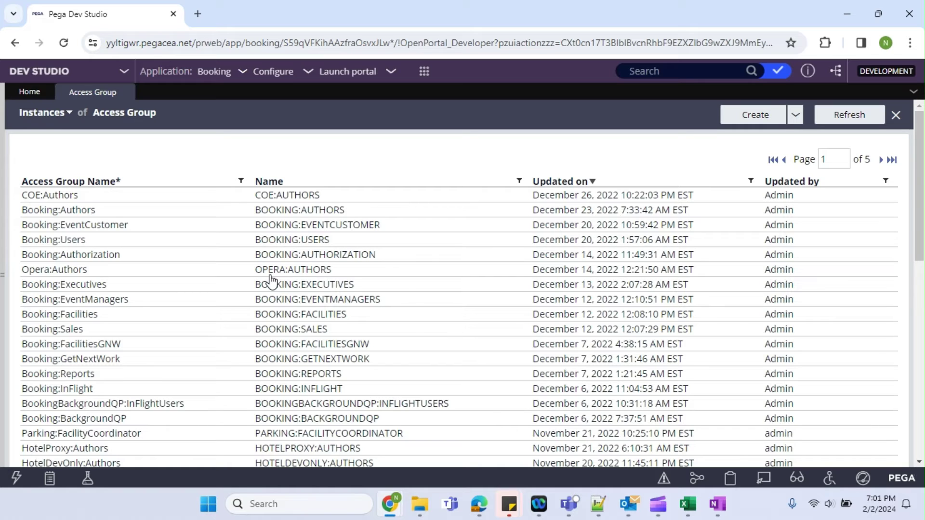
- Start a new access group and paste the copied Booking:Authors name into its short description
{"action": "left_click", "coordinate": [749, 116]}
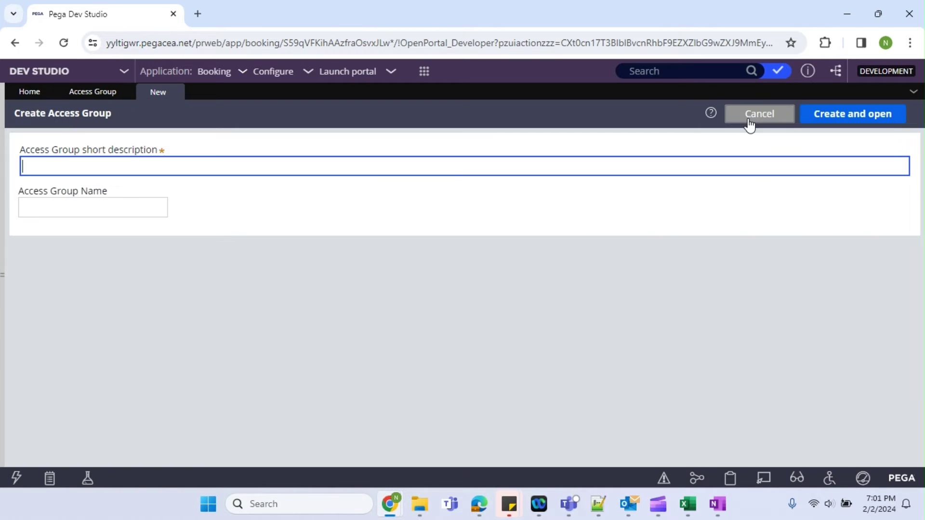
{"action": "left_click", "coordinate": [90, 94]}
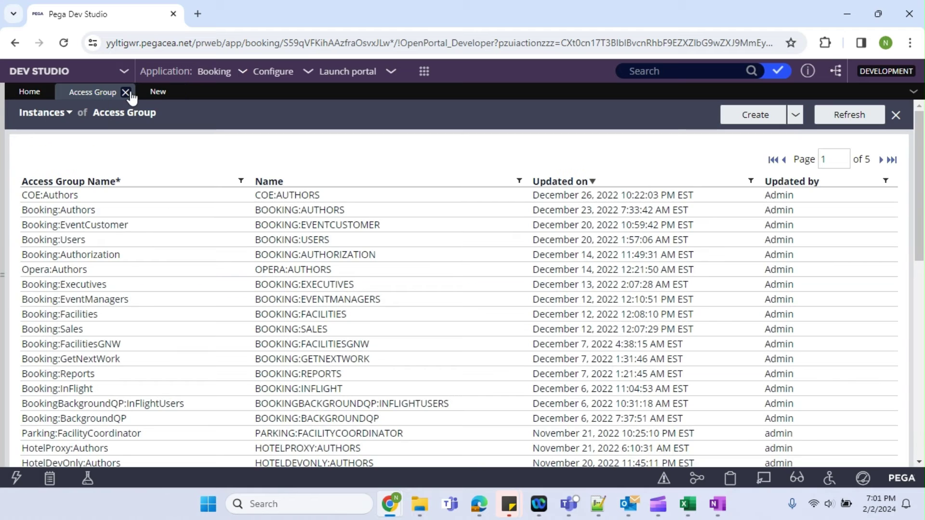
{"action": "left_click", "coordinate": [156, 93]}
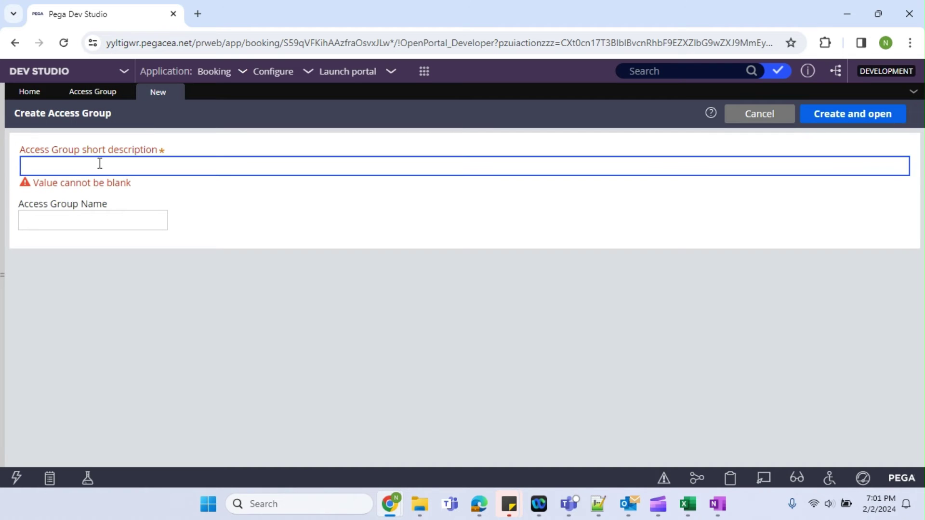
{"action": "left_click", "coordinate": [87, 94]}
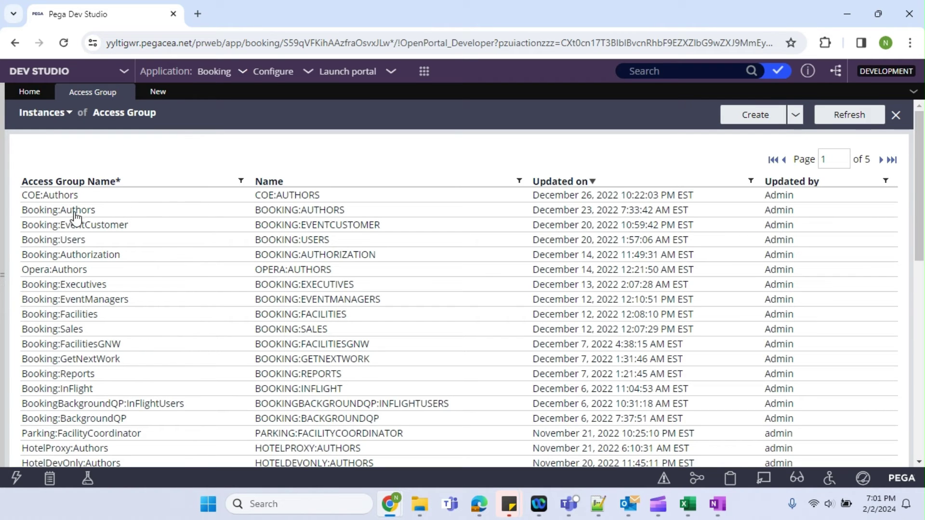
{"action": "left_click_drag", "start_coordinate": [96, 210], "coordinate": [24, 220]}
{"action": "key", "text": "ctrl+c"}
{"action": "left_click", "coordinate": [26, 210]}
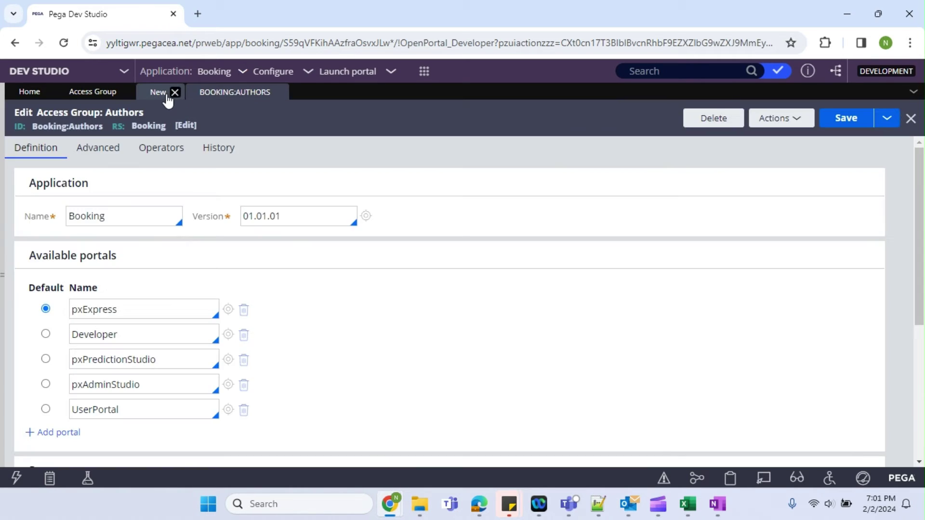
{"action": "left_click", "coordinate": [166, 95]}
{"action": "left_click", "coordinate": [115, 169]}
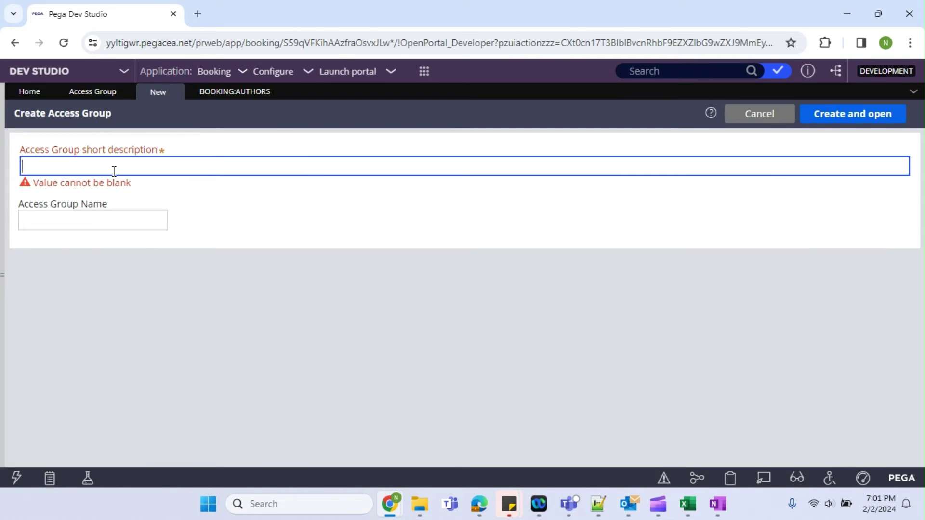
{"action": "key", "text": "ctrl+v"}
- Inspect the pasted description text and consult the Booking:Authors access group for reference
{"action": "left_click", "coordinate": [79, 208]}
{"action": "left_click", "coordinate": [101, 166]}
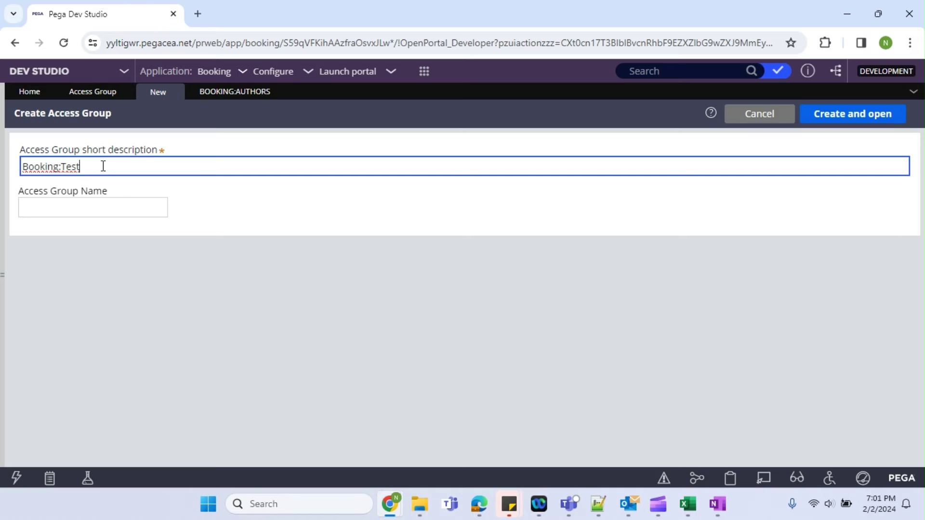
{"action": "double_click", "coordinate": [64, 167]}
{"action": "double_click", "coordinate": [57, 167]}
{"action": "left_click", "coordinate": [62, 169]}
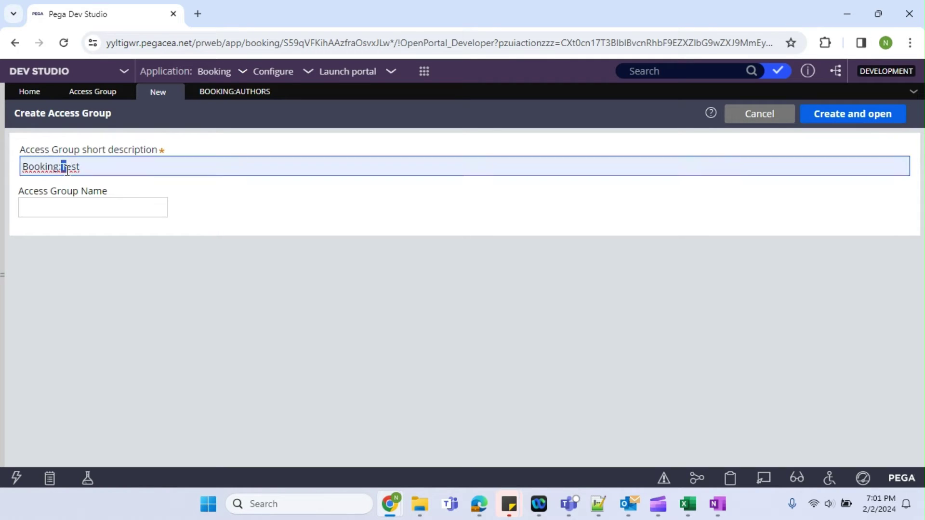
{"action": "left_click_drag", "start_coordinate": [62, 169], "coordinate": [95, 170]}
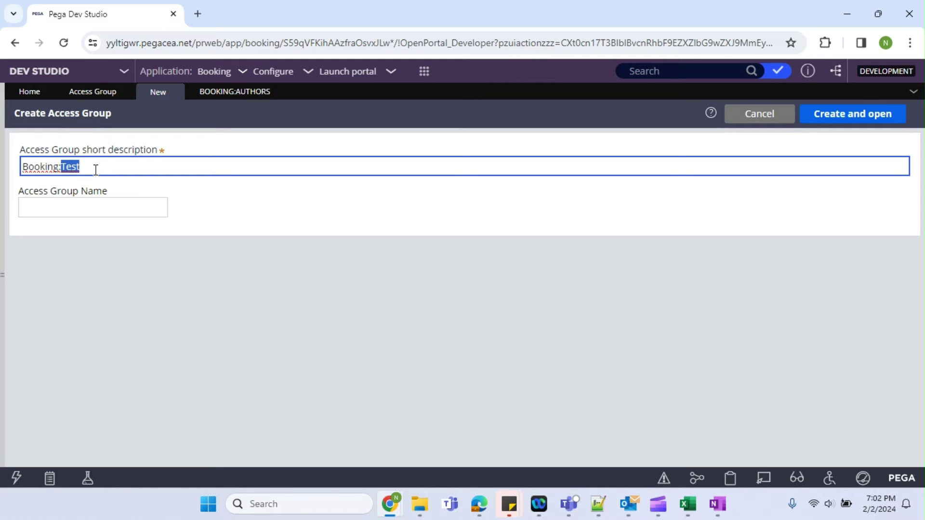
{"action": "left_click", "coordinate": [241, 92]}
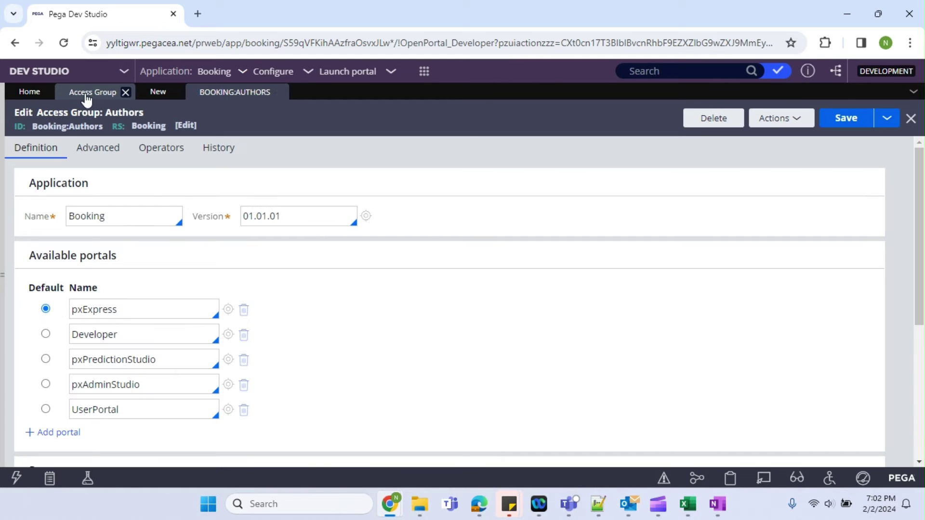
{"action": "left_click", "coordinate": [88, 92]}
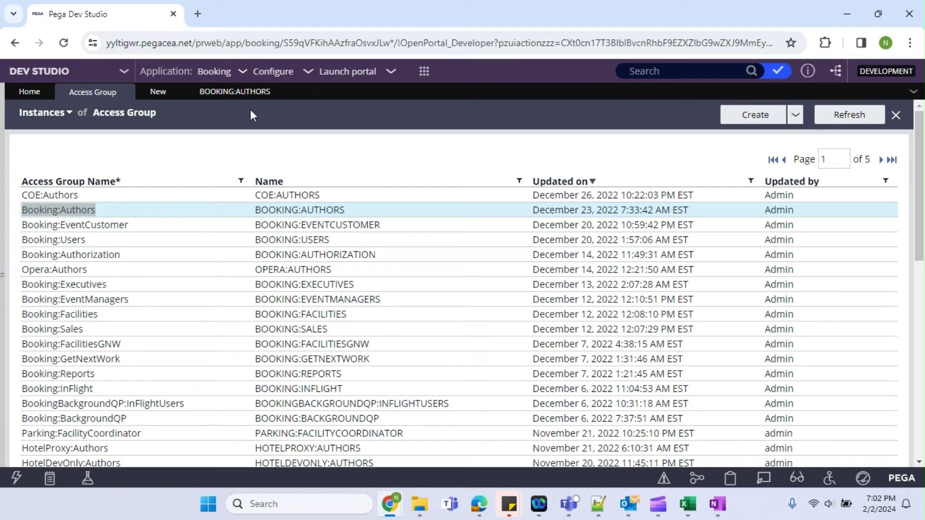
{"action": "left_click", "coordinate": [232, 93]}
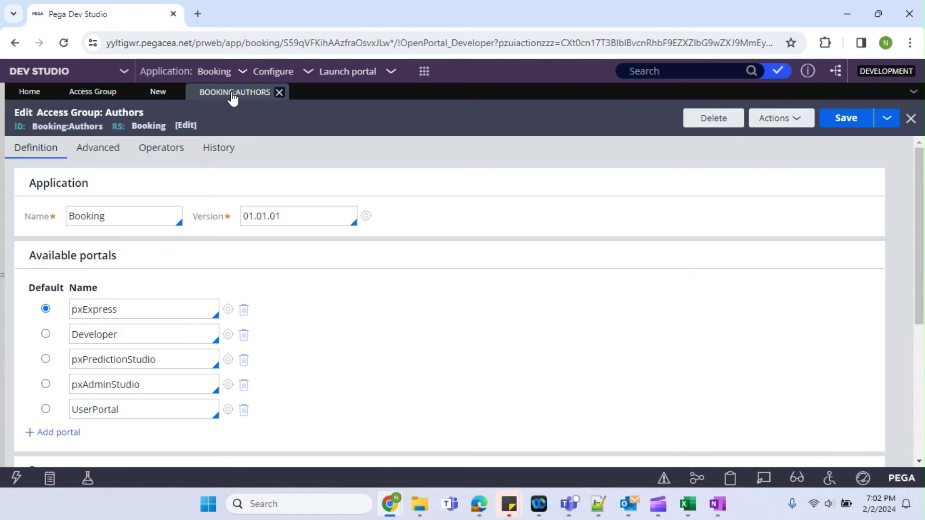
{"action": "left_click", "coordinate": [279, 93]}
{"action": "left_click", "coordinate": [158, 91]}
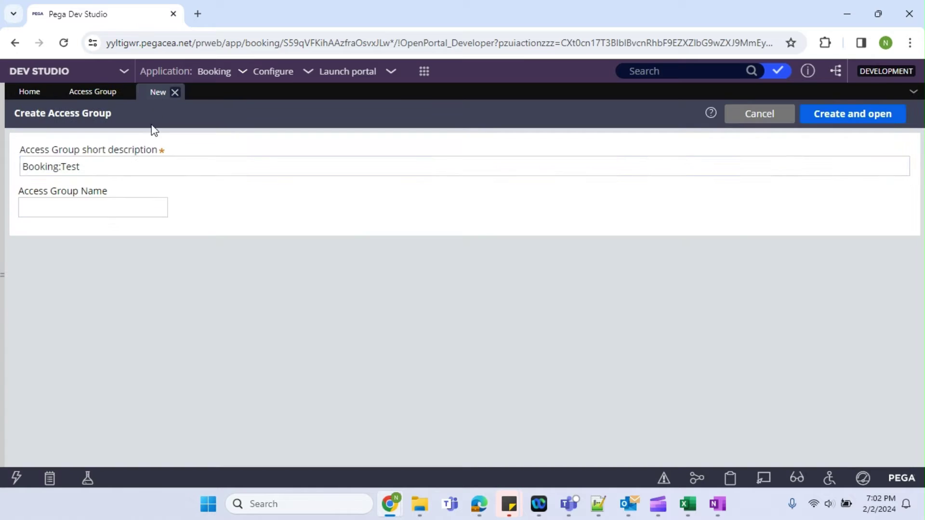
- Change the short description to Booking:ITAdmins and paste it into the Access Group Name field
{"action": "left_click", "coordinate": [109, 166]}
{"action": "double_click", "coordinate": [70, 166]}
{"action": "left_click", "coordinate": [71, 166]}
{"action": "double_click", "coordinate": [71, 166]}
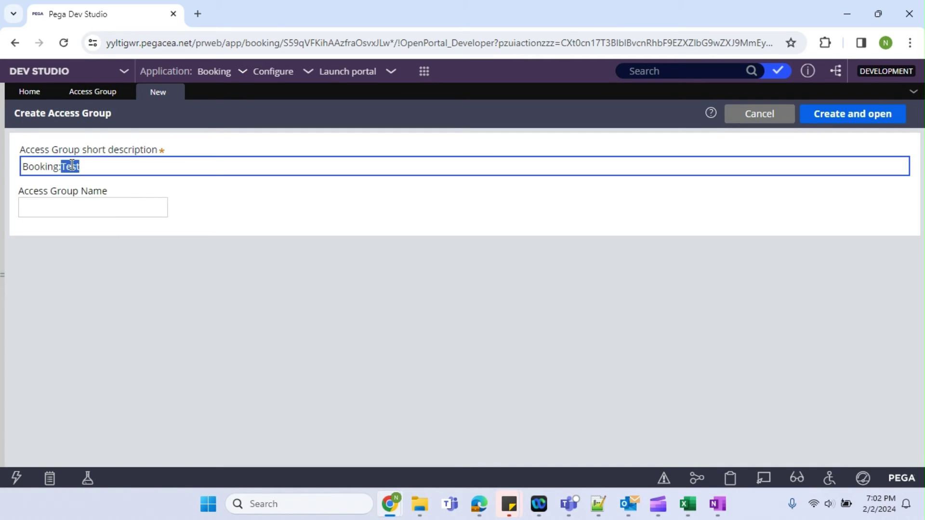
{"action": "key", "text": "Tab"}
{"action": "double_click", "coordinate": [74, 167]}
{"action": "type", "text": "Admin"}
{"action": "double_click", "coordinate": [86, 165]}
{"action": "left_click", "coordinate": [64, 207]}
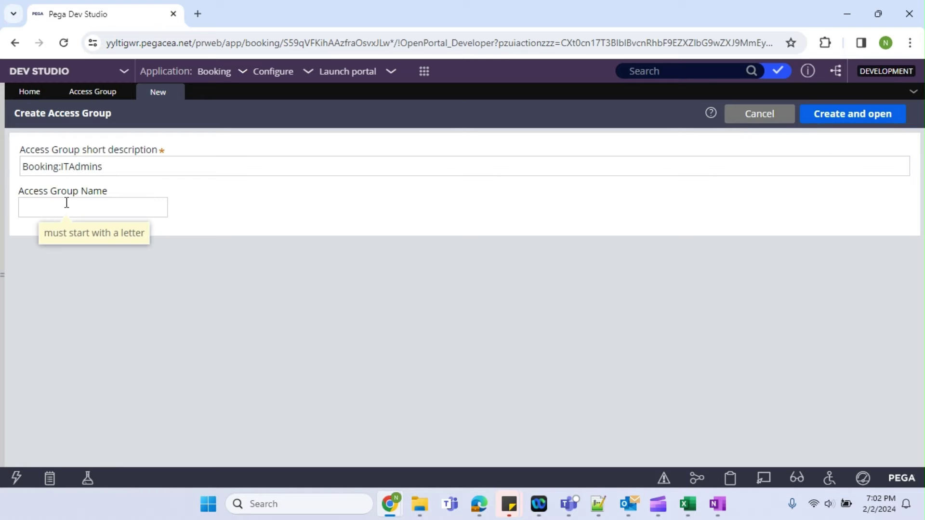
{"action": "type", "text": "Booking:ITAdmins"}
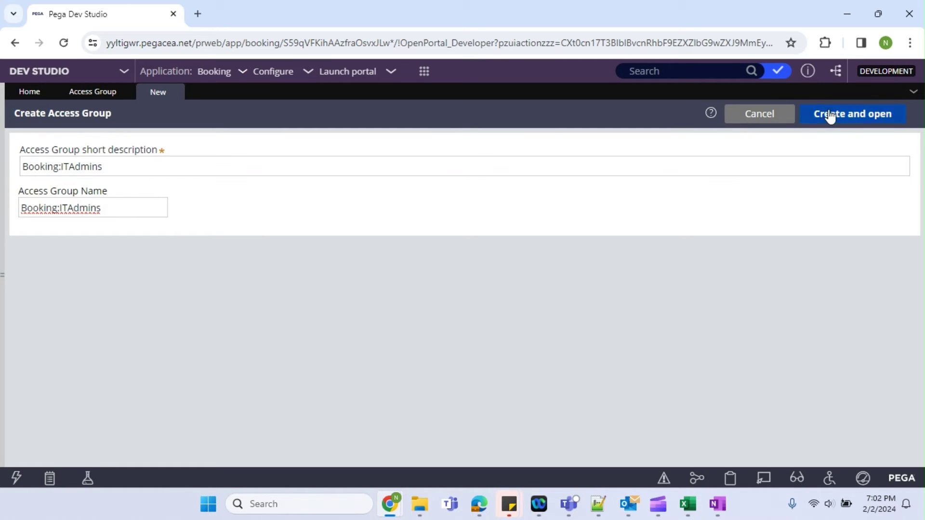
- Create the Booking:ITAdmins access group with application Booking, version 01.01.01
{"action": "left_click", "coordinate": [830, 114]}
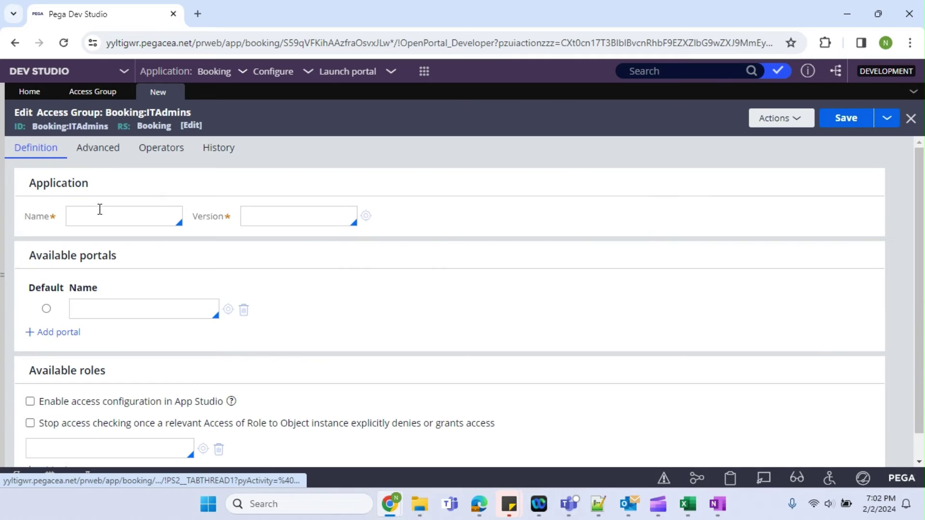
{"action": "left_click", "coordinate": [126, 221]}
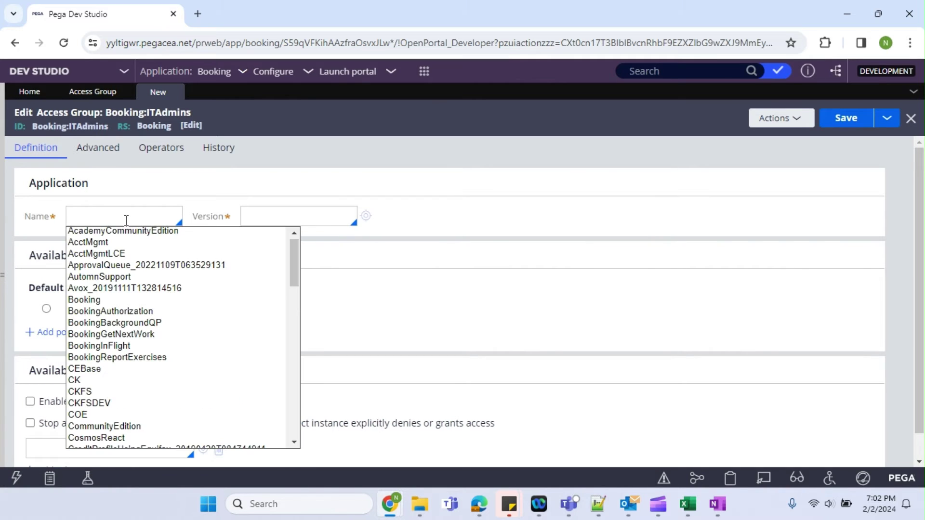
{"action": "type", "text": "Boo"}
{"action": "key", "text": "Return"}
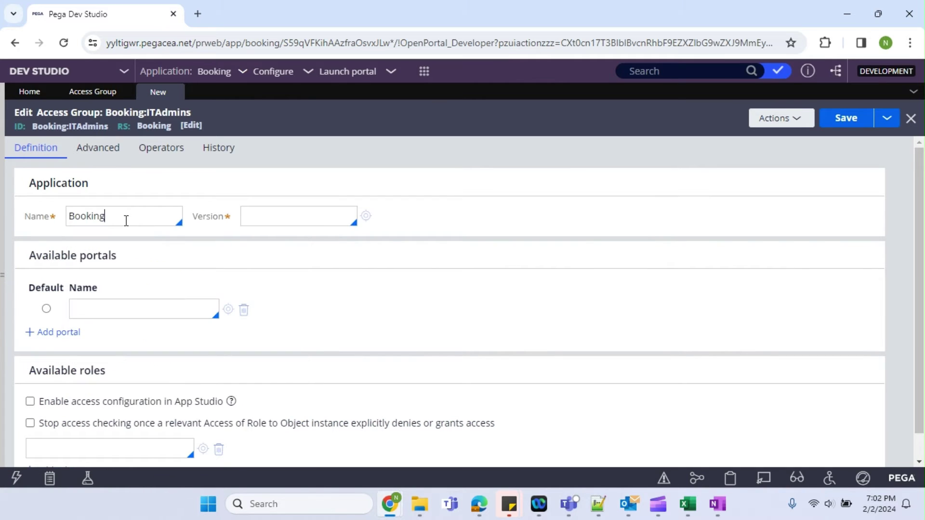
{"action": "left_click", "coordinate": [265, 209]}
{"action": "type", "text": "01-"}
{"action": "key", "text": "Down"}
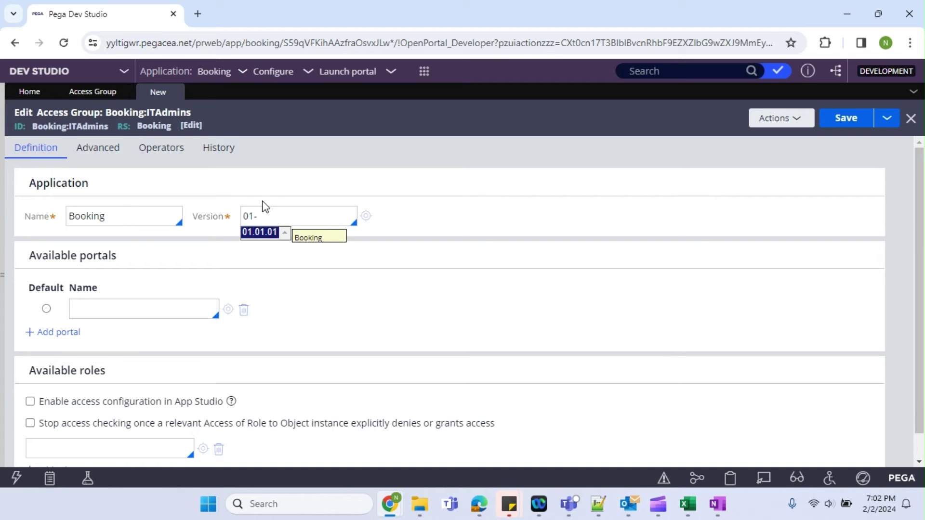
{"action": "key", "text": "Return"}
- Add UserPortal to the group's available portals
{"action": "left_click", "coordinate": [137, 312]}
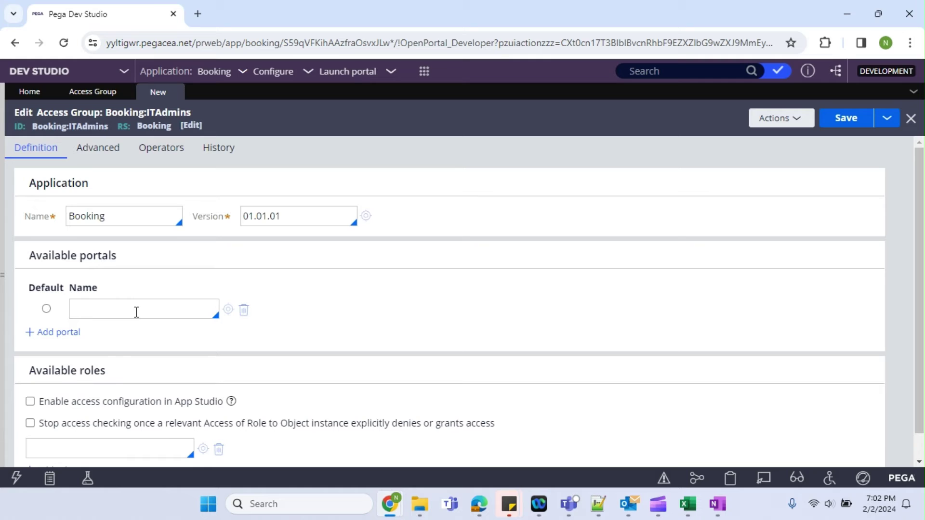
{"action": "key", "text": "Down"}
{"action": "key", "text": "Down"}
{"action": "key", "text": "Down"}
{"action": "key", "text": "Down"}
{"action": "key", "text": "Down"}
{"action": "key", "text": "Down"}
{"action": "key", "text": "Down"}
{"action": "key", "text": "Down"}
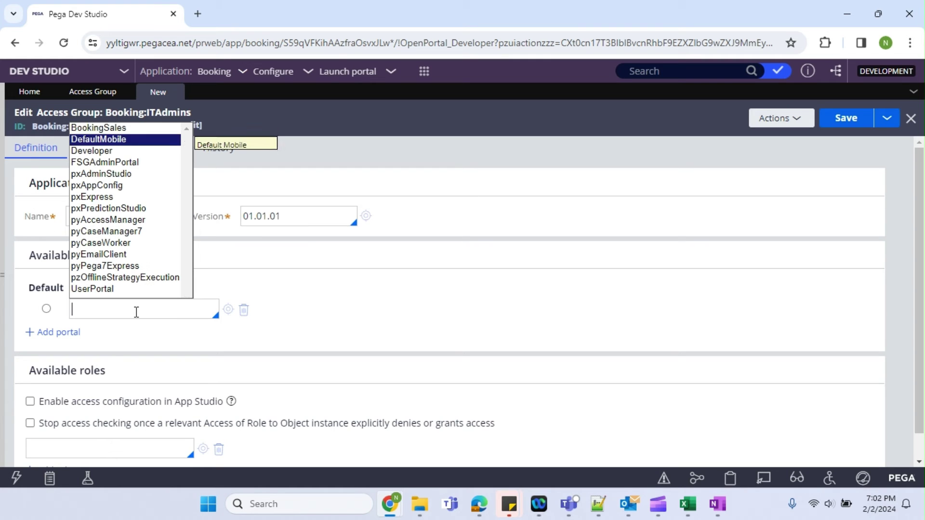
{"action": "key", "text": "Down"}
{"action": "key", "text": "Down"}
{"action": "key", "text": "Down"}
{"action": "key", "text": "Down"}
{"action": "key", "text": "Down"}
{"action": "key", "text": "Down"}
{"action": "key", "text": "Down"}
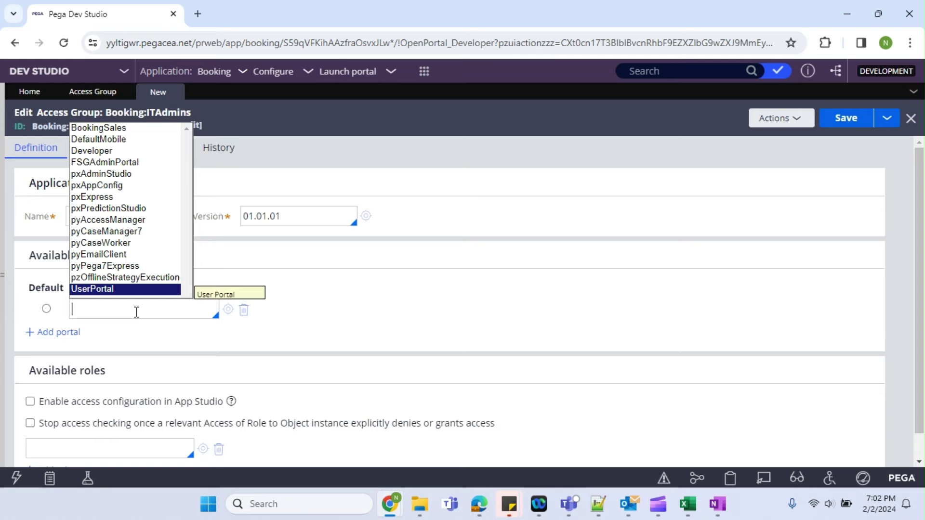
{"action": "key", "text": "Up"}
{"action": "key", "text": "Up"}
{"action": "key", "text": "Up"}
{"action": "key", "text": "Up"}
{"action": "key", "text": "Up"}
{"action": "key", "text": "Up"}
{"action": "key", "text": "Up"}
{"action": "key", "text": "Up"}
{"action": "key", "text": "Up"}
{"action": "key", "text": "Up"}
{"action": "key", "text": "Up"}
{"action": "key", "text": "Up"}
{"action": "key", "text": "Up"}
{"action": "key", "text": "Up"}
{"action": "key", "text": "Down"}
{"action": "key", "text": "Down"}
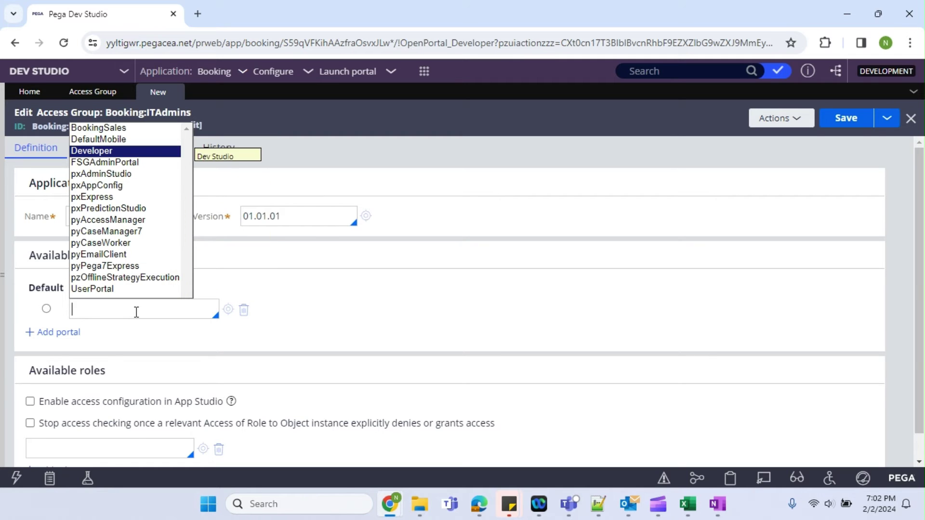
{"action": "key", "text": "Down"}
{"action": "key", "text": "Down"}
{"action": "key", "text": "Down"}
{"action": "key", "text": "Down"}
{"action": "key", "text": "Down"}
{"action": "key", "text": "Down"}
{"action": "key", "text": "Down"}
{"action": "key", "text": "Down"}
{"action": "key", "text": "Down"}
{"action": "key", "text": "Down"}
{"action": "key", "text": "Down"}
{"action": "key", "text": "Down"}
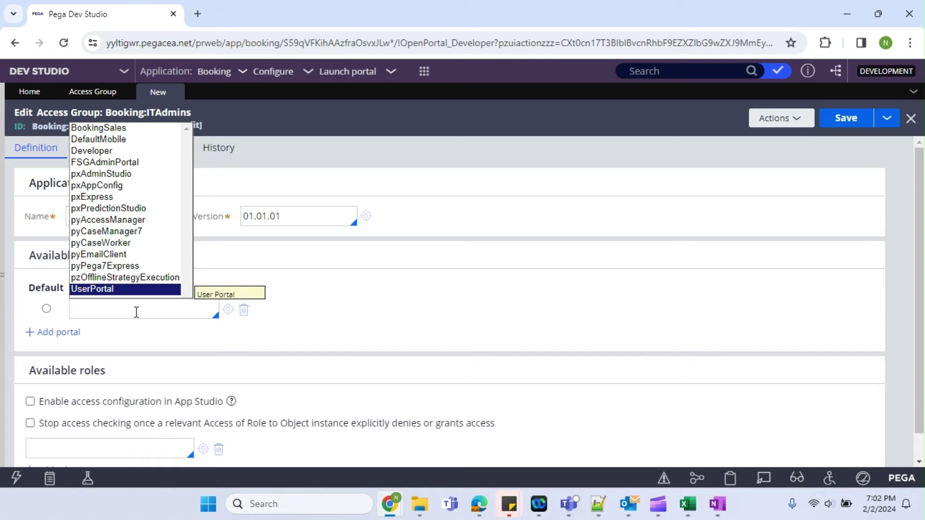
{"action": "key", "text": "Return"}
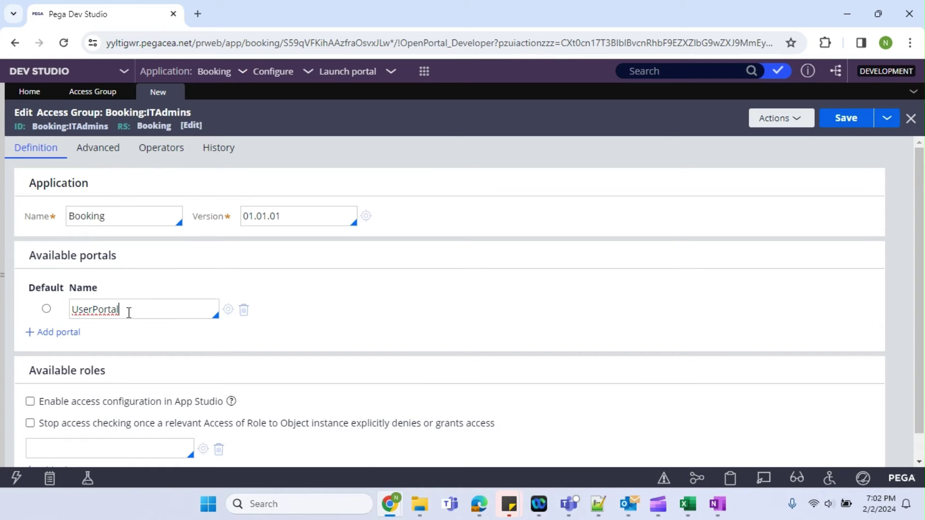
{"action": "scroll", "coordinate": [129, 316], "scroll_direction": "down", "scroll_amount": 1}
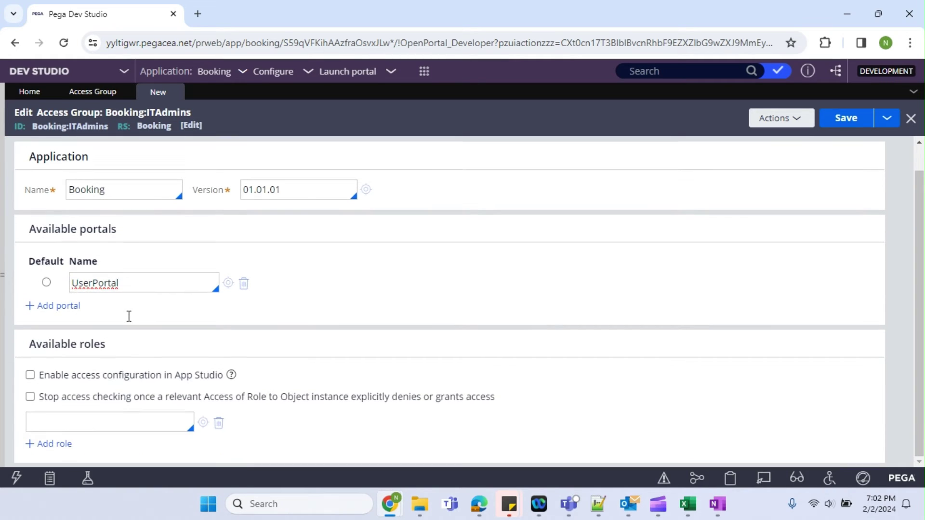
- Try Booking:SysAdm4 in the empty role field, then clear the entry again
{"action": "left_click", "coordinate": [80, 429]}
{"action": "key", "text": "Down"}
{"action": "key", "text": "Down"}
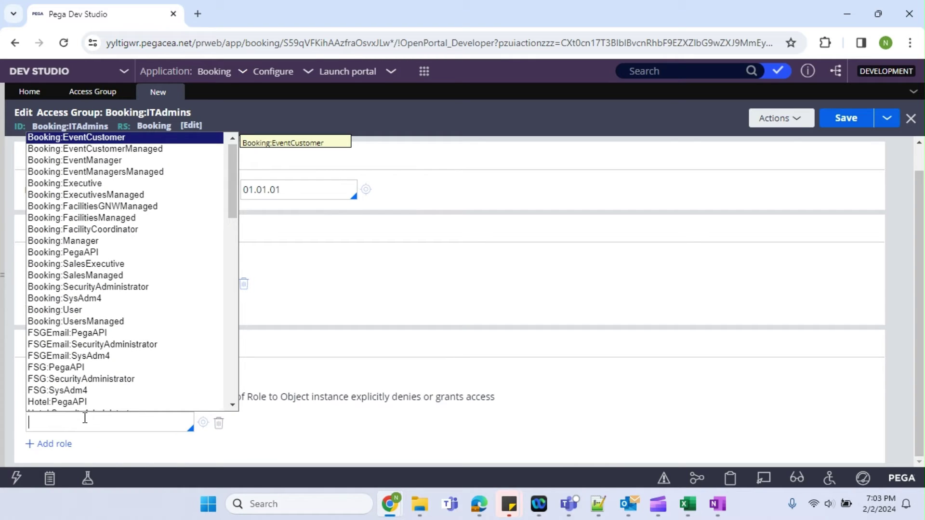
{"action": "key", "text": "Down"}
{"action": "key", "text": "Down"}
{"action": "key", "text": "Down"}
{"action": "key", "text": "Down"}
{"action": "key", "text": "Down"}
{"action": "key", "text": "Down"}
{"action": "key", "text": "Down"}
{"action": "key", "text": "Down"}
{"action": "key", "text": "Down"}
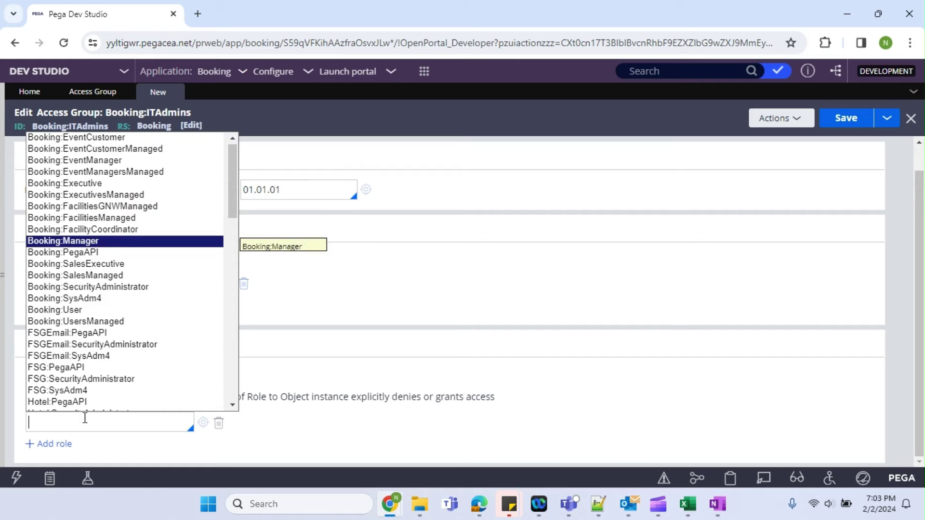
{"action": "key", "text": "Down"}
{"action": "key", "text": "Down"}
{"action": "key", "text": "Down"}
{"action": "key", "text": "Down"}
{"action": "key", "text": "Down"}
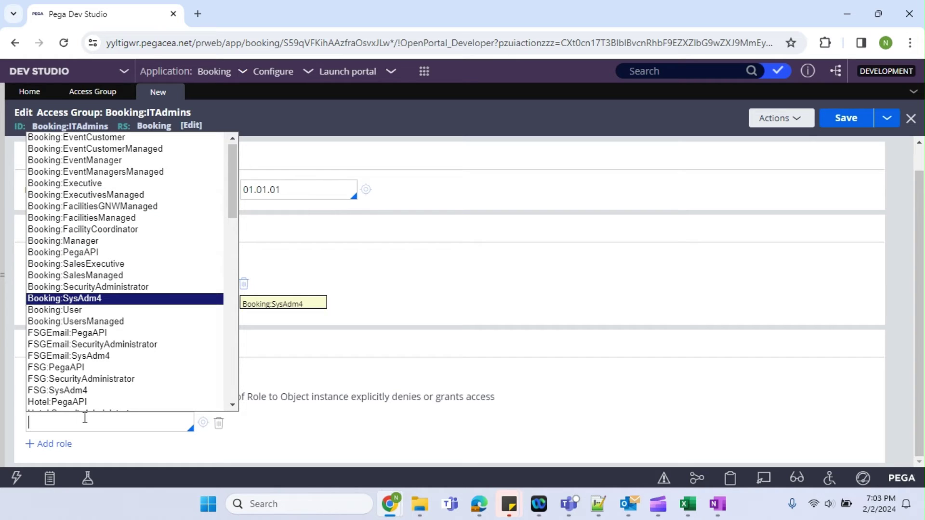
{"action": "key", "text": "Down"}
{"action": "key", "text": "Up"}
{"action": "key", "text": "Return"}
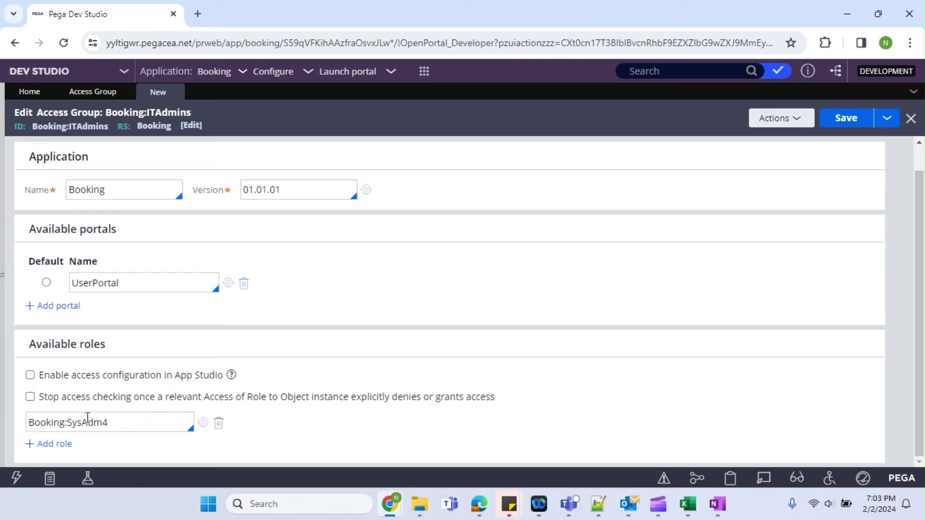
{"action": "double_click", "coordinate": [89, 423]}
{"action": "key", "text": "BackSpace"}
{"action": "left_click_drag", "start_coordinate": [94, 422], "coordinate": [27, 422]}
{"action": "key", "text": "BackSpace"}
- Make UserPortal the default portal and begin typing the Booking:AdminIT role
{"action": "scroll", "coordinate": [101, 386], "scroll_direction": "up", "scroll_amount": 1}
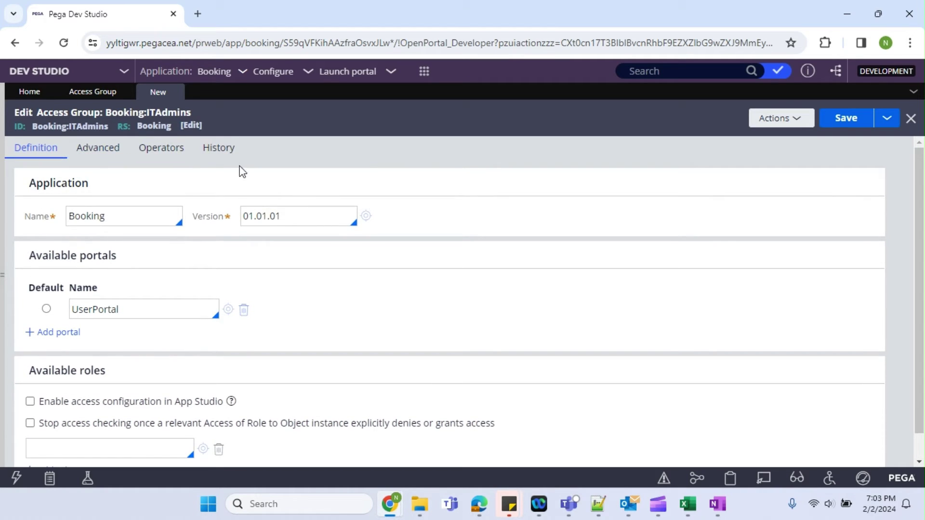
{"action": "left_click", "coordinate": [46, 308]}
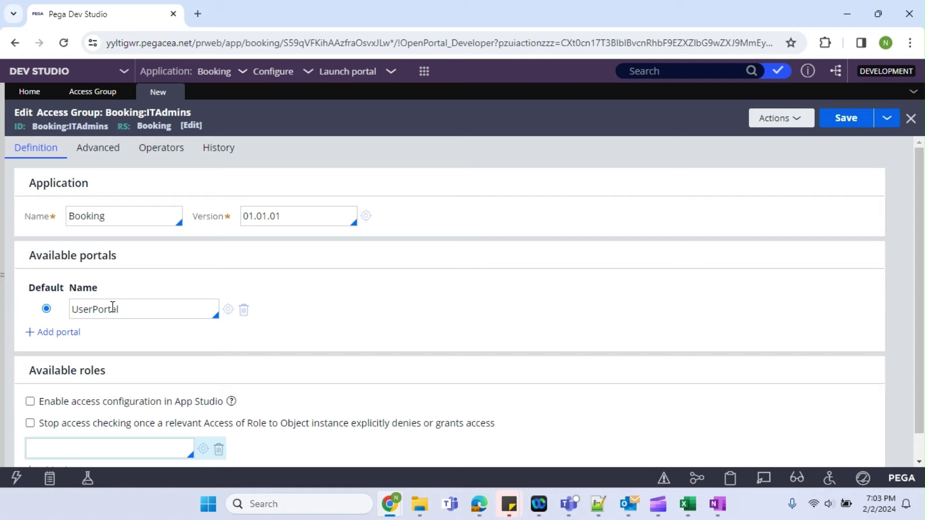
{"action": "left_click_drag", "start_coordinate": [143, 310], "coordinate": [80, 309]}
{"action": "scroll", "coordinate": [149, 304], "scroll_direction": "down", "scroll_amount": 1}
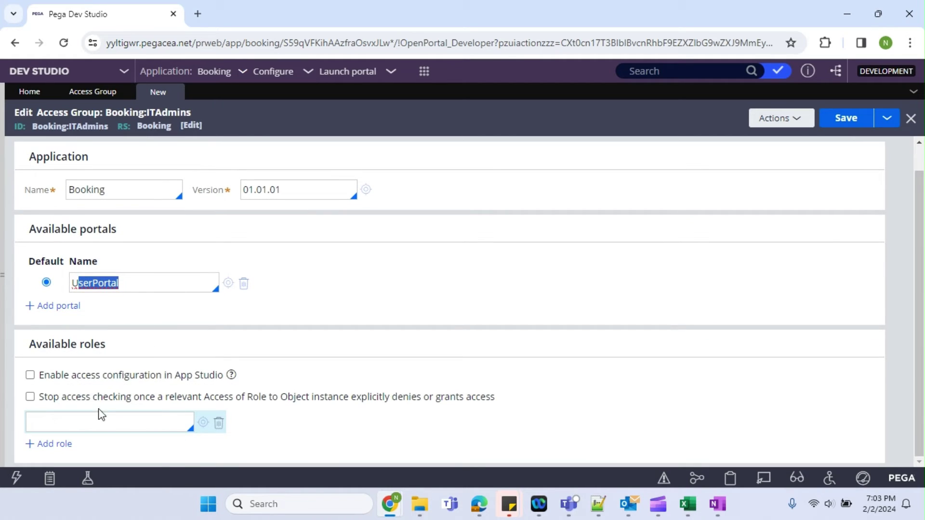
{"action": "left_click", "coordinate": [84, 424]}
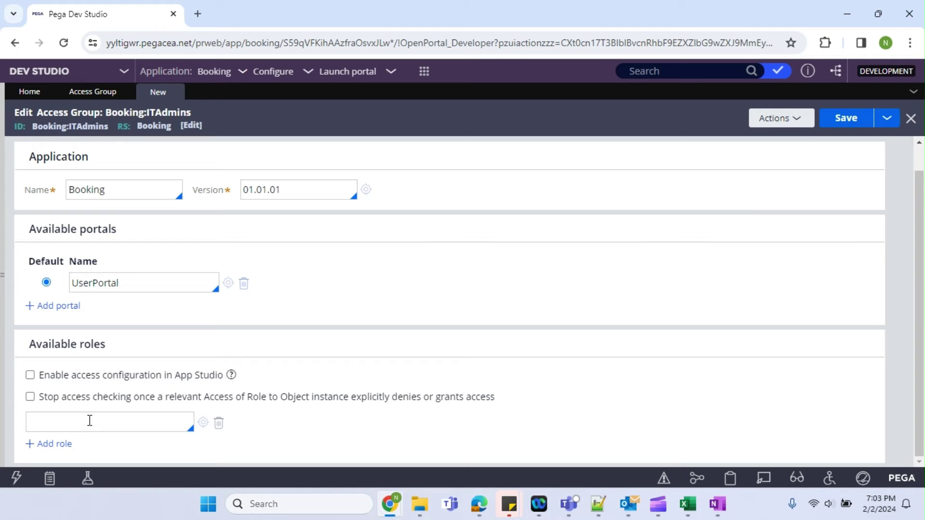
{"action": "type", "text": "Booking:AdminIT"}
- Create and save the Booking:AdminIT access role in ruleset Booking 01-01-02, cancelling the delete prompt
{"action": "left_click", "coordinate": [203, 422]}
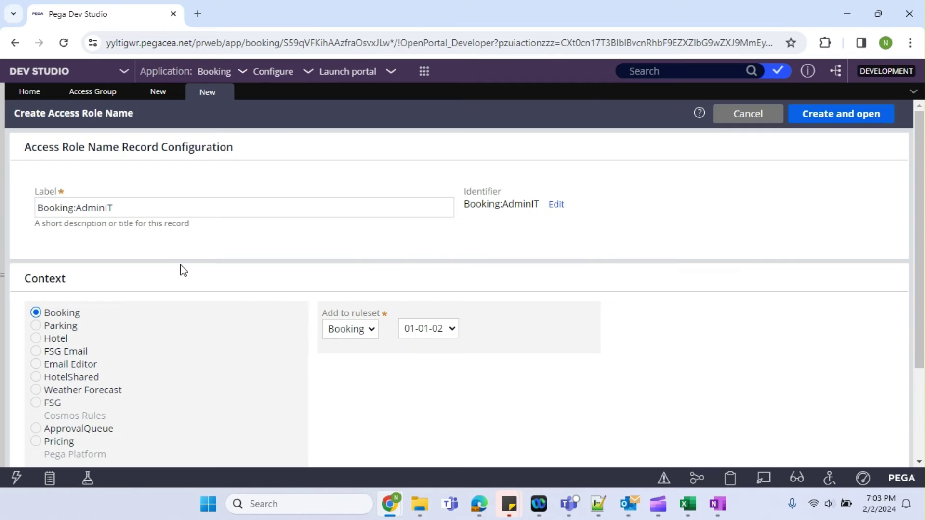
{"action": "left_click", "coordinate": [827, 121]}
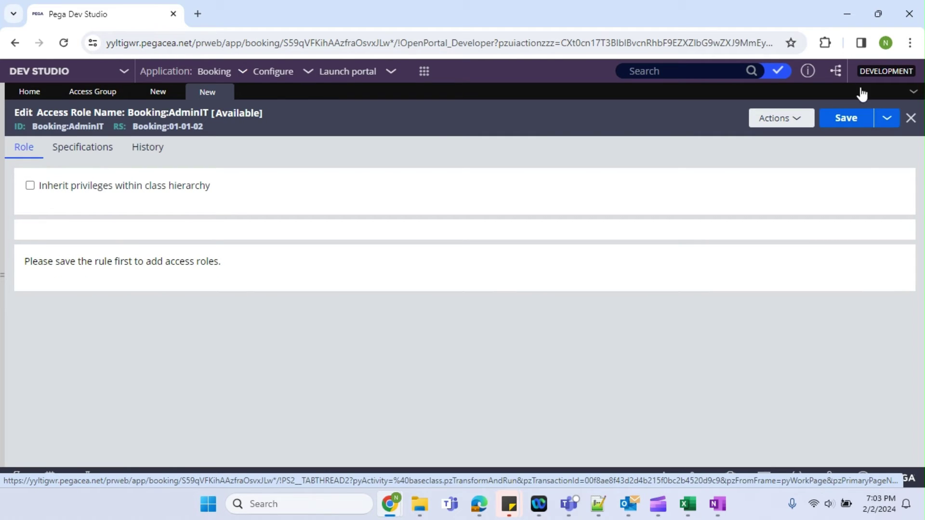
{"action": "left_click", "coordinate": [858, 120]}
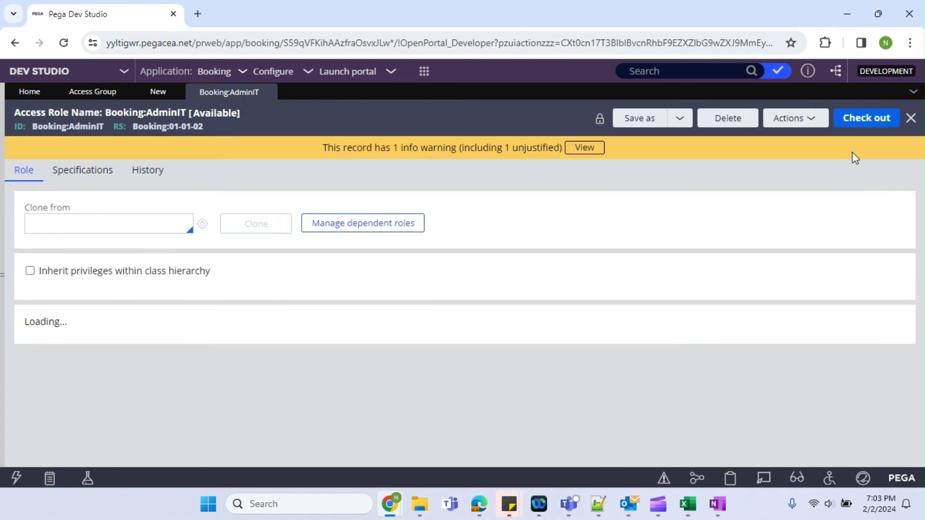
{"action": "left_click", "coordinate": [728, 119]}
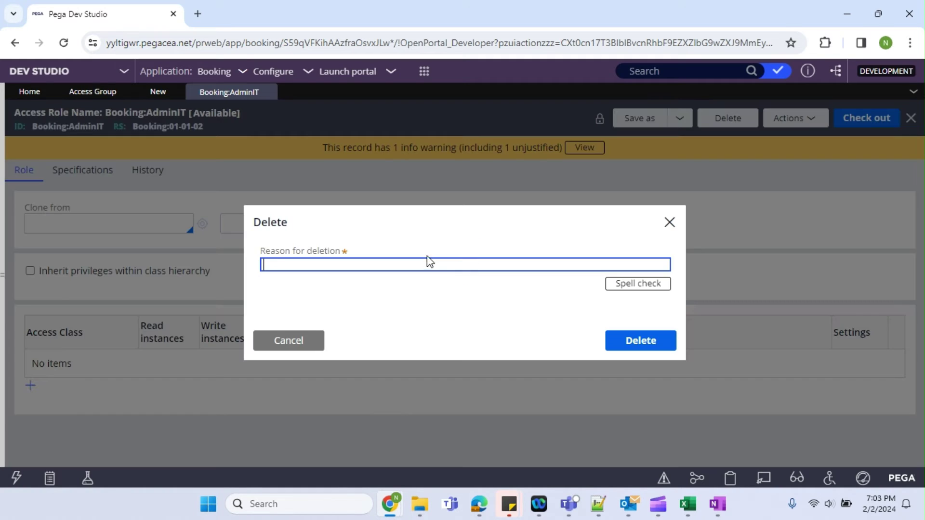
{"action": "type", "text": "nr"}
{"action": "key", "text": "Escape"}
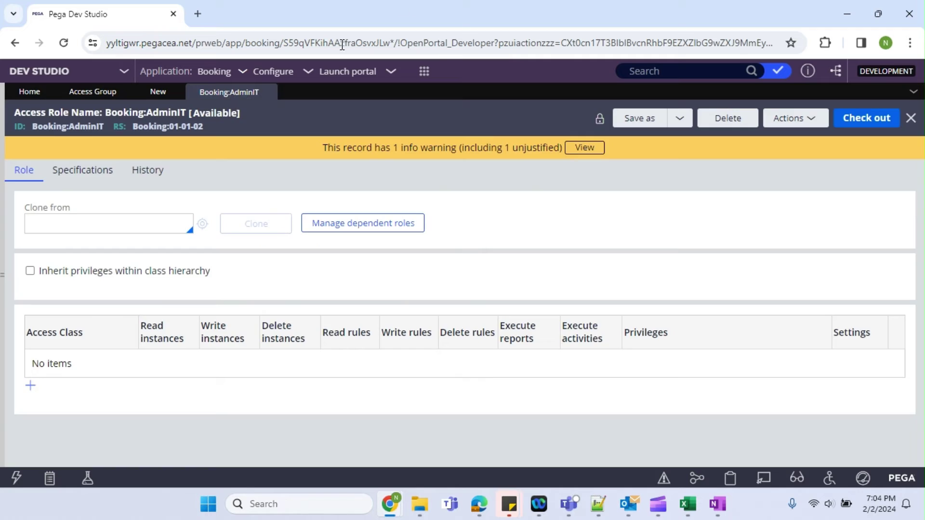
{"action": "left_click", "coordinate": [267, 91]}
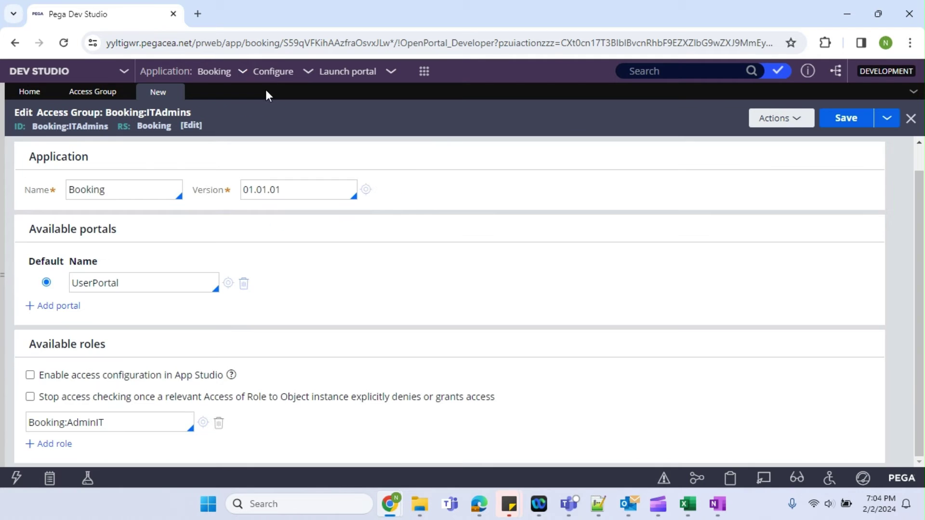
- Copy the Booking:AdminIT role name and start a new Access Role Name record labelled with it
{"action": "triple_click", "coordinate": [118, 415]}
{"action": "key", "text": "ctrl+c"}
{"action": "left_click", "coordinate": [4, 296]}
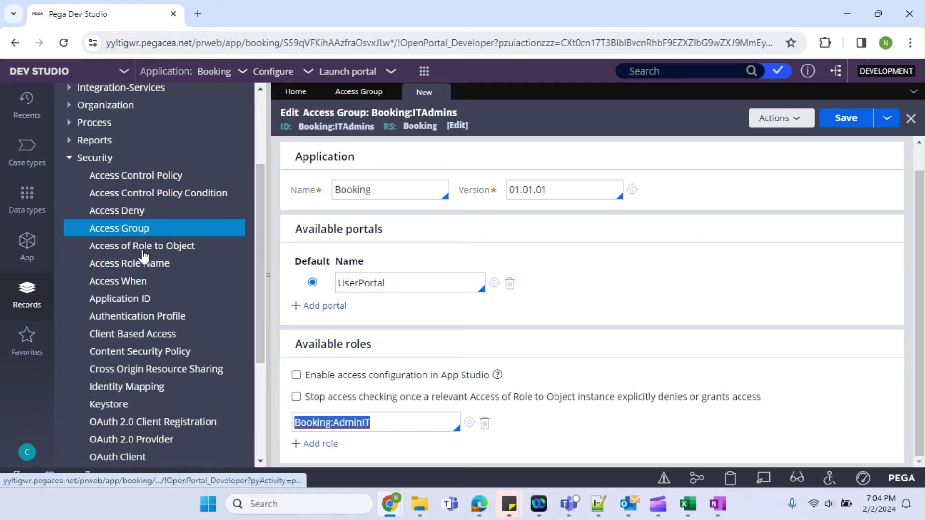
{"action": "left_click", "coordinate": [136, 264]}
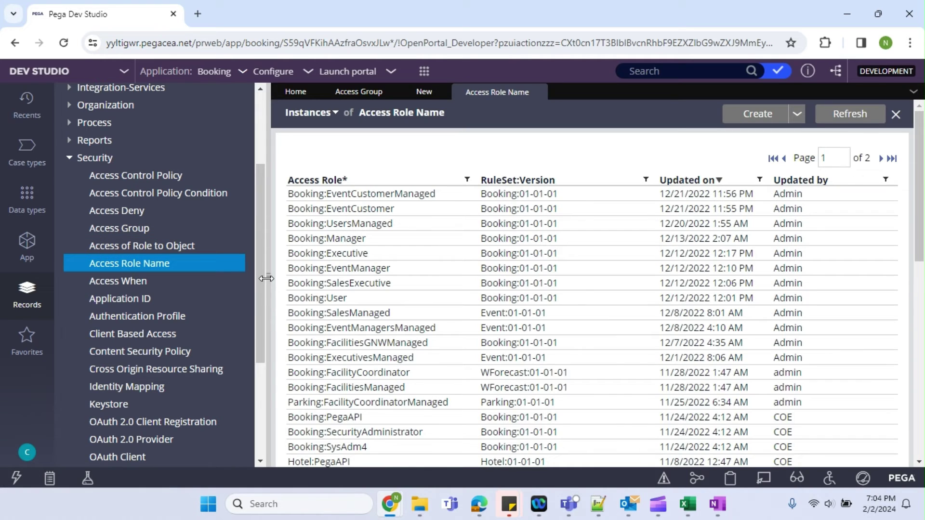
{"action": "left_click", "coordinate": [266, 277]}
{"action": "left_click", "coordinate": [753, 118]}
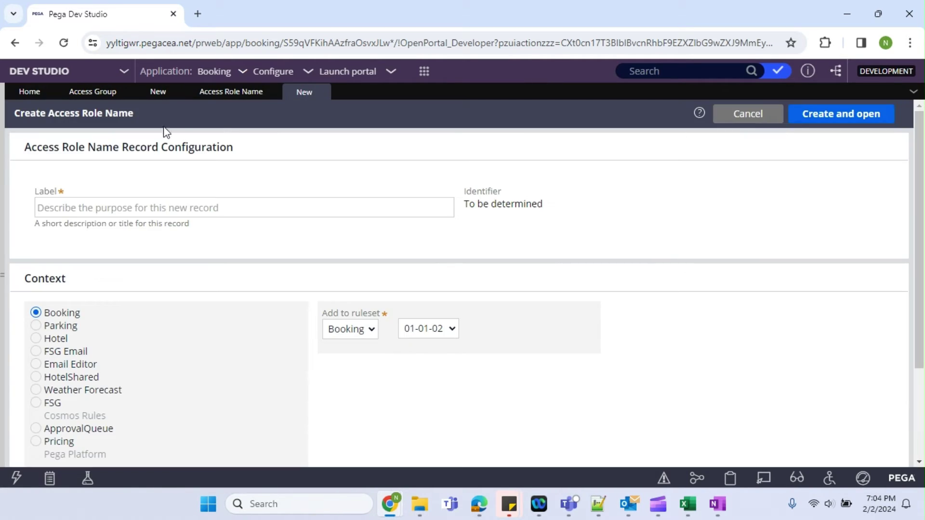
{"action": "left_click", "coordinate": [146, 210]}
{"action": "key", "text": "ctrl+v"}
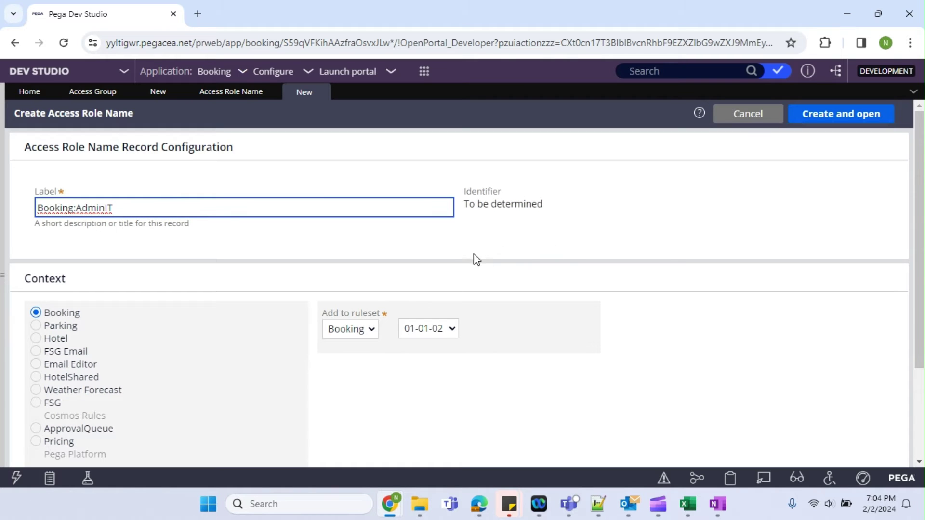
- Create and save the Booking:AdminIT access role, then re-save the Booking:ITAdmins access group
{"action": "left_click", "coordinate": [838, 116]}
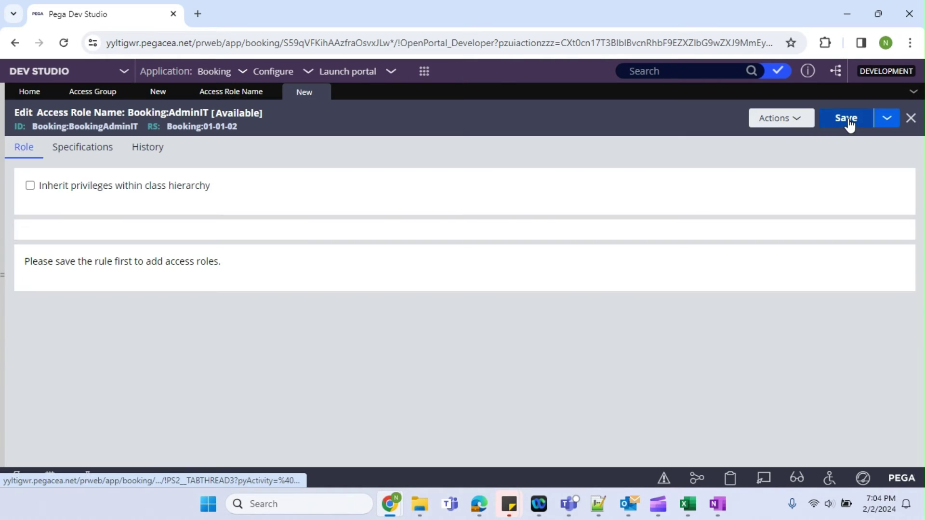
{"action": "left_click", "coordinate": [848, 120]}
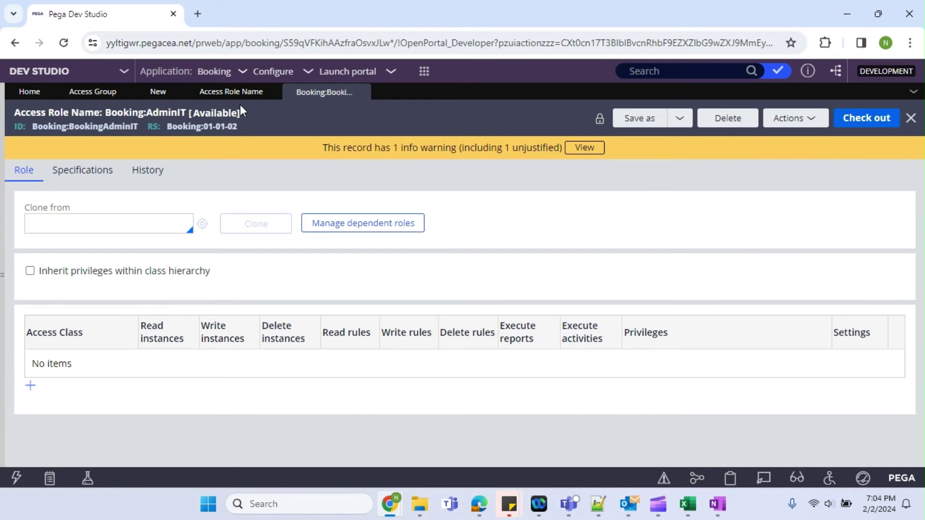
{"action": "left_click", "coordinate": [232, 92]}
{"action": "left_click", "coordinate": [160, 94]}
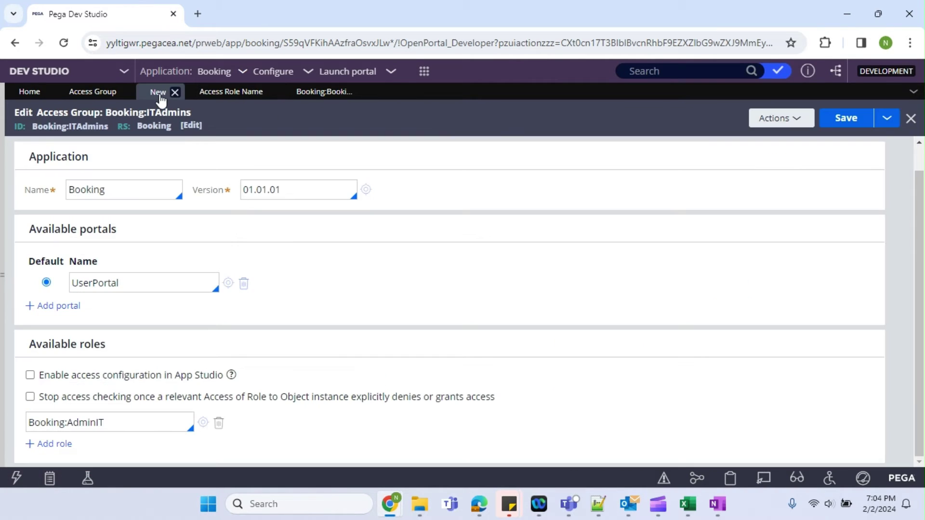
{"action": "left_click", "coordinate": [846, 126]}
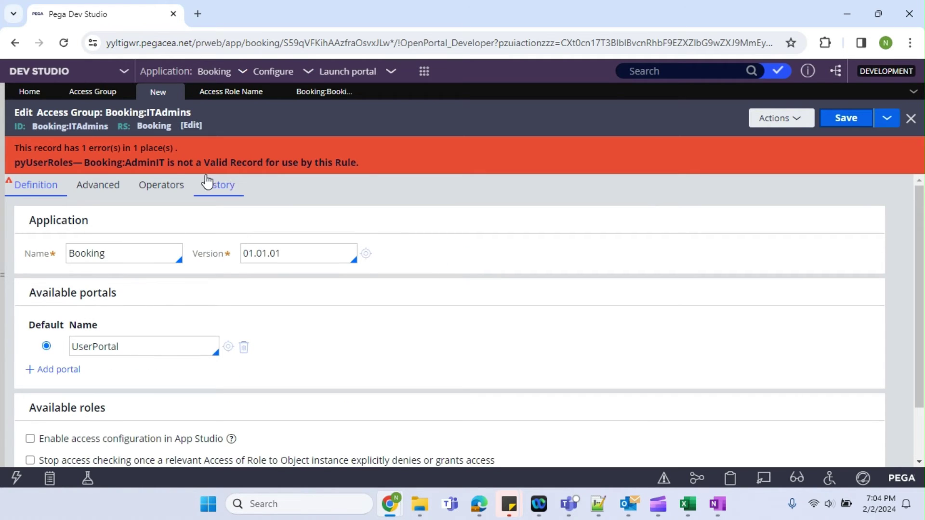
- After the invalid-role error, create and save Booking:AdminIT from the access group's role link
{"action": "left_click_drag", "start_coordinate": [90, 162], "coordinate": [309, 164]}
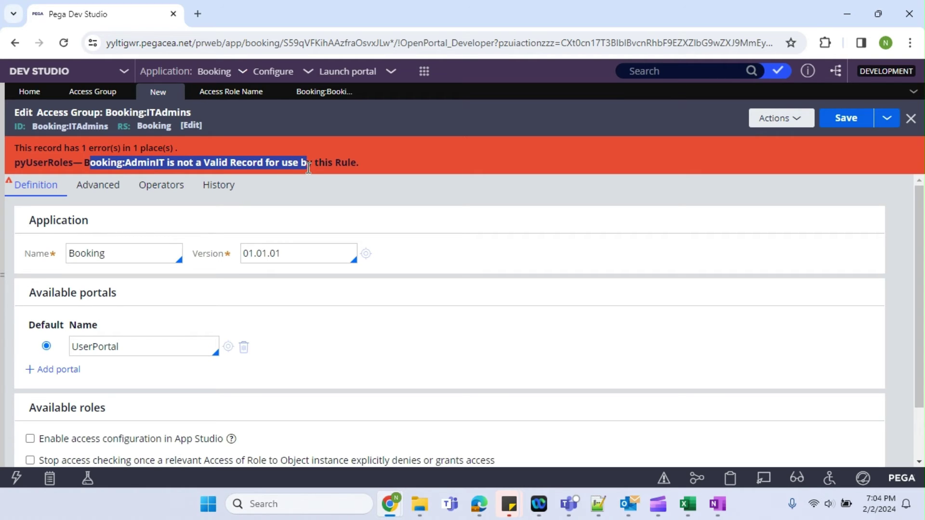
{"action": "scroll", "coordinate": [295, 366], "scroll_direction": "down", "scroll_amount": 2}
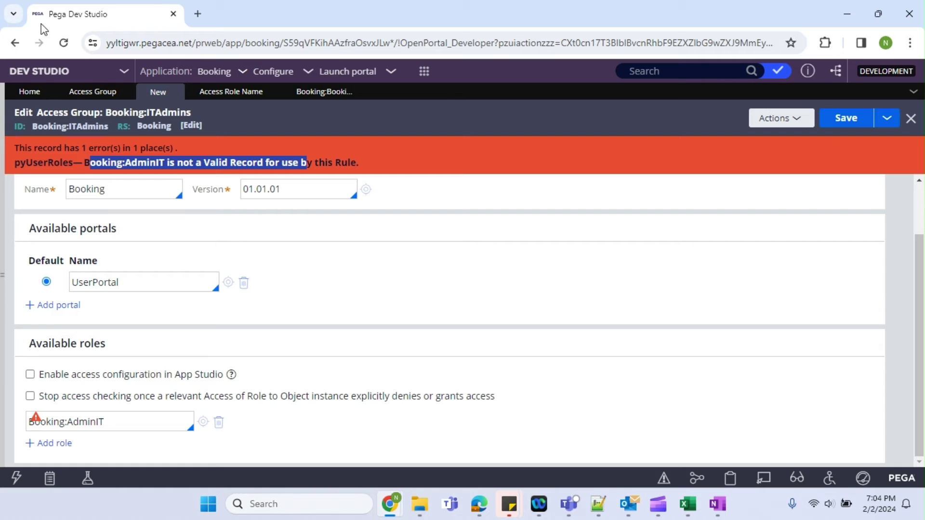
{"action": "left_click", "coordinate": [203, 422]}
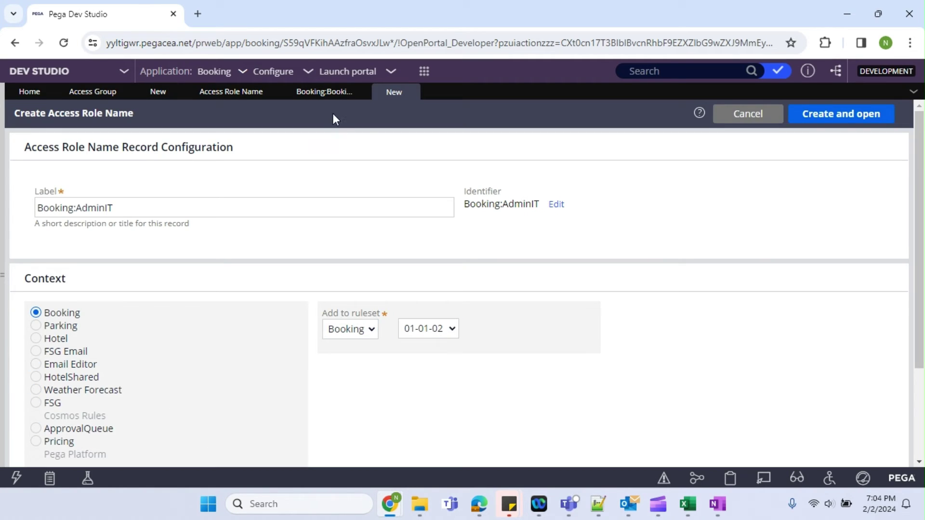
{"action": "left_click", "coordinate": [314, 94]}
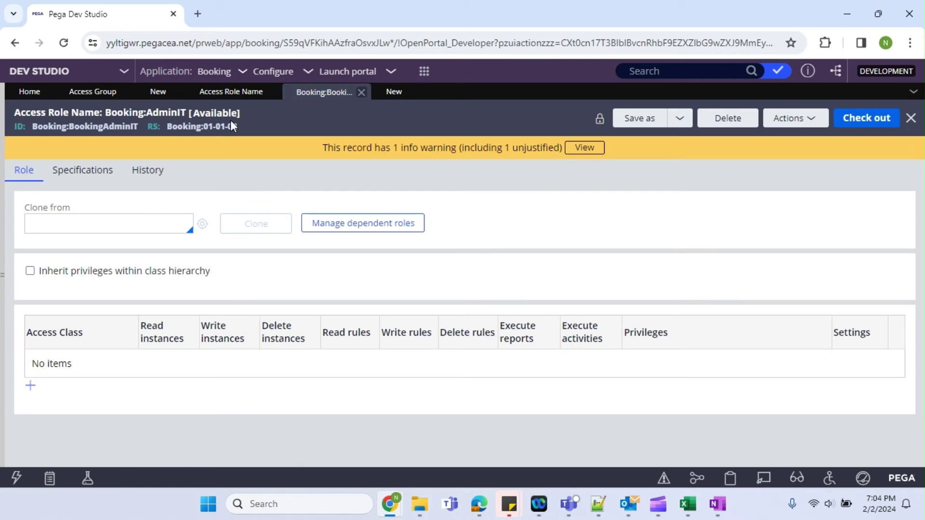
{"action": "left_click", "coordinate": [396, 92]}
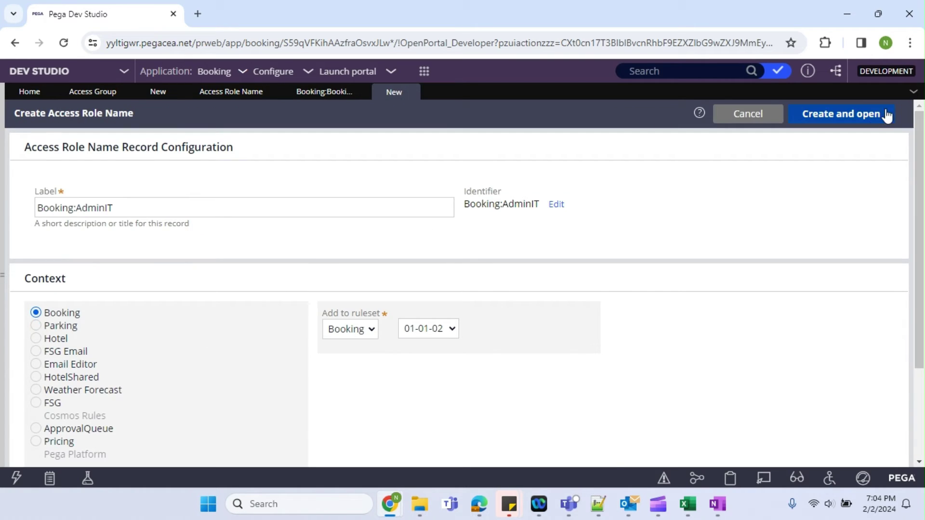
{"action": "left_click", "coordinate": [858, 115]}
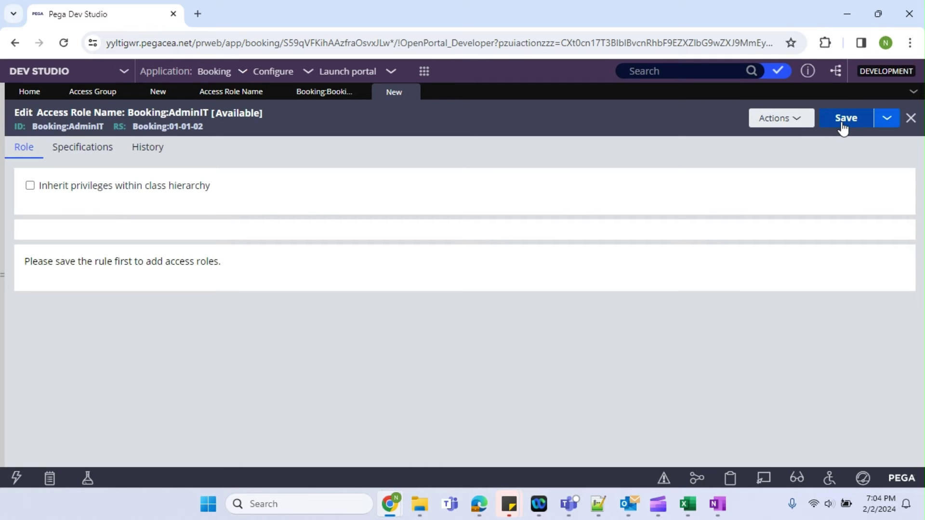
{"action": "left_click", "coordinate": [844, 121]}
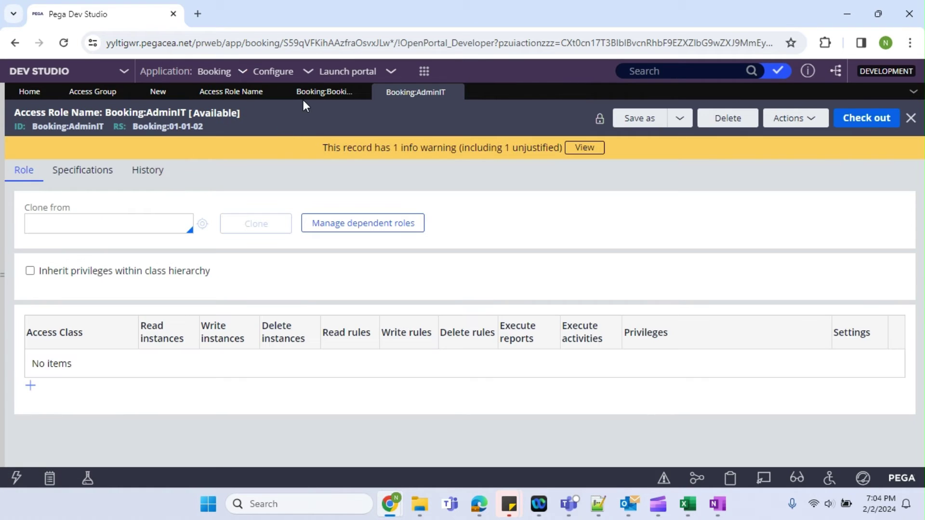
- Compare the saved role records, copying the Booking:BookingAdminIT identifier, and return to the access group
{"action": "left_click", "coordinate": [315, 94]}
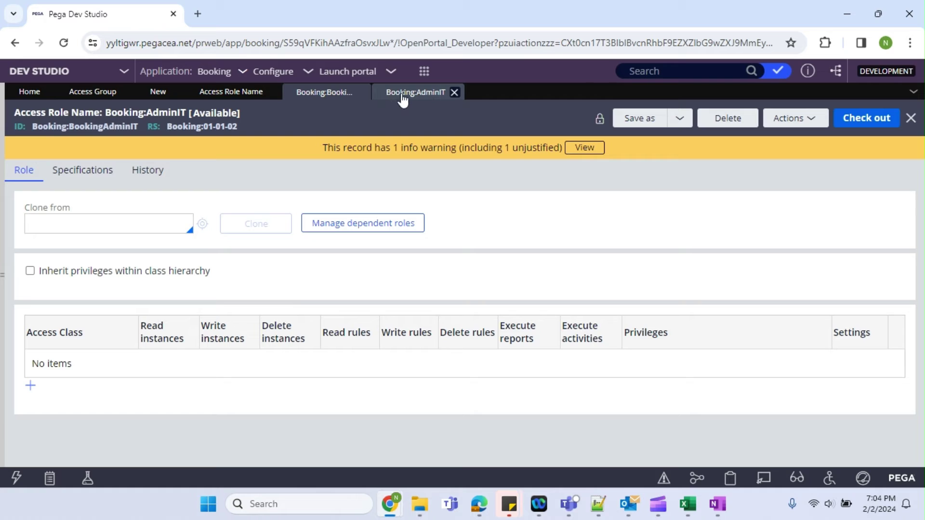
{"action": "left_click", "coordinate": [403, 98]}
{"action": "left_click", "coordinate": [320, 99]}
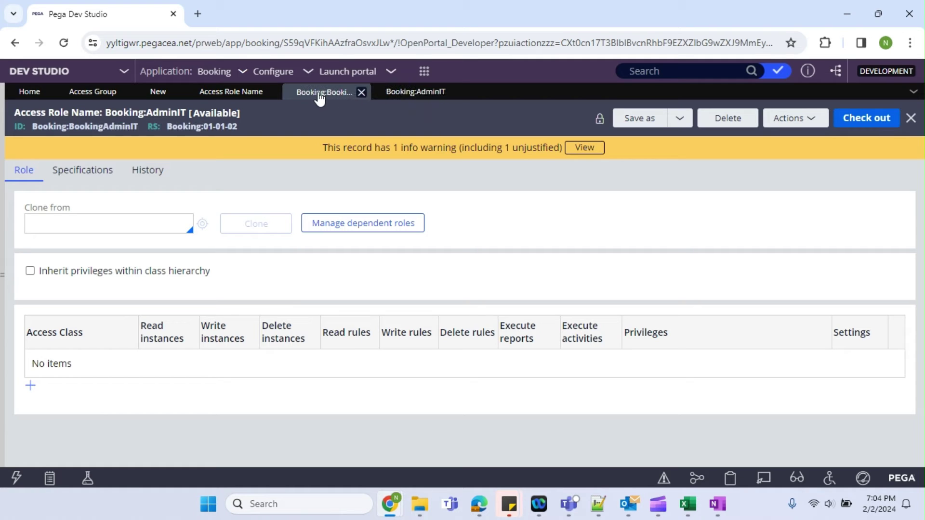
{"action": "left_click_drag", "start_coordinate": [68, 127], "coordinate": [135, 125]}
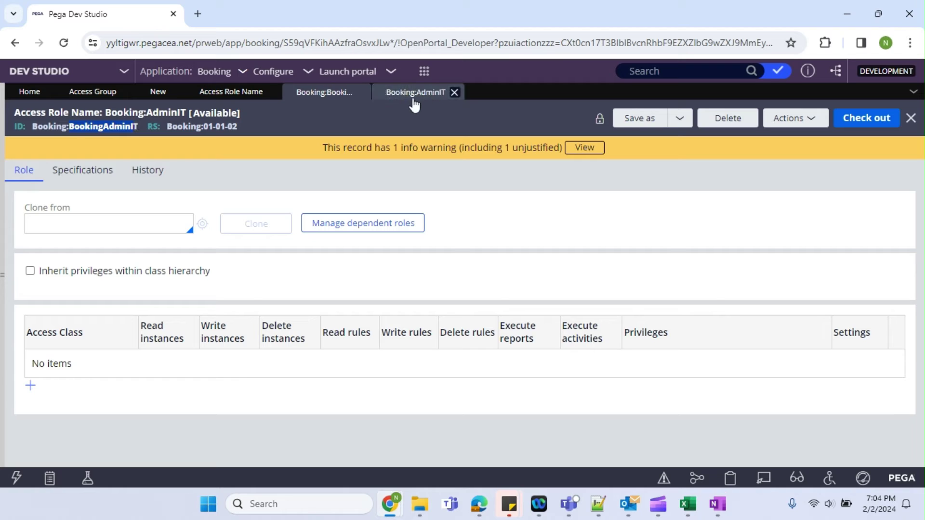
{"action": "triple_click", "coordinate": [98, 129]}
{"action": "key", "text": "ctrl+c"}
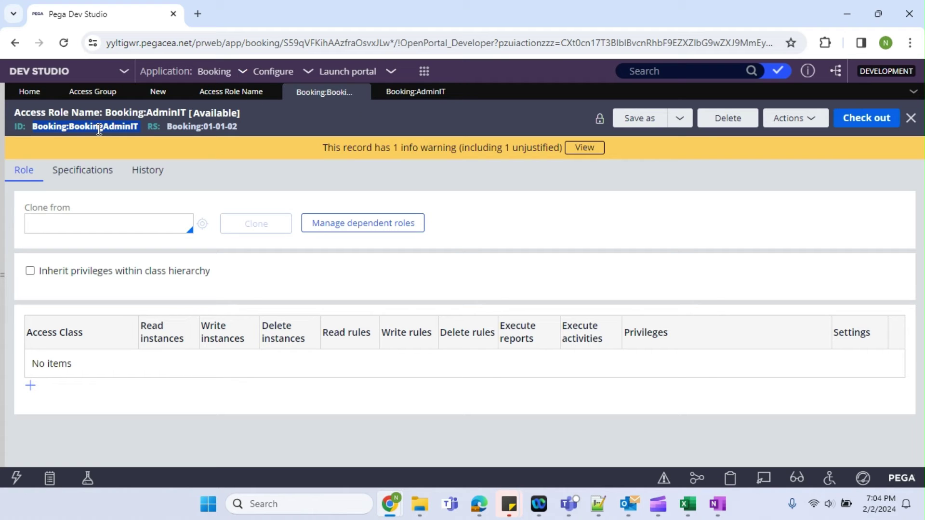
{"action": "left_click", "coordinate": [420, 97]}
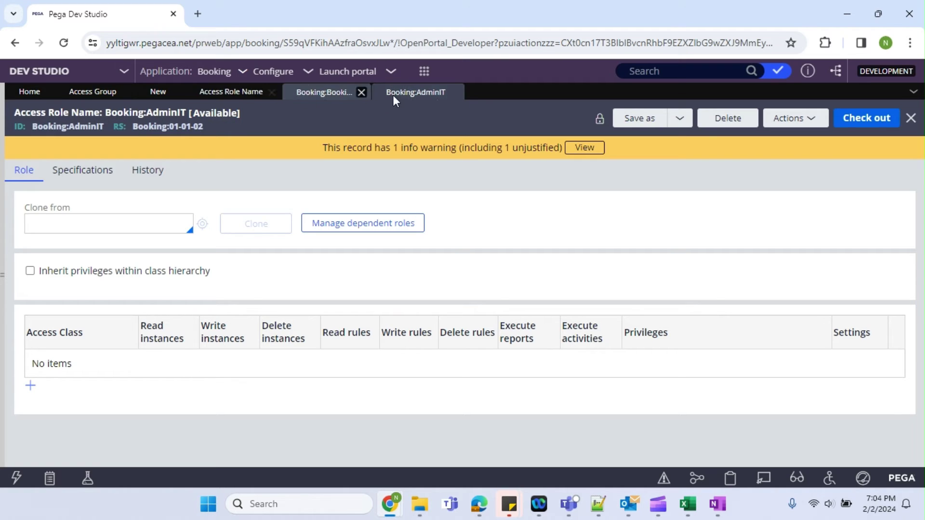
{"action": "left_click", "coordinate": [227, 92]}
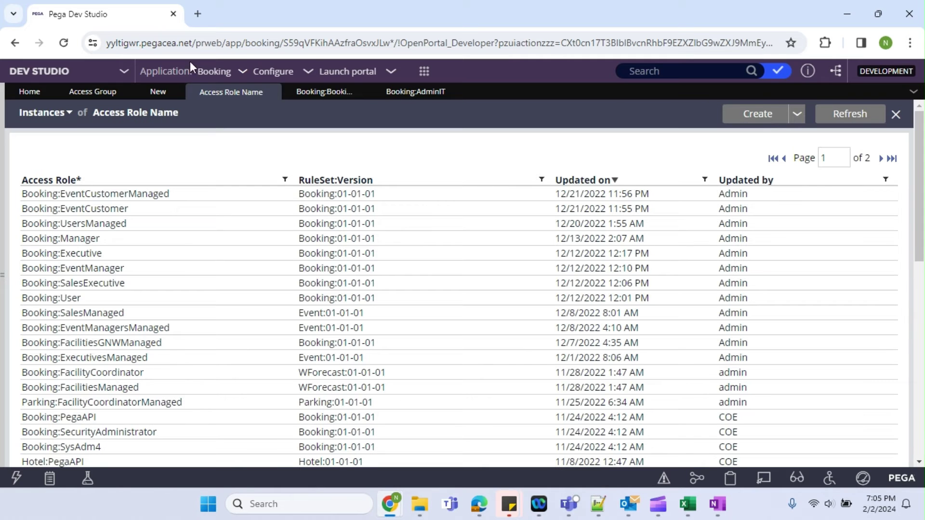
{"action": "left_click", "coordinate": [158, 93]}
- Replace the access group's role with the pasted Booking:BookingAdminIT and save the group
{"action": "left_click", "coordinate": [136, 419]}
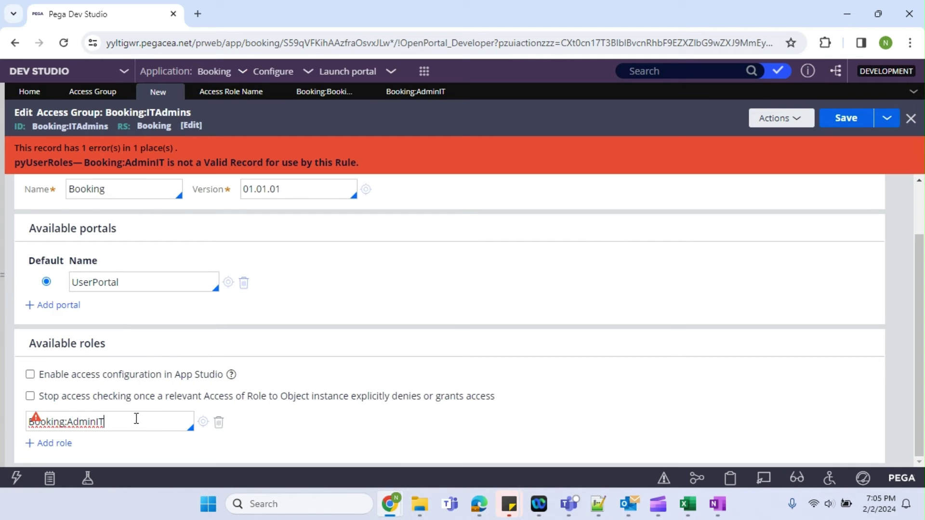
{"action": "key", "text": "ctrl+a"}
{"action": "key", "text": "ctrl+v"}
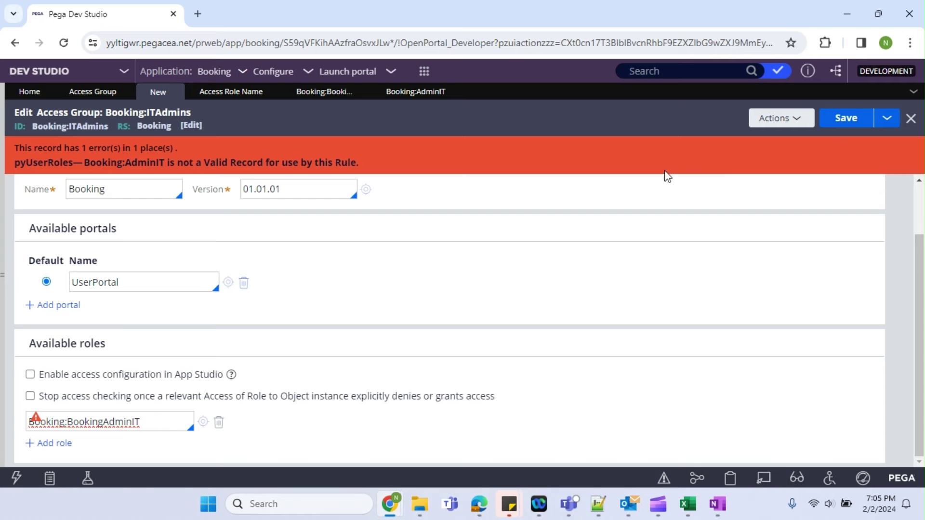
{"action": "left_click", "coordinate": [870, 119]}
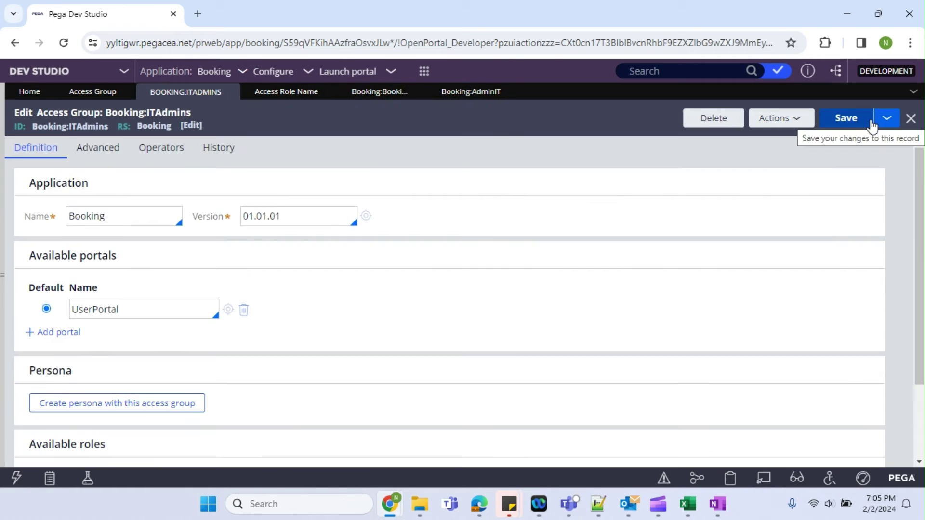
- Edit the access group's role name to Booking:ITAdmin
{"action": "scroll", "coordinate": [619, 209], "scroll_direction": "down", "scroll_amount": 3}
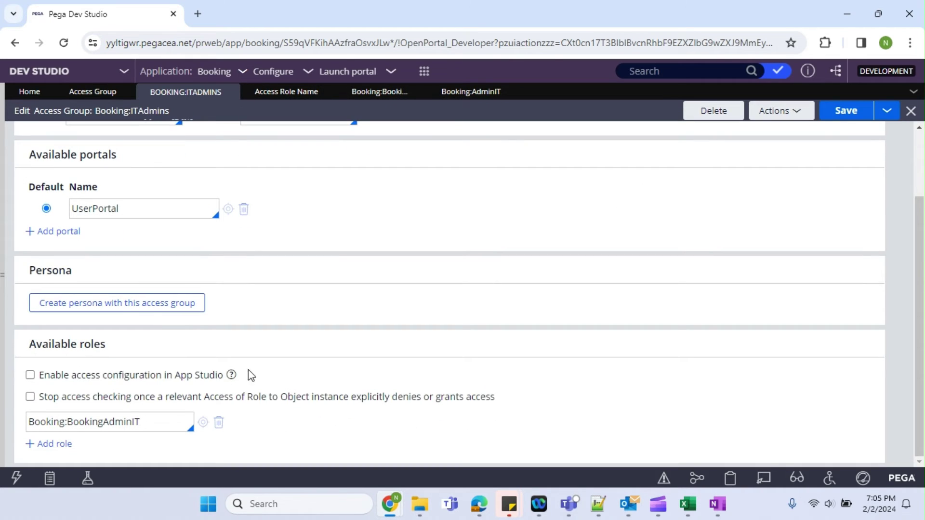
{"action": "left_click", "coordinate": [103, 422]}
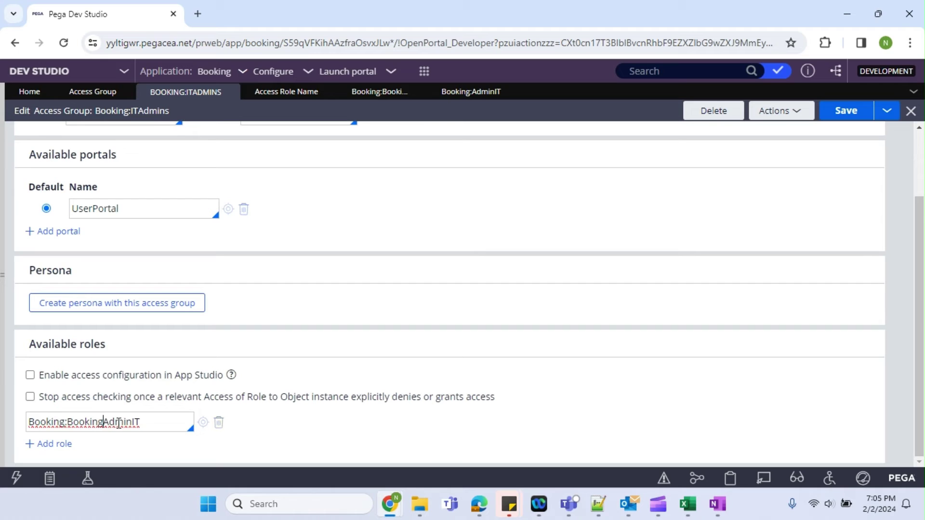
{"action": "key", "text": "BackSpace"}
{"action": "key", "text": "BackSpace"}
{"action": "key", "text": "BackSpace"}
{"action": "key", "text": "BackSpace"}
{"action": "key", "text": "BackSpace"}
{"action": "key", "text": "BackSpace"}
{"action": "key", "text": "BackSpace"}
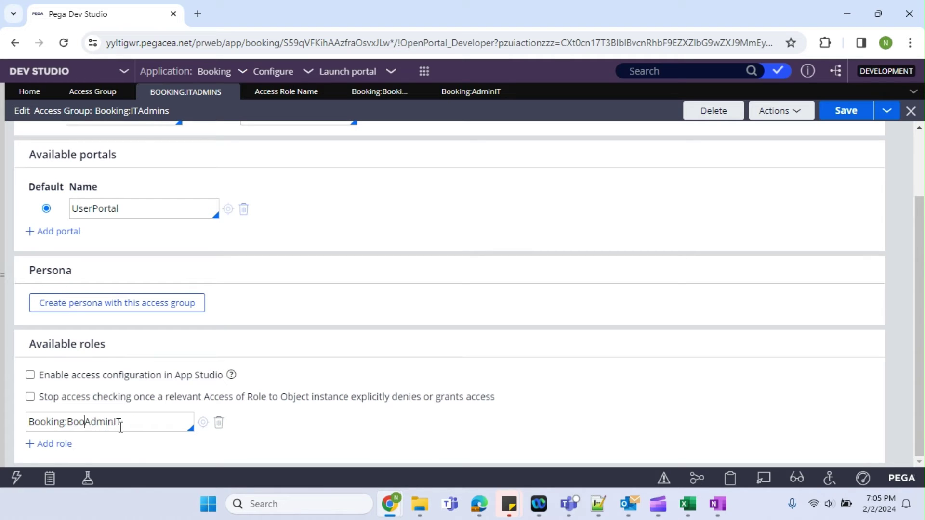
{"action": "double_click", "coordinate": [96, 426]}
{"action": "type", "text": "IT"}
{"action": "double_click", "coordinate": [73, 422]}
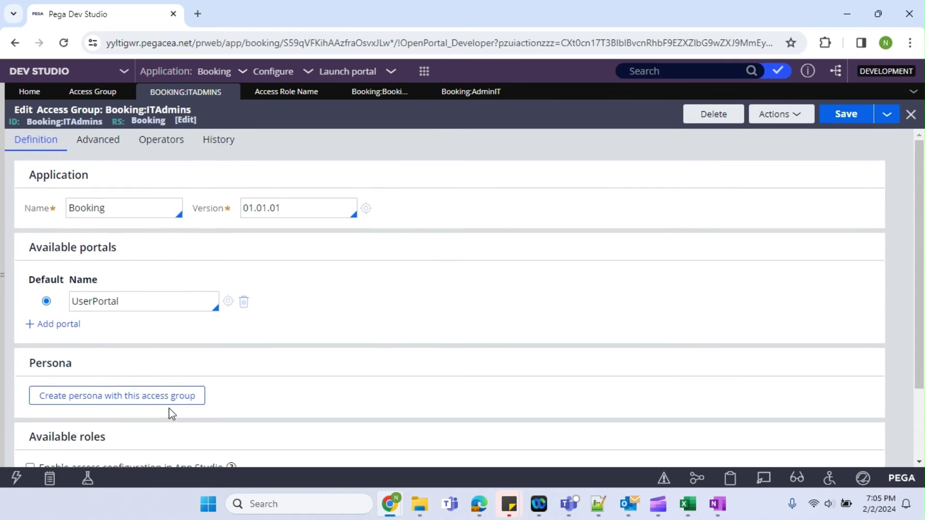
{"action": "scroll", "coordinate": [174, 412], "scroll_direction": "down", "scroll_amount": 2}
{"action": "left_click", "coordinate": [103, 423]}
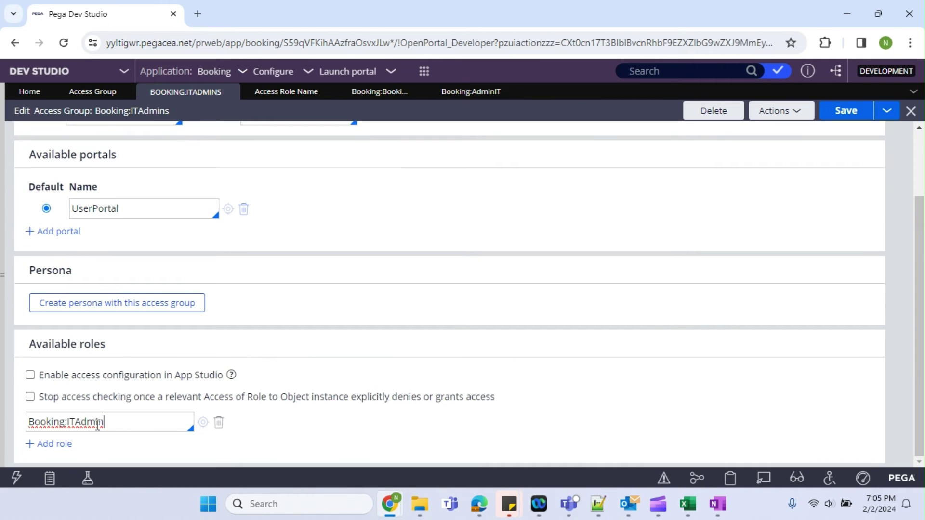
- Copy the Booking:ITAdmin label from its creation form and close the leftover role tabs
{"action": "left_click", "coordinate": [203, 423]}
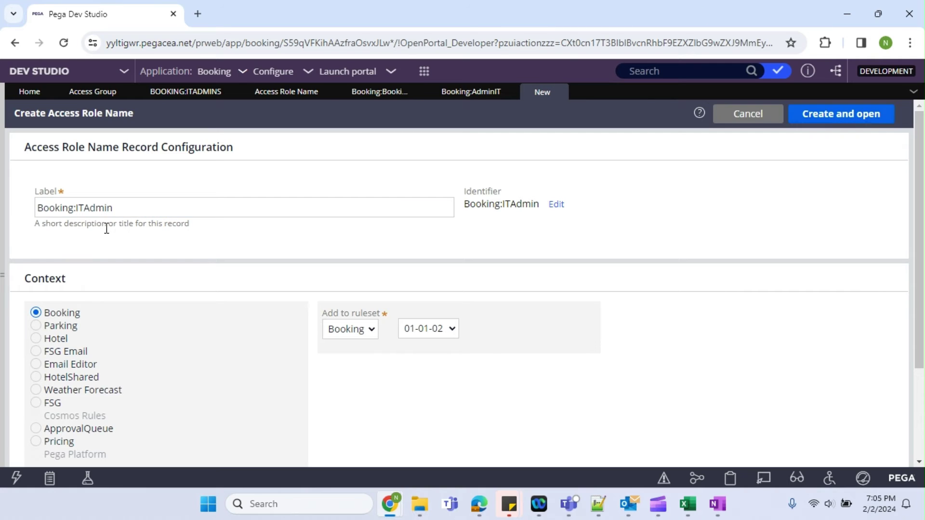
{"action": "triple_click", "coordinate": [124, 207]}
{"action": "key", "text": "ctrl+c"}
{"action": "left_click", "coordinate": [560, 92]}
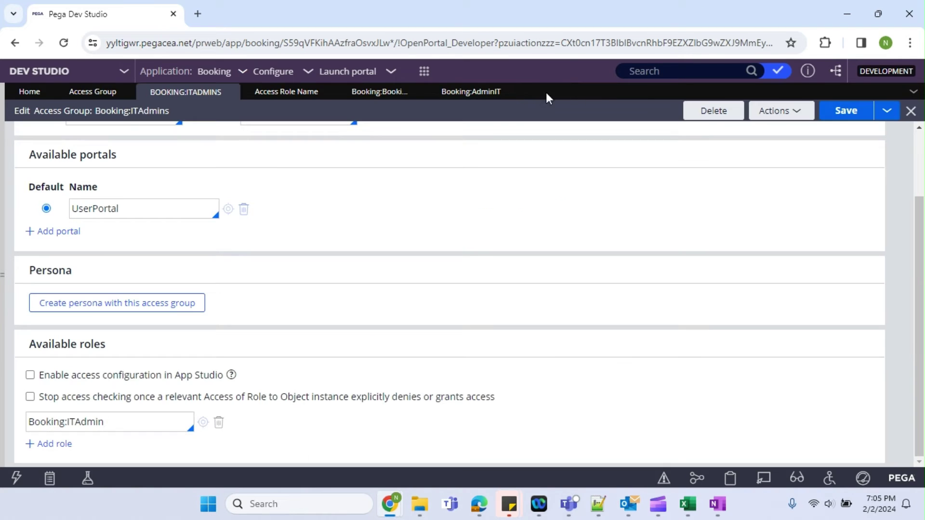
{"action": "left_click", "coordinate": [509, 91]}
{"action": "left_click", "coordinate": [418, 92]}
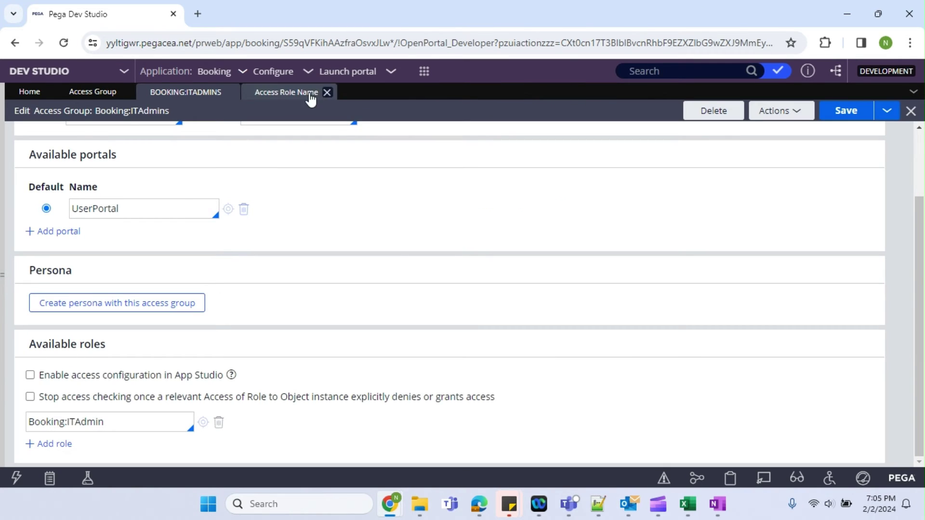
- Start a new access role and paste Booking:ITAdmin as its label
{"action": "left_click", "coordinate": [755, 113]}
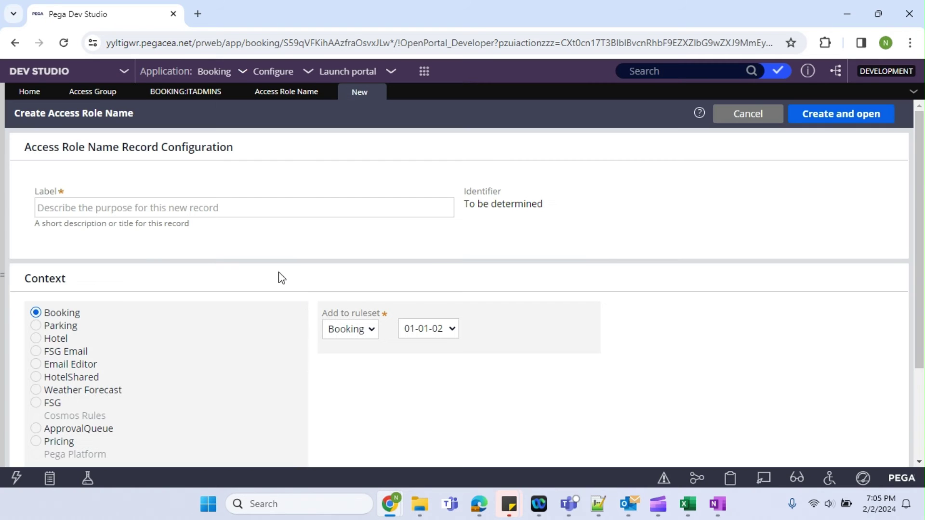
{"action": "left_click", "coordinate": [131, 208]}
{"action": "key", "text": "ctrl+v"}
{"action": "left_click", "coordinate": [174, 252]}
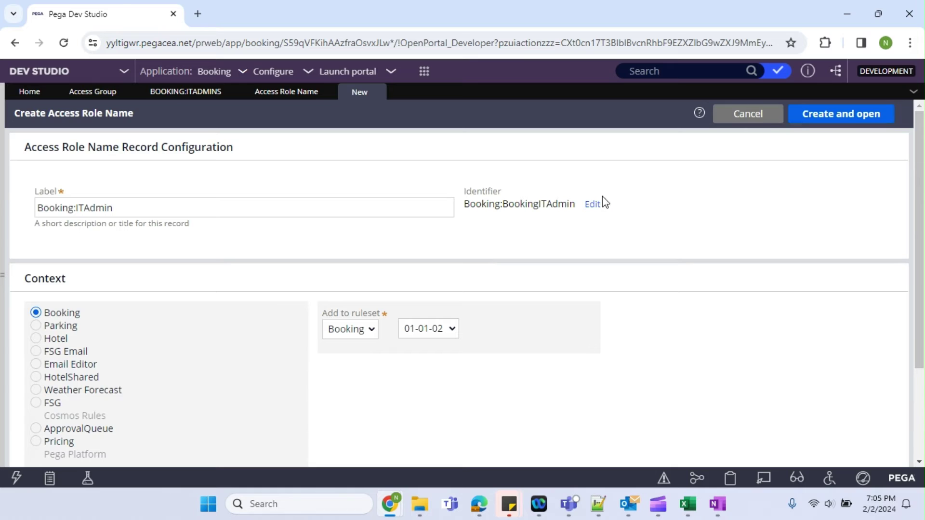
- Try deleting the duplicated Booking from the generated identifier, then cancel the edit
{"action": "left_click", "coordinate": [592, 206]}
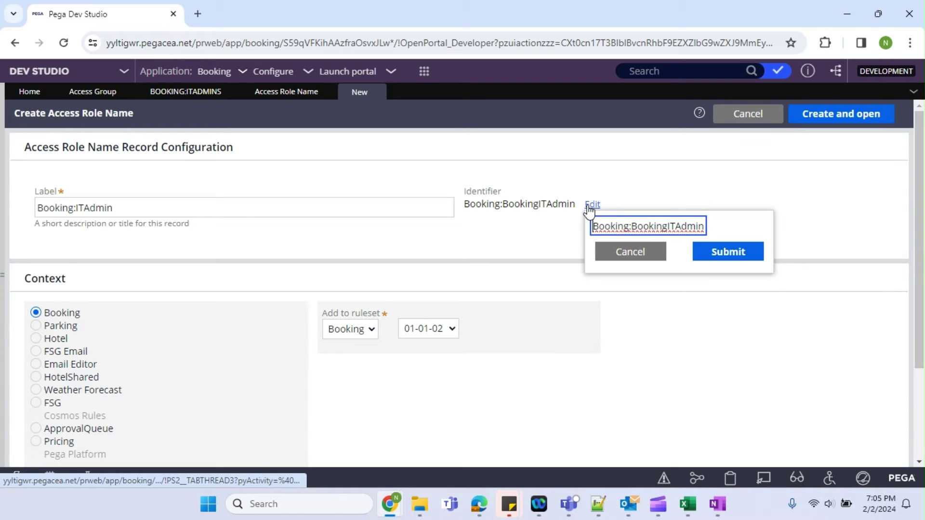
{"action": "left_click_drag", "start_coordinate": [667, 226], "coordinate": [632, 228]}
{"action": "left_click", "coordinate": [643, 226]}
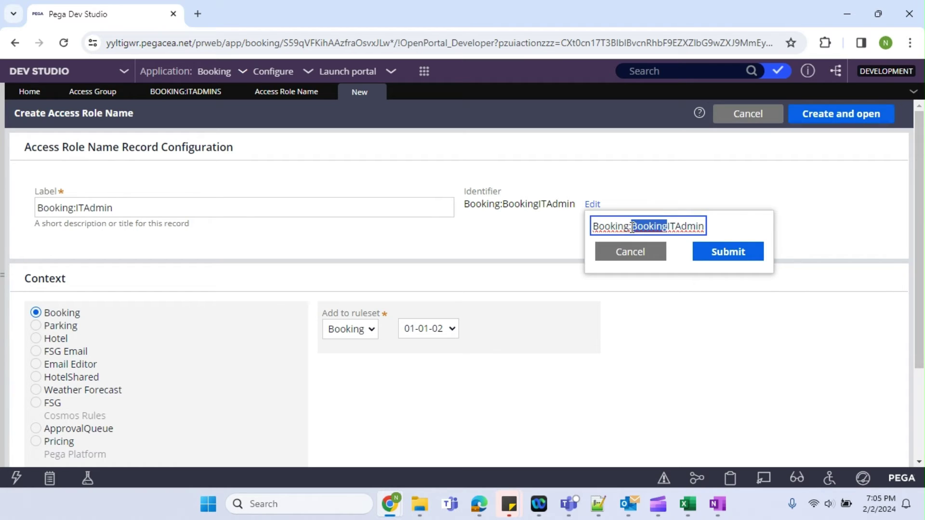
{"action": "key", "text": "BackSpace"}
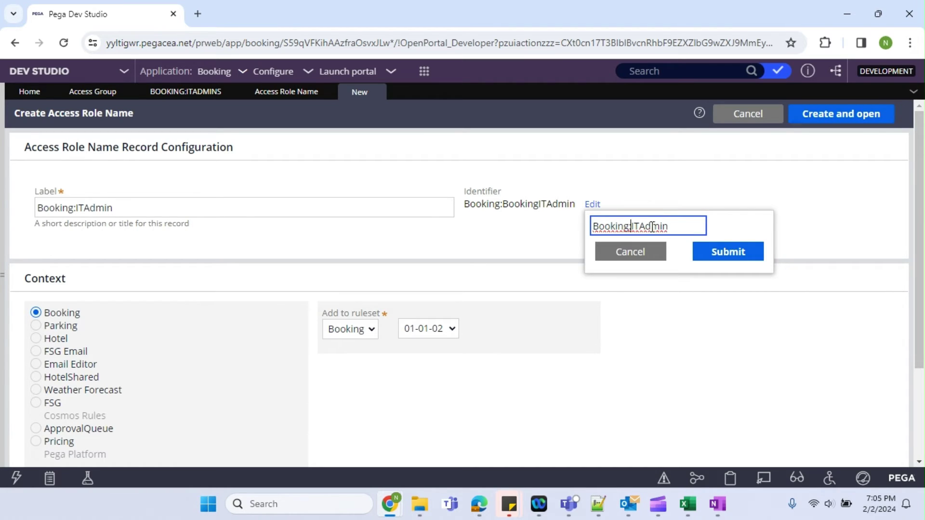
{"action": "left_click", "coordinate": [842, 345]}
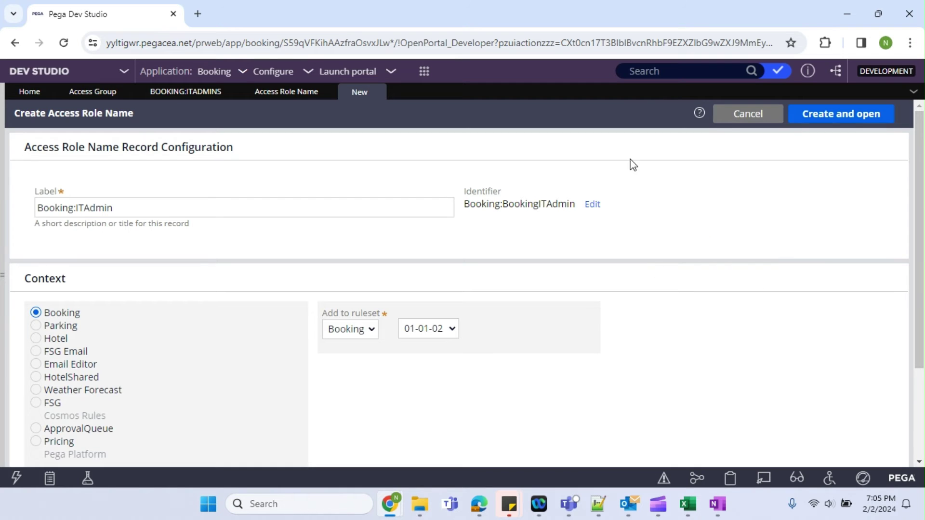
- Correct the identifier to Booking:ITAdmin, apply it, and create the role
{"action": "left_click", "coordinate": [593, 204]}
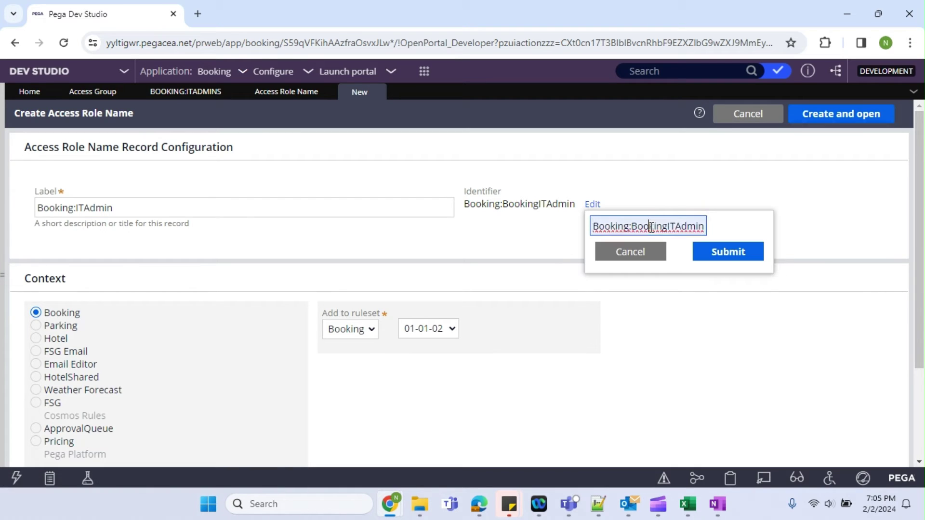
{"action": "double_click", "coordinate": [657, 226]}
{"action": "left_click", "coordinate": [668, 226]}
{"action": "left_click_drag", "start_coordinate": [669, 226], "coordinate": [631, 228]}
{"action": "key", "text": "BackSpace"}
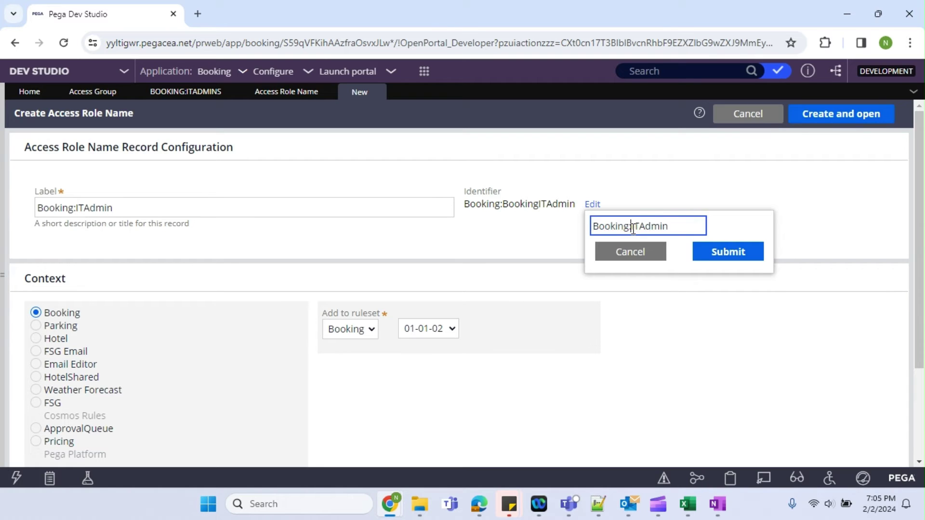
{"action": "left_click", "coordinate": [720, 260]}
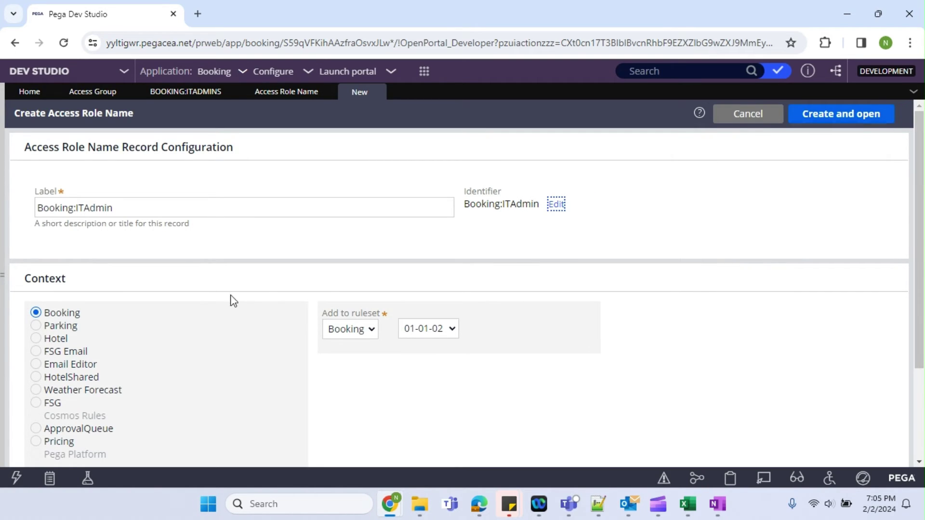
{"action": "scroll", "coordinate": [331, 284], "scroll_direction": "down", "scroll_amount": 3}
{"action": "scroll", "coordinate": [330, 285], "scroll_direction": "up", "scroll_amount": 5}
{"action": "left_click", "coordinate": [865, 120]}
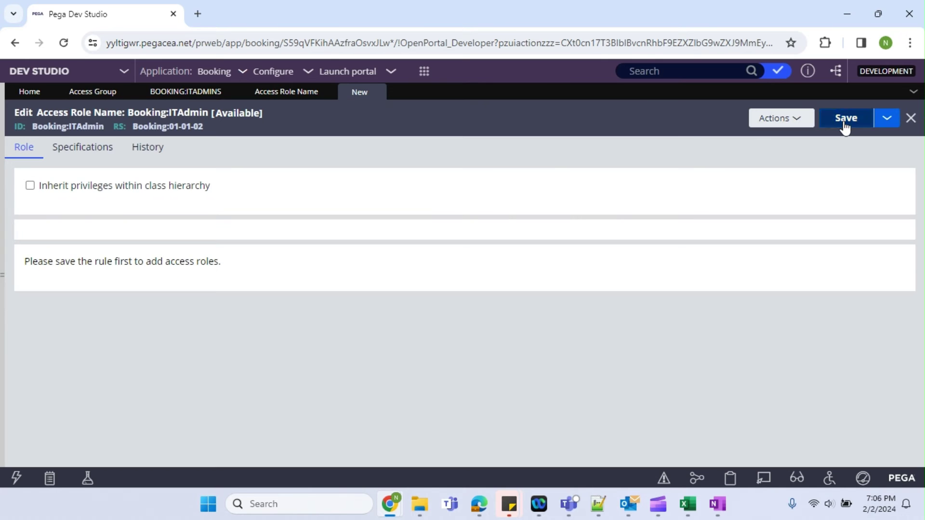
- Save the Booking:ITAdmin role, re-save the Booking:ITAdmins access group, and reopen the role
{"action": "left_click", "coordinate": [846, 119]}
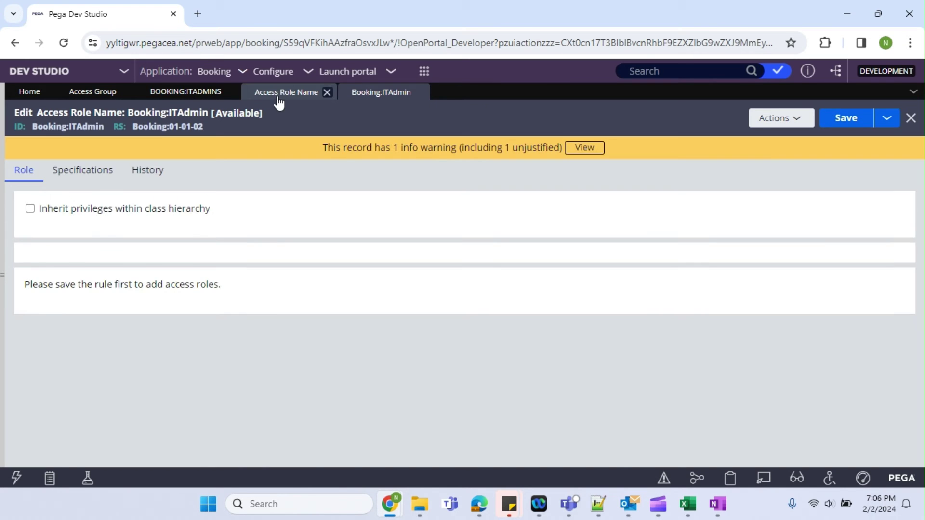
{"action": "left_click", "coordinate": [279, 93]}
{"action": "left_click", "coordinate": [177, 93]}
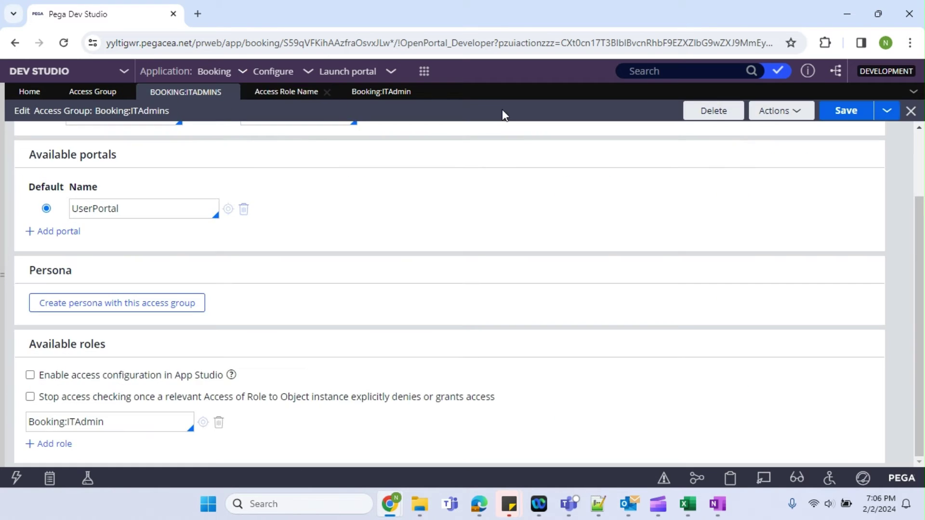
{"action": "left_click", "coordinate": [844, 110]}
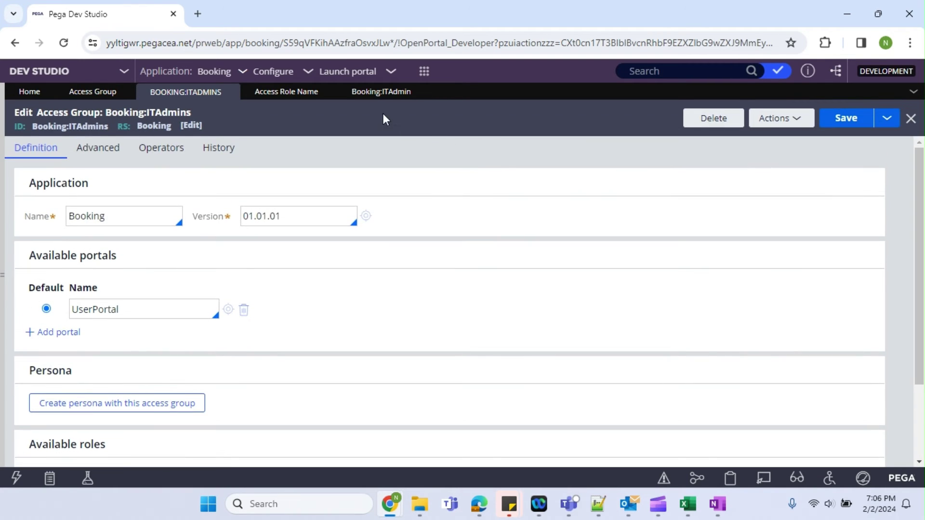
{"action": "left_click", "coordinate": [380, 96]}
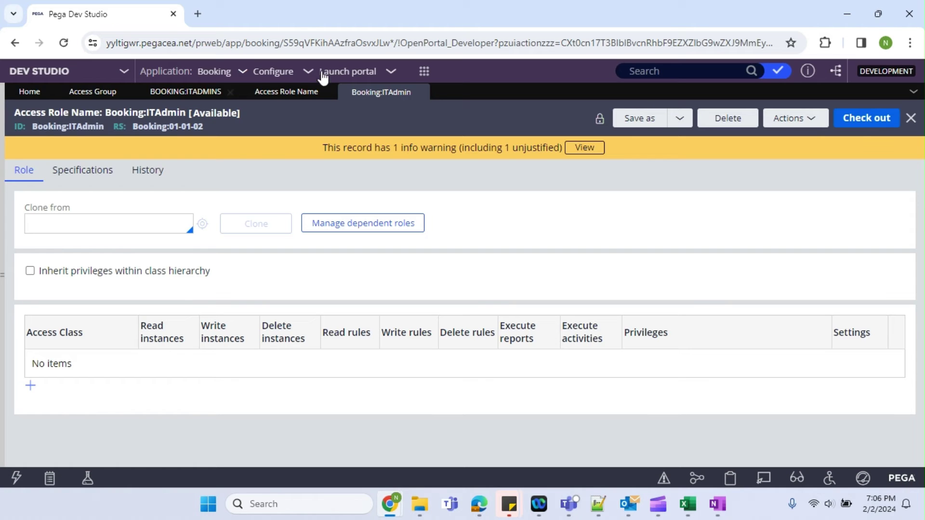
- Return to the access role name list and switch to the RBAC notes in Notepad++
{"action": "left_click", "coordinate": [282, 98]}
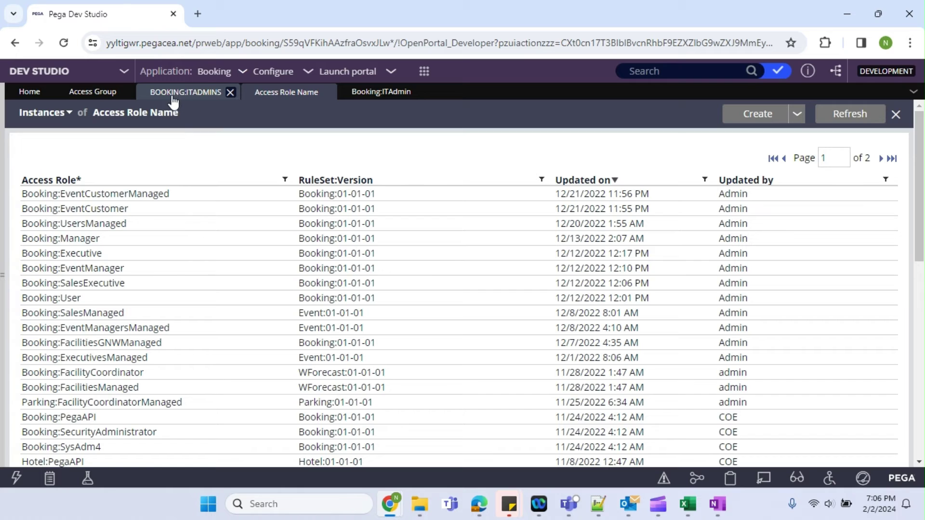
{"action": "left_click", "coordinate": [598, 504]}
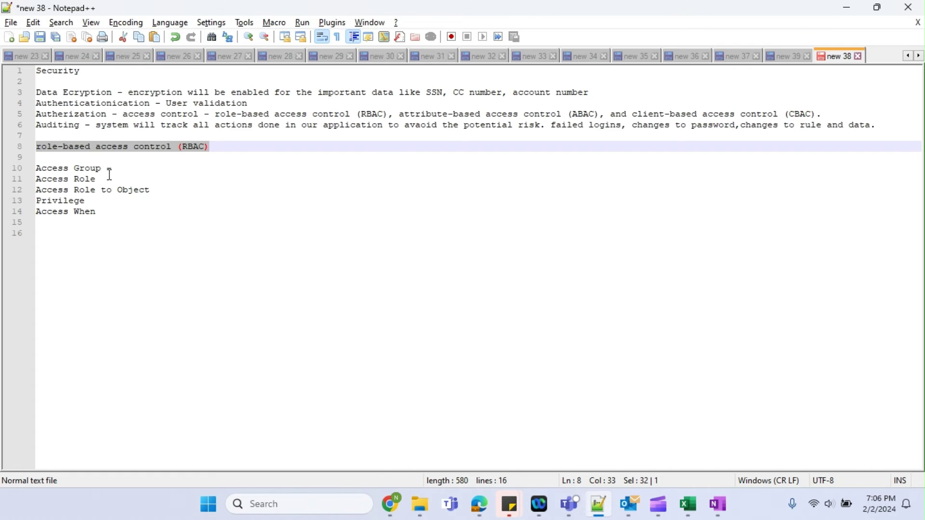
- Append 'done' to the Access Group line and '- done' to the Access Role line
{"action": "left_click", "coordinate": [139, 170]}
{"action": "type", "text": "done"}
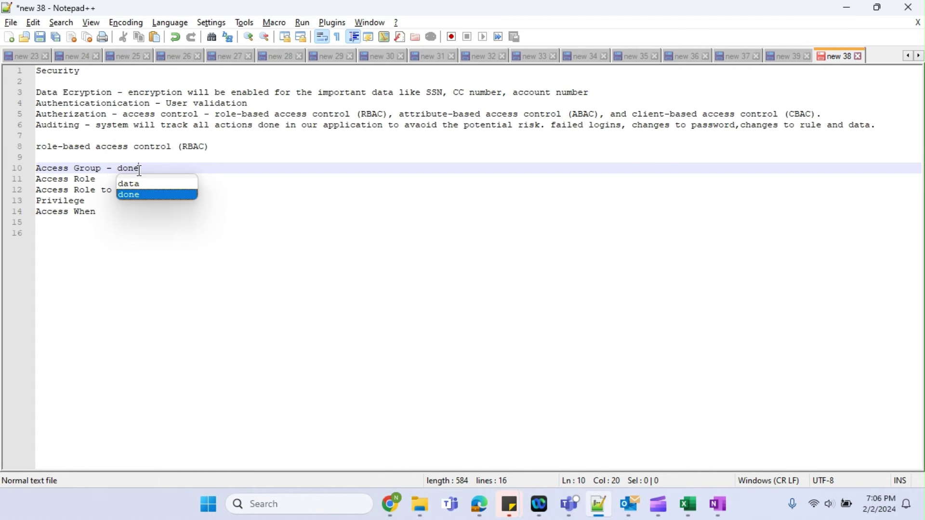
{"action": "left_click", "coordinate": [134, 182]}
{"action": "type", "text": "-"}
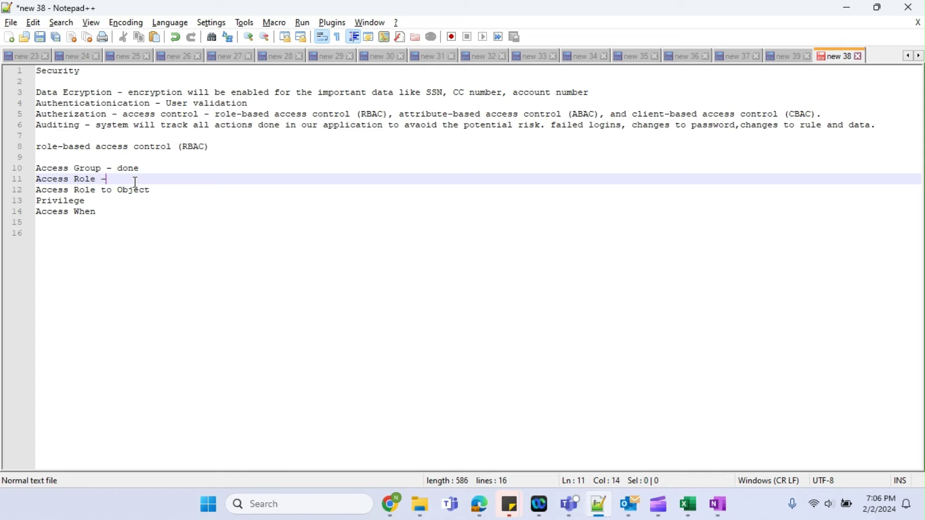
{"action": "type", "text": " done"}
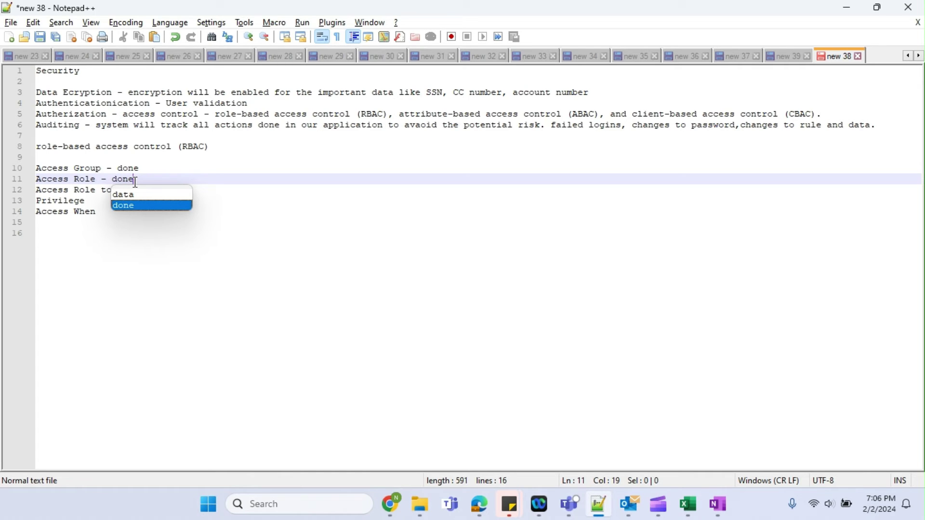
{"action": "left_click", "coordinate": [270, 230]}
- Highlight the next checklist item, Access Role to Object, then return to Pega Dev Studio
{"action": "left_click", "coordinate": [166, 183]}
{"action": "left_click", "coordinate": [164, 193]}
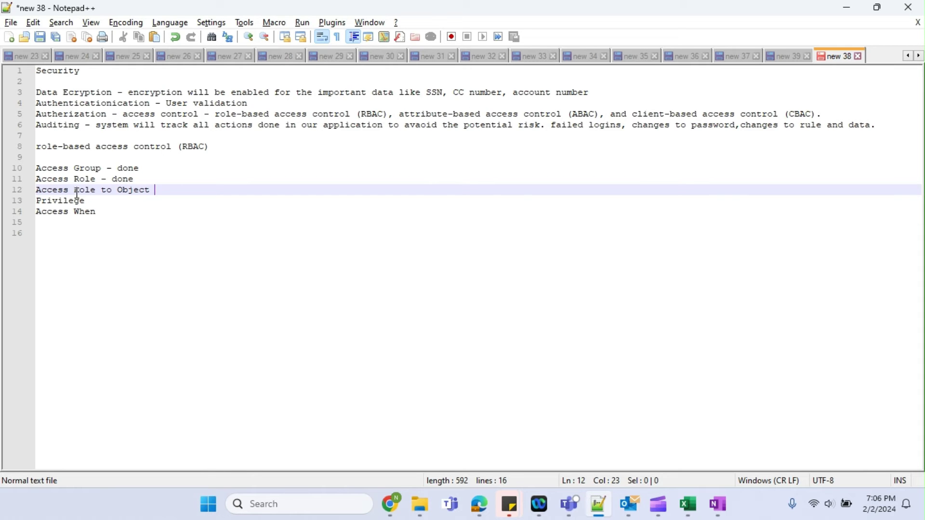
{"action": "left_click_drag", "start_coordinate": [118, 191], "coordinate": [153, 190]}
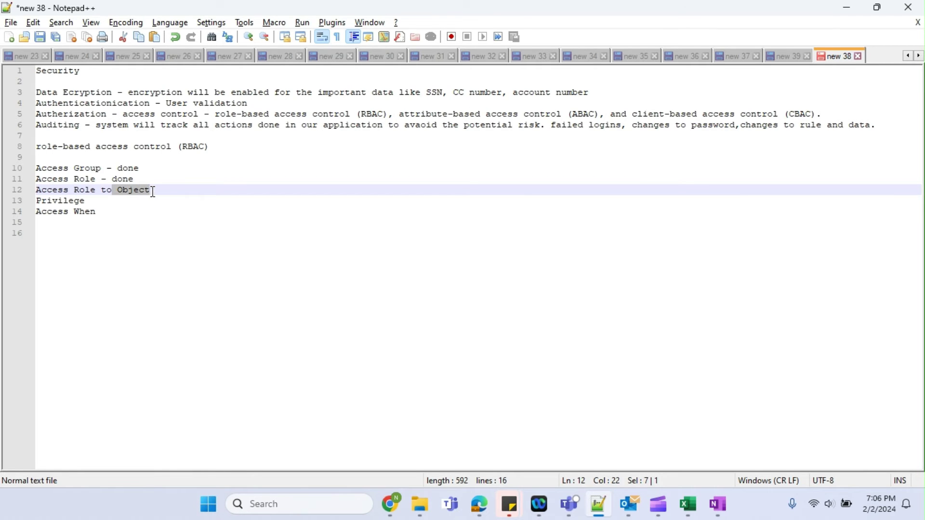
{"action": "double_click", "coordinate": [81, 182]}
{"action": "key", "text": "alt+Tab"}
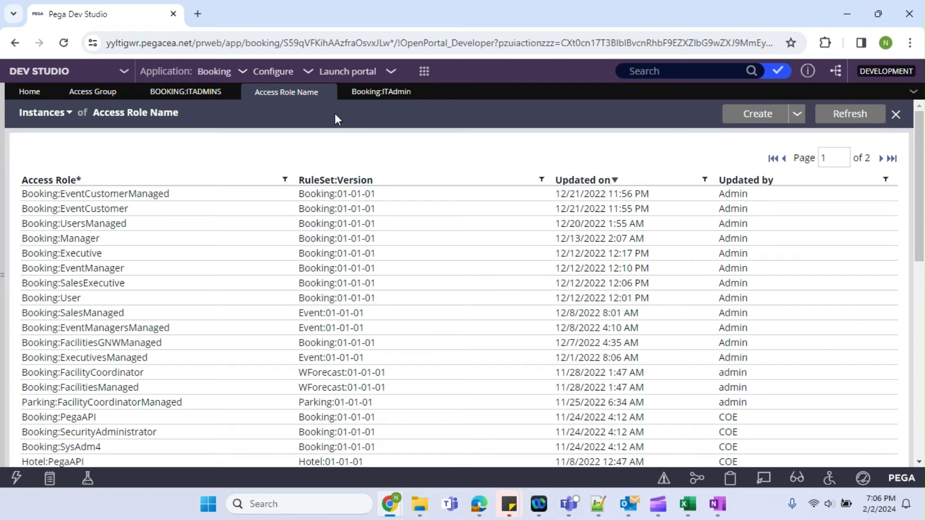
- Reopen the Booking:ITAdmin role, discard an early access class form, and check the role out
{"action": "left_click", "coordinate": [367, 92]}
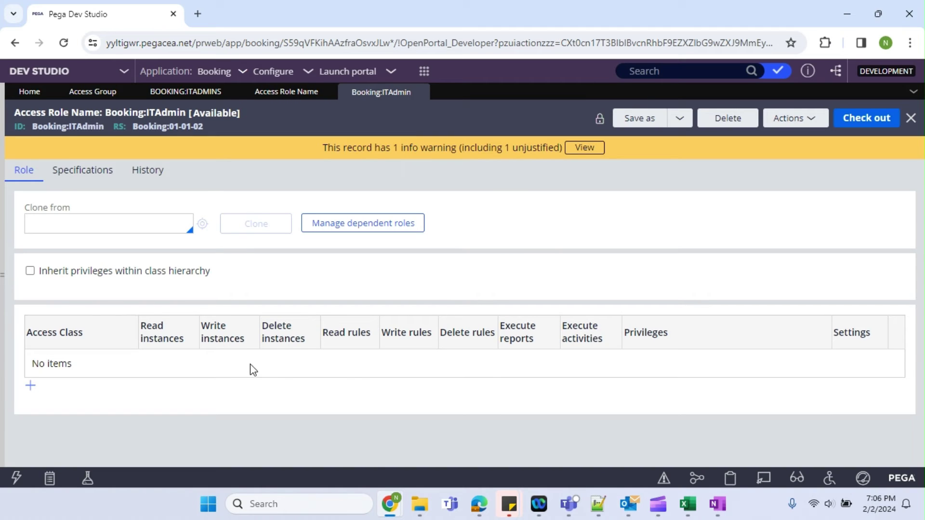
{"action": "left_click", "coordinate": [4, 241]}
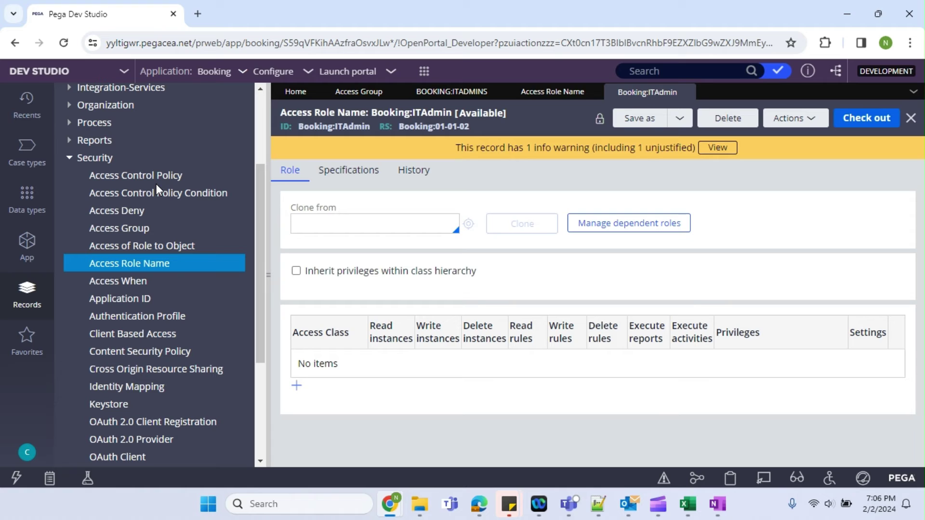
{"action": "left_click", "coordinate": [296, 387]}
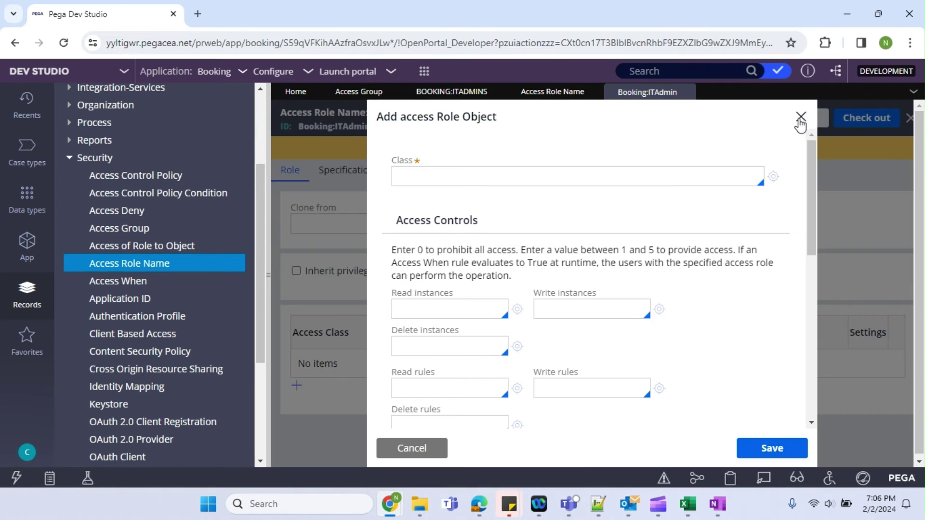
{"action": "left_click", "coordinate": [801, 119]}
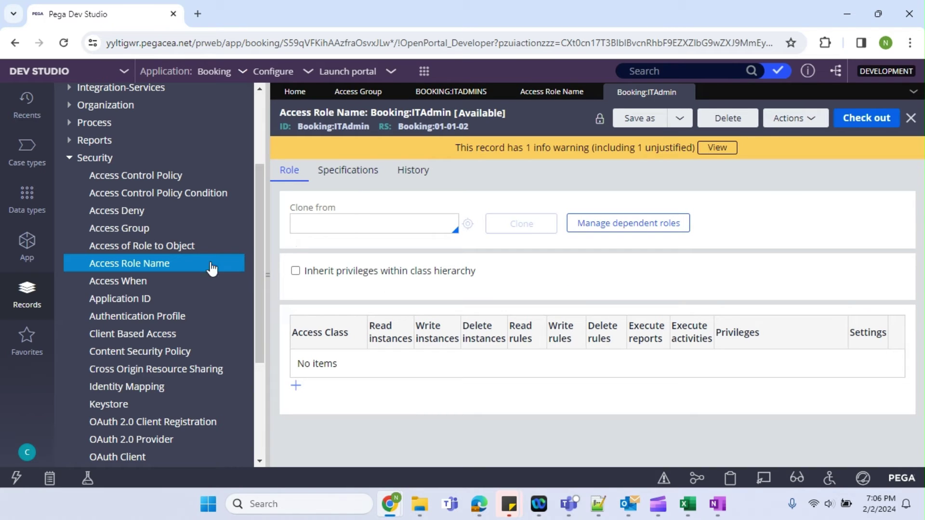
{"action": "left_click", "coordinate": [866, 118]}
{"action": "left_click", "coordinate": [268, 276]}
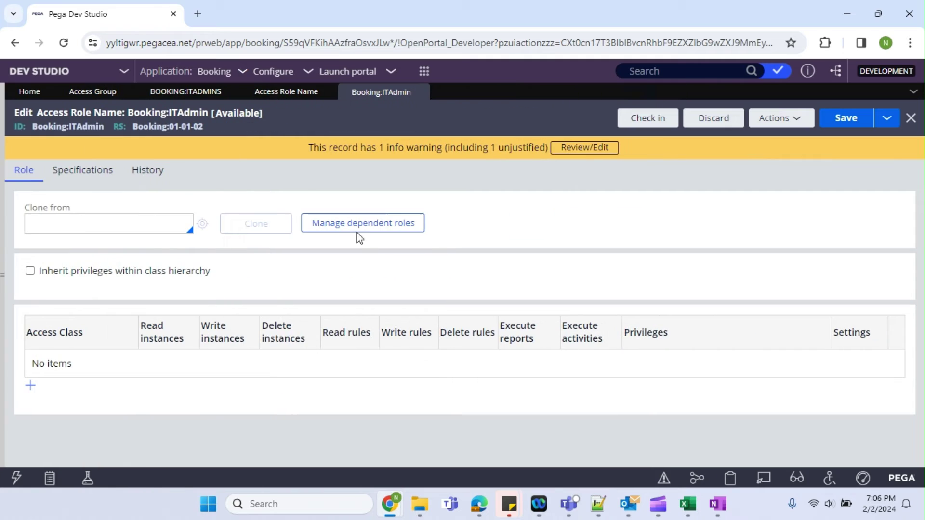
- Start a new access class entry and search the class list for 'booki'
{"action": "left_click", "coordinate": [31, 387]}
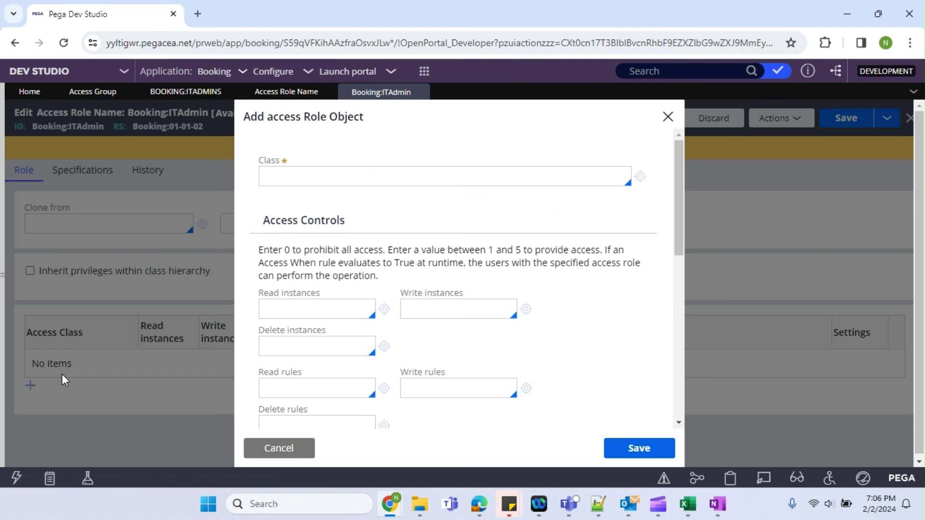
{"action": "left_click", "coordinate": [308, 172]}
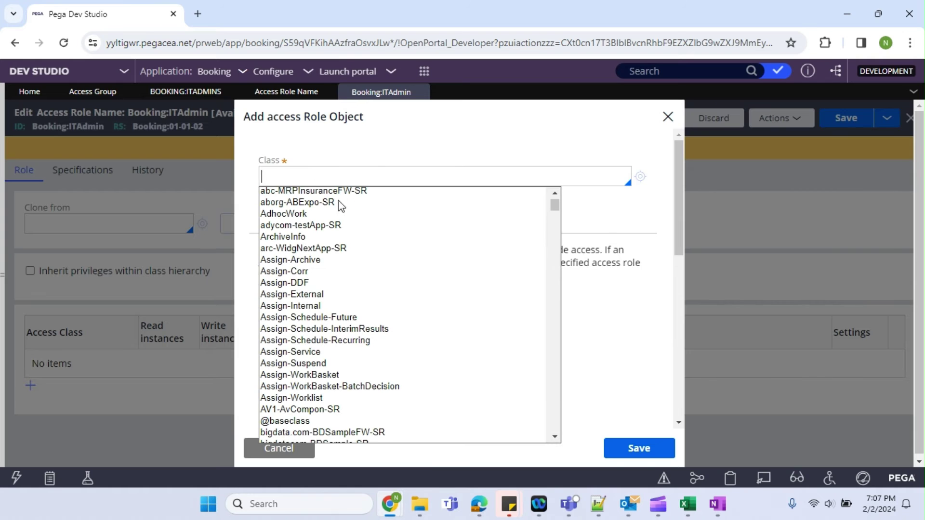
{"action": "scroll", "coordinate": [308, 267], "scroll_direction": "down", "scroll_amount": 3}
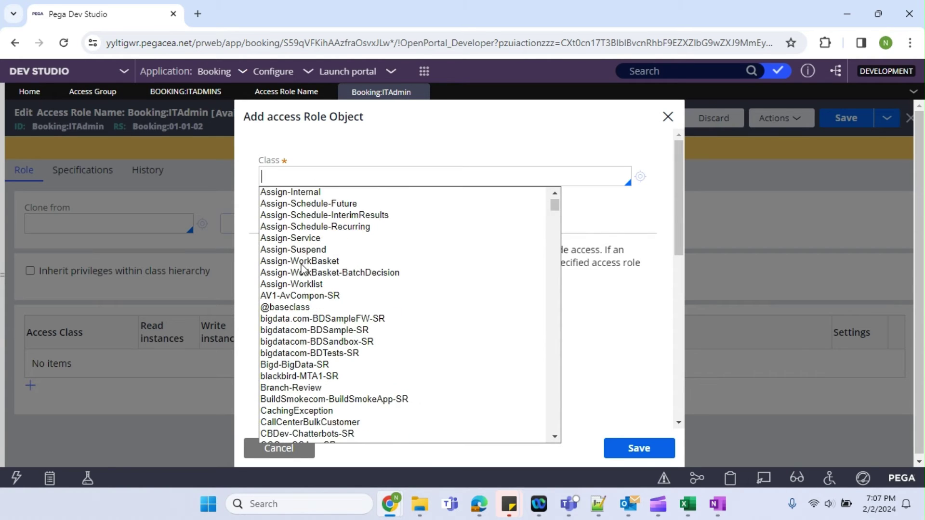
{"action": "scroll", "coordinate": [301, 270], "scroll_direction": "down", "scroll_amount": 10}
{"action": "scroll", "coordinate": [301, 289], "scroll_direction": "down", "scroll_amount": 3}
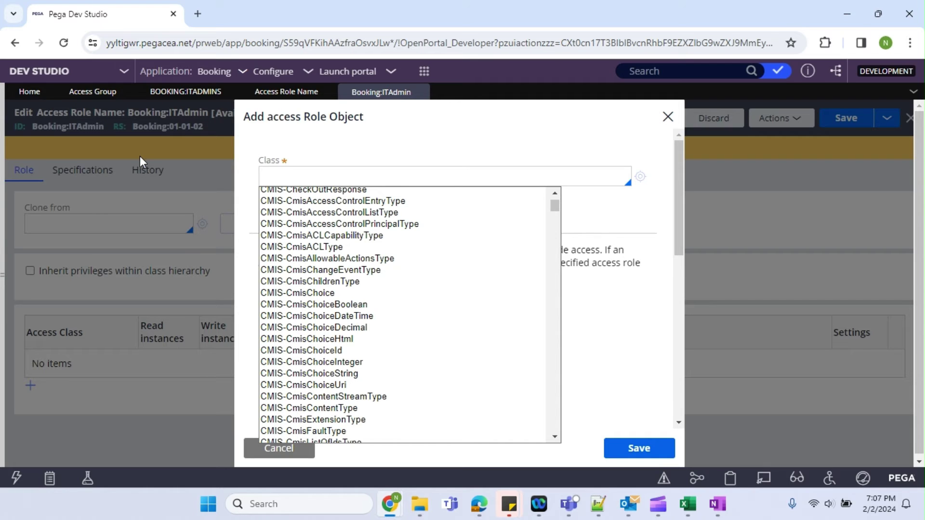
{"action": "type", "text": "booki"}
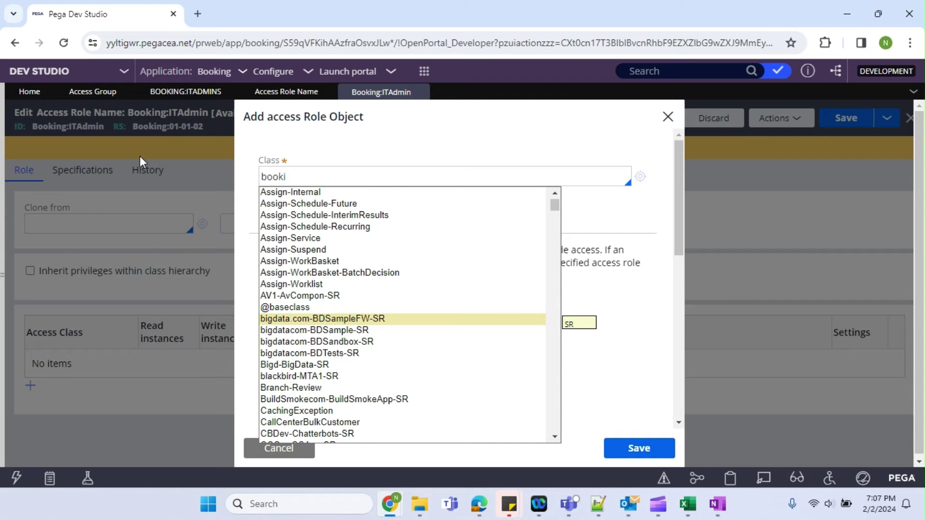
{"action": "scroll", "coordinate": [489, 374], "scroll_direction": "down", "scroll_amount": 8}
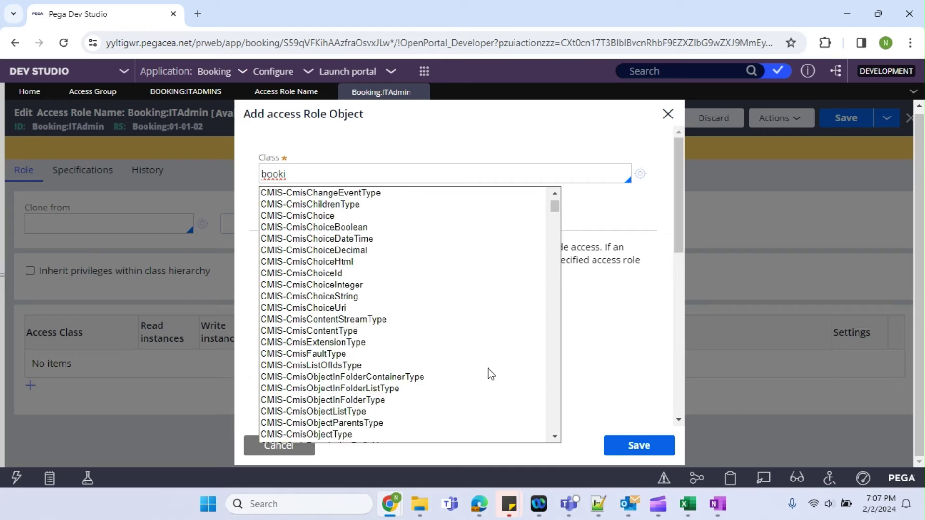
{"action": "mouse_move", "coordinate": [555, 210]}
{"action": "left_mouse_down"}
{"action": "mouse_move", "coordinate": [534, 386]}
{"action": "mouse_move", "coordinate": [555, 434]}
{"action": "mouse_move", "coordinate": [562, 219]}
{"action": "mouse_move", "coordinate": [561, 235]}
{"action": "left_mouse_up"}
- Copy FSG-Booking-Work from the application class tree and paste it into the Class field
{"action": "left_click", "coordinate": [4, 260]}
{"action": "left_click", "coordinate": [27, 245]}
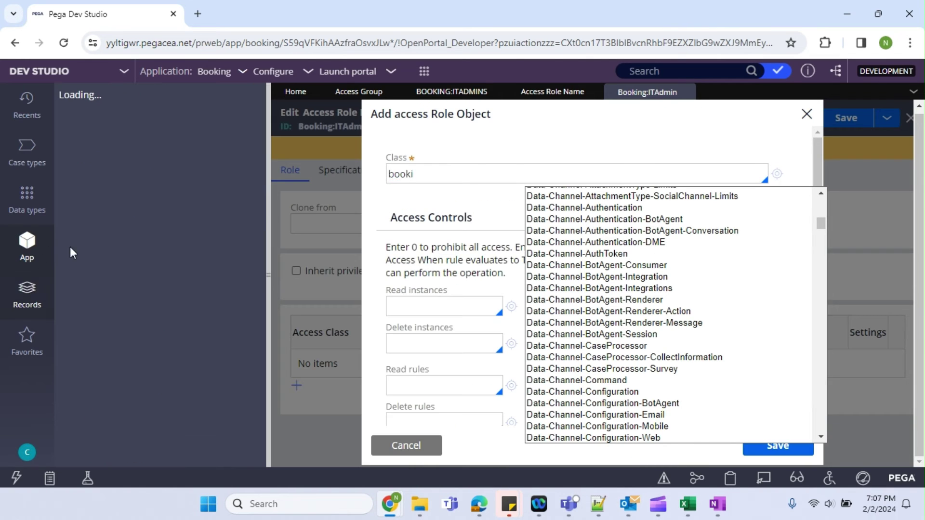
{"action": "left_click", "coordinate": [124, 147]}
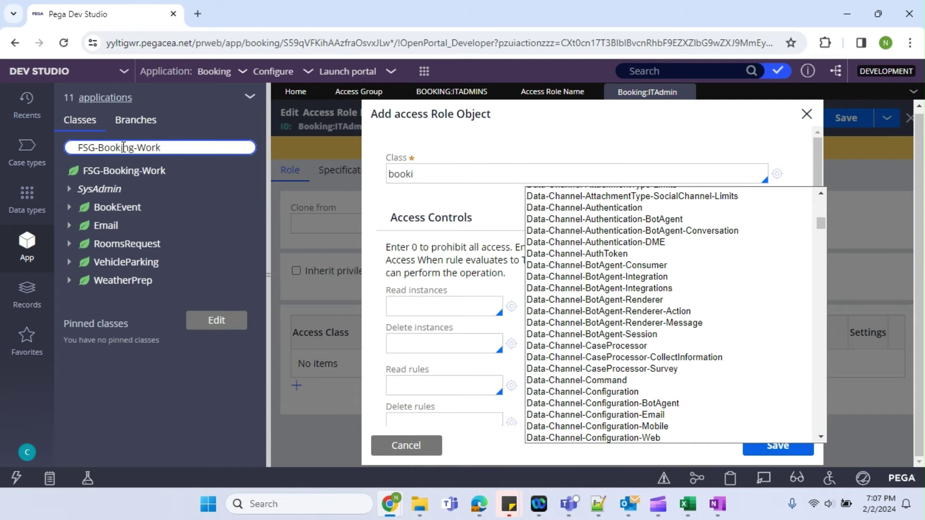
{"action": "key", "text": "ctrl+c"}
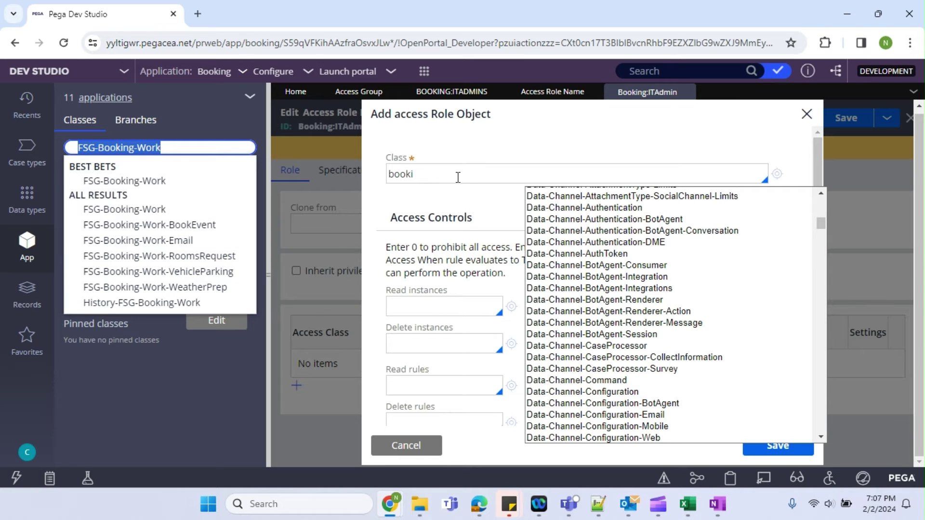
{"action": "left_click", "coordinate": [456, 175]}
{"action": "key", "text": "ctrl+a"}
{"action": "key", "text": "ctrl+v"}
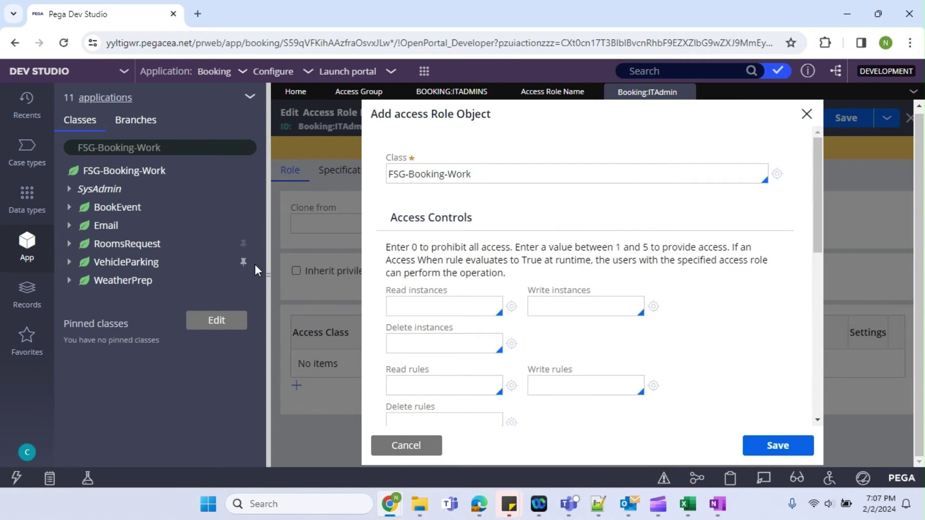
{"action": "left_click", "coordinate": [268, 275]}
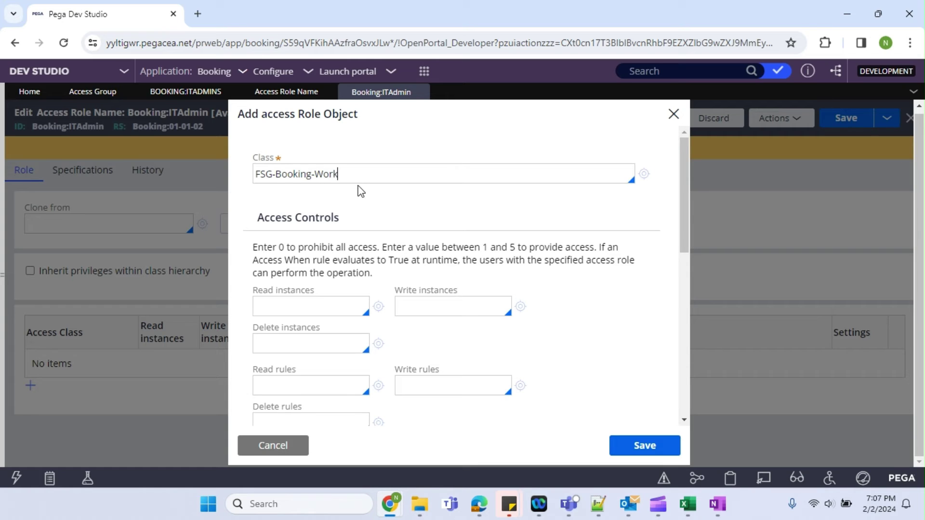
- Begin the Read and Write instances levels, noting 0 prohibits access and 1–5 are allowed
{"action": "scroll", "coordinate": [349, 228], "scroll_direction": "down", "scroll_amount": 2}
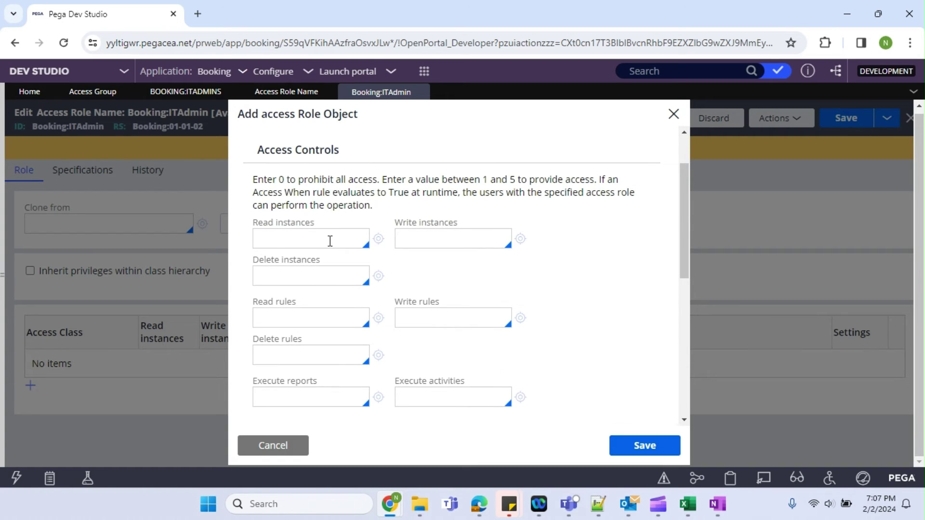
{"action": "left_click", "coordinate": [330, 241]}
{"action": "left_click", "coordinate": [425, 237]}
{"action": "mouse_move", "coordinate": [253, 221]}
{"action": "left_mouse_down"}
{"action": "mouse_move", "coordinate": [317, 224]}
{"action": "mouse_move", "coordinate": [256, 224]}
{"action": "left_mouse_up"}
{"action": "left_click", "coordinate": [322, 223]}
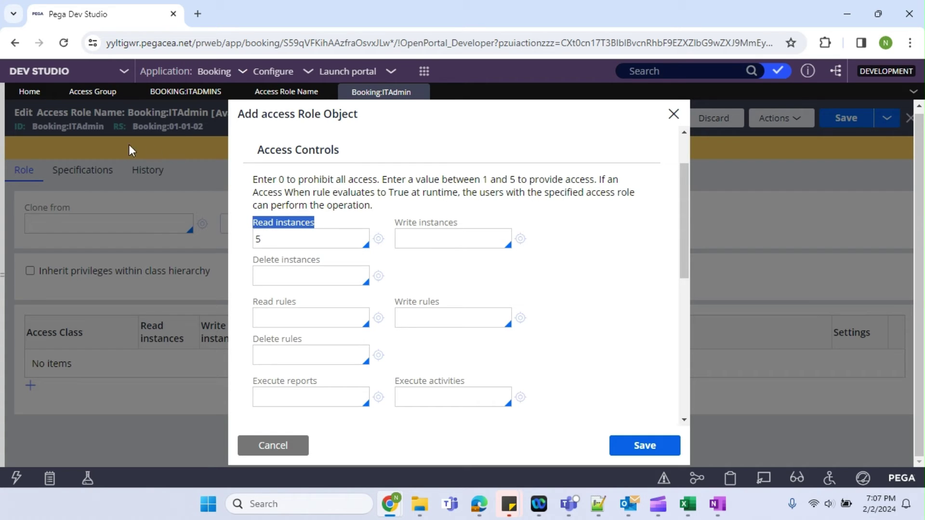
{"action": "scroll", "coordinate": [381, 220], "scroll_direction": "up", "scroll_amount": 2}
{"action": "left_click_drag", "start_coordinate": [343, 174], "coordinate": [252, 179]}
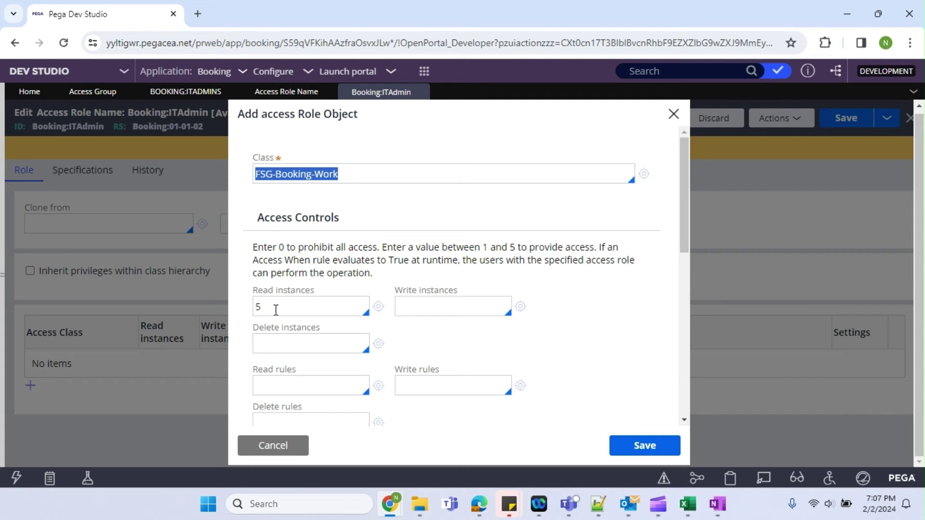
{"action": "left_click_drag", "start_coordinate": [347, 173], "coordinate": [258, 178]}
{"action": "left_click", "coordinate": [442, 248]}
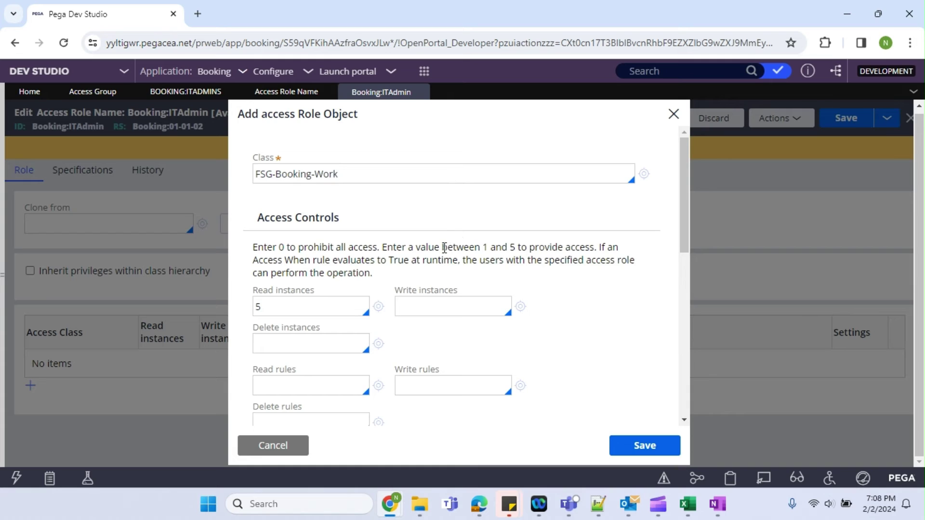
{"action": "left_click_drag", "start_coordinate": [483, 248], "coordinate": [518, 247]}
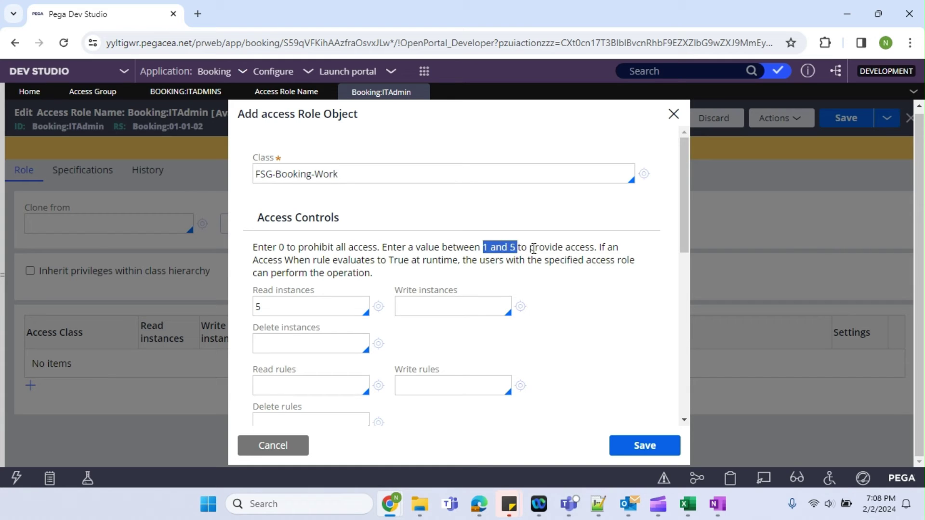
{"action": "left_click", "coordinate": [532, 249]}
{"action": "left_click_drag", "start_coordinate": [279, 247], "coordinate": [336, 246]}
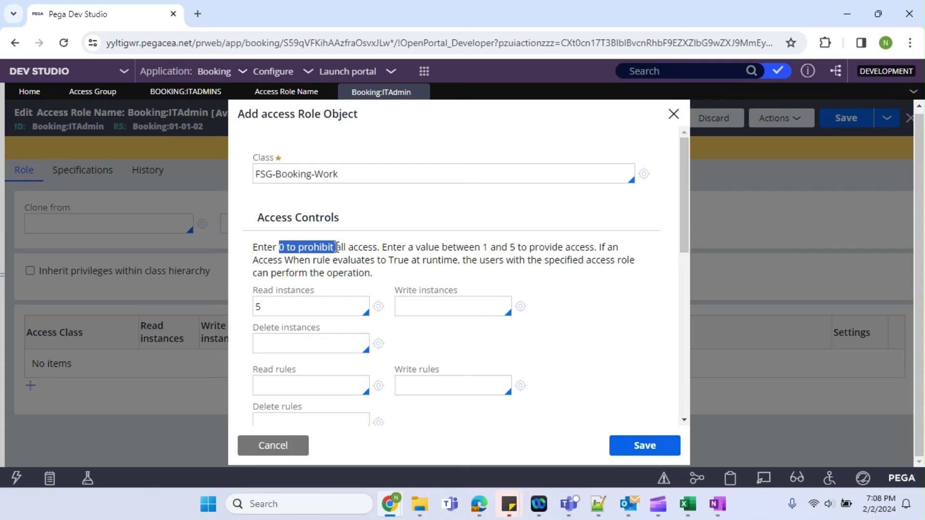
- Re-enter the Read instances level until it reads 5
{"action": "left_click_drag", "start_coordinate": [295, 303], "coordinate": [260, 308]}
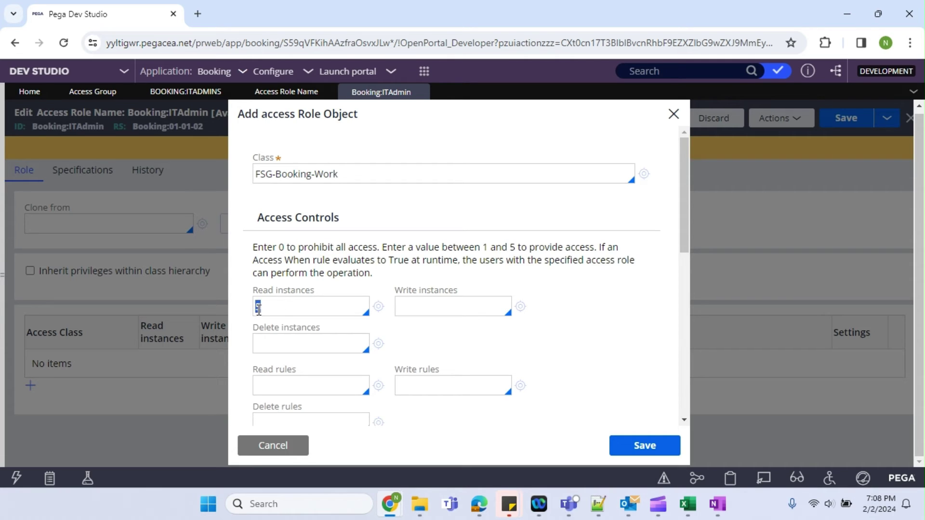
{"action": "key", "text": "BackSpace"}
{"action": "type", "text": "0"}
{"action": "type", "text": "5"}
{"action": "left_click_drag", "start_coordinate": [357, 172], "coordinate": [254, 180]}
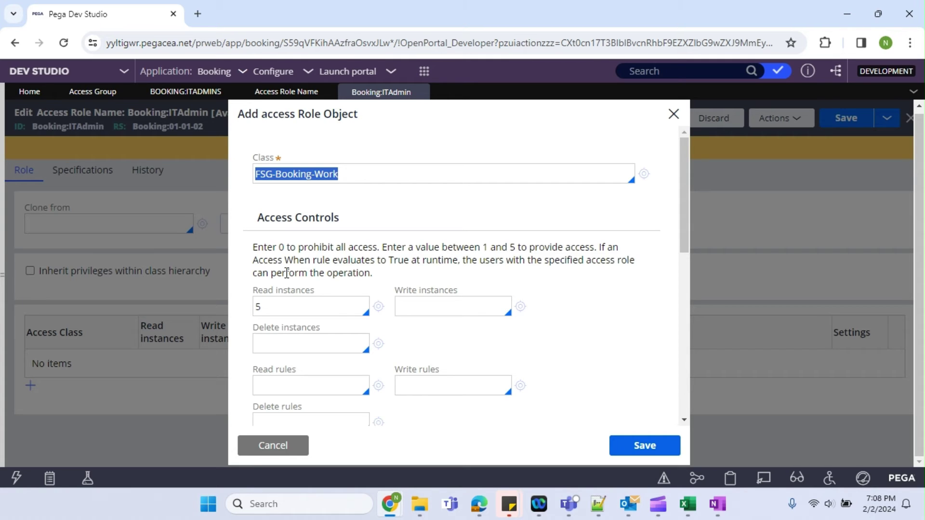
{"action": "left_click_drag", "start_coordinate": [326, 291], "coordinate": [254, 292]}
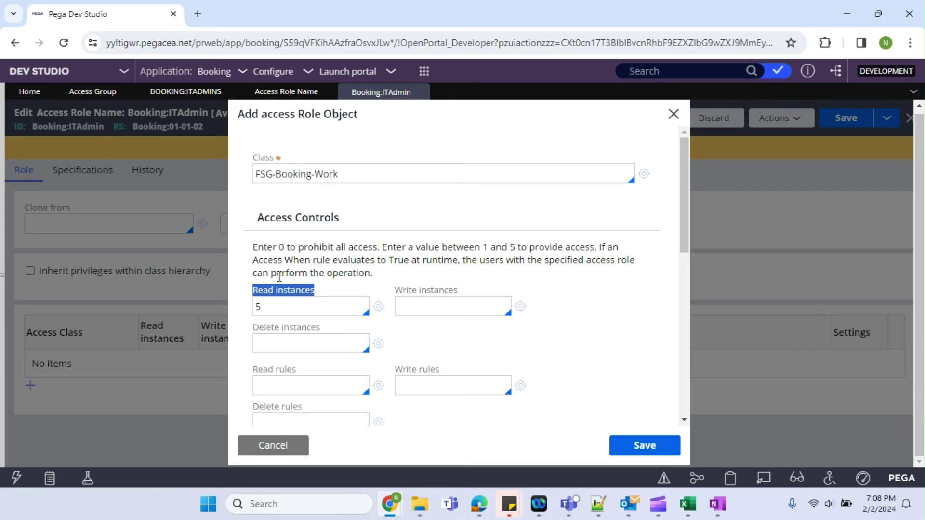
{"action": "left_click", "coordinate": [276, 309]}
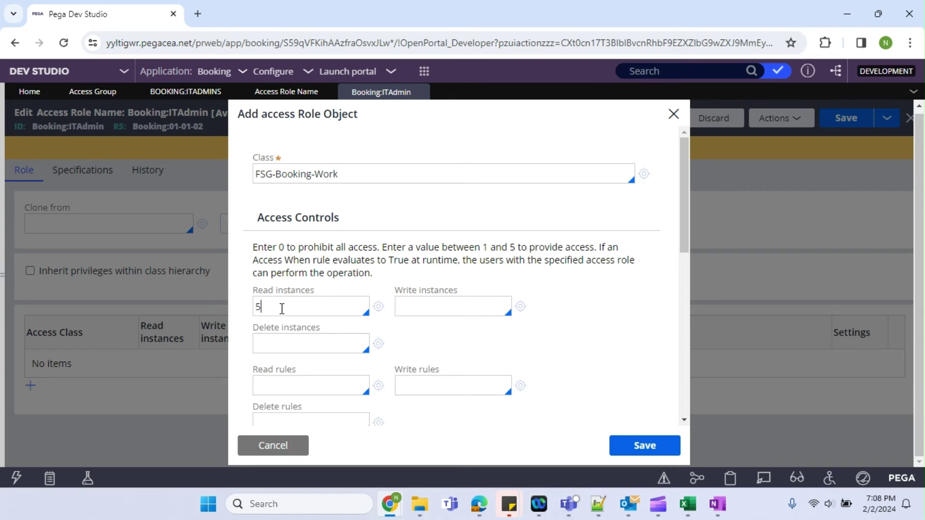
{"action": "key", "text": "BackSpace"}
{"action": "type", "text": "4"}
{"action": "key", "text": "BackSpace"}
{"action": "type", "text": "33"}
{"action": "key", "text": "BackSpace"}
{"action": "type", "text": "55"}
- Set the remaining controls like Delete instances and Execute reports to 5, review all eight, and save
{"action": "left_click", "coordinate": [308, 346]}
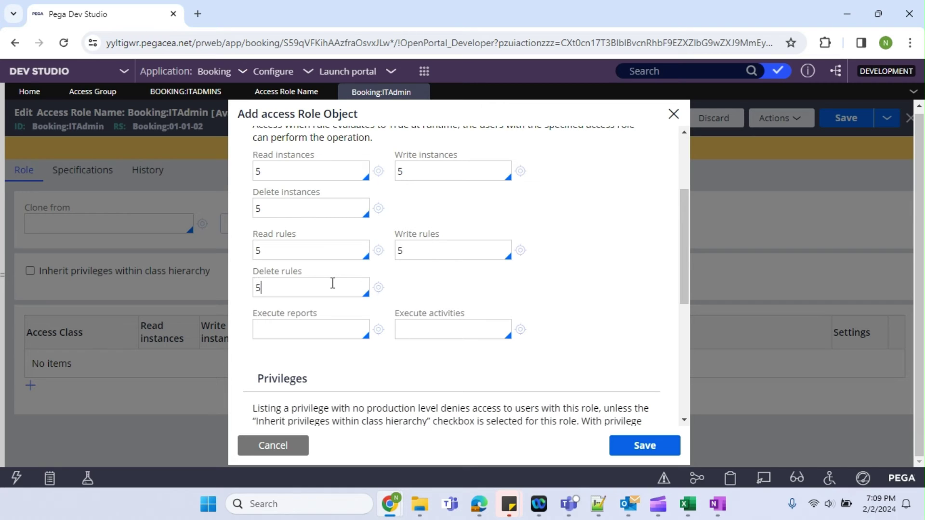
{"action": "left_click", "coordinate": [333, 327]}
{"action": "scroll", "coordinate": [409, 330], "scroll_direction": "up", "scroll_amount": 3}
{"action": "scroll", "coordinate": [315, 323], "scroll_direction": "down", "scroll_amount": 1}
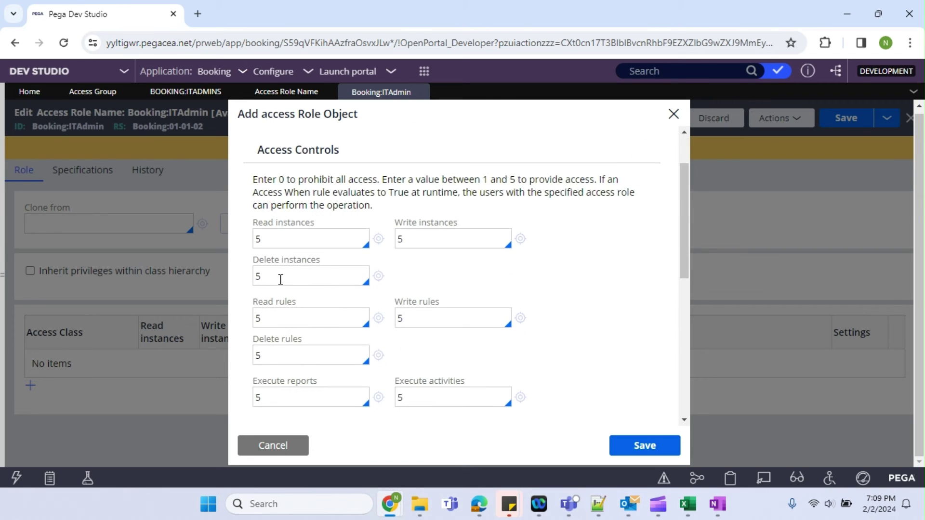
{"action": "left_click_drag", "start_coordinate": [253, 222], "coordinate": [315, 225]}
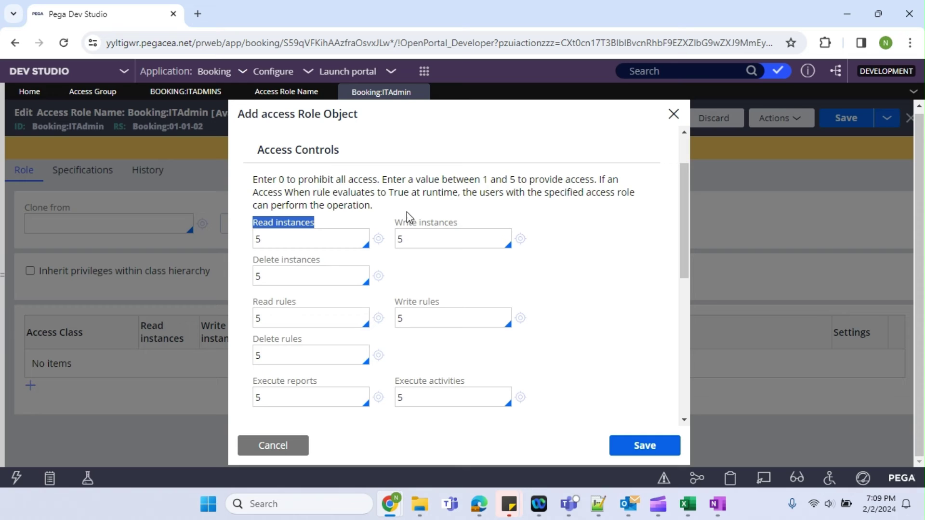
{"action": "left_click_drag", "start_coordinate": [389, 222], "coordinate": [480, 230]}
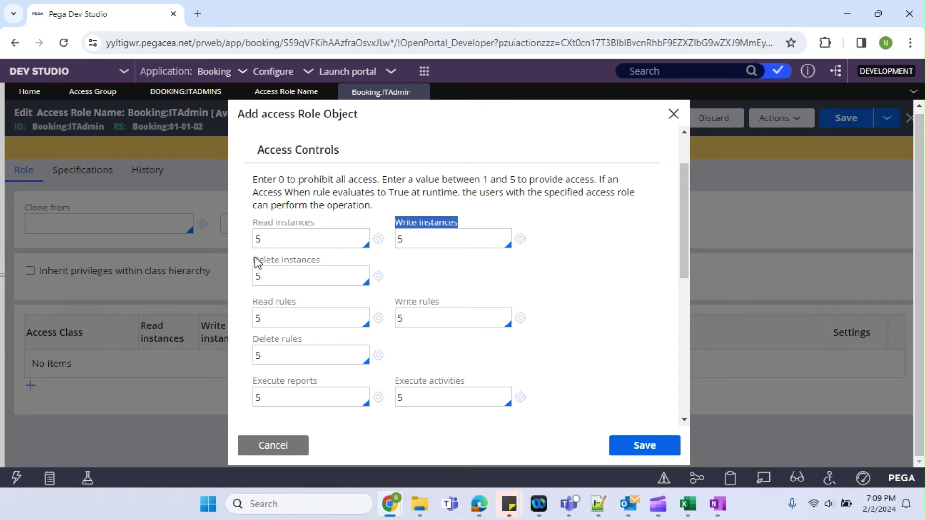
{"action": "left_click_drag", "start_coordinate": [253, 260], "coordinate": [342, 265]}
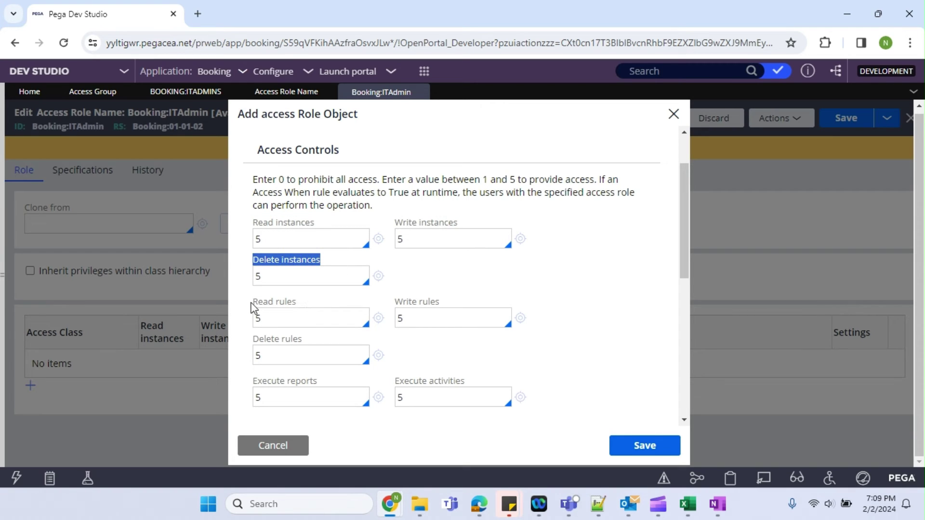
{"action": "left_click_drag", "start_coordinate": [252, 303], "coordinate": [310, 309]}
{"action": "left_click_drag", "start_coordinate": [411, 302], "coordinate": [463, 303]}
{"action": "left_click_drag", "start_coordinate": [252, 339], "coordinate": [313, 345]}
{"action": "scroll", "coordinate": [313, 345], "scroll_direction": "down", "scroll_amount": 2}
{"action": "left_click_drag", "start_coordinate": [253, 314], "coordinate": [319, 314]}
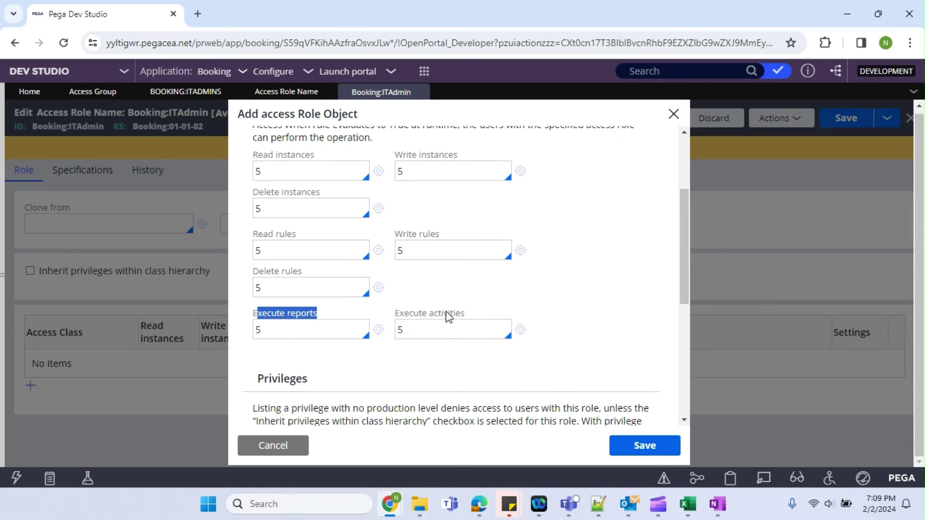
{"action": "left_click_drag", "start_coordinate": [385, 312], "coordinate": [471, 317]}
{"action": "scroll", "coordinate": [470, 317], "scroll_direction": "down", "scroll_amount": 5}
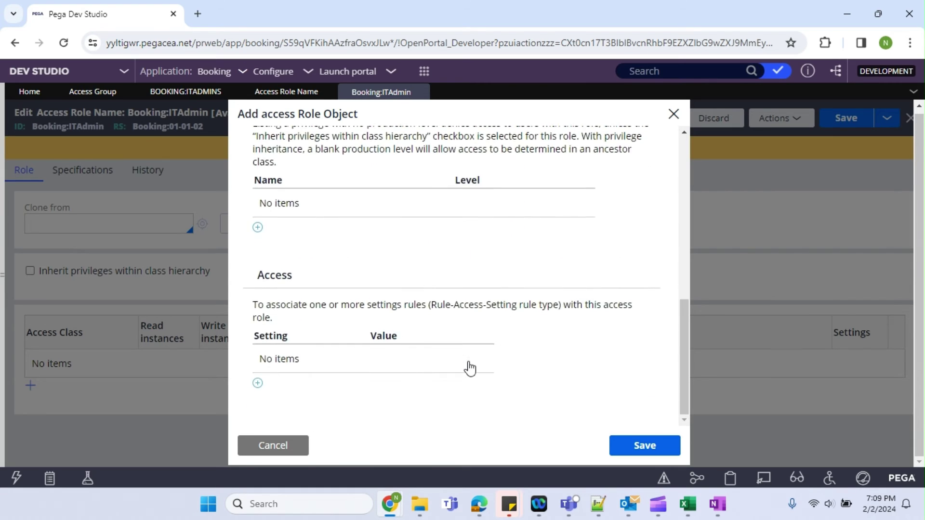
{"action": "scroll", "coordinate": [472, 367], "scroll_direction": "up", "scroll_amount": 8}
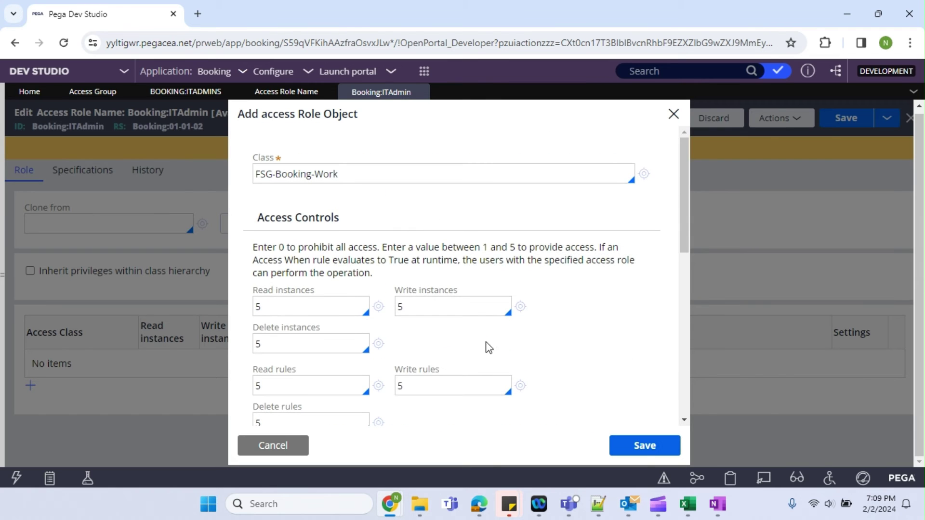
{"action": "left_click", "coordinate": [642, 449]}
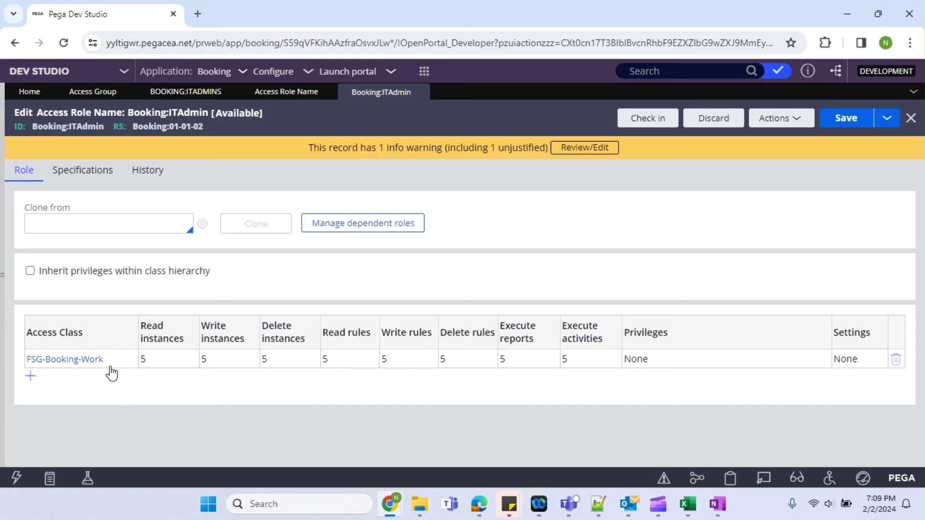
{"action": "left_click_drag", "start_coordinate": [106, 358], "coordinate": [32, 362]}
- Save Booking:ITAdmin and open the Access of Role to Object instance list
{"action": "left_click", "coordinate": [846, 118]}
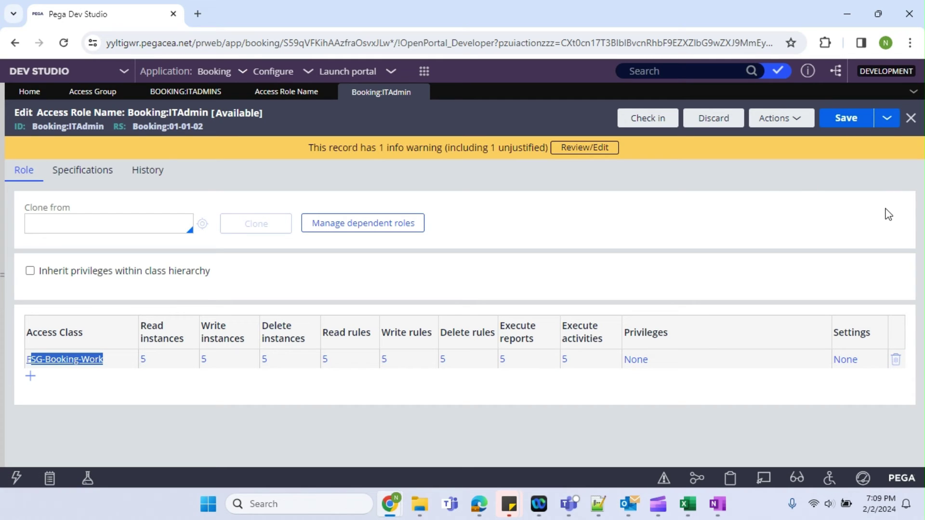
{"action": "left_click", "coordinate": [265, 92]}
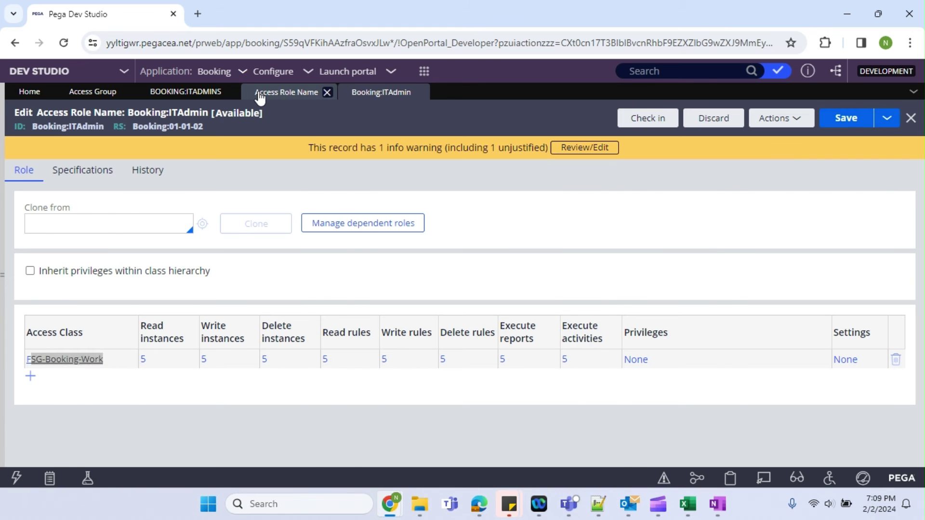
{"action": "left_click", "coordinate": [4, 229]}
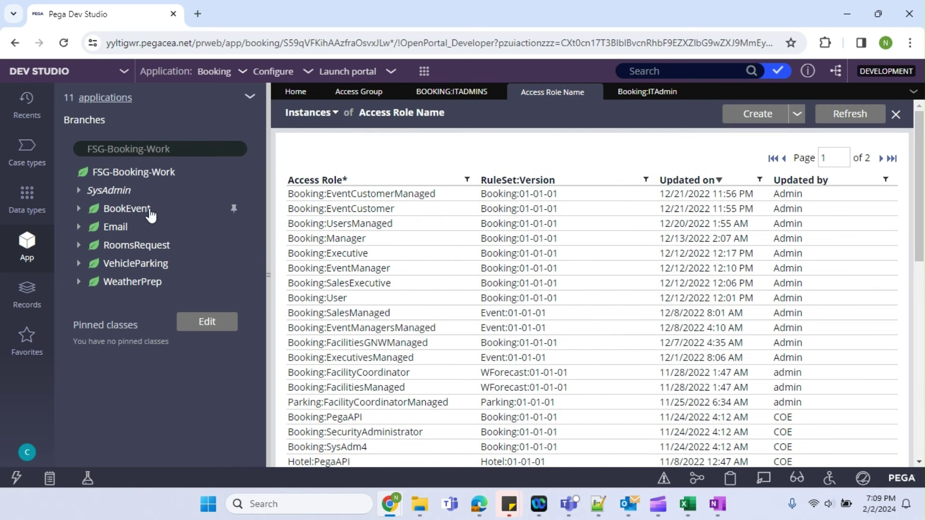
{"action": "left_click", "coordinate": [27, 296]}
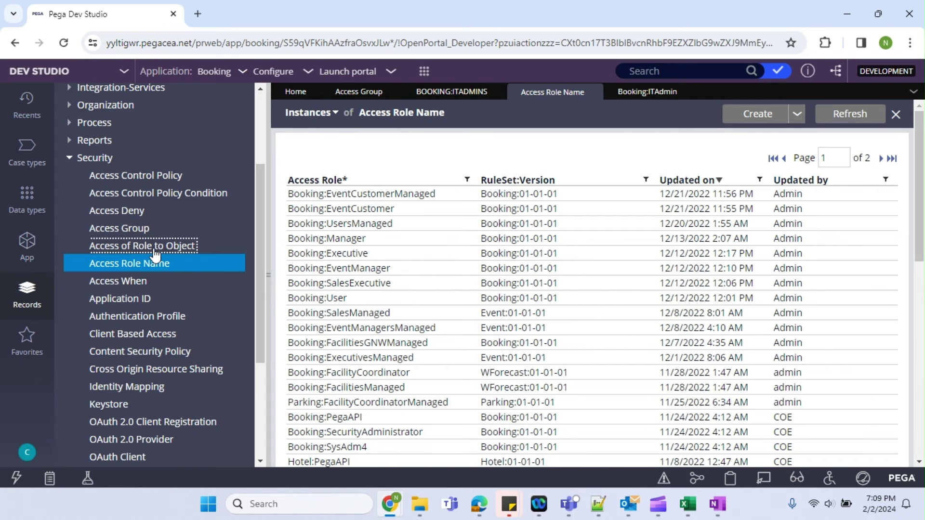
{"action": "left_click", "coordinate": [147, 245]}
{"action": "left_click", "coordinate": [270, 292]}
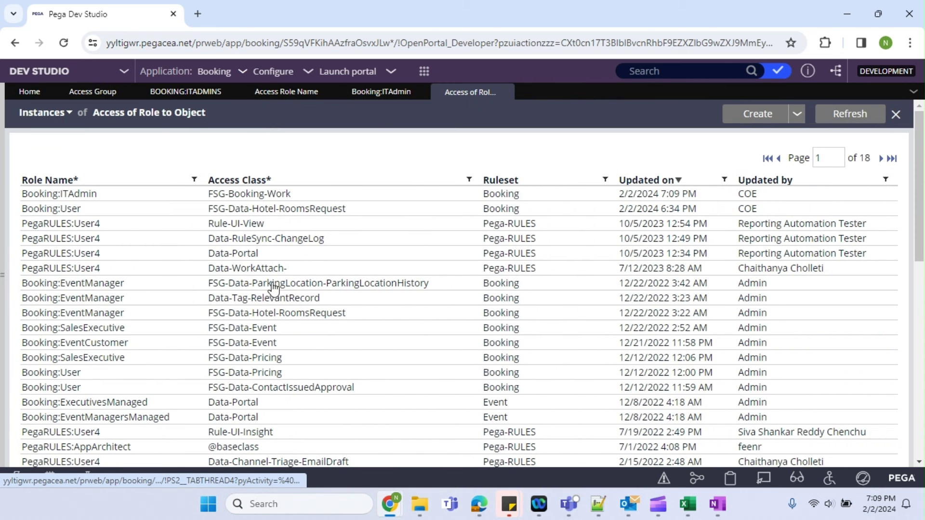
{"action": "left_click", "coordinate": [765, 121]}
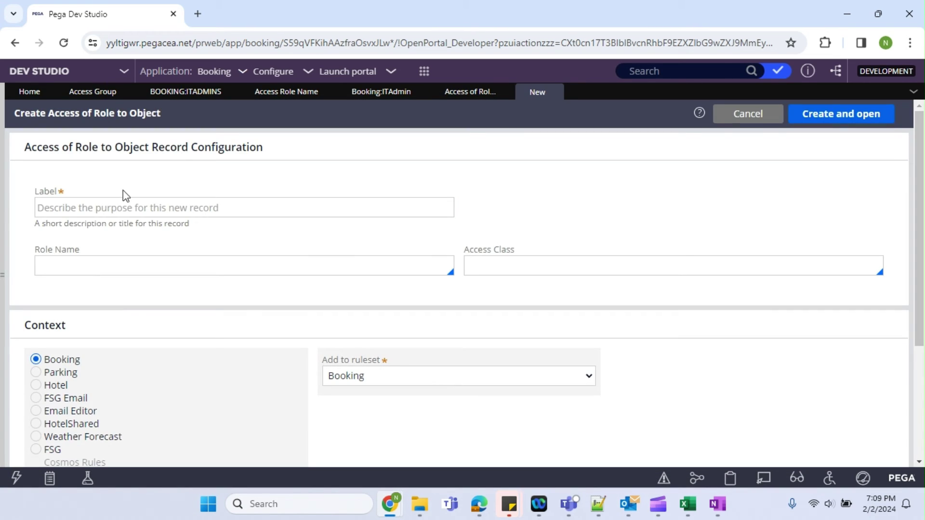
{"action": "left_click", "coordinate": [128, 207]}
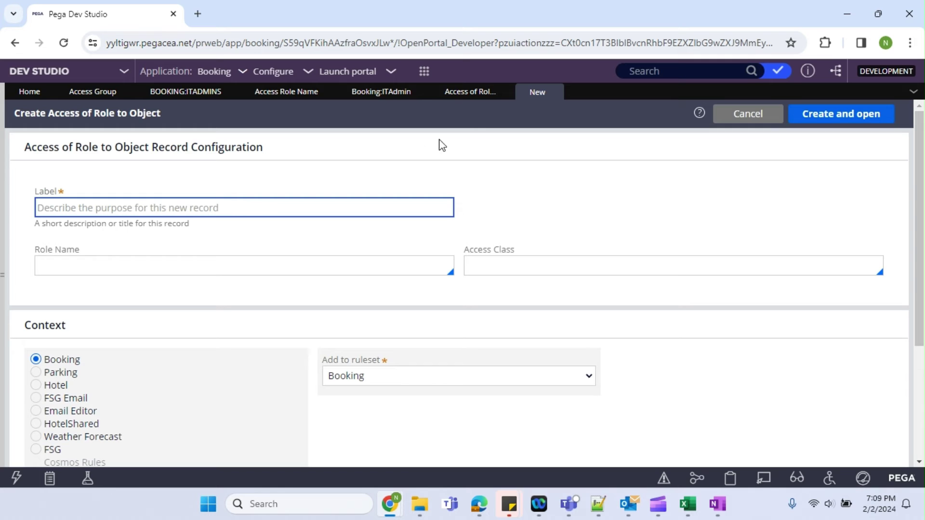
{"action": "left_click", "coordinate": [464, 92]}
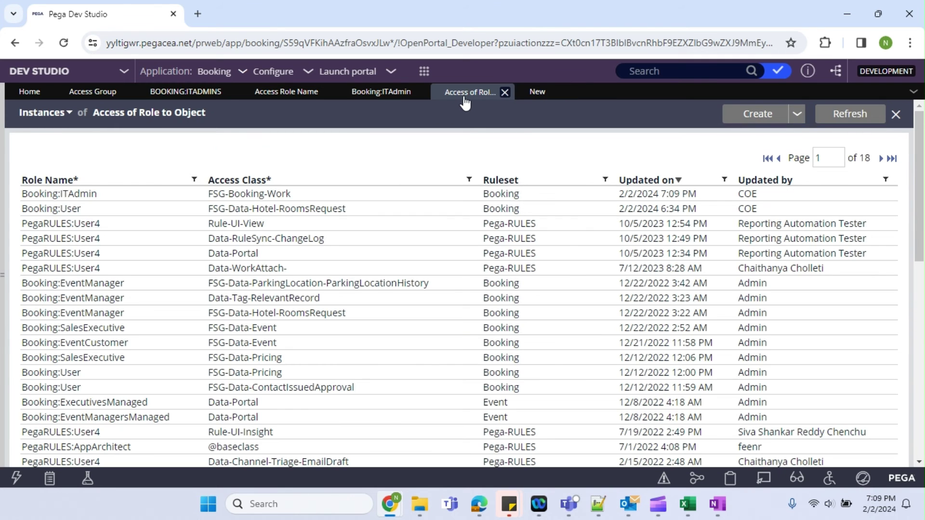
- Inspect the existing Booking:User record for FSG-Data-Hotel-RoomsRequest, then focus the class filter
{"action": "mouse_move", "coordinate": [4, 240]}
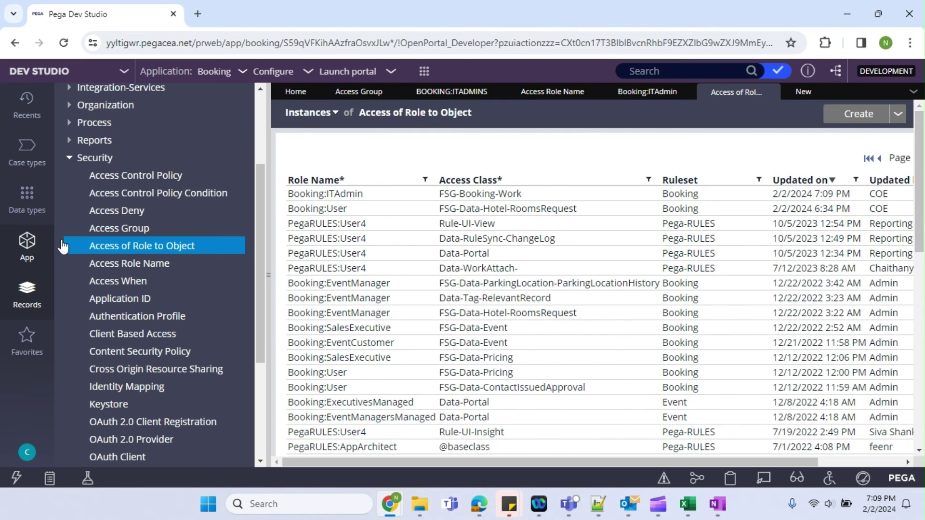
{"action": "left_click", "coordinate": [27, 244]}
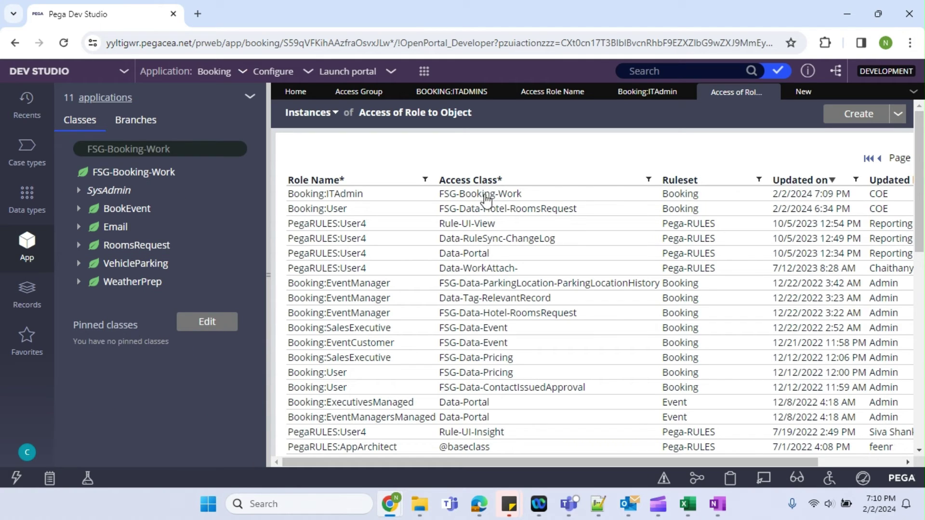
{"action": "left_click", "coordinate": [536, 211]}
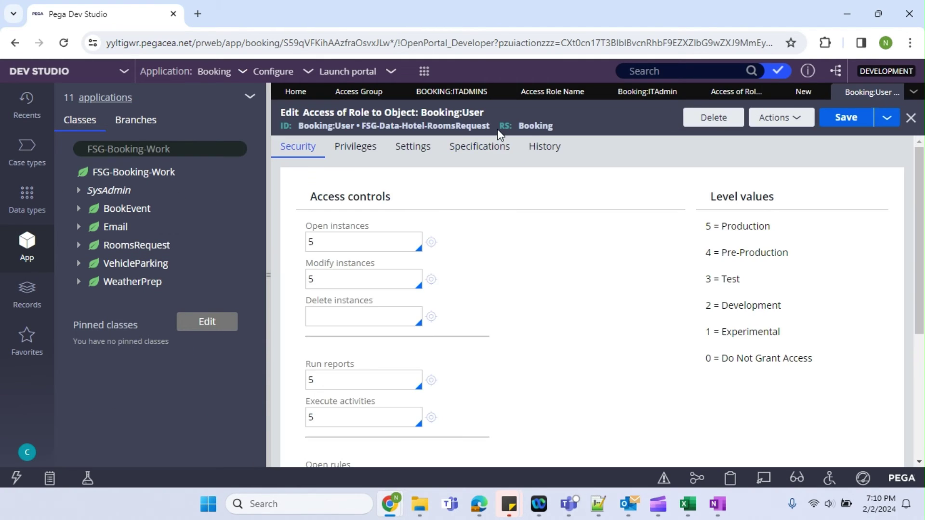
{"action": "left_click_drag", "start_coordinate": [490, 127], "coordinate": [355, 125]}
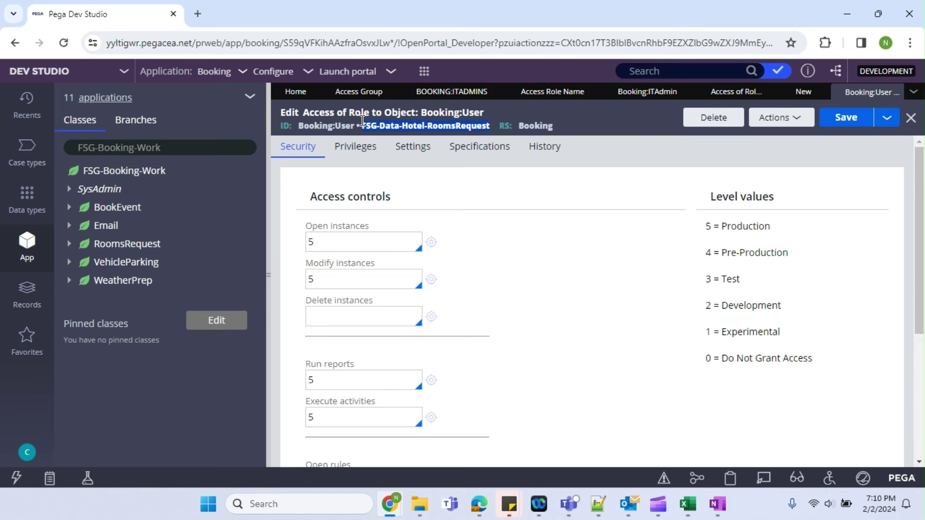
{"action": "left_click", "coordinate": [911, 118]}
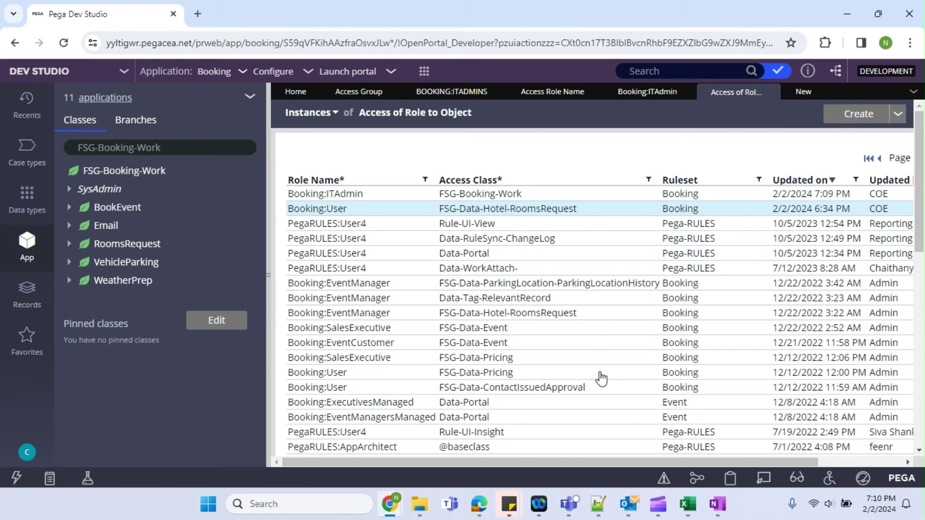
{"action": "scroll", "coordinate": [603, 379], "scroll_direction": "down", "scroll_amount": 2}
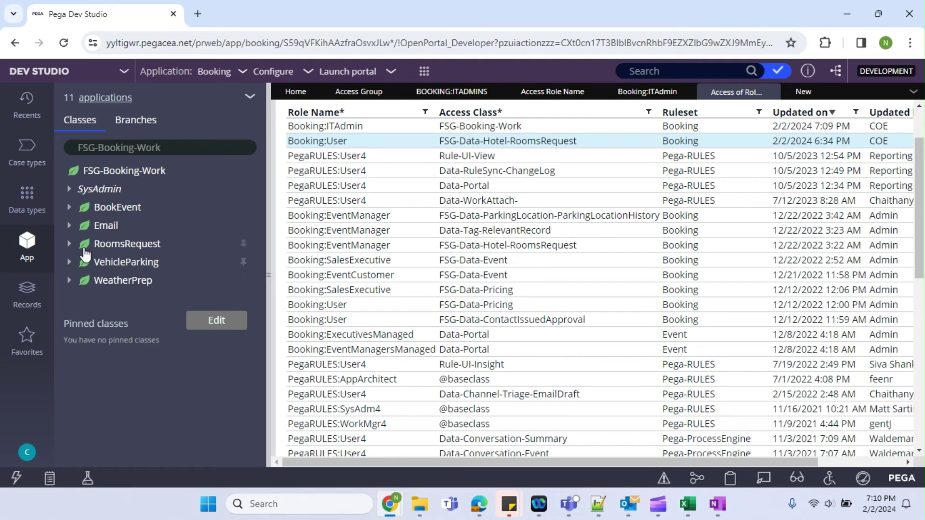
{"action": "left_click", "coordinate": [147, 146]}
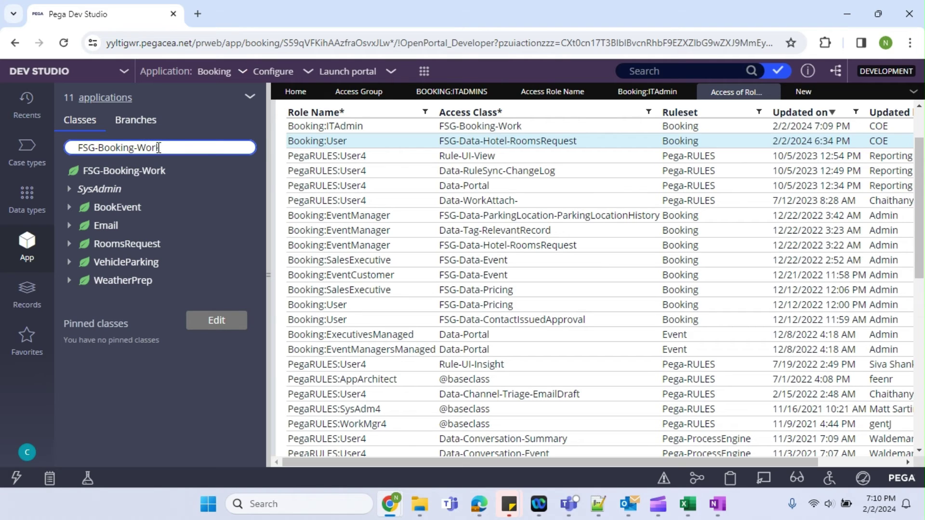
- Filter the class explorer to FSG-Booking-Work-Email and select its name for copying
{"action": "double_click", "coordinate": [145, 148]}
{"action": "left_click", "coordinate": [204, 151]}
{"action": "type", "text": "-"}
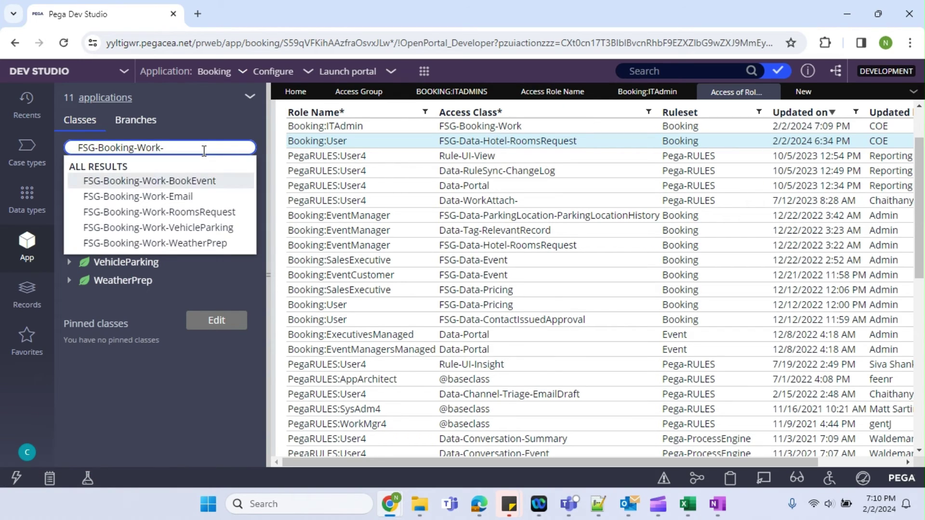
{"action": "key", "text": "Down"}
{"action": "key", "text": "Return"}
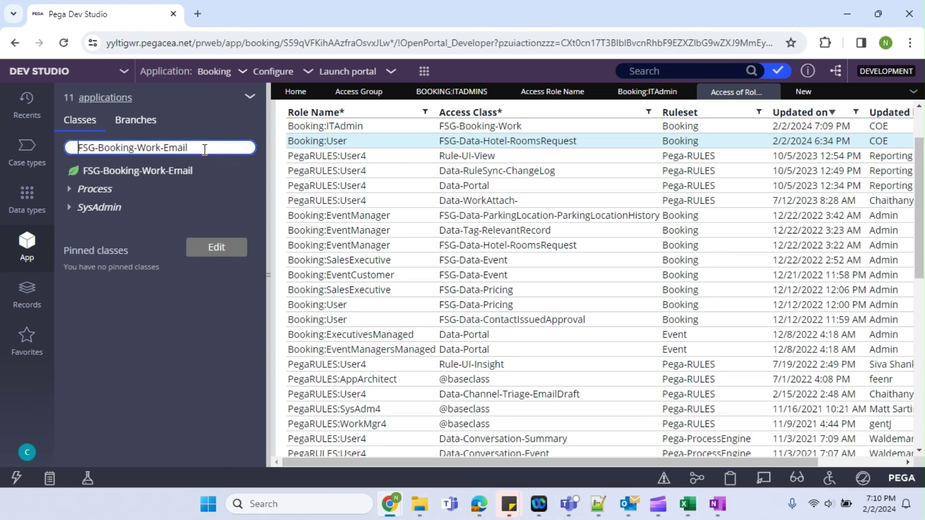
{"action": "left_click", "coordinate": [209, 146]}
{"action": "key", "text": "ctrl+a"}
{"action": "key", "text": "ctrl+c"}
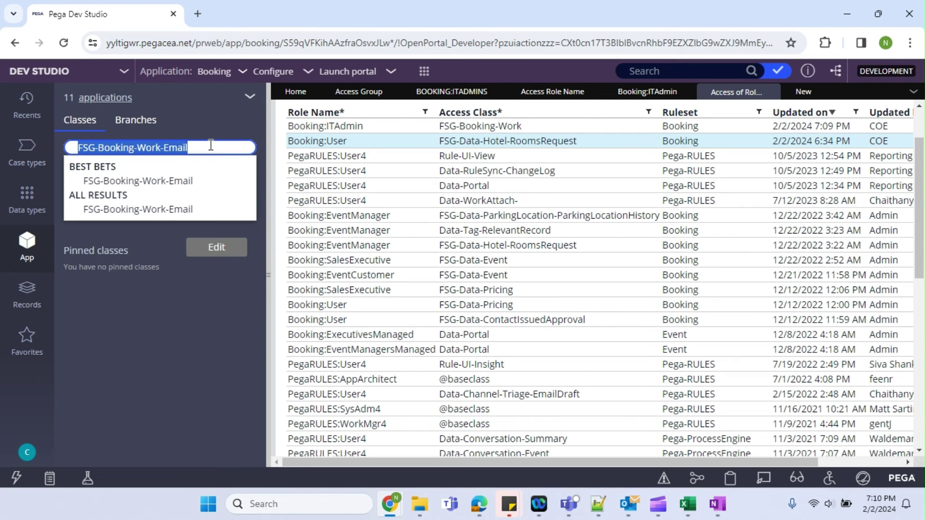
- Start a new record labelled FSG-Booking-Work-Email and accept a suggested role name
{"action": "left_click", "coordinate": [802, 91]}
{"action": "left_click", "coordinate": [348, 207]}
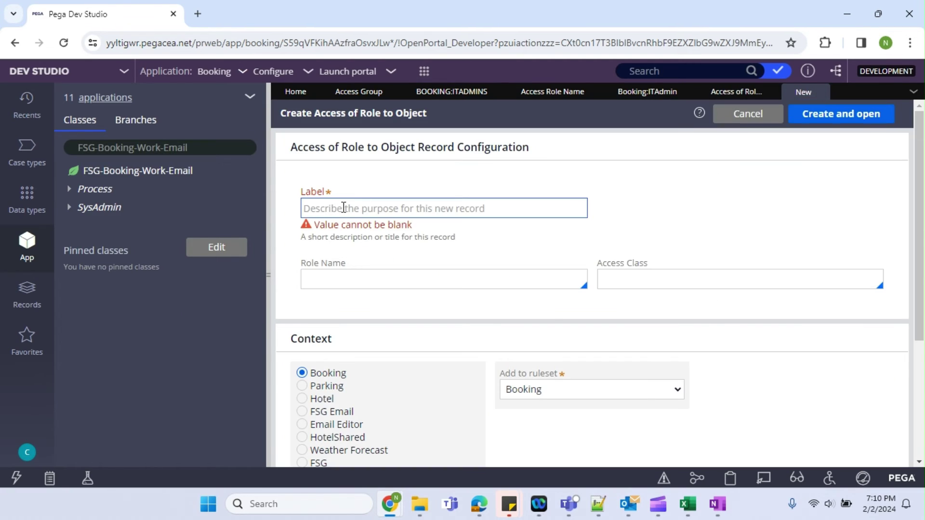
{"action": "key", "text": "ctrl+v"}
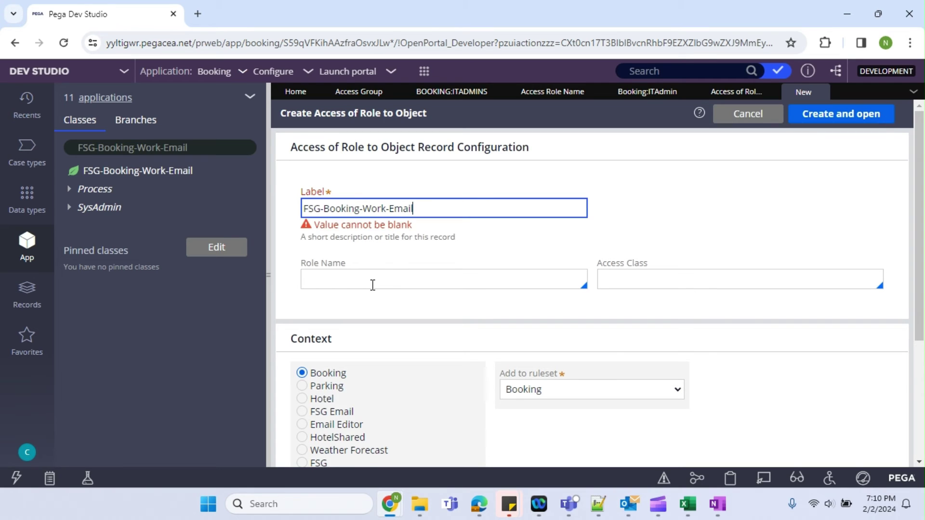
{"action": "left_click", "coordinate": [372, 285]}
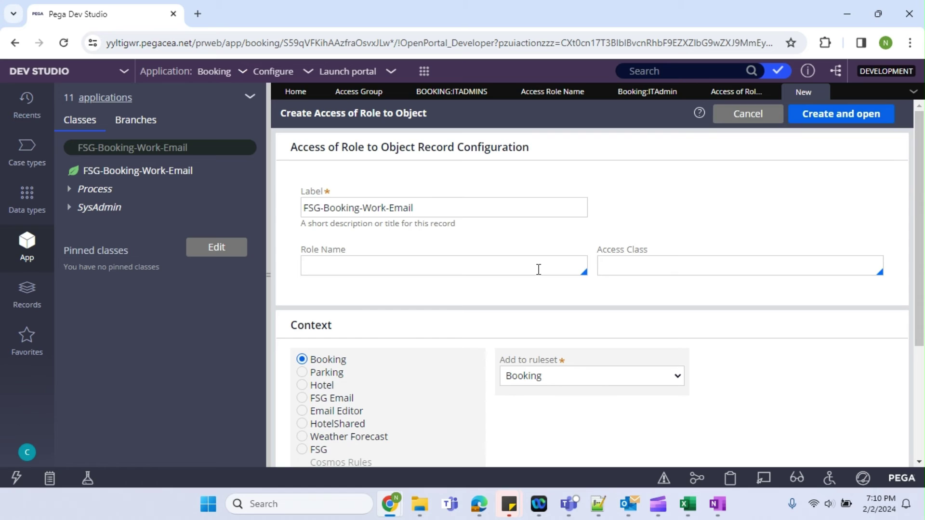
{"action": "left_click", "coordinate": [267, 275]}
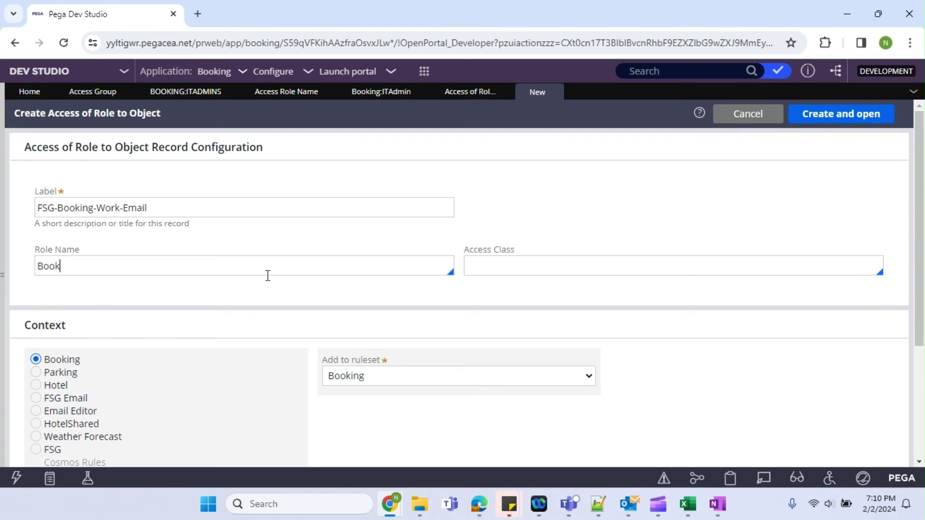
{"action": "key", "text": "Return"}
- Correct the role to Booking:ITAdmin, set access class FSG-Booking-Work-Email, and create the record
{"action": "left_click", "coordinate": [292, 262]}
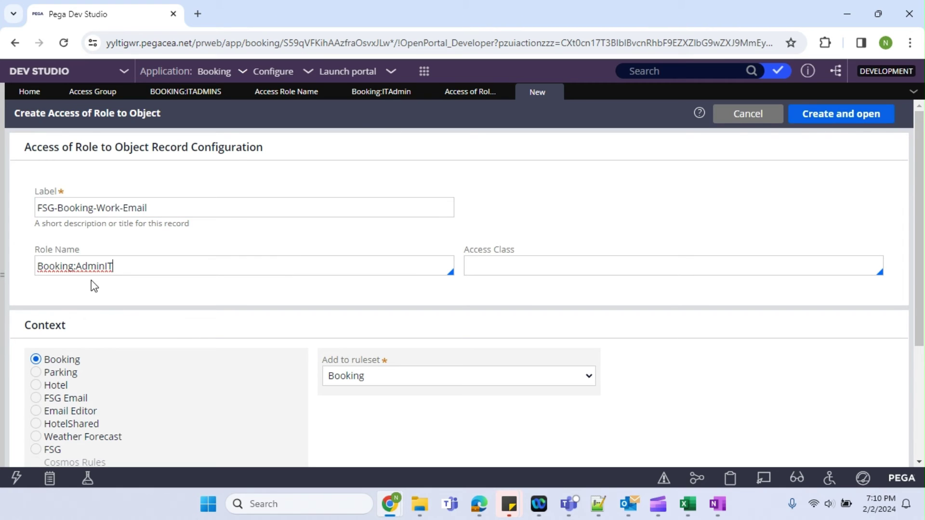
{"action": "left_click_drag", "start_coordinate": [76, 268], "coordinate": [180, 271]}
{"action": "type", "text": "I"}
{"action": "key", "text": "Return"}
{"action": "left_click", "coordinate": [577, 263]}
{"action": "key", "text": "ctrl+v"}
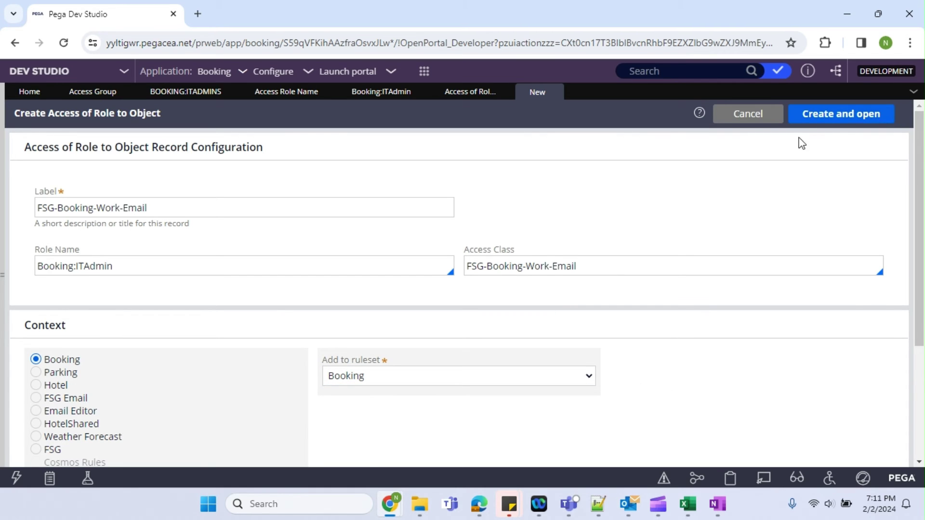
{"action": "left_click", "coordinate": [835, 115]}
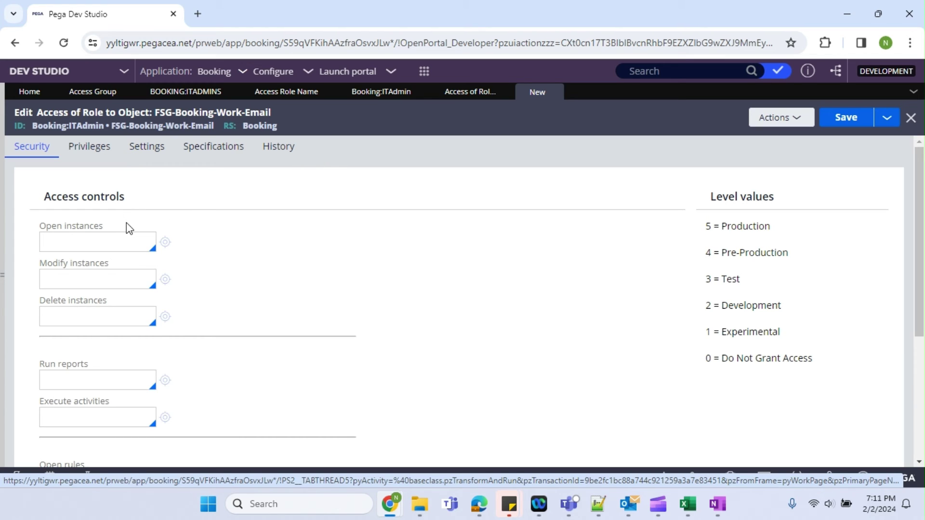
- Walk through the access levels, from 0 no access through 1 Experimental to 5 Production
{"action": "left_click_drag", "start_coordinate": [705, 226], "coordinate": [765, 354]}
{"action": "left_click", "coordinate": [732, 365]}
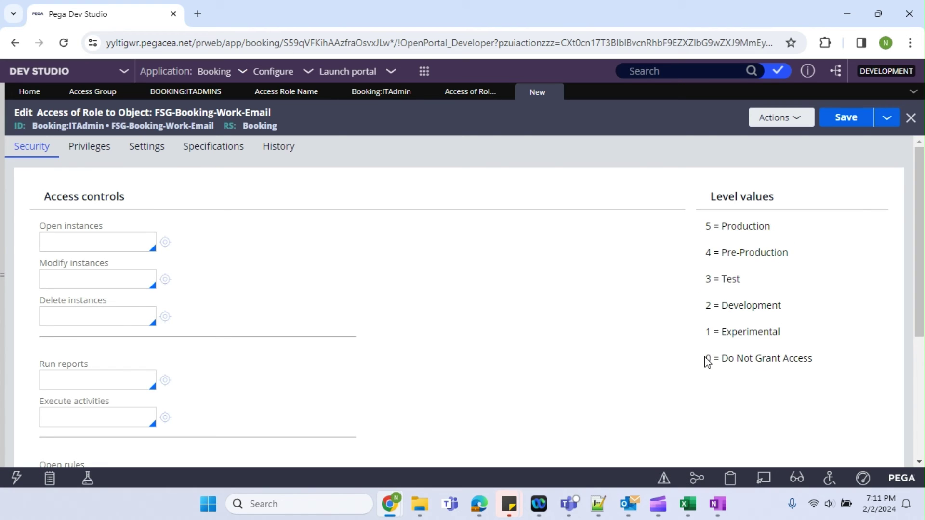
{"action": "left_click_drag", "start_coordinate": [707, 362], "coordinate": [811, 357]}
{"action": "left_click", "coordinate": [729, 333]}
{"action": "left_click_drag", "start_coordinate": [706, 333], "coordinate": [780, 333]}
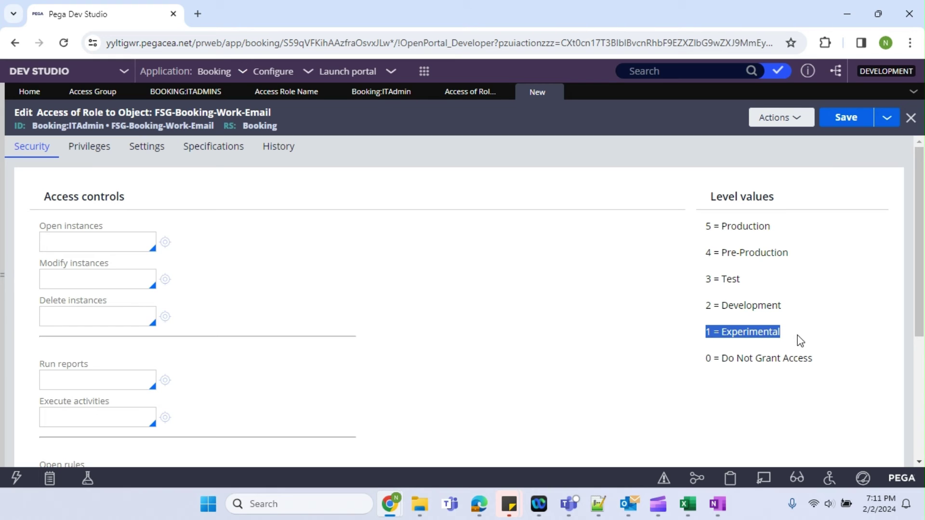
{"action": "left_click", "coordinate": [800, 340]}
{"action": "left_click_drag", "start_coordinate": [707, 308], "coordinate": [786, 316]}
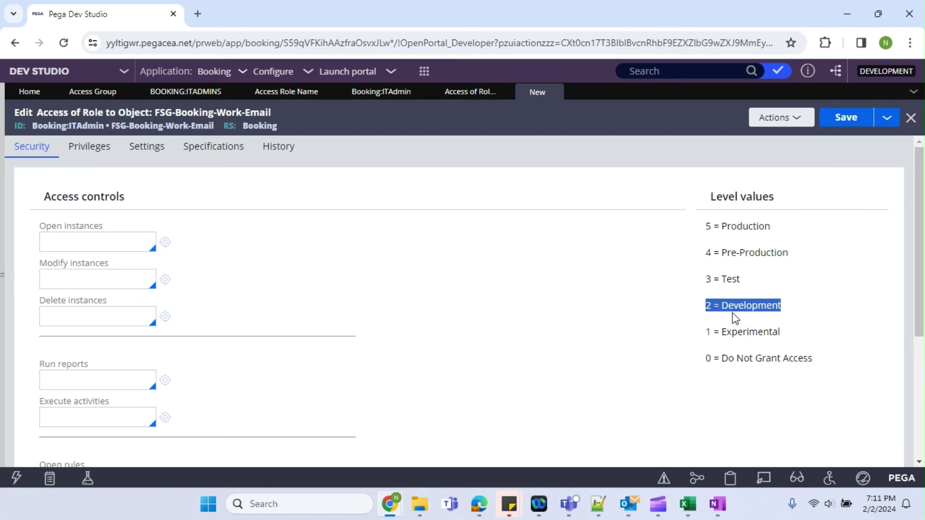
{"action": "left_click", "coordinate": [733, 314]}
{"action": "left_click_drag", "start_coordinate": [706, 279], "coordinate": [742, 279]}
{"action": "left_click", "coordinate": [715, 254]}
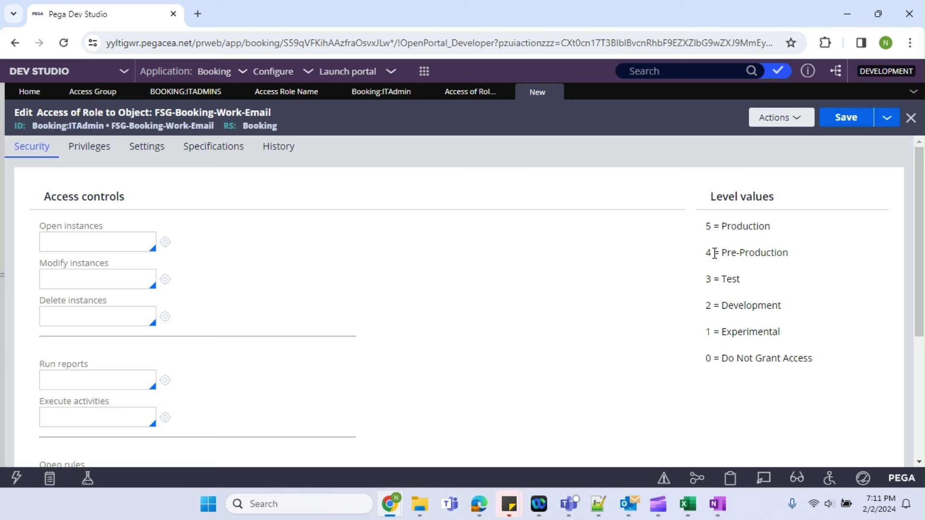
{"action": "left_click_drag", "start_coordinate": [706, 253], "coordinate": [795, 264]}
{"action": "left_click_drag", "start_coordinate": [705, 227], "coordinate": [768, 229]}
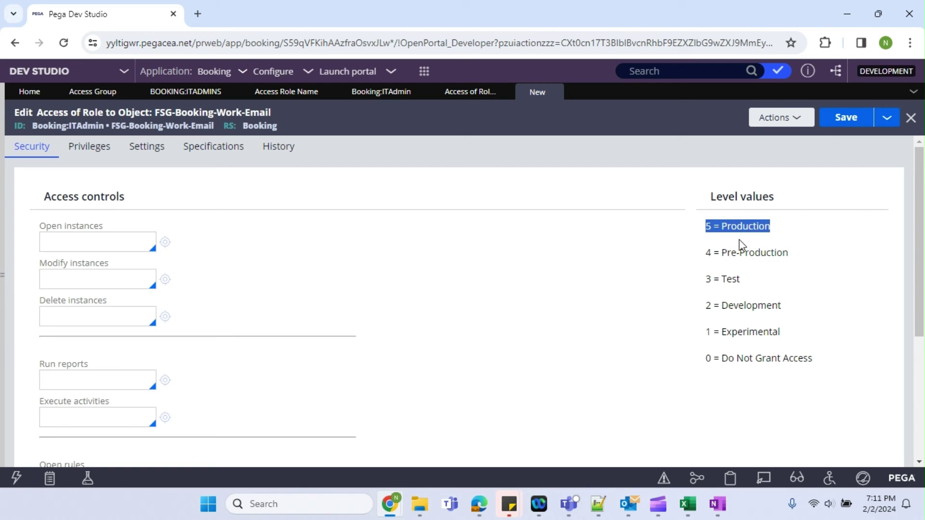
{"action": "left_click", "coordinate": [641, 243]}
- Set Open and Modify instances, Run reports, Execute activities and Open rules to 5, then save
{"action": "left_click", "coordinate": [91, 242]}
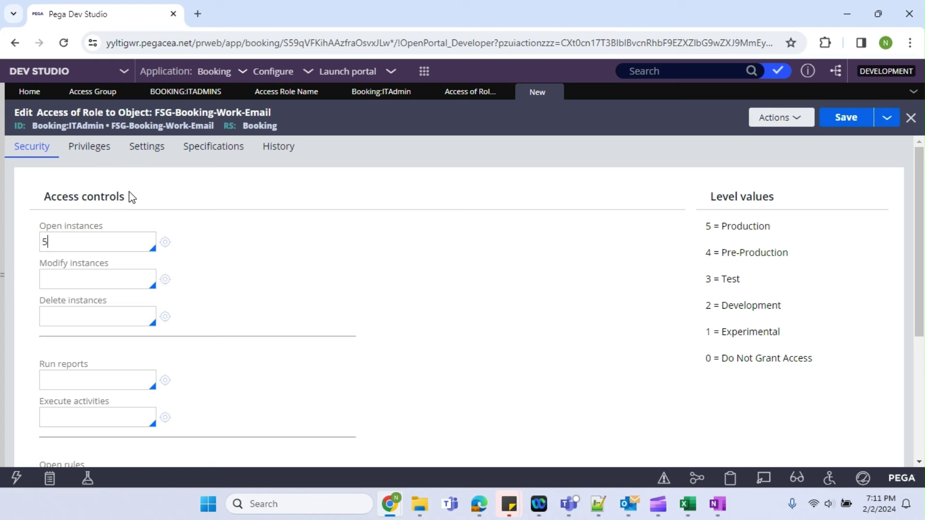
{"action": "left_click", "coordinate": [87, 280]}
{"action": "type", "text": "5"}
{"action": "scroll", "coordinate": [63, 368], "scroll_direction": "down", "scroll_amount": 1}
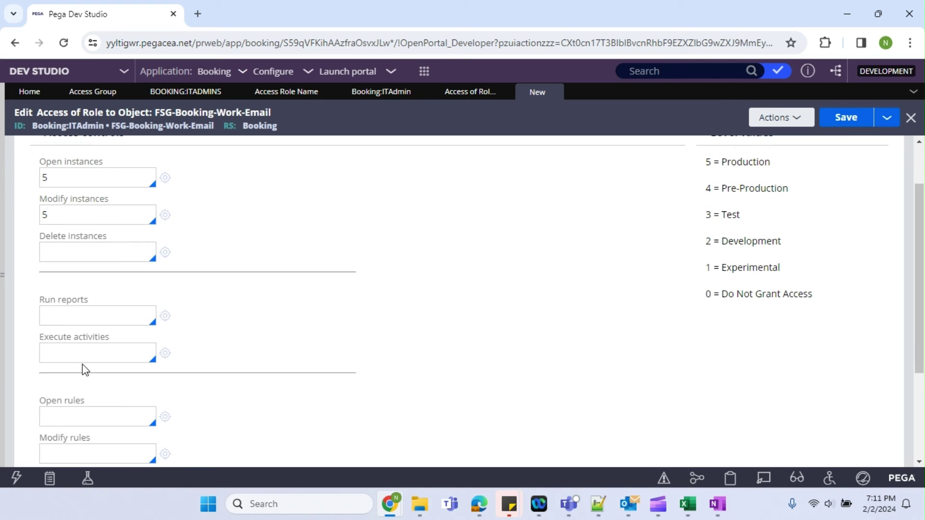
{"action": "left_click", "coordinate": [72, 315]}
{"action": "type", "text": "5"}
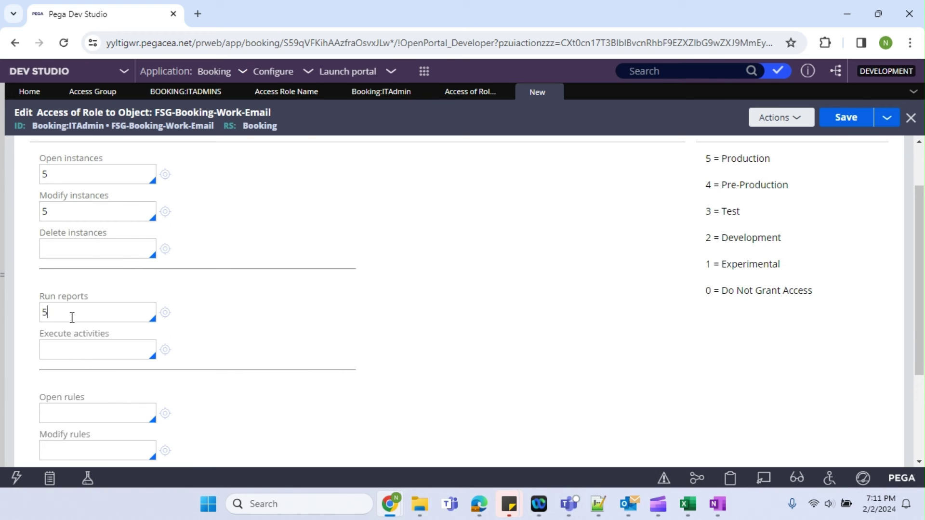
{"action": "left_click", "coordinate": [70, 352]}
{"action": "type", "text": "5"}
{"action": "scroll", "coordinate": [70, 352], "scroll_direction": "down", "scroll_amount": 2}
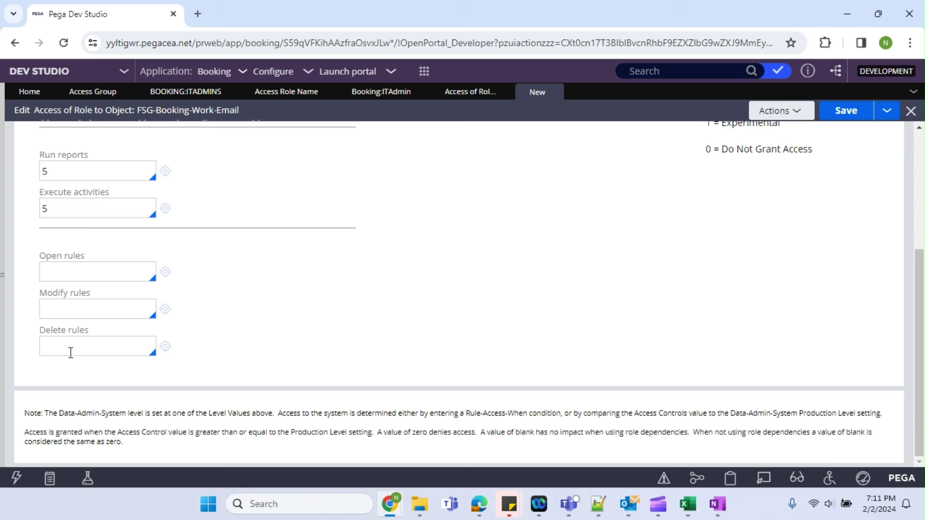
{"action": "left_click", "coordinate": [72, 275]}
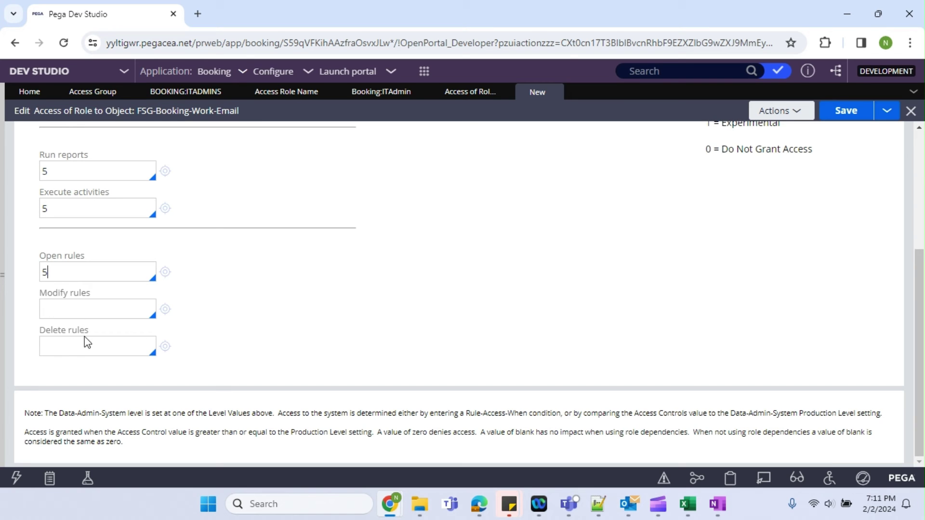
{"action": "scroll", "coordinate": [386, 333], "scroll_direction": "up", "scroll_amount": 3}
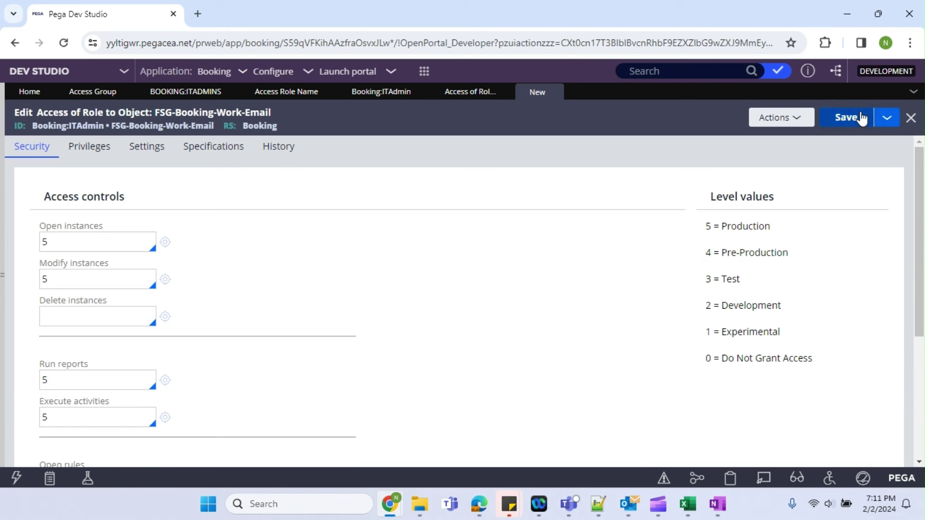
{"action": "left_click", "coordinate": [847, 117]}
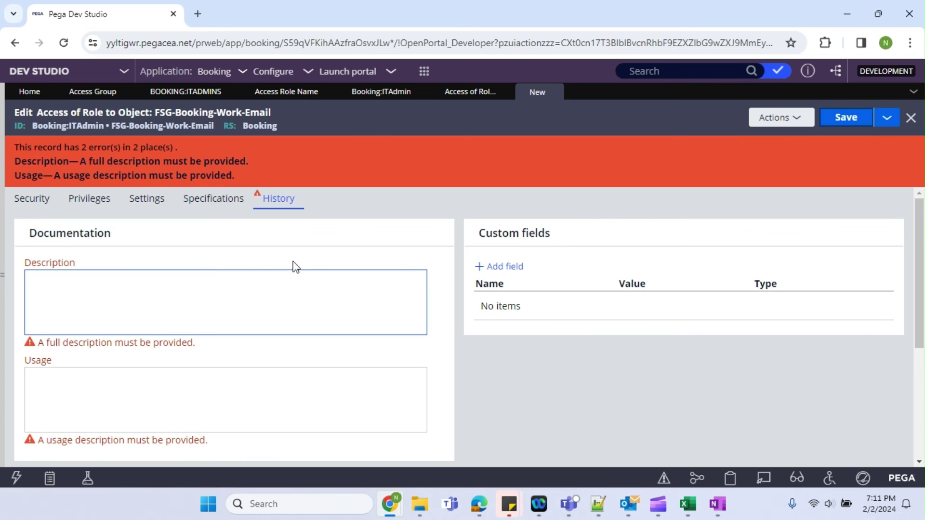
- Enter Test as the Email access record's description and usage, save it, and close it
{"action": "left_click", "coordinate": [235, 279]}
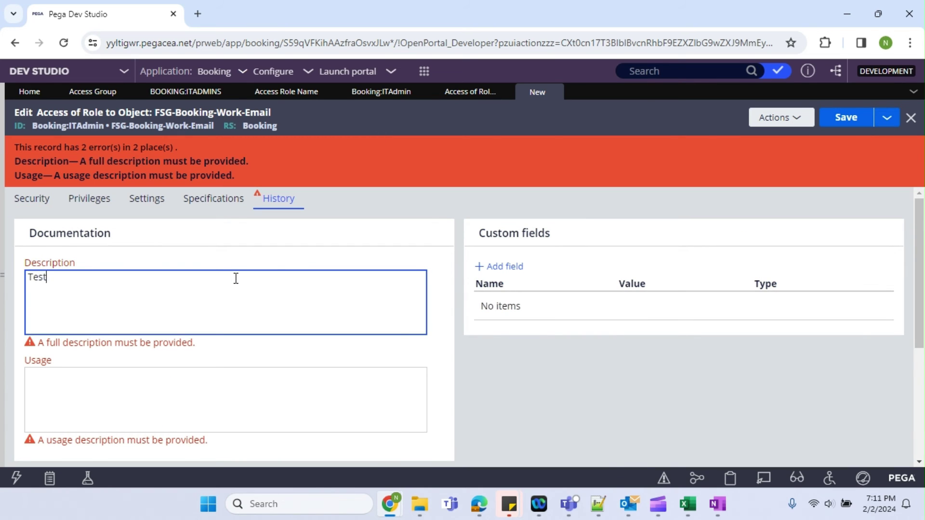
{"action": "key", "text": "Tab"}
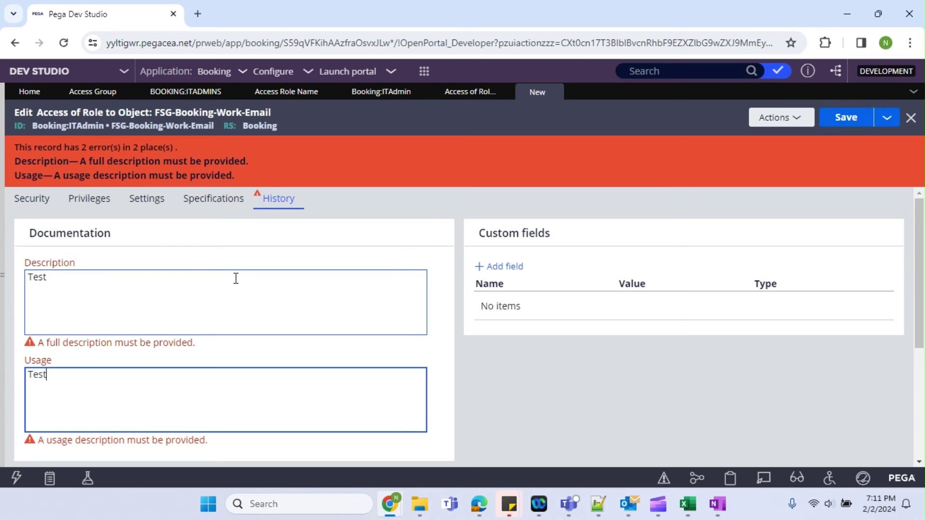
{"action": "left_click", "coordinate": [855, 124]}
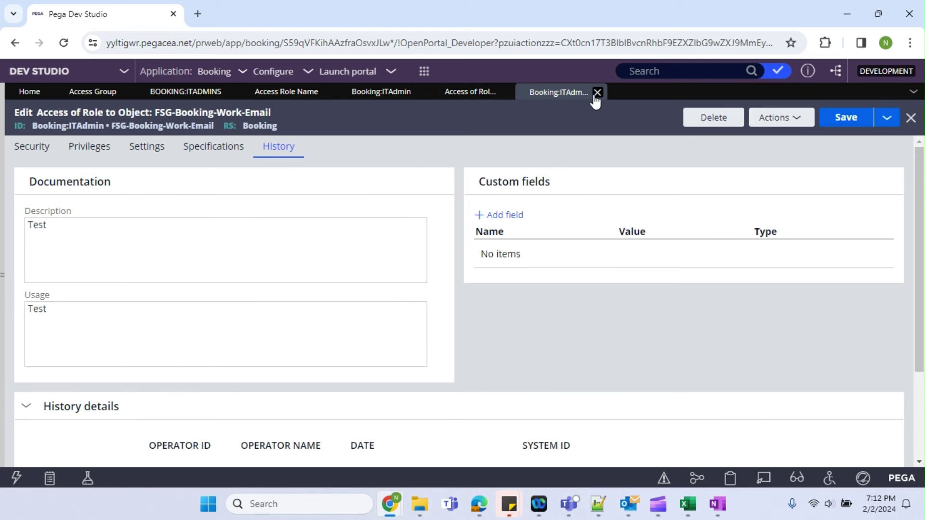
{"action": "left_click", "coordinate": [596, 95]}
- Refresh the Booking:ITAdmin access role so its new entries appear
{"action": "left_click", "coordinate": [388, 95]}
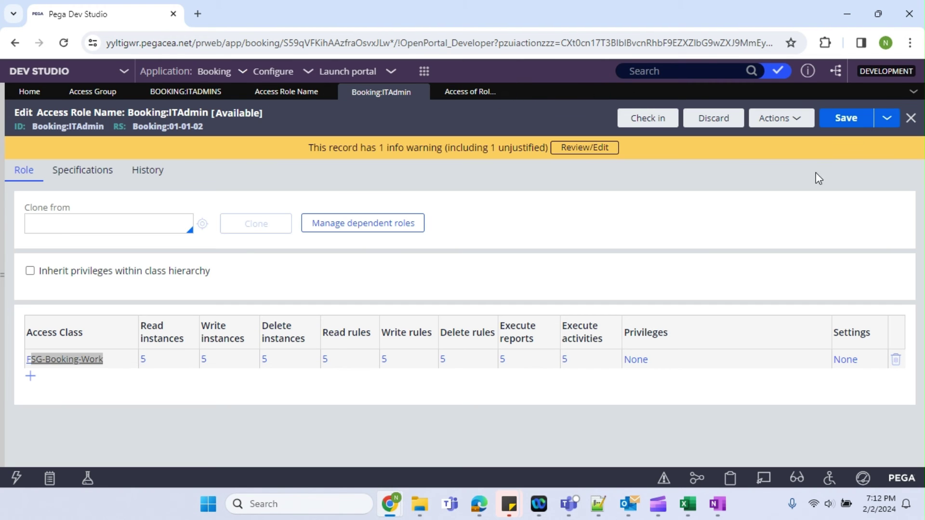
{"action": "left_click", "coordinate": [796, 125]}
{"action": "left_click", "coordinate": [753, 135]}
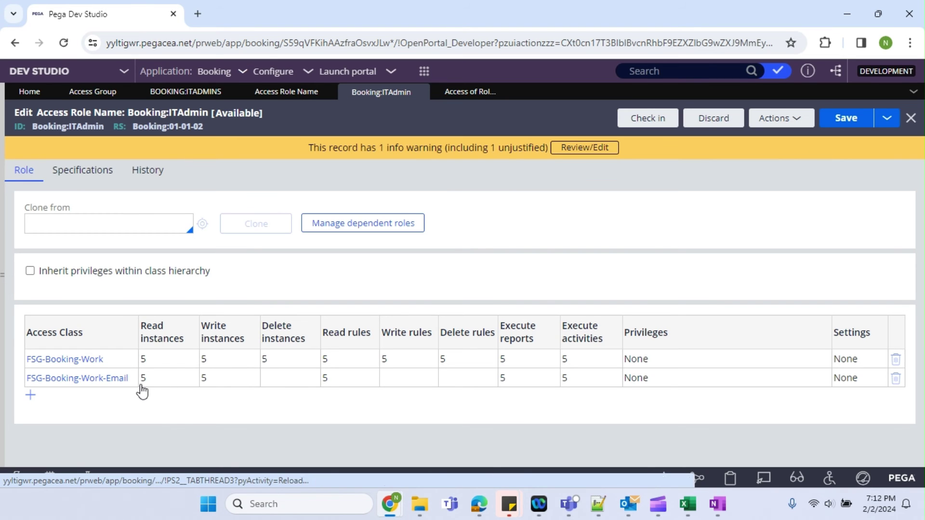
- Review the new FSG-Booking-Work-Email row's level-5 instance, rule, report and activity permissions
{"action": "left_click_drag", "start_coordinate": [136, 384], "coordinate": [27, 389]}
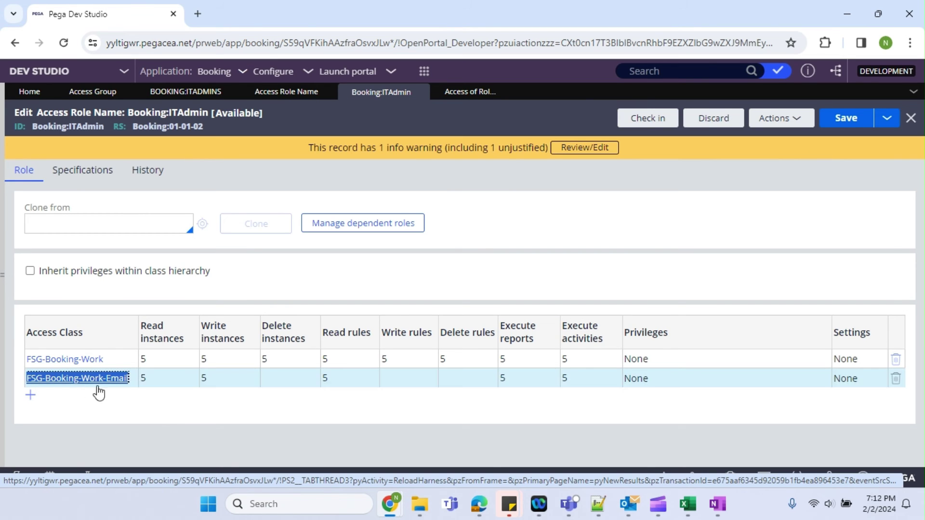
{"action": "left_click_drag", "start_coordinate": [143, 386], "coordinate": [324, 382]}
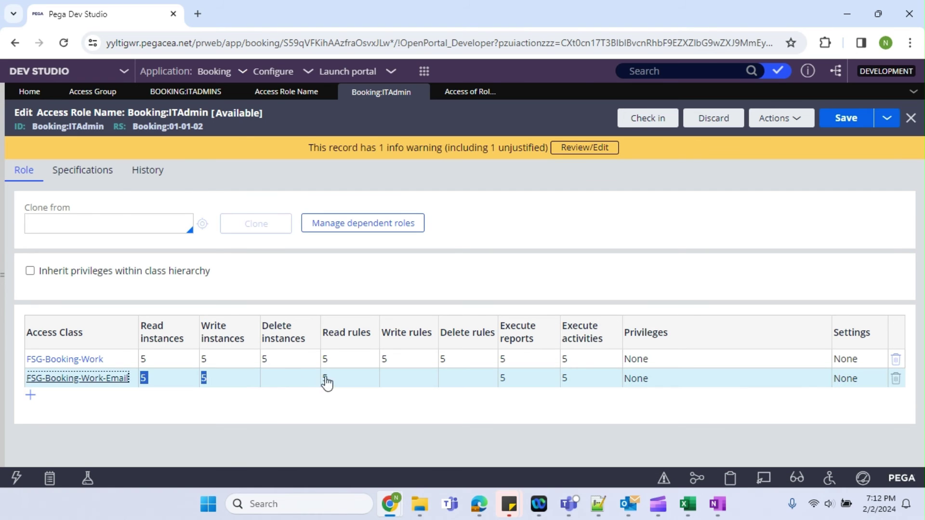
{"action": "double_click", "coordinate": [325, 379]}
{"action": "left_click_drag", "start_coordinate": [501, 380], "coordinate": [567, 382]}
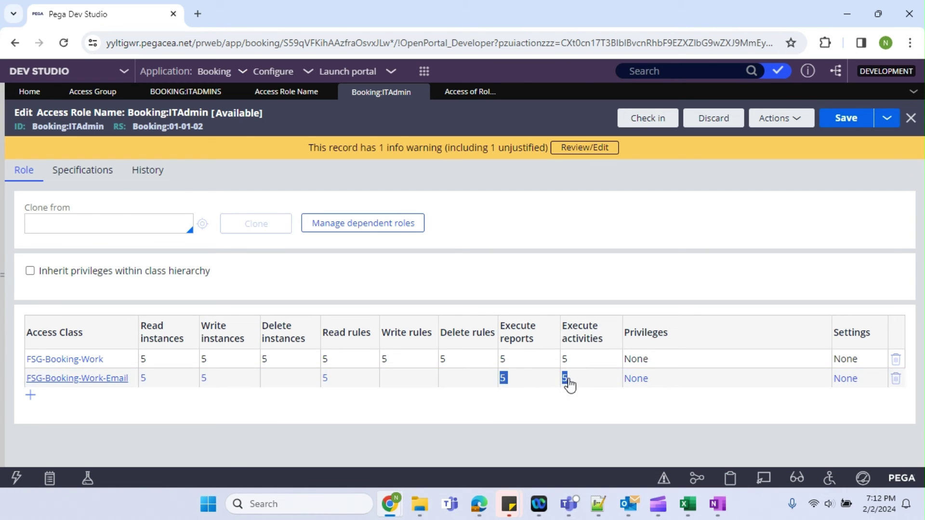
{"action": "left_click", "coordinate": [538, 412]}
{"action": "left_click", "coordinate": [606, 508]}
- Add 'done' after 'Access Role to Object' on line 12 of the RBAC checklist
{"action": "left_click", "coordinate": [124, 200]}
{"action": "left_click", "coordinate": [177, 193]}
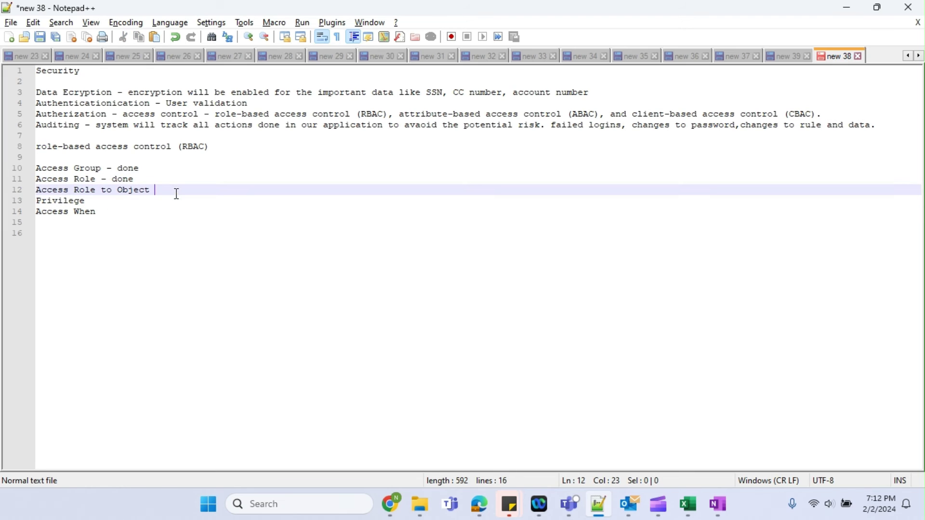
{"action": "type", "text": "done"}
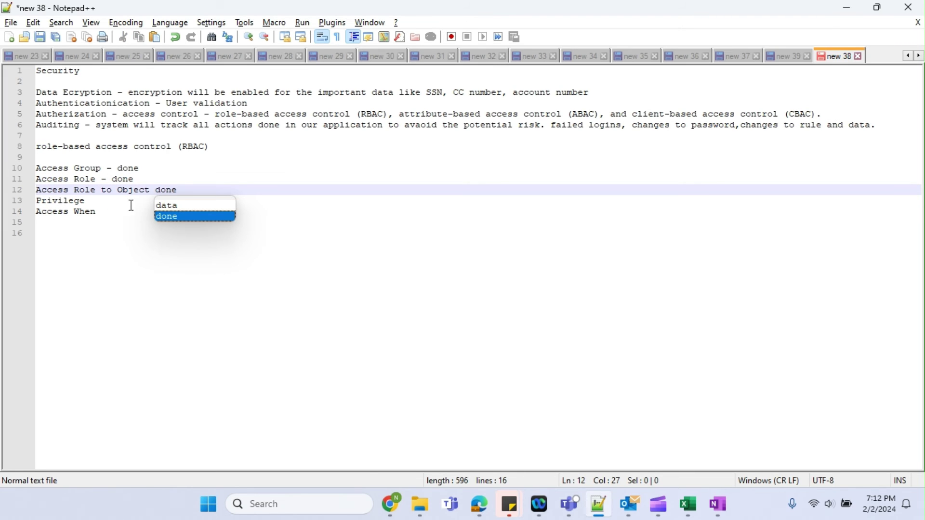
{"action": "left_click", "coordinate": [118, 203]}
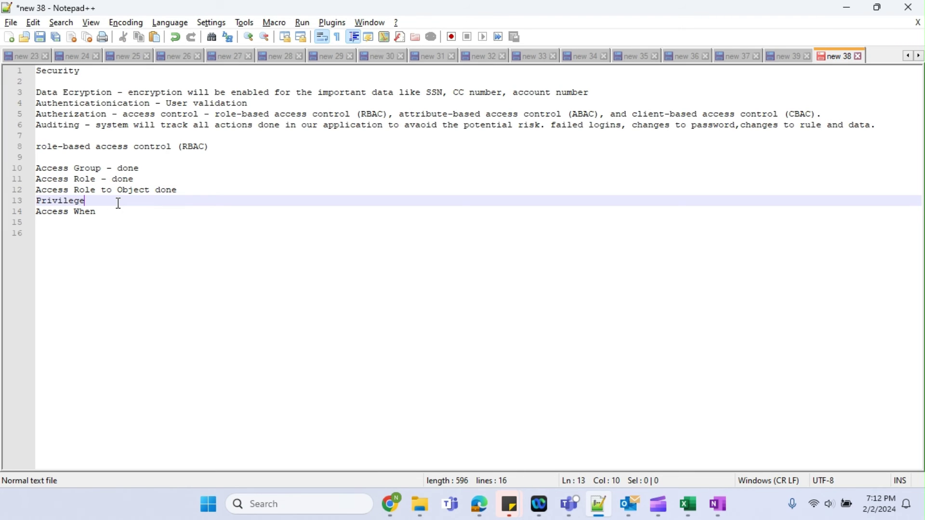
{"action": "key", "text": "alt+Tab"}
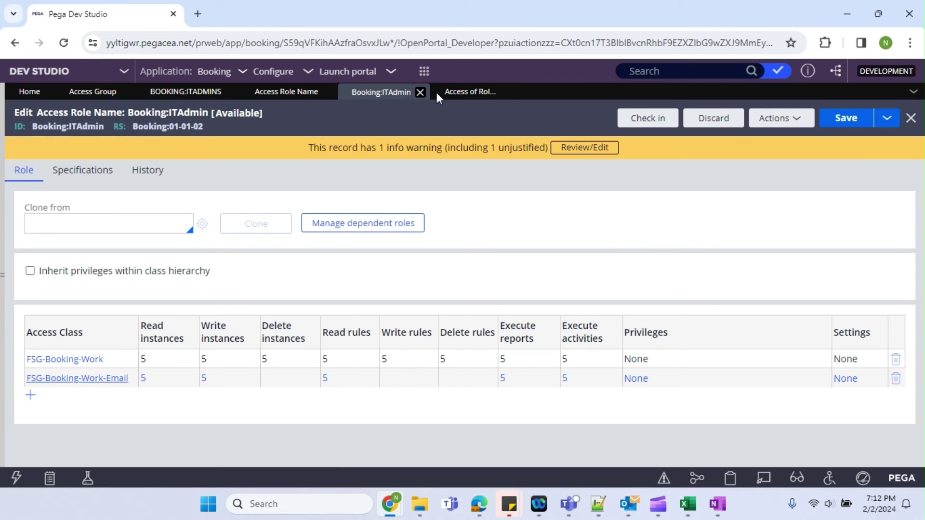
- Open the FSG-Booking-Work-Email row and clear the mistakenly chosen AccessAuditTrail privilege
{"action": "left_click", "coordinate": [86, 379]}
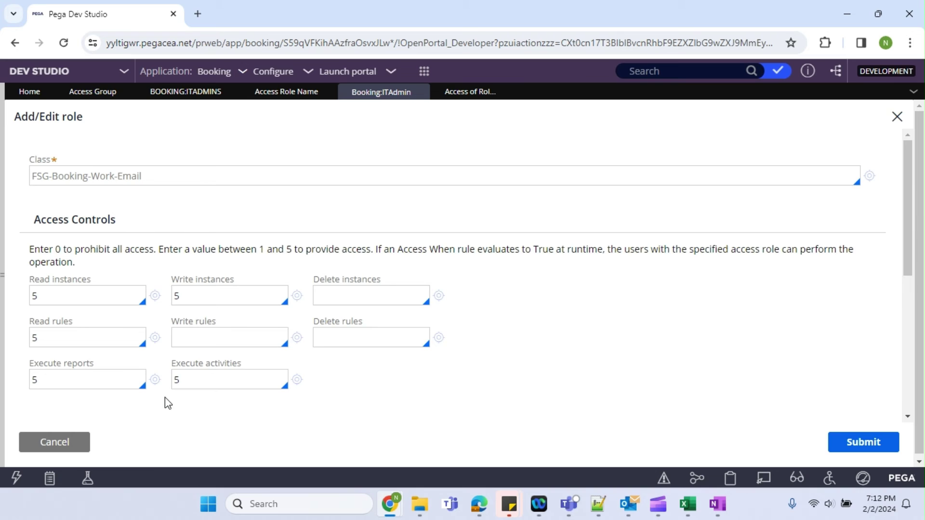
{"action": "scroll", "coordinate": [168, 403], "scroll_direction": "down", "scroll_amount": 5}
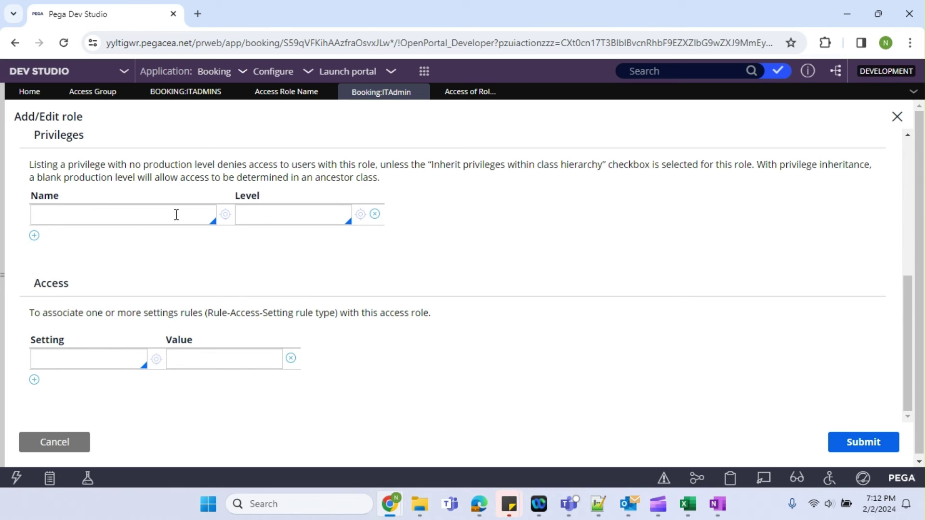
{"action": "left_click", "coordinate": [133, 219]}
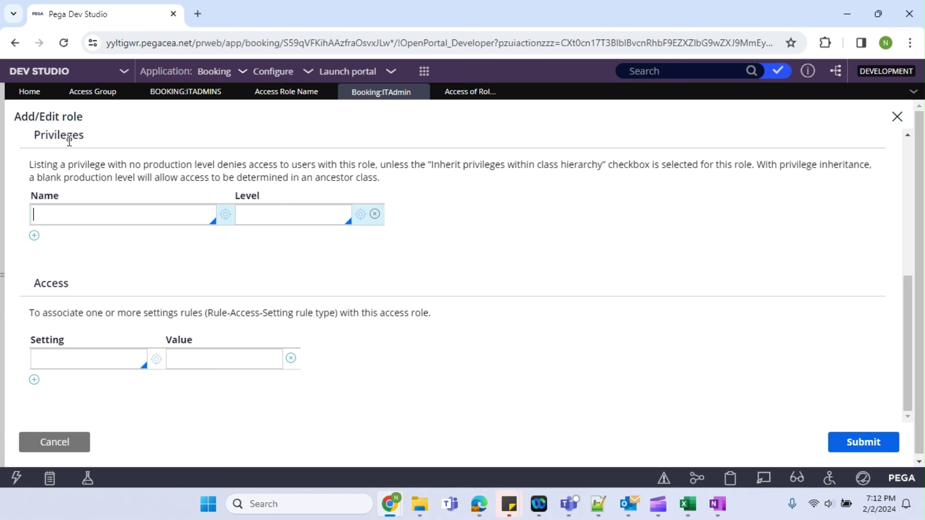
{"action": "left_click", "coordinate": [78, 221]}
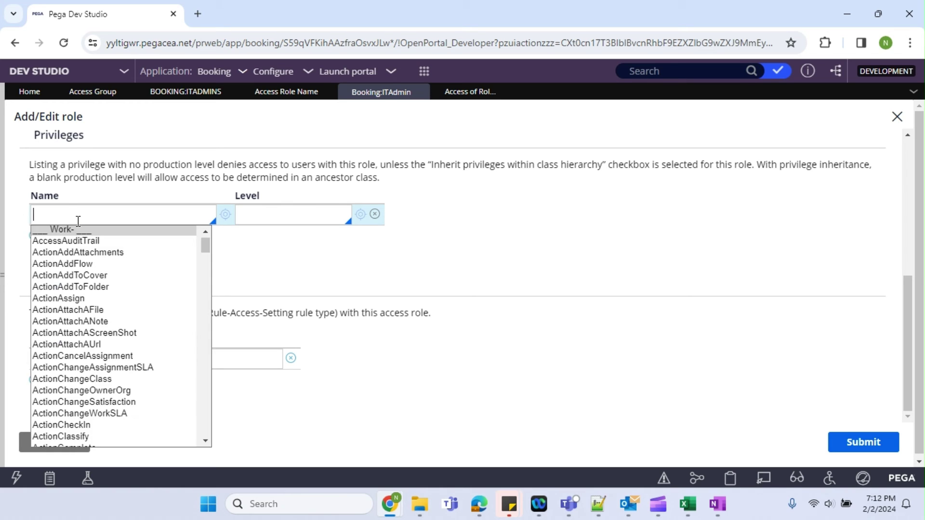
{"action": "left_click", "coordinate": [77, 240]}
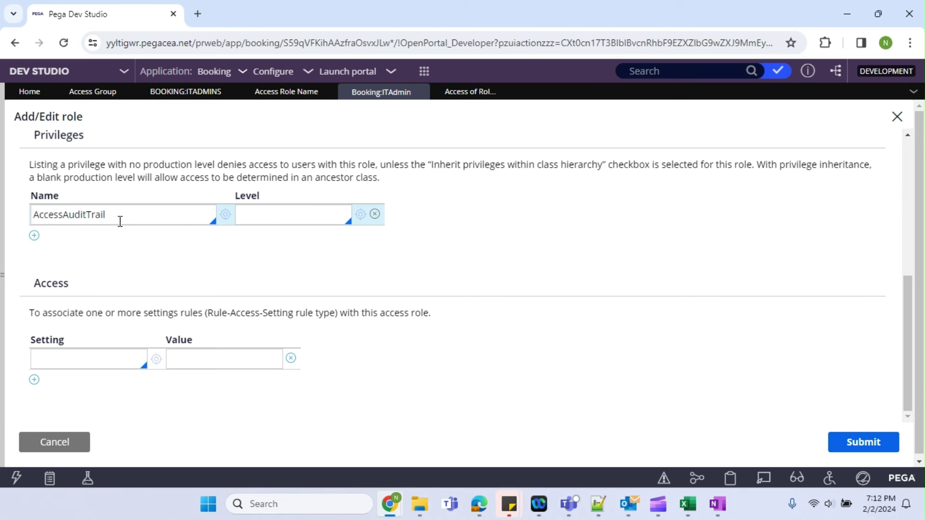
{"action": "left_click_drag", "start_coordinate": [110, 214], "coordinate": [33, 214]}
{"action": "key", "text": "BackSpace"}
- Choose AllFlowActions from the list of available privileges
{"action": "left_click", "coordinate": [69, 215]}
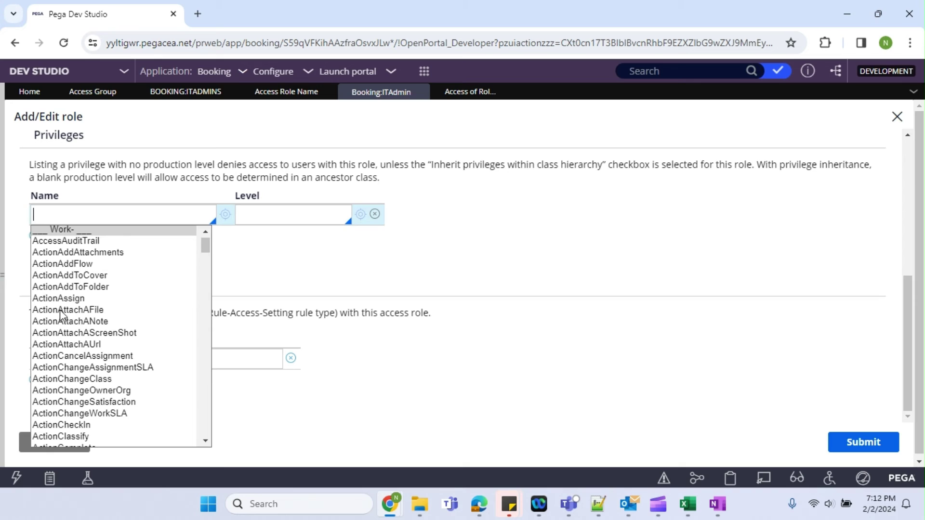
{"action": "scroll", "coordinate": [70, 306], "scroll_direction": "down", "scroll_amount": 1}
{"action": "scroll", "coordinate": [69, 307], "scroll_direction": "down", "scroll_amount": 1}
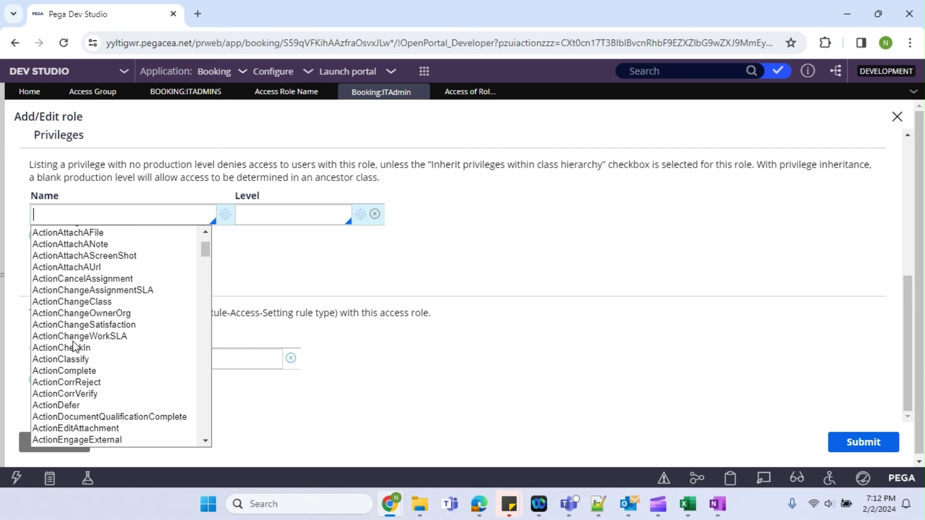
{"action": "scroll", "coordinate": [74, 346], "scroll_direction": "up", "scroll_amount": 2}
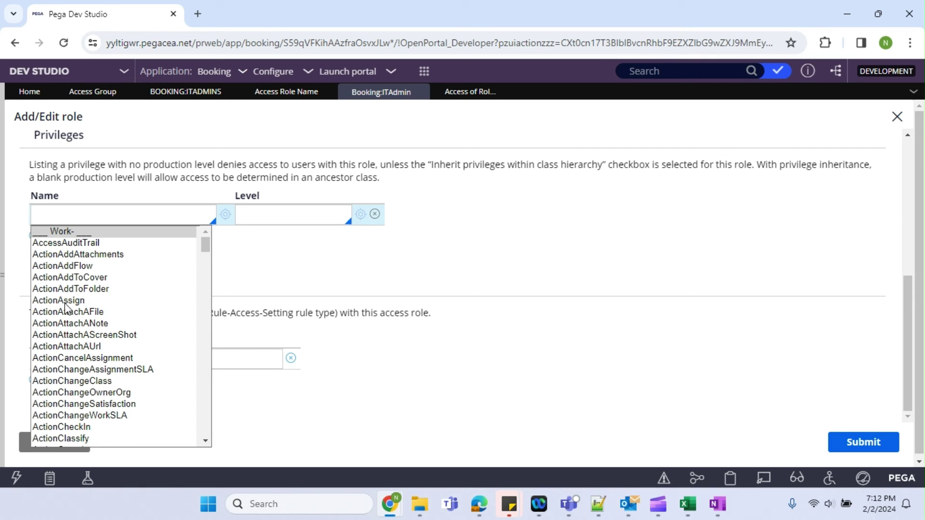
{"action": "scroll", "coordinate": [66, 307], "scroll_direction": "down", "scroll_amount": 2}
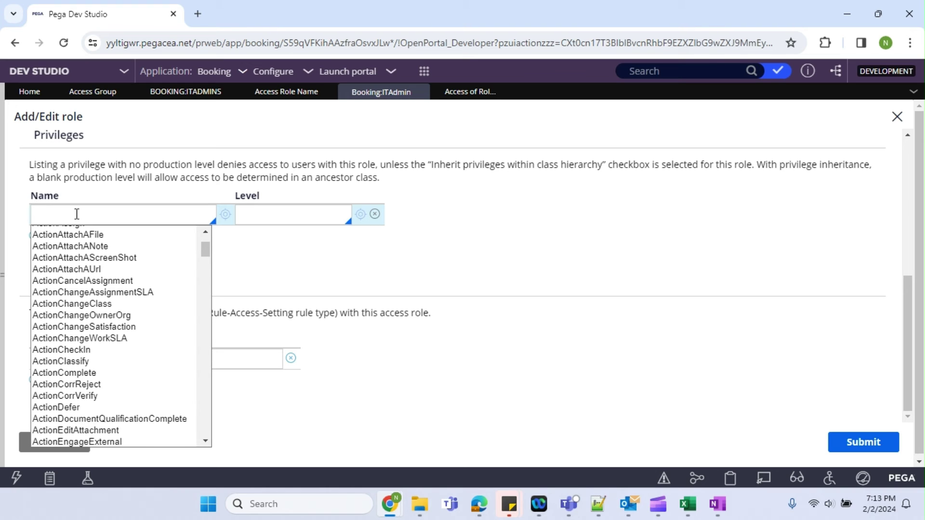
{"action": "scroll", "coordinate": [112, 366], "scroll_direction": "down", "scroll_amount": 10}
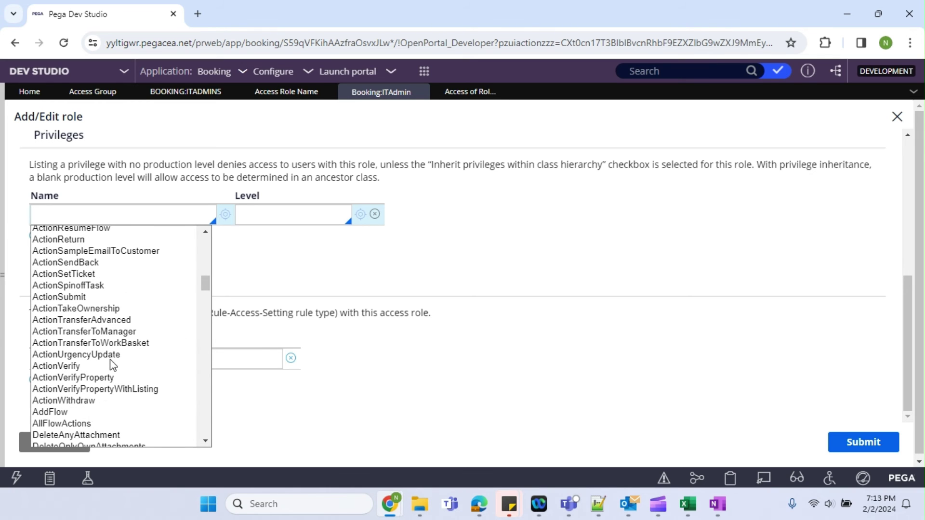
{"action": "scroll", "coordinate": [112, 365], "scroll_direction": "down", "scroll_amount": 2}
{"action": "type", "text": "f"}
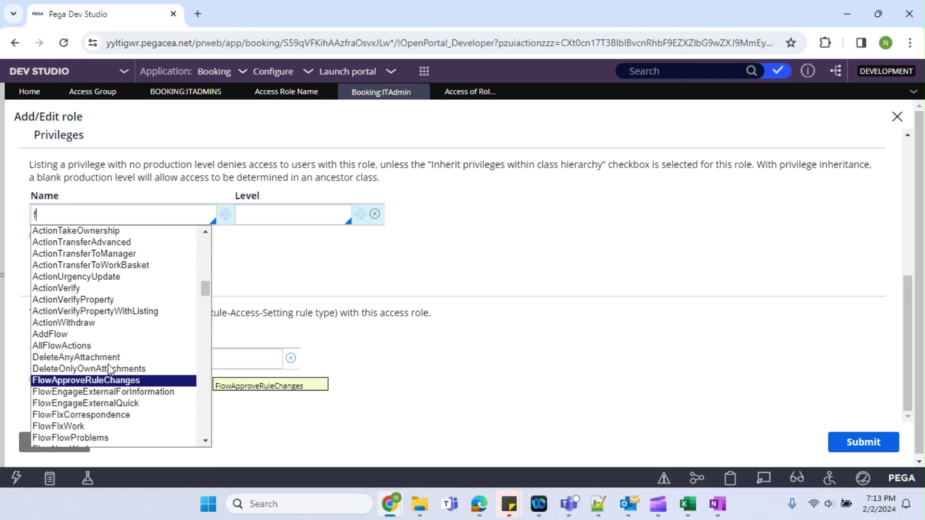
{"action": "type", "text": "l"}
{"action": "scroll", "coordinate": [111, 374], "scroll_direction": "down", "scroll_amount": 1}
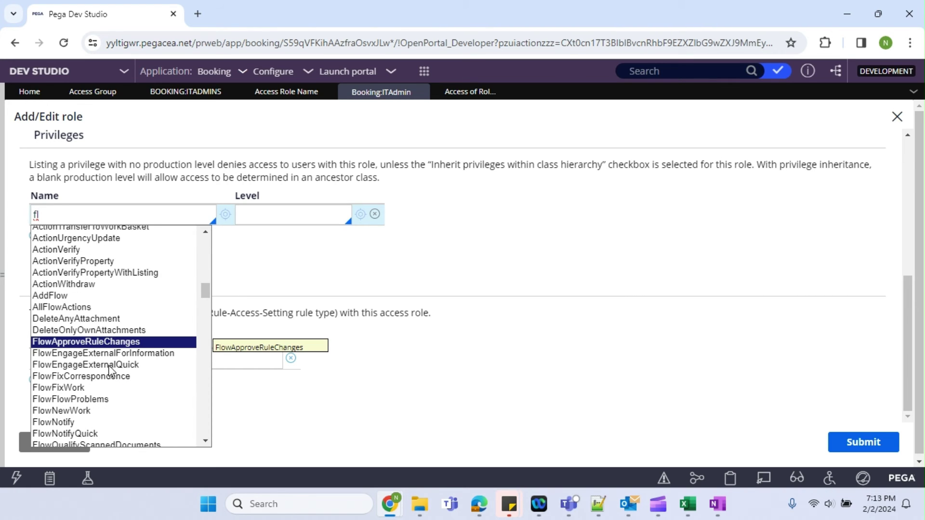
{"action": "left_click", "coordinate": [63, 309]}
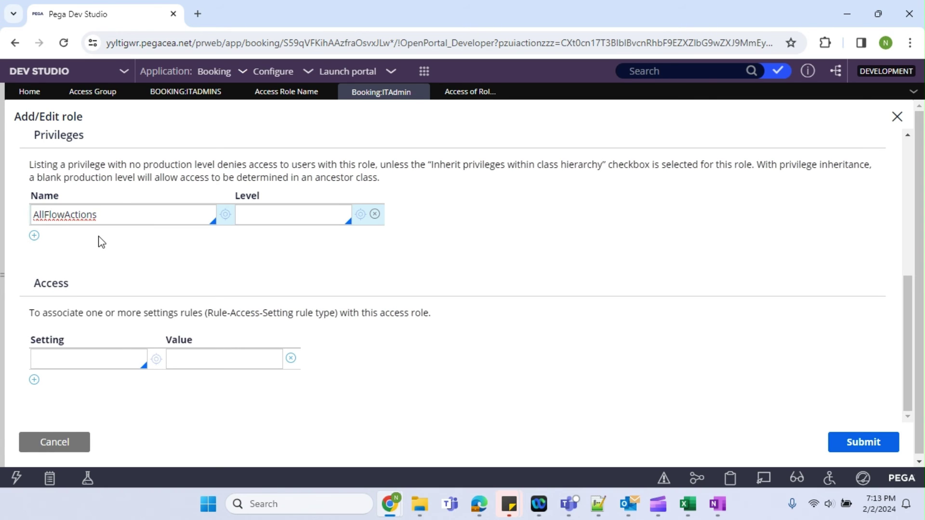
- Set the AllFlowActions privilege level to 5 and submit the row
{"action": "left_click", "coordinate": [271, 216]}
{"action": "scroll", "coordinate": [59, 222], "scroll_direction": "up", "scroll_amount": 2}
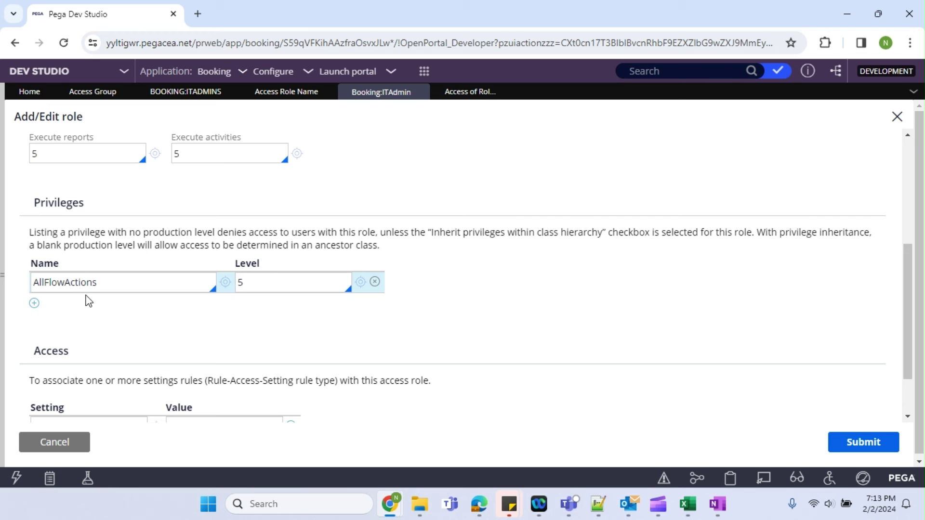
{"action": "double_click", "coordinate": [126, 283]}
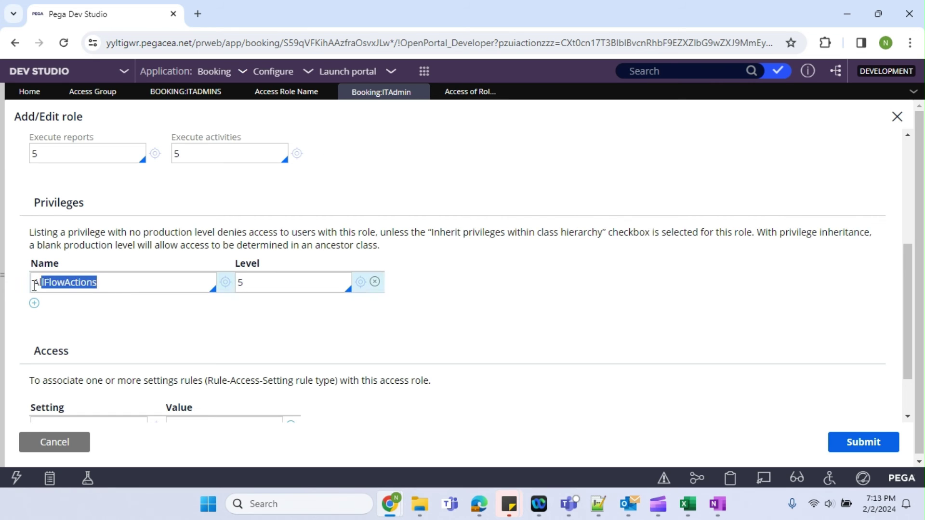
{"action": "left_click", "coordinate": [281, 287]}
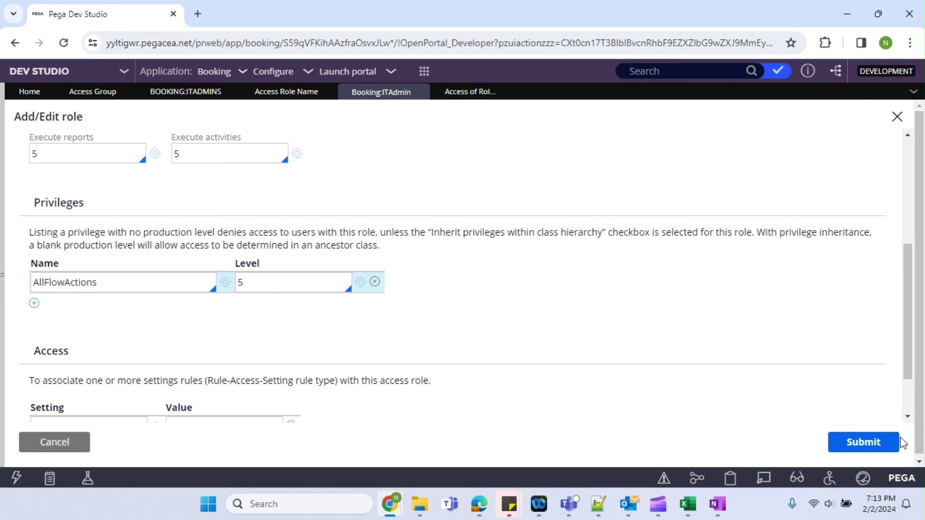
{"action": "left_click", "coordinate": [873, 444]}
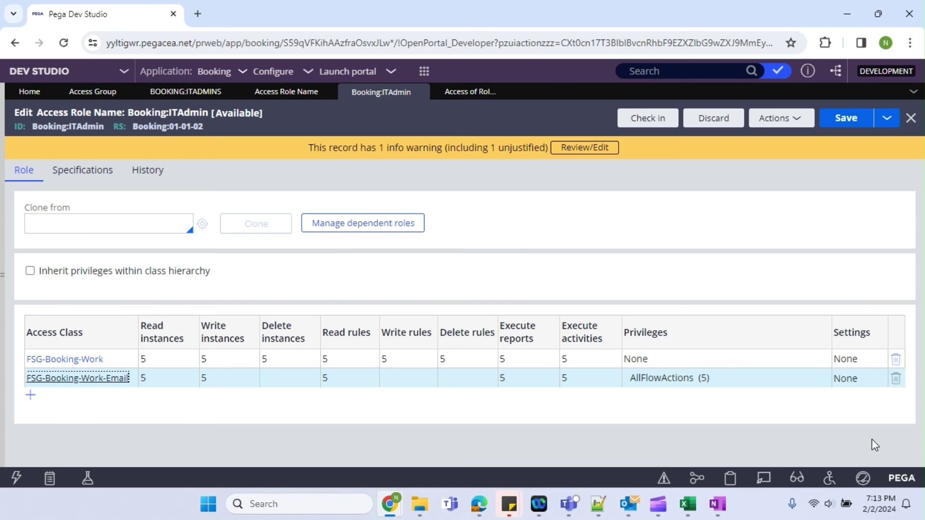
- Save the Booking:ITAdmin role and check the Email row now shows AllFlowActions (5)
{"action": "left_click", "coordinate": [846, 118]}
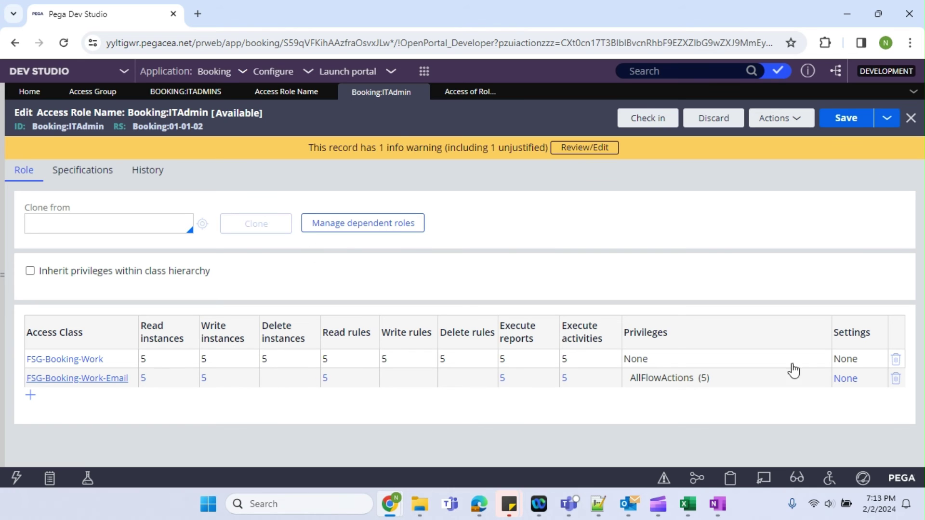
{"action": "left_click_drag", "start_coordinate": [722, 382], "coordinate": [633, 387]}
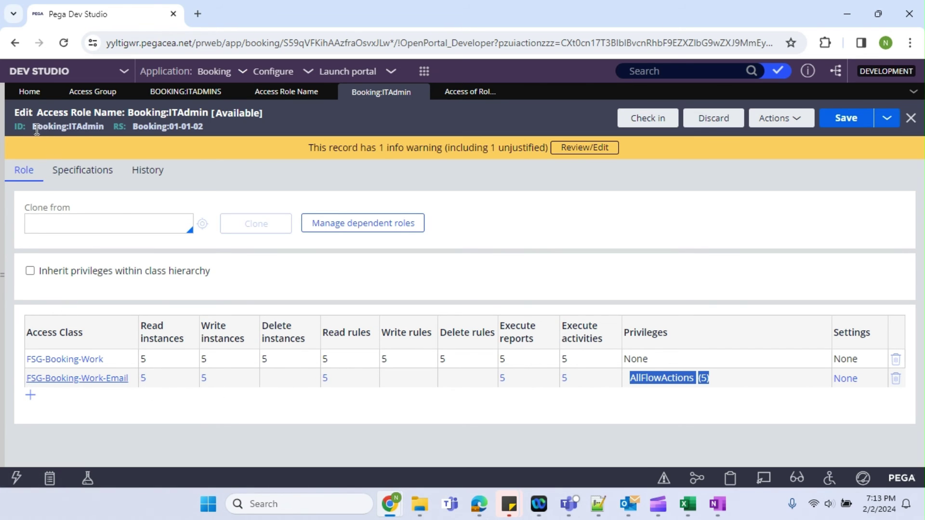
{"action": "left_click_drag", "start_coordinate": [37, 131], "coordinate": [99, 127]}
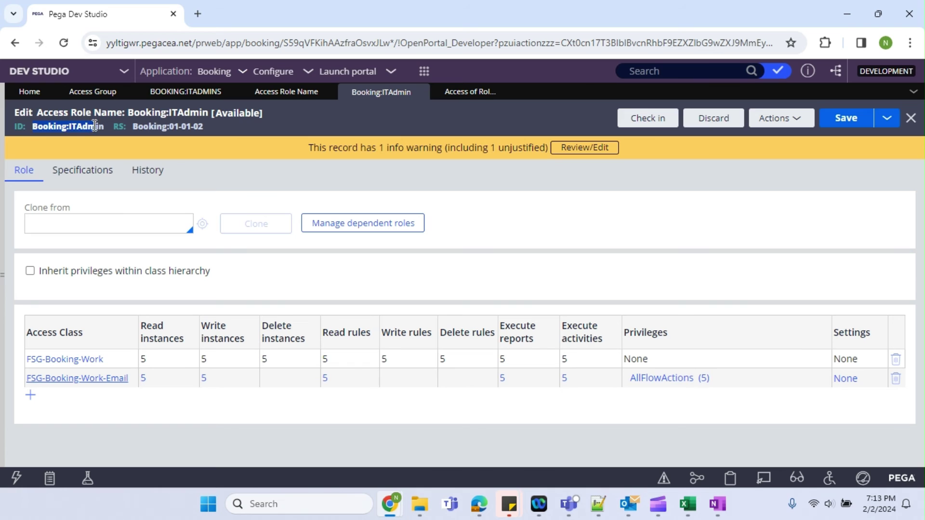
{"action": "left_click", "coordinate": [659, 430]}
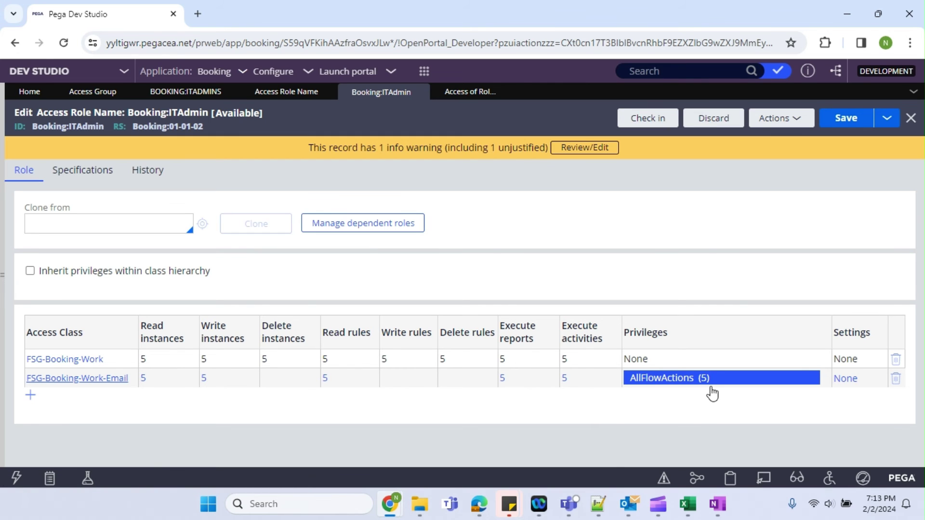
{"action": "left_click_drag", "start_coordinate": [23, 380], "coordinate": [134, 382]}
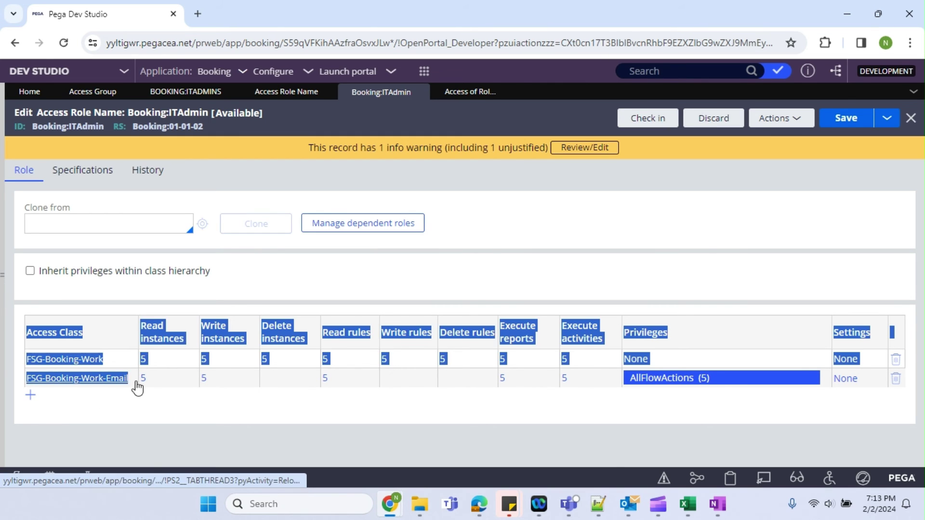
{"action": "left_click", "coordinate": [150, 399]}
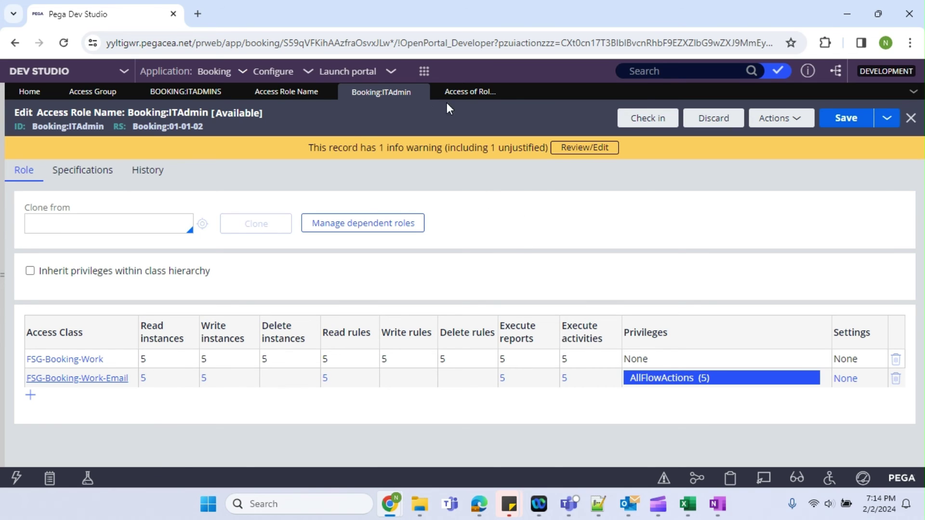
{"action": "left_click", "coordinate": [3, 263]}
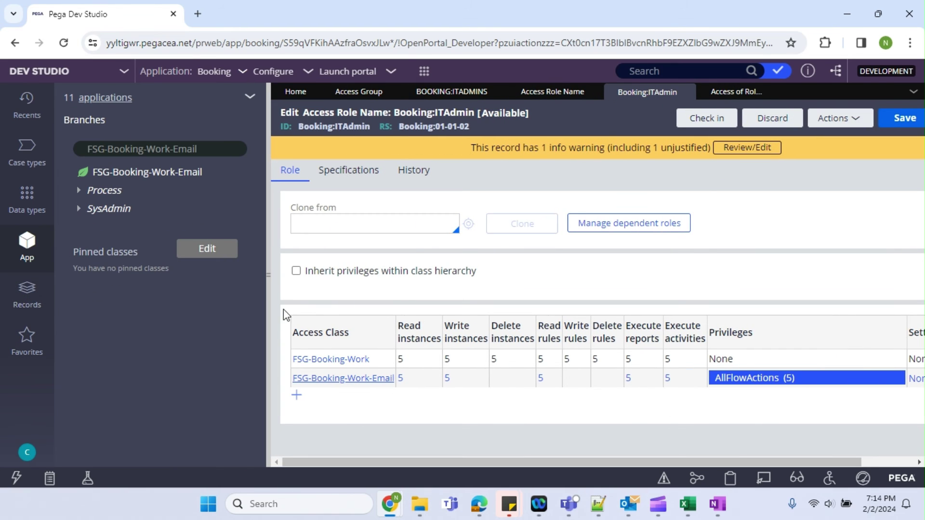
{"action": "left_click", "coordinate": [268, 272]}
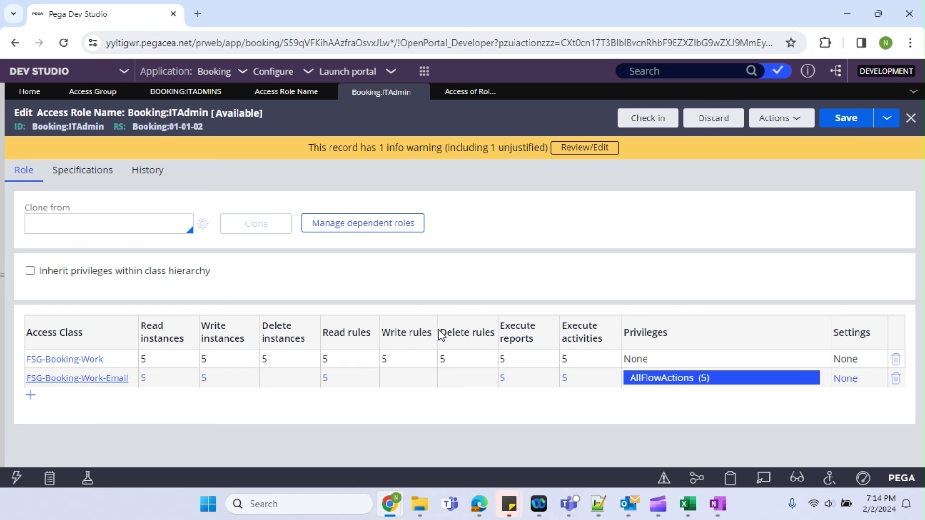
- Open the Privilege records list from the Security explorer and start a new privilege
{"action": "left_click", "coordinate": [471, 93]}
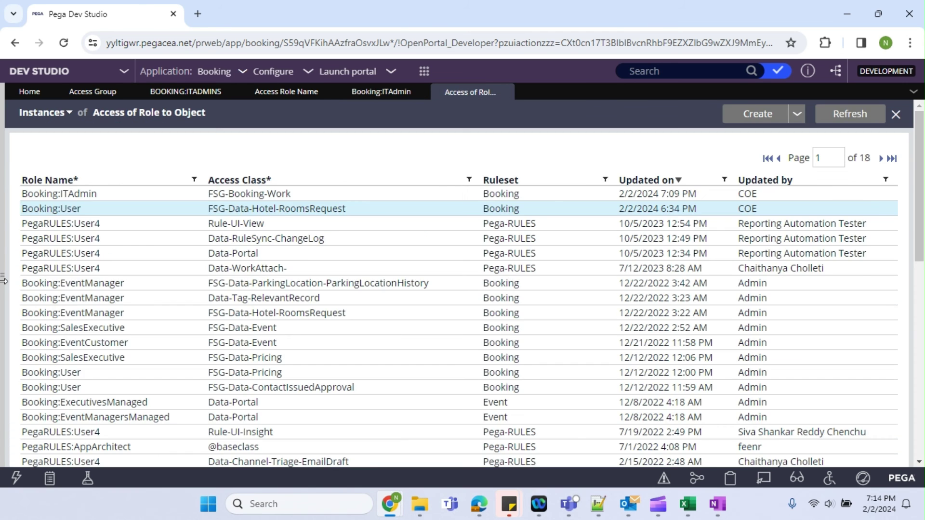
{"action": "left_click", "coordinate": [3, 275]}
{"action": "left_click", "coordinate": [26, 285]}
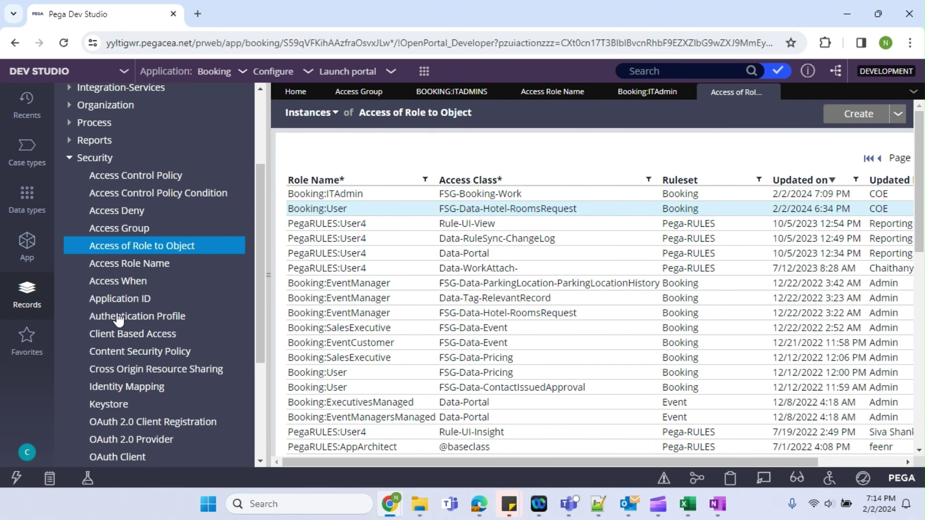
{"action": "scroll", "coordinate": [123, 349], "scroll_direction": "down", "scroll_amount": 3}
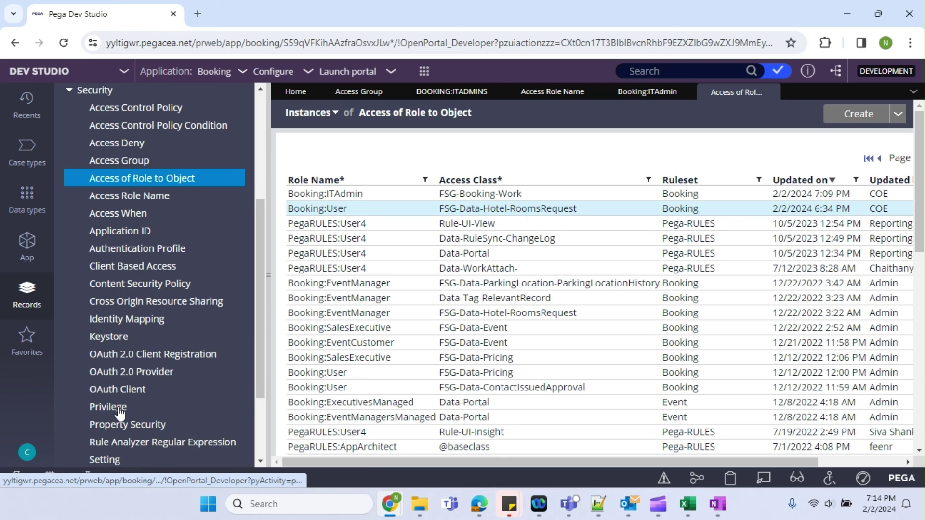
{"action": "left_click", "coordinate": [116, 412]}
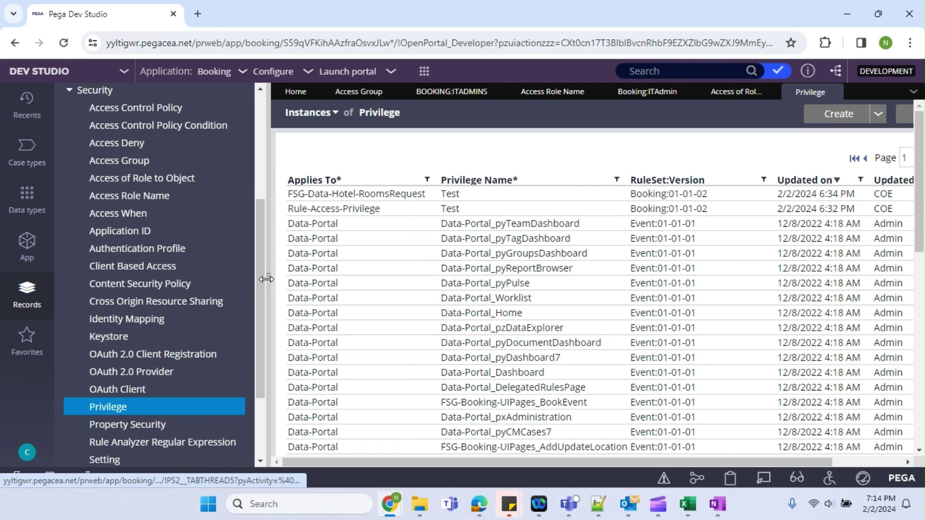
{"action": "left_click", "coordinate": [267, 274]}
{"action": "left_click", "coordinate": [764, 119]}
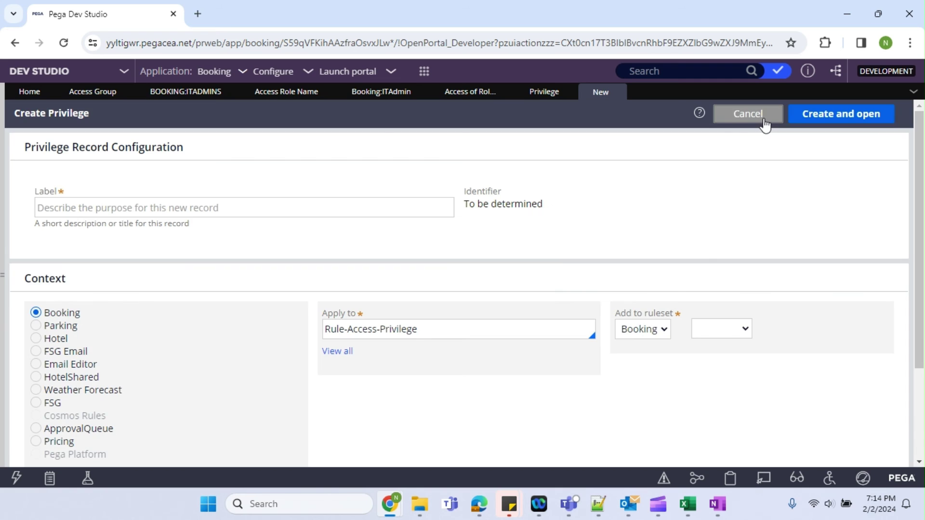
- Set the new privilege's label to Booking:ITAdmin, copied from the access role list
{"action": "left_click", "coordinate": [119, 208]}
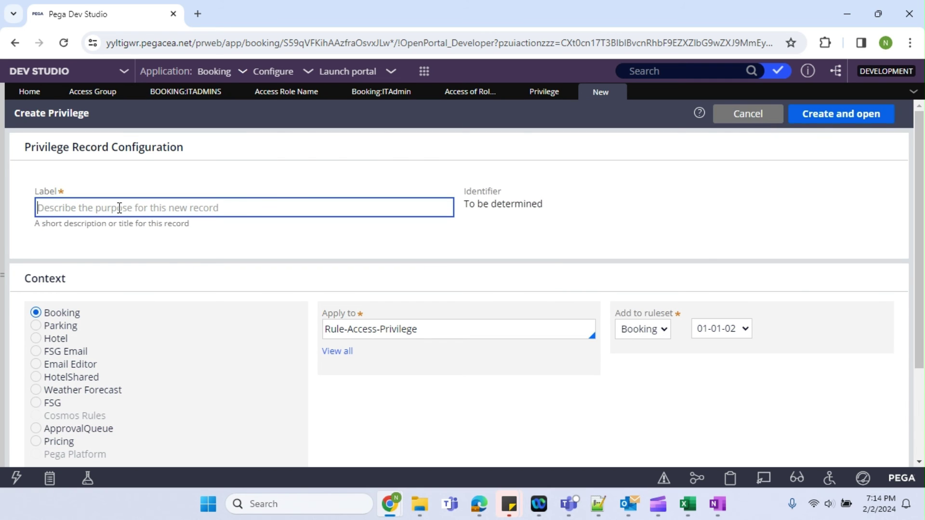
{"action": "type", "text": "FSG-Booking-Work-Email"}
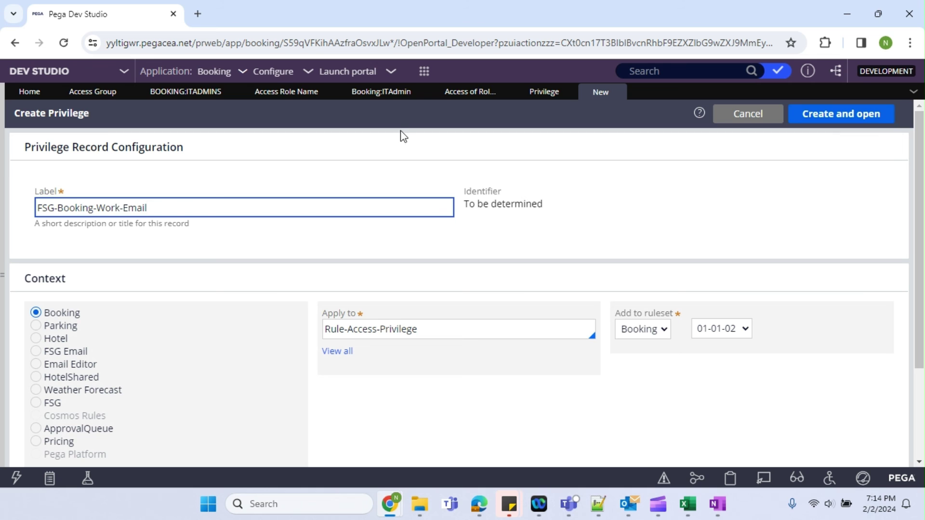
{"action": "left_click", "coordinate": [533, 96]}
{"action": "left_click", "coordinate": [475, 100]}
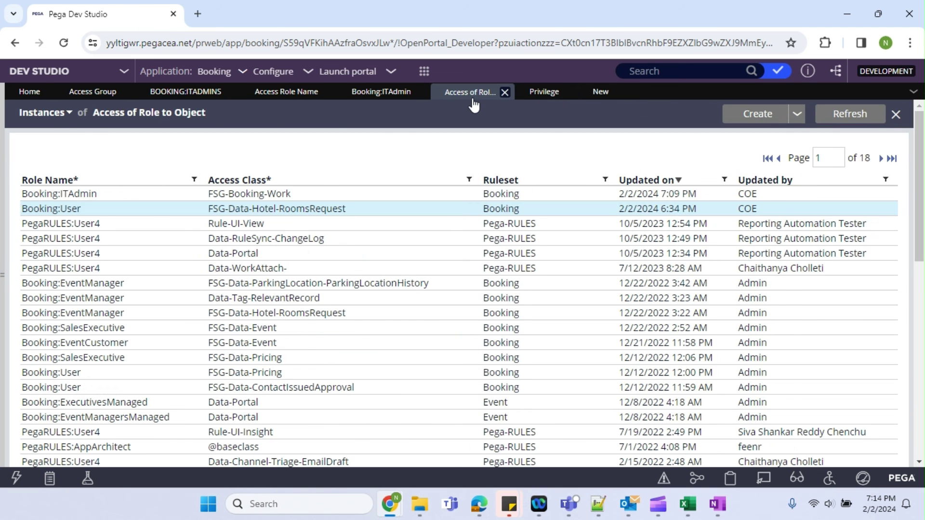
{"action": "left_click_drag", "start_coordinate": [98, 194], "coordinate": [22, 206]}
{"action": "key", "text": "ctrl+c"}
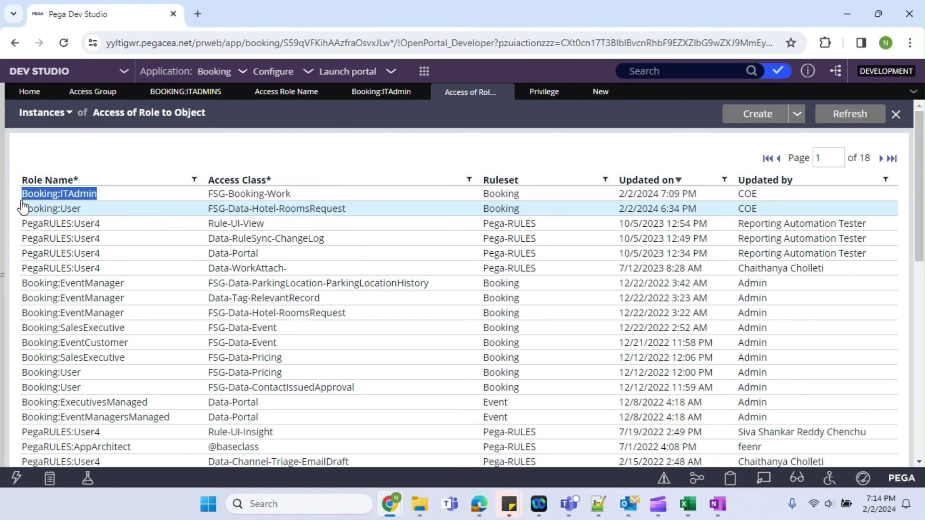
{"action": "left_click", "coordinate": [606, 94]}
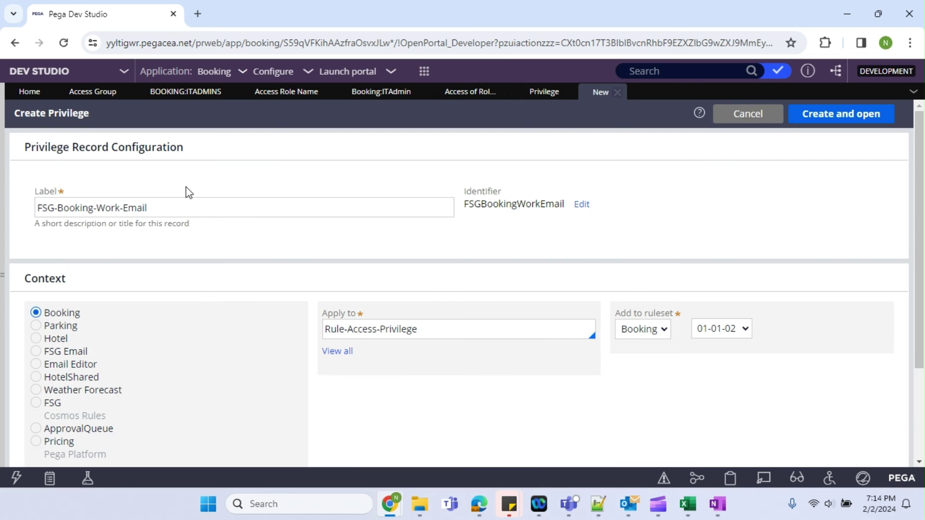
{"action": "key", "text": "ctrl+a"}
{"action": "key", "text": "ctrl+v"}
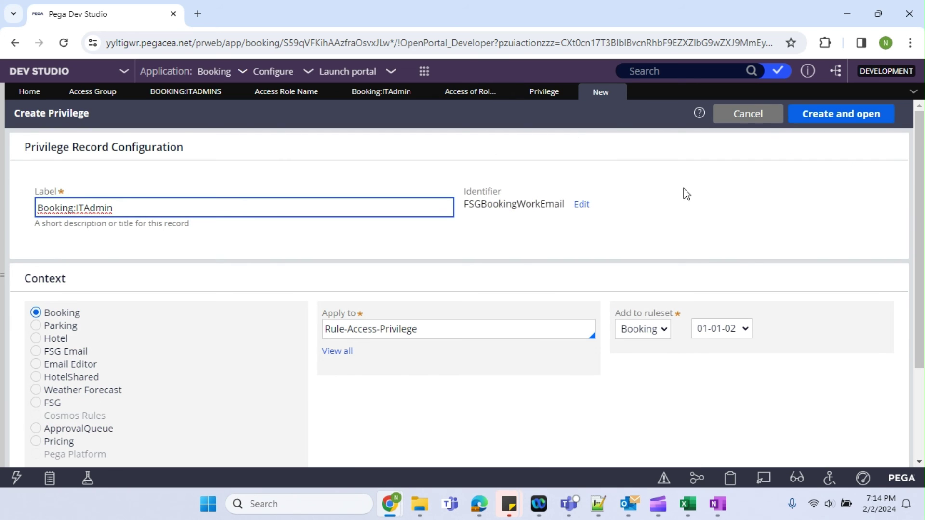
{"action": "left_click", "coordinate": [549, 239]}
- Clear the wrong Apply to value and find the FSG-Booking-Work-VehicleParking class in the class explorer
{"action": "left_click", "coordinate": [386, 331]}
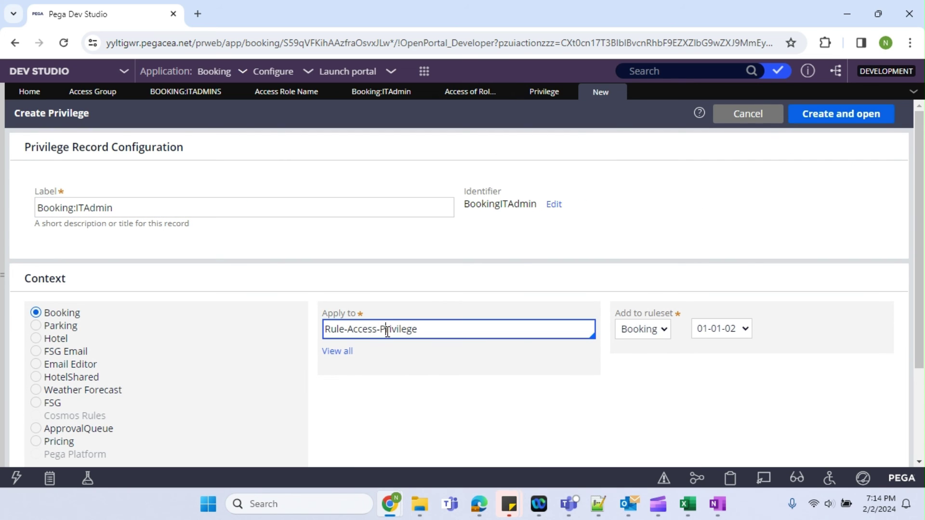
{"action": "key", "text": "ctrl+a"}
{"action": "key", "text": "ctrl+v"}
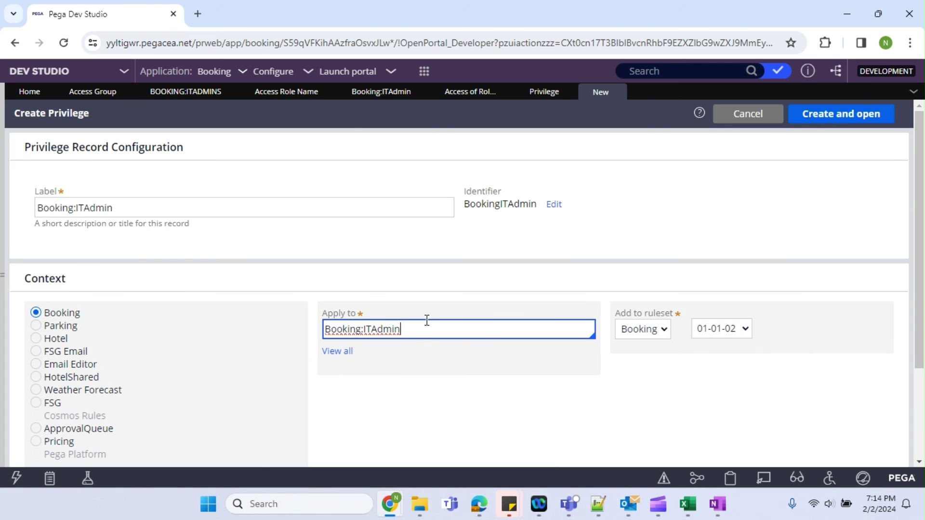
{"action": "key", "text": "ctrl+a"}
{"action": "key", "text": "BackSpace"}
{"action": "left_click", "coordinate": [470, 93]}
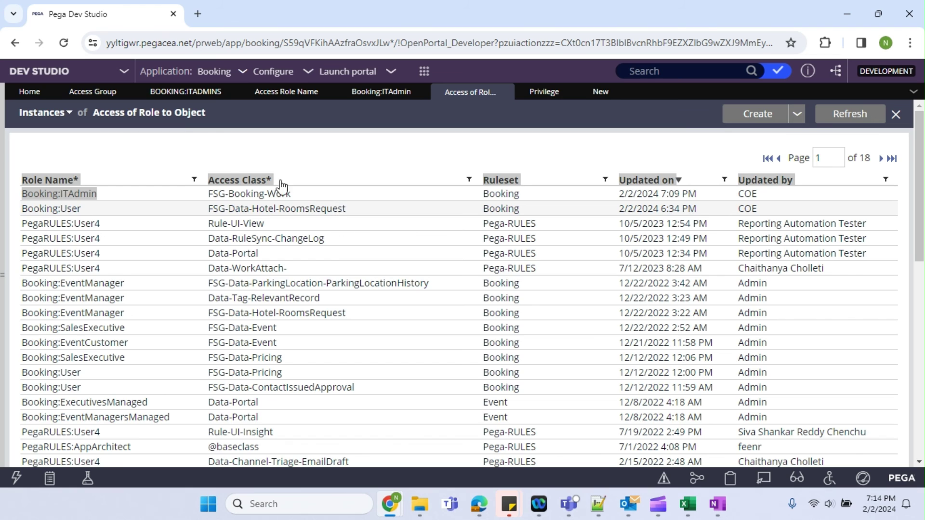
{"action": "left_click", "coordinate": [6, 215]}
{"action": "left_click", "coordinate": [36, 263]}
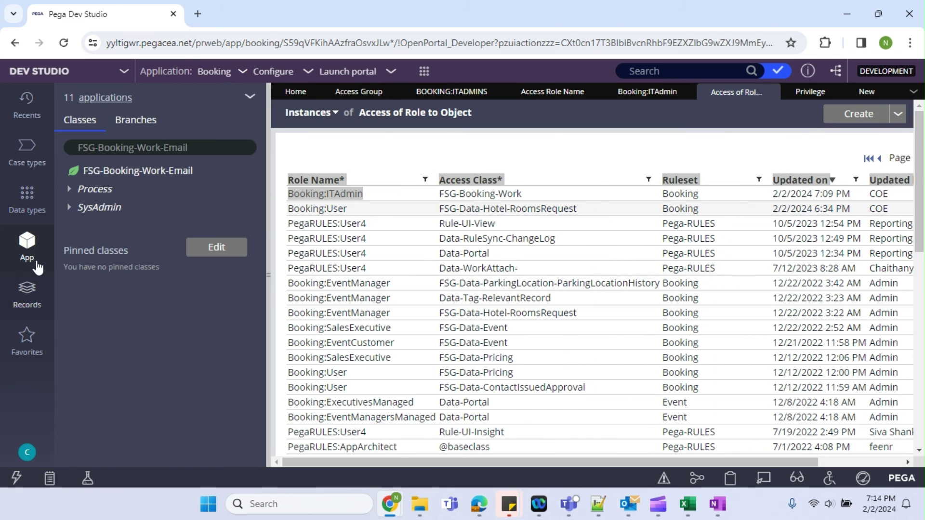
{"action": "left_click", "coordinate": [178, 148]}
{"action": "double_click", "coordinate": [179, 148]}
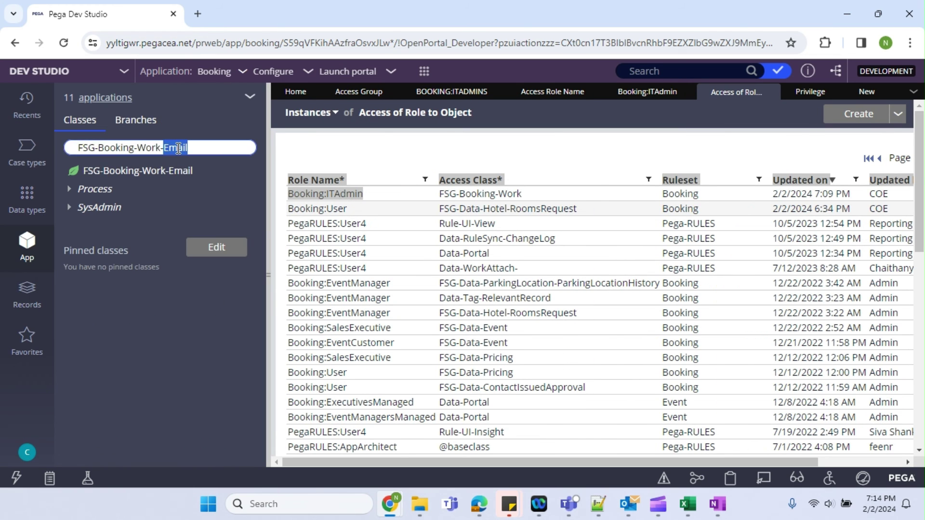
{"action": "key", "text": "BackSpace"}
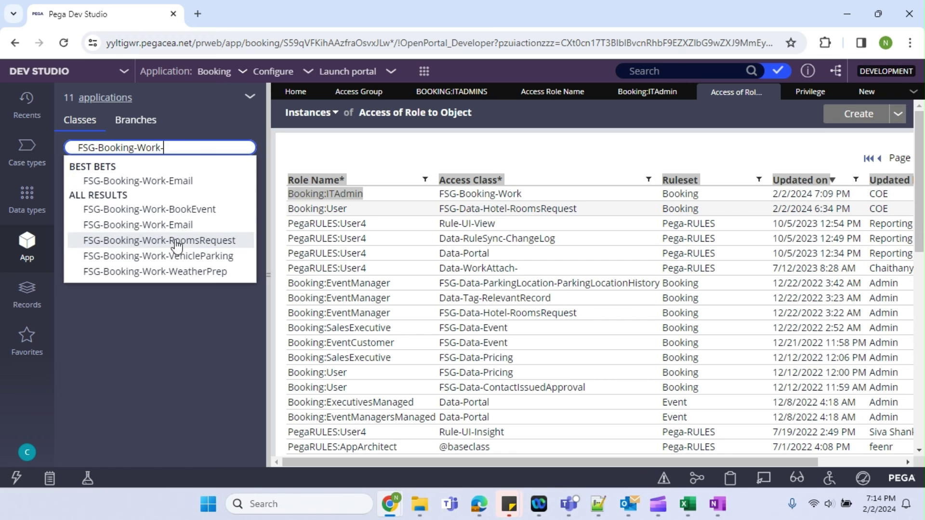
{"action": "left_click", "coordinate": [185, 260]}
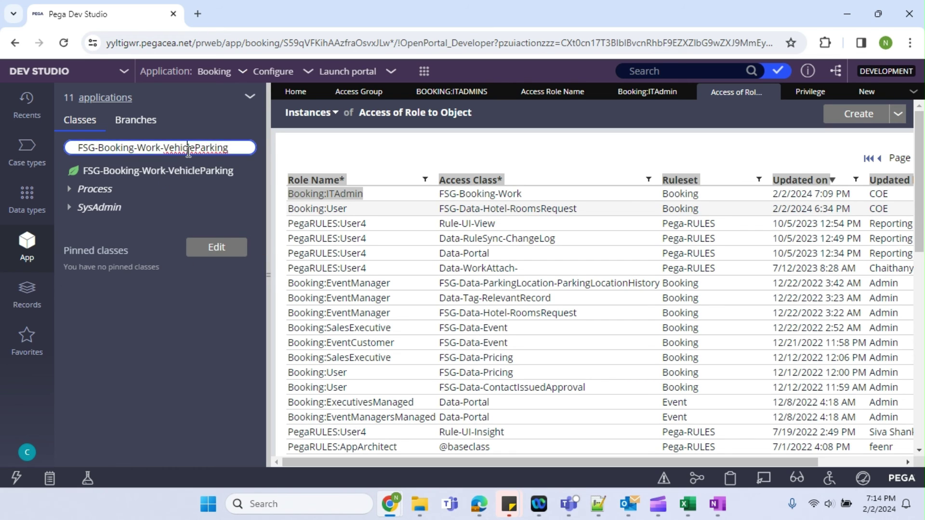
- Set Apply to to FSG-Booking-Work-VehicleParking and create the privilege
{"action": "left_click", "coordinate": [188, 149]}
{"action": "key", "text": "ctrl+c"}
{"action": "left_click", "coordinate": [865, 91]}
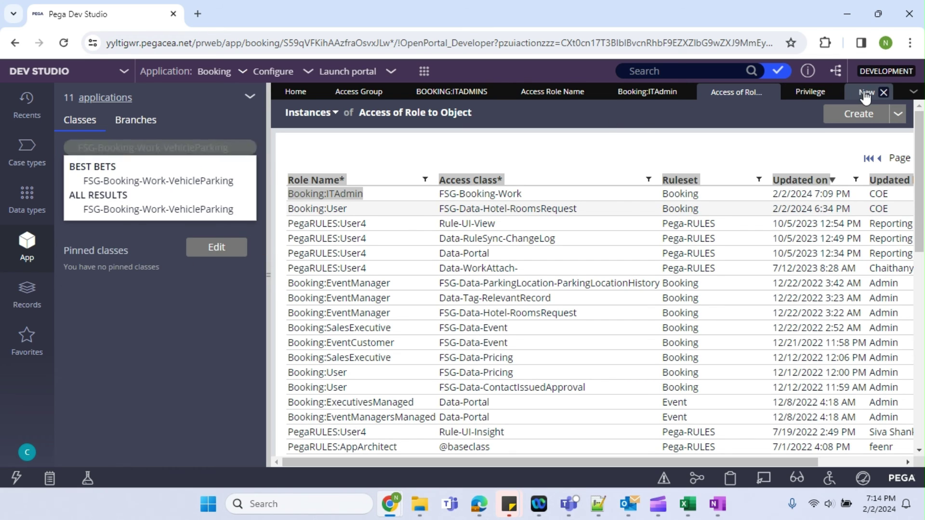
{"action": "left_click", "coordinate": [510, 328]}
{"action": "key", "text": "ctrl+v"}
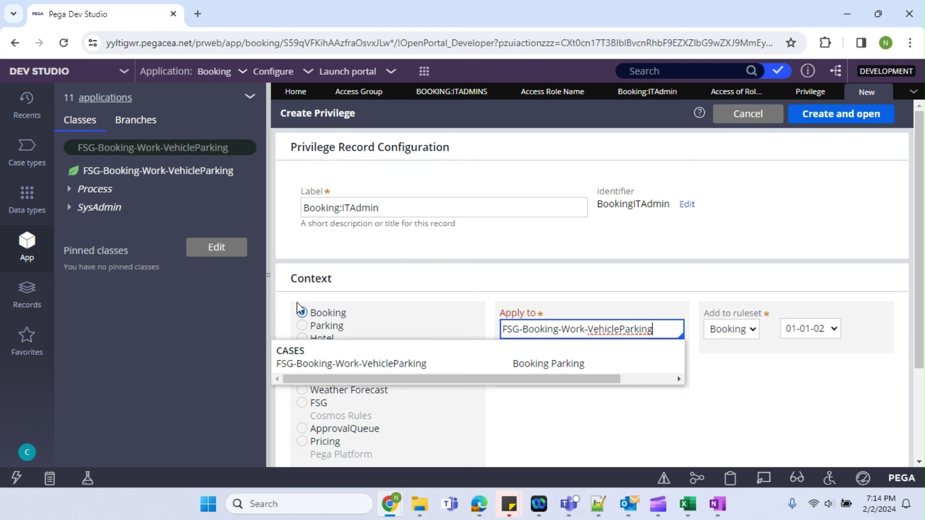
{"action": "left_click", "coordinate": [268, 286]}
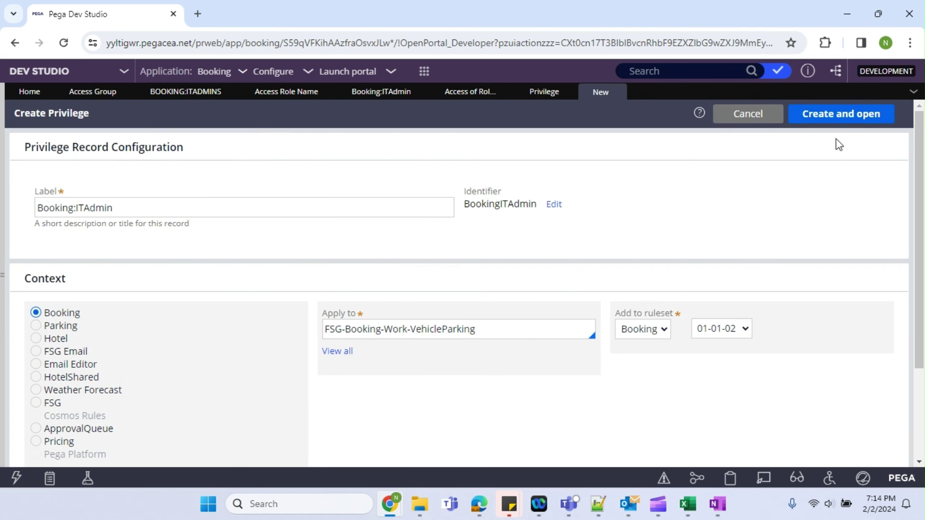
{"action": "left_click", "coordinate": [842, 116]}
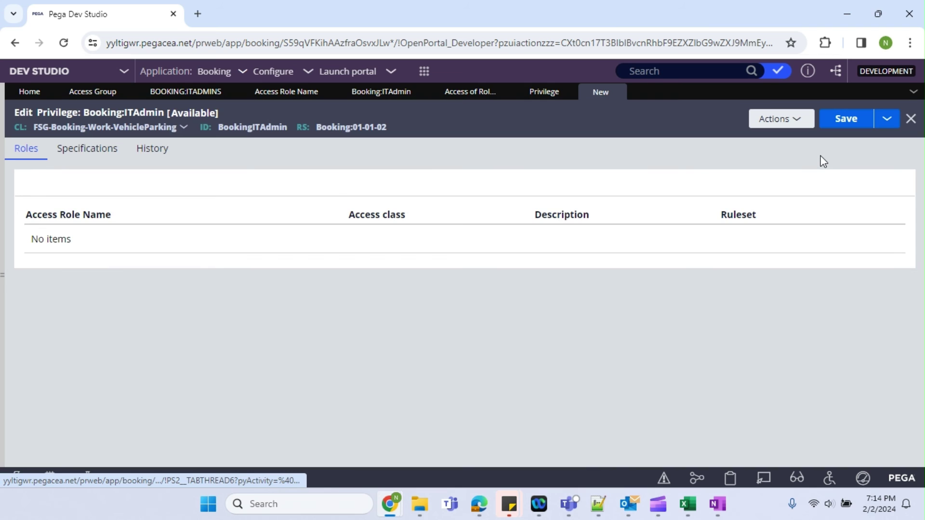
- Save the new Booking:ITAdmin privilege and copy its ID
{"action": "left_click", "coordinate": [849, 125]}
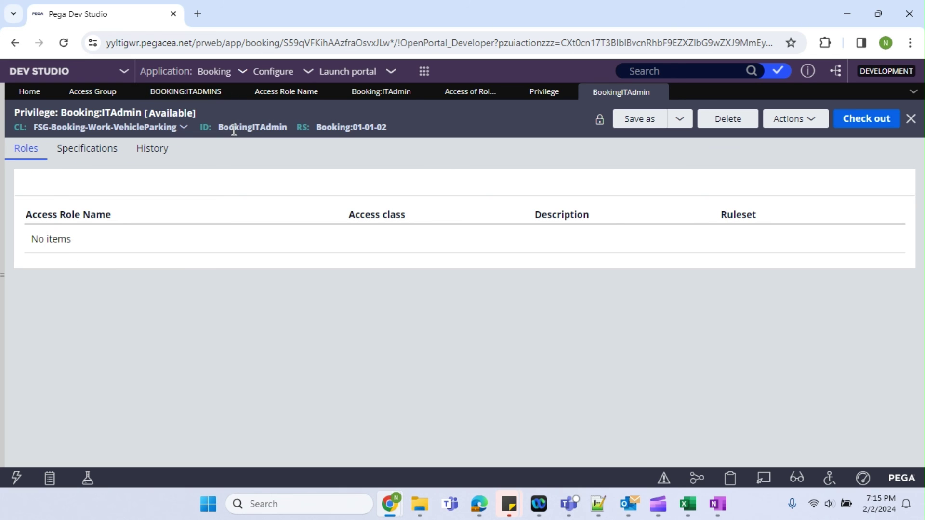
{"action": "left_click_drag", "start_coordinate": [258, 128], "coordinate": [286, 128]}
{"action": "key", "text": "ctrl+c"}
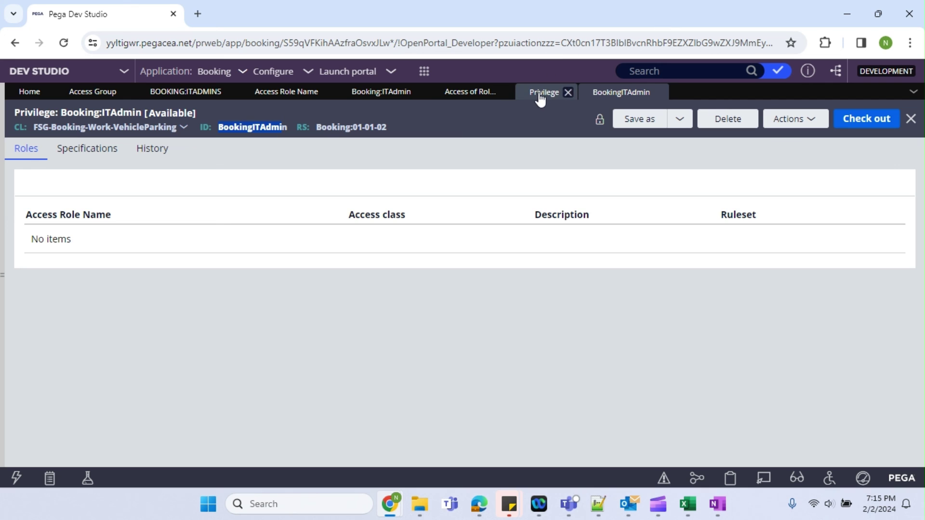
{"action": "left_click", "coordinate": [465, 98]}
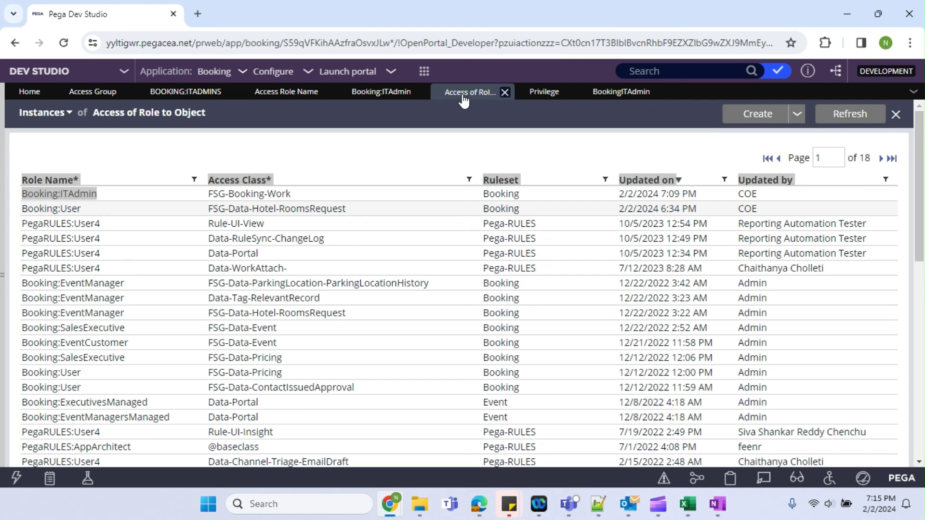
- Add the copied privilege name to the FSG-Booking-Work access rule and save it at level 5
{"action": "left_click", "coordinate": [254, 194]}
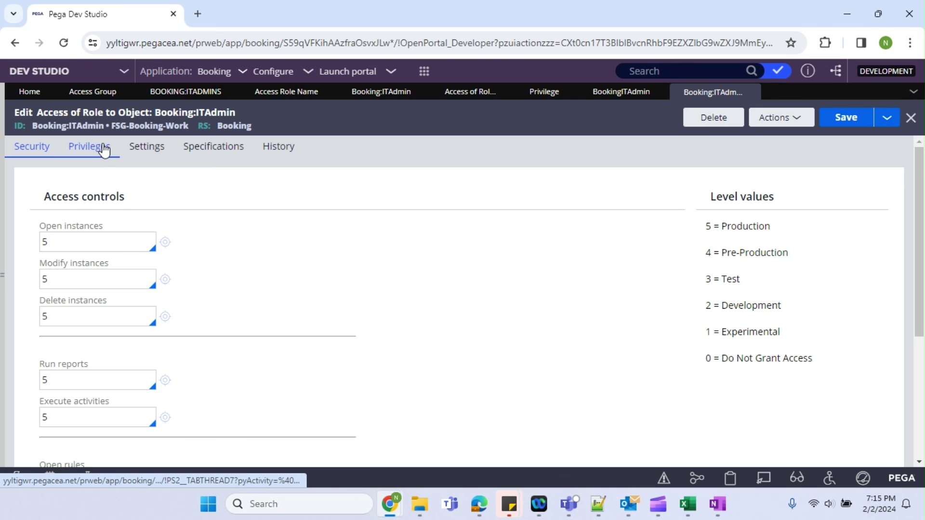
{"action": "left_click", "coordinate": [105, 149]}
{"action": "left_click", "coordinate": [107, 203]}
{"action": "key", "text": "ctrl+v"}
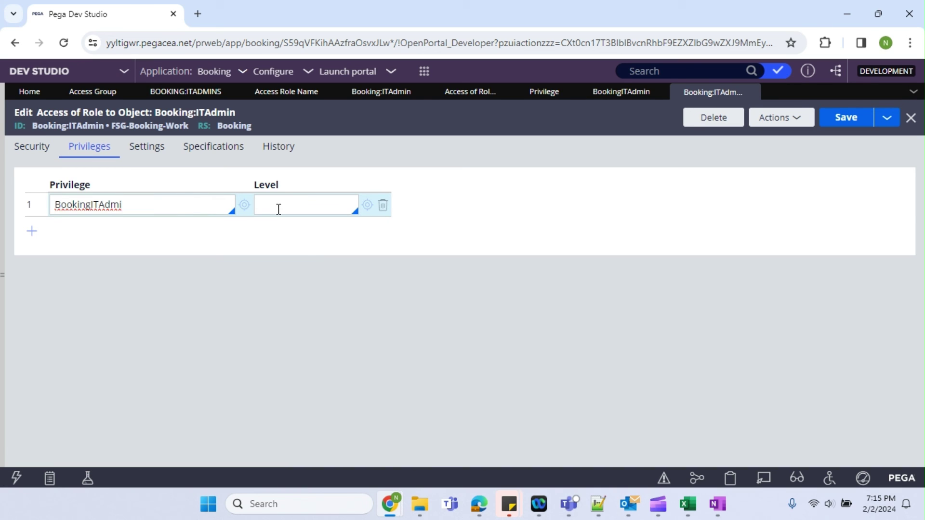
{"action": "left_click", "coordinate": [279, 209]}
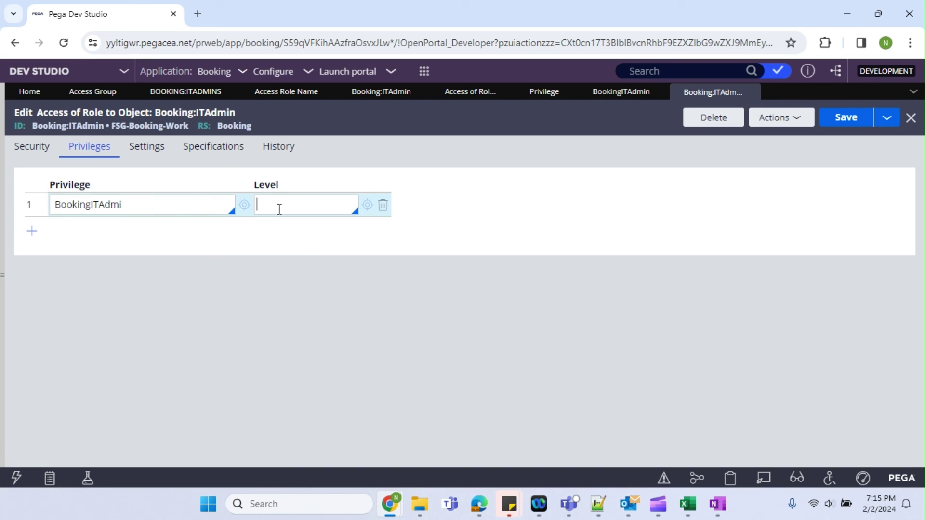
{"action": "left_click", "coordinate": [856, 121]}
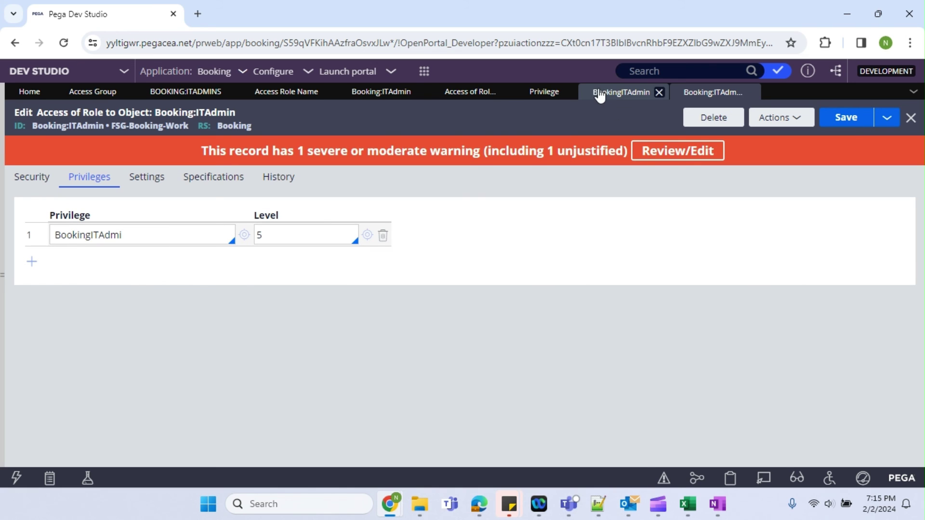
- Fix the missing-privilege warning by correcting the name to BookingITAdmin and open its privilege form
{"action": "left_click", "coordinate": [668, 155]}
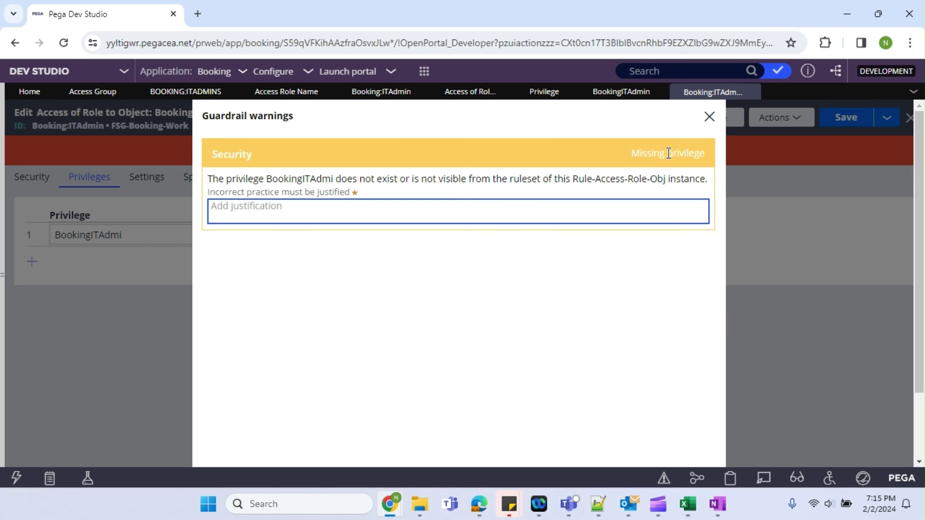
{"action": "left_click_drag", "start_coordinate": [322, 179], "coordinate": [429, 177]}
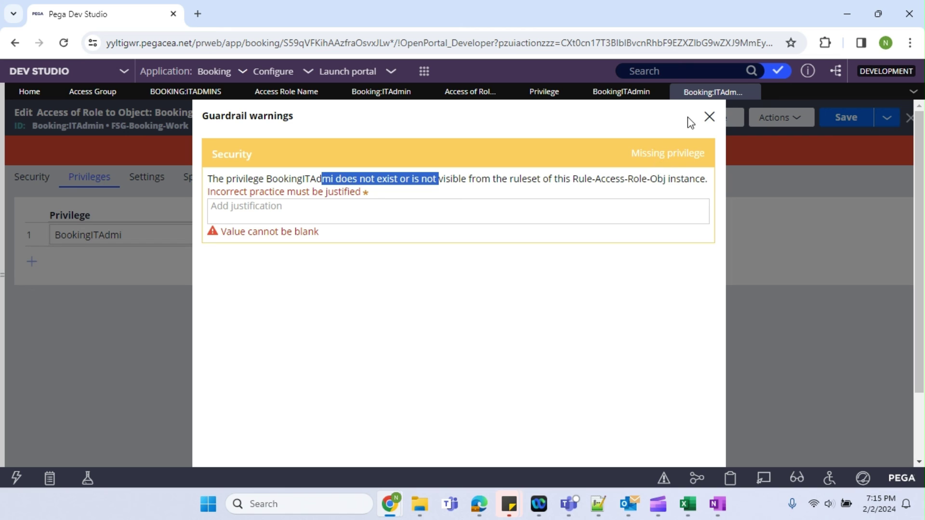
{"action": "left_click", "coordinate": [710, 117]}
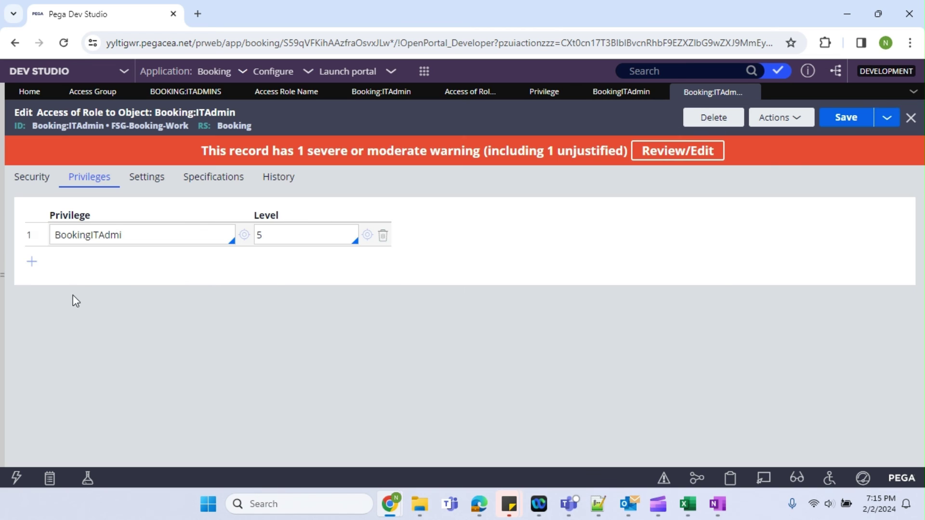
{"action": "left_click", "coordinate": [141, 236]}
{"action": "type", "text": "n"}
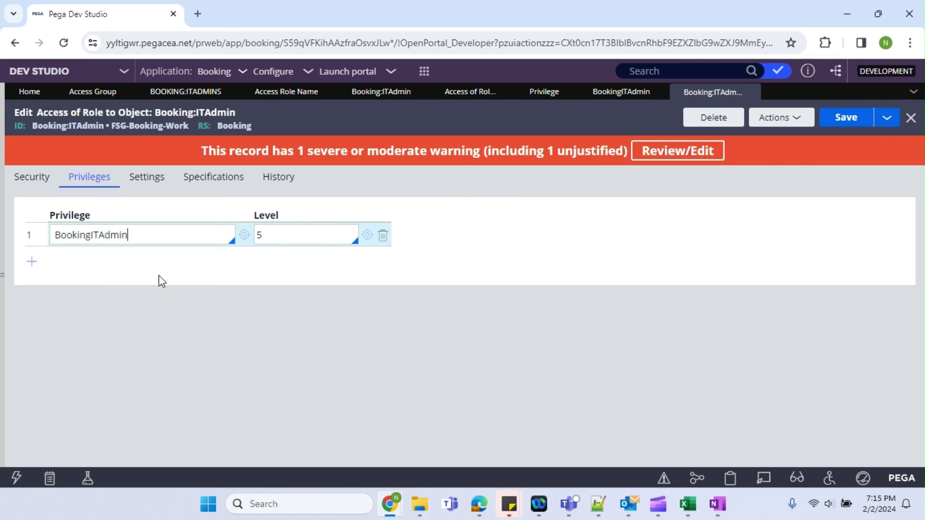
{"action": "left_click", "coordinate": [245, 236]}
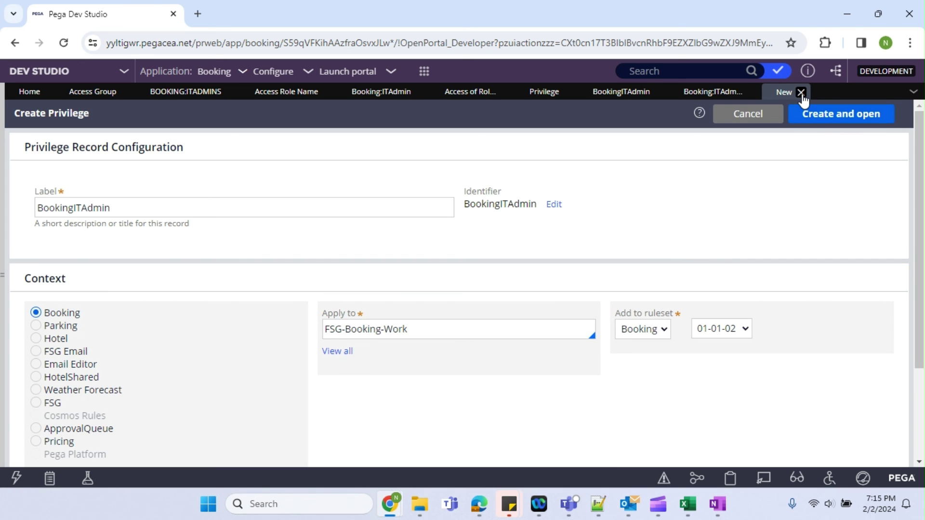
- Discard the new privilege form and copy FSG-Booking-Work-VehicleParking from the existing BookingITAdmin privilege
{"action": "left_click", "coordinate": [802, 92]}
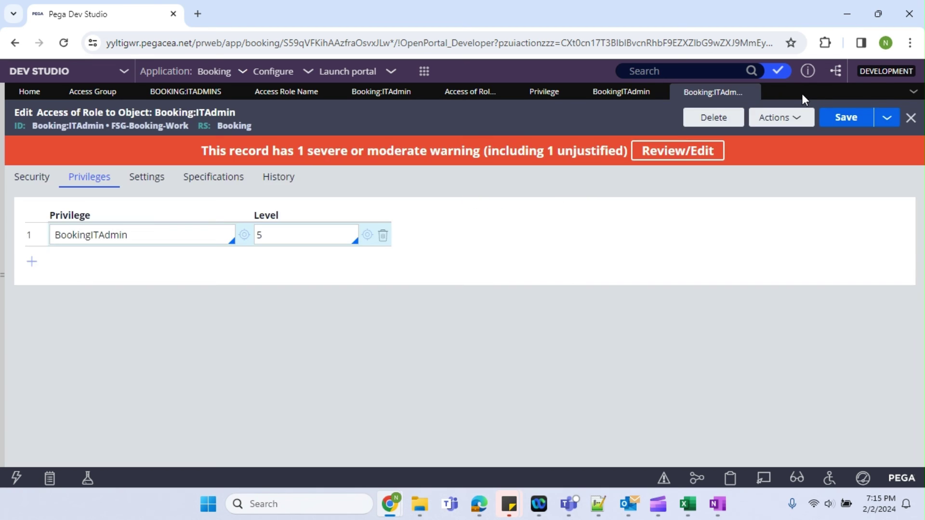
{"action": "left_click", "coordinate": [138, 241]}
{"action": "left_click", "coordinate": [628, 96]}
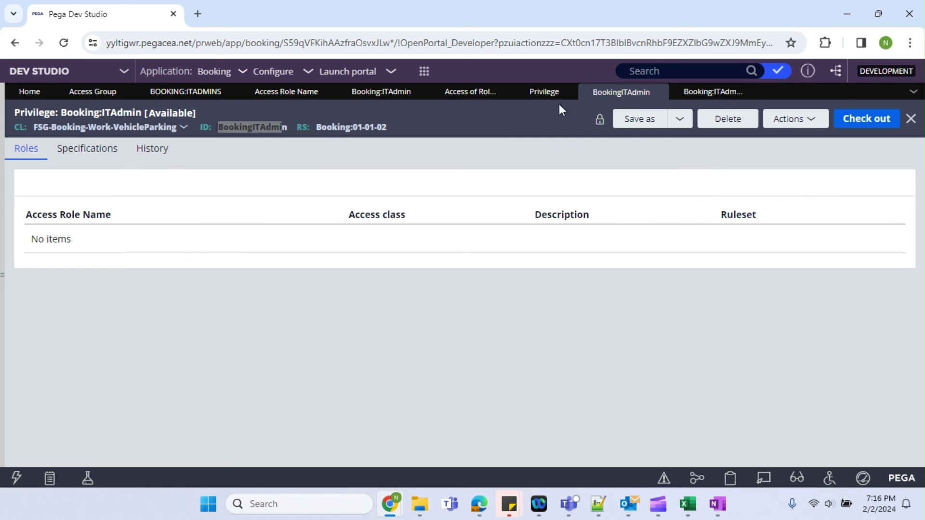
{"action": "left_click_drag", "start_coordinate": [28, 127], "coordinate": [180, 128]}
{"action": "key", "text": "ctrl+c"}
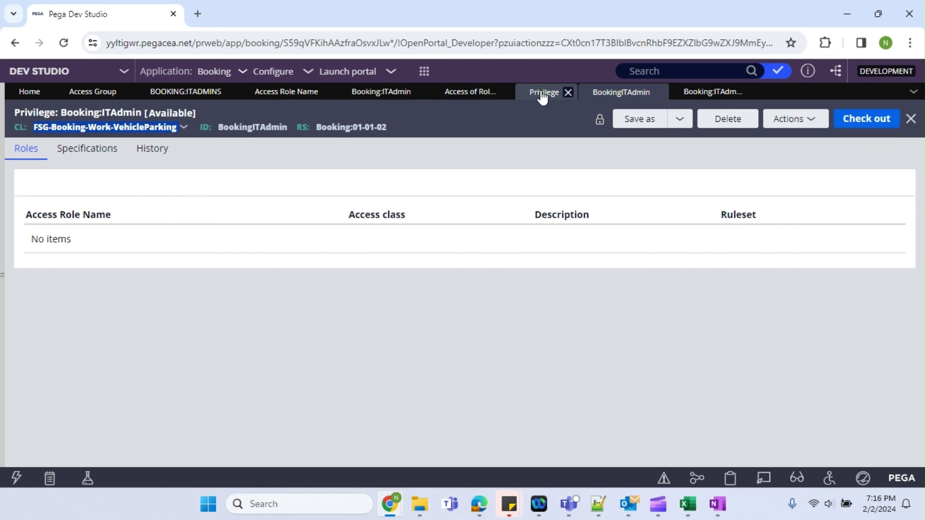
{"action": "left_click", "coordinate": [544, 95]}
{"action": "left_click", "coordinate": [483, 99]}
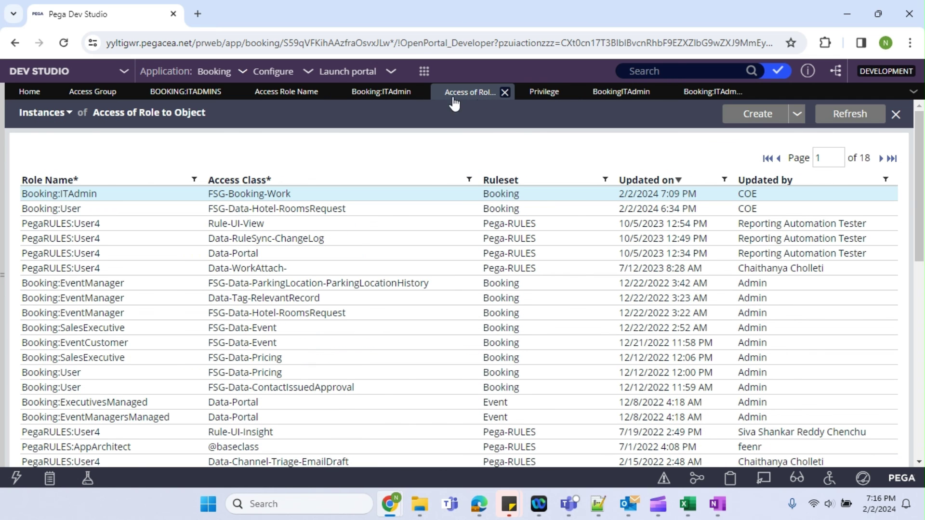
- Filter the Access of Role to Object list by access class FSG-Booking-Work-VehicleParking
{"action": "left_click", "coordinate": [468, 179]}
{"action": "left_click", "coordinate": [363, 242]}
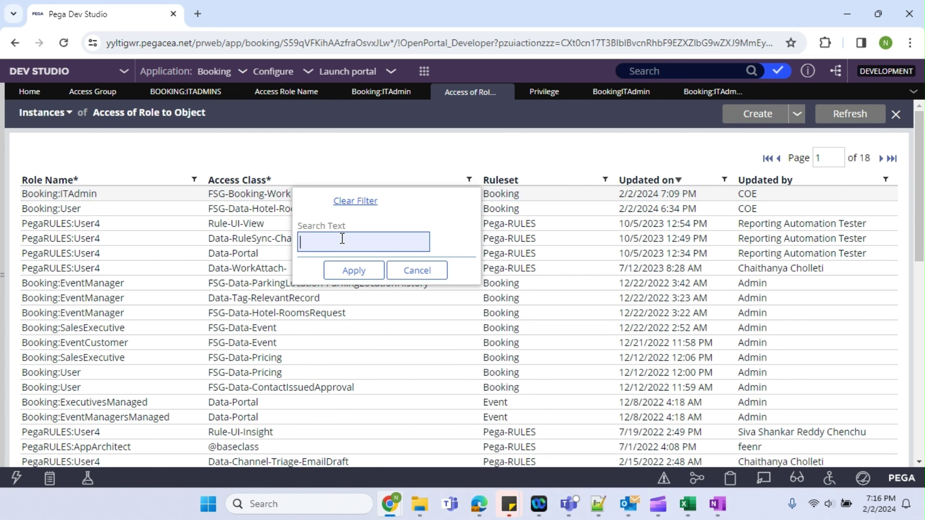
{"action": "key", "text": "ctrl+v"}
{"action": "left_click", "coordinate": [354, 271]}
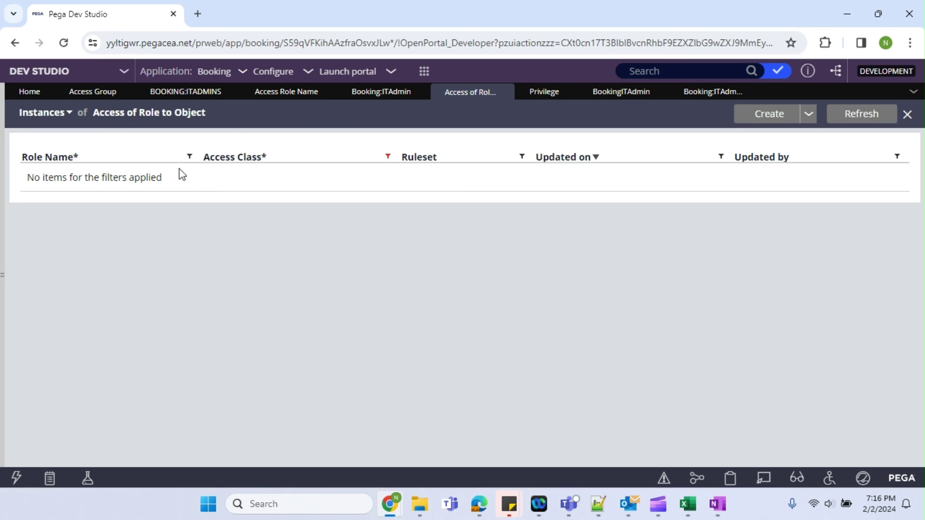
- Create a record with label and role Booking:ITAdmin on access class FSG-Booking-Work-VehicleParking
{"action": "left_click", "coordinate": [757, 118]}
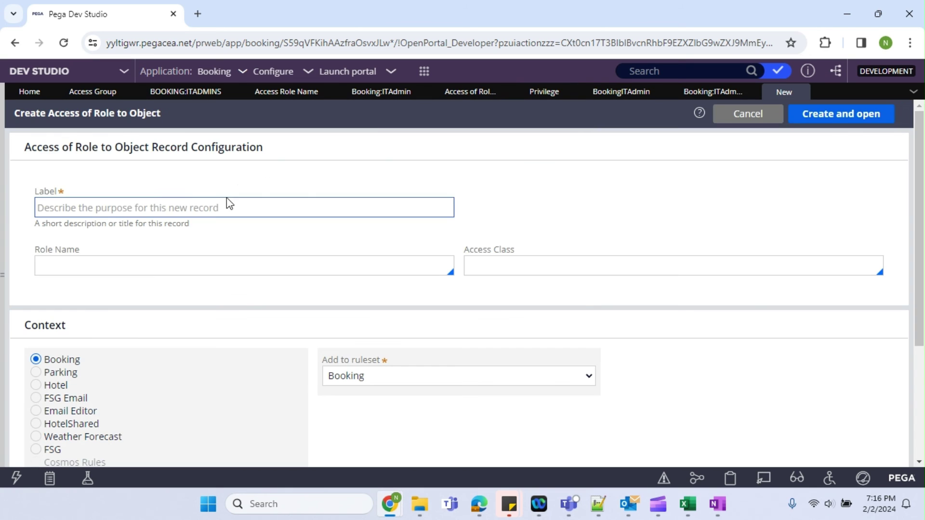
{"action": "key", "text": "ctrl+v"}
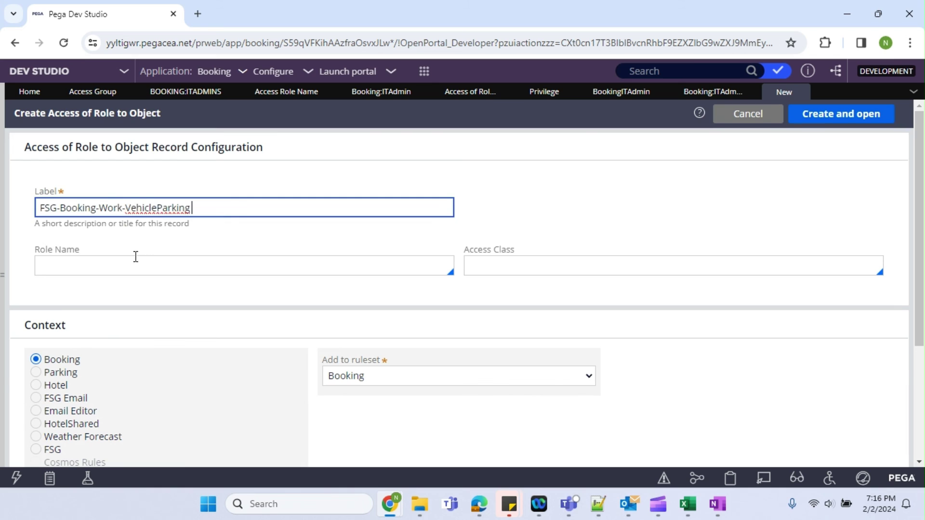
{"action": "left_click", "coordinate": [133, 273]}
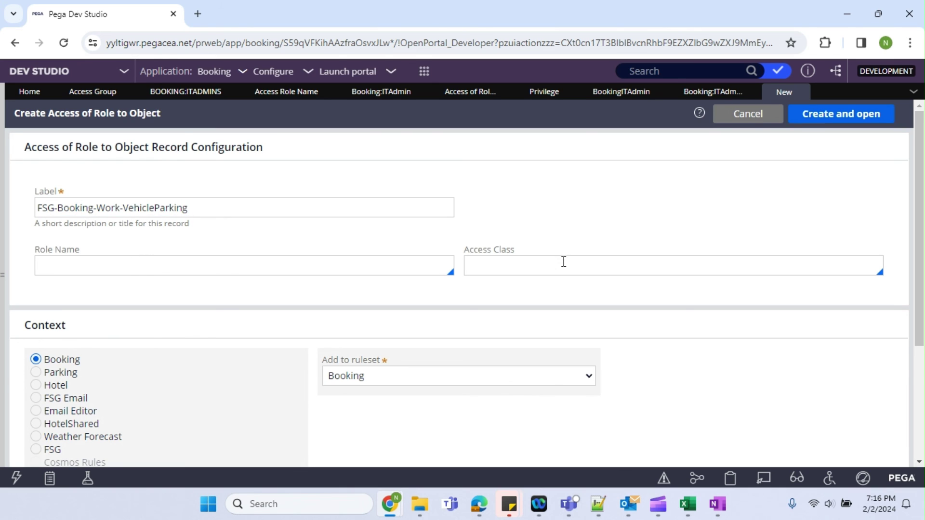
{"action": "left_click", "coordinate": [540, 268]}
{"action": "key", "text": "ctrl+v"}
{"action": "left_click", "coordinate": [221, 264]}
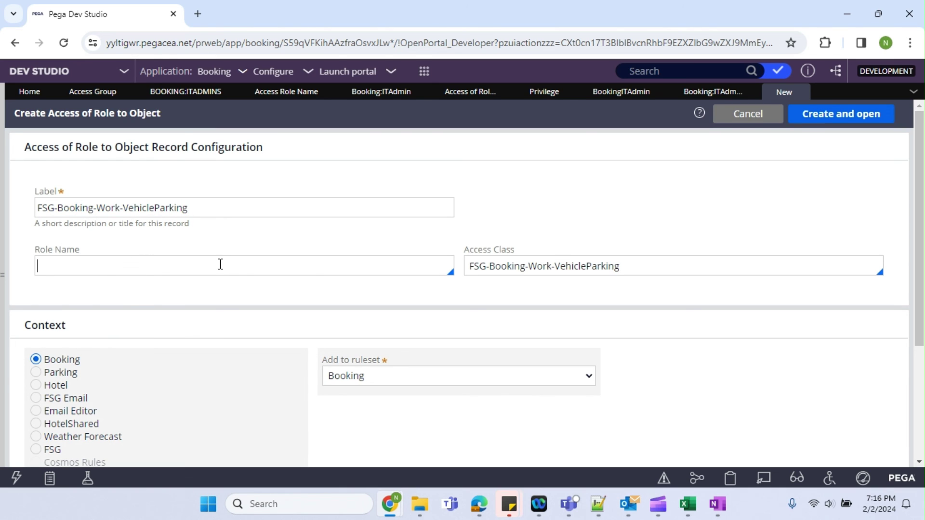
{"action": "left_click_drag", "start_coordinate": [220, 210], "coordinate": [44, 211]}
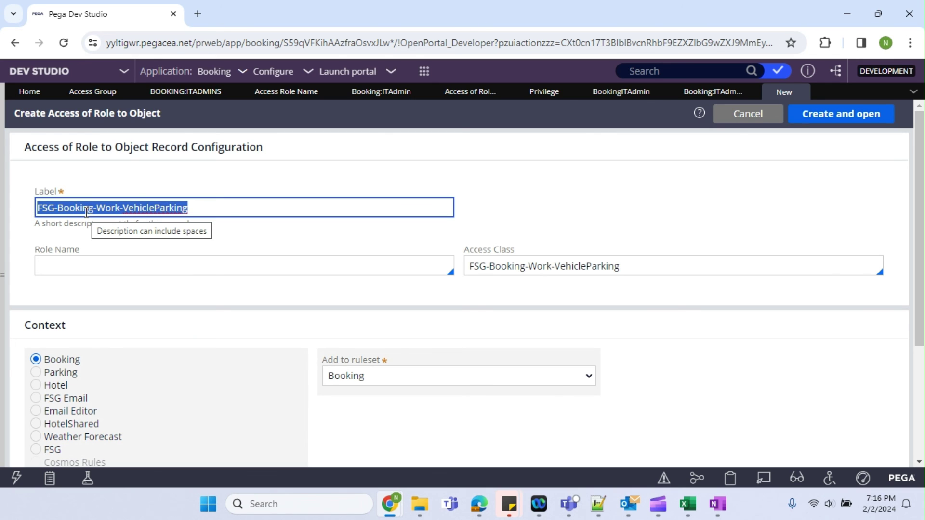
{"action": "type", "text": "Booking:ITAdmin"}
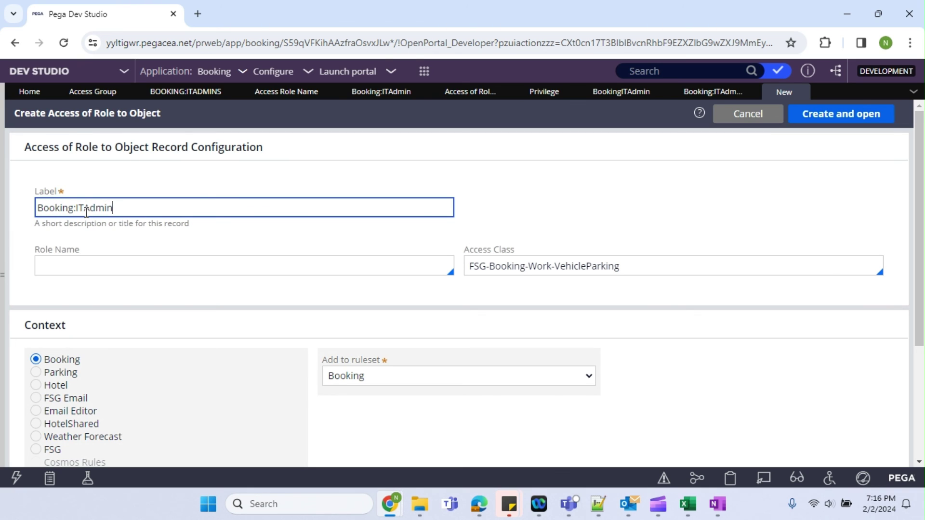
{"action": "key", "text": "ctrl+a"}
{"action": "key", "text": "ctrl+c"}
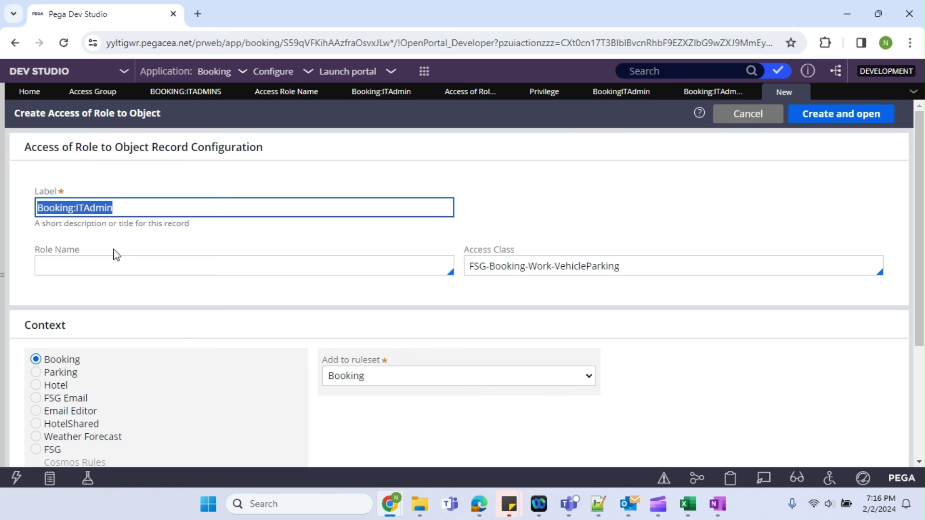
{"action": "left_click", "coordinate": [109, 263]}
{"action": "key", "text": "ctrl+v"}
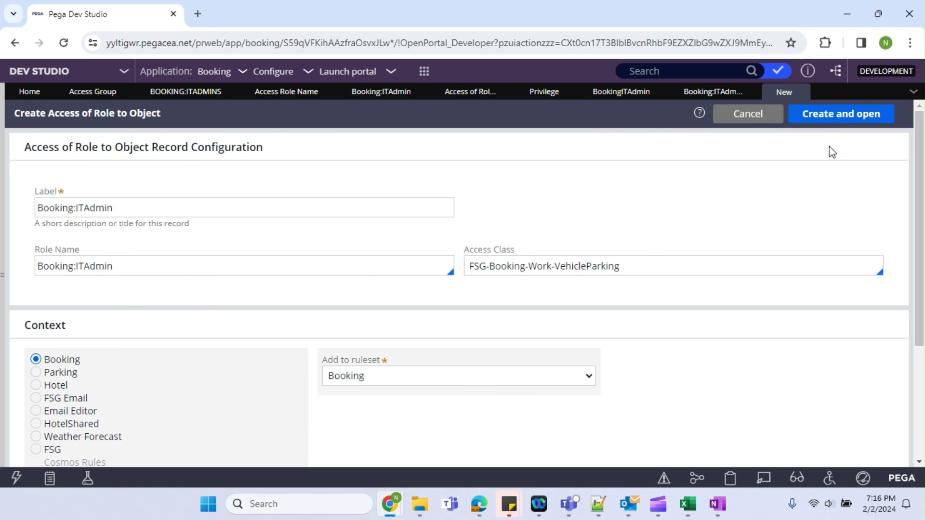
{"action": "left_click", "coordinate": [821, 118]}
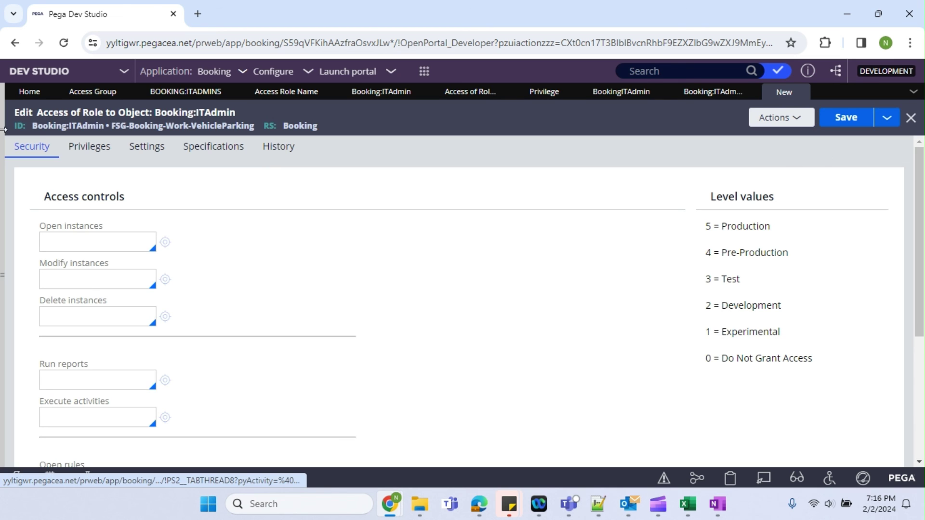
- Grant the new access record the BookingITAdmin privilege at level 5 and save it
{"action": "left_click", "coordinate": [92, 147]}
{"action": "left_click", "coordinate": [73, 211]}
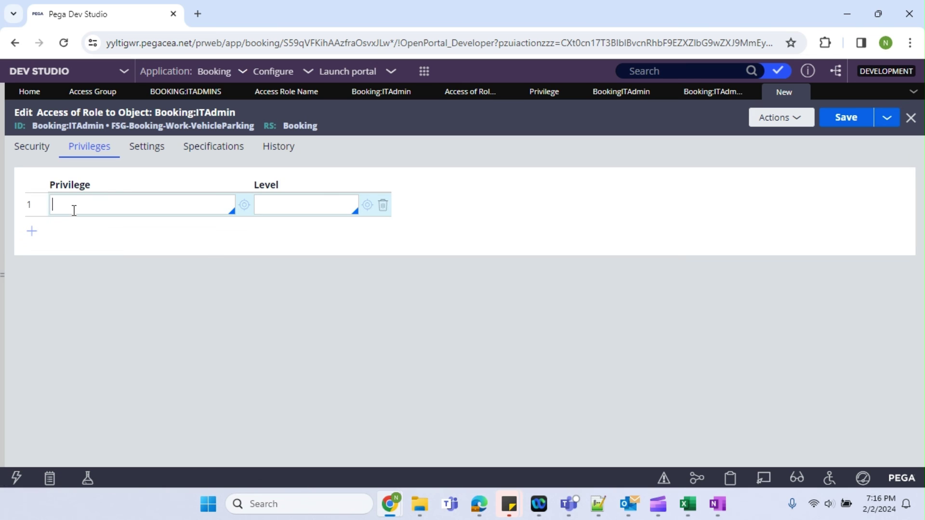
{"action": "left_click", "coordinate": [74, 230]}
{"action": "type", "text": "5"}
{"action": "left_click", "coordinate": [29, 146]}
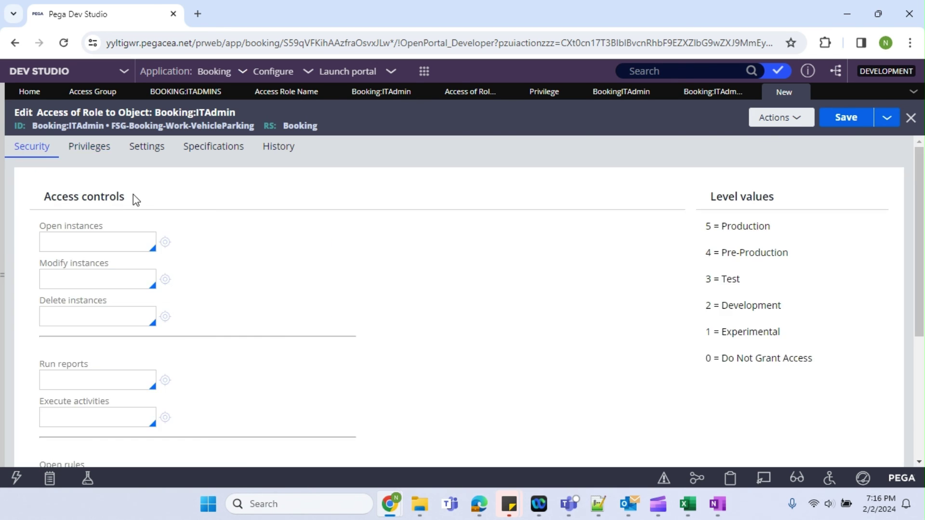
{"action": "left_click", "coordinate": [840, 118]}
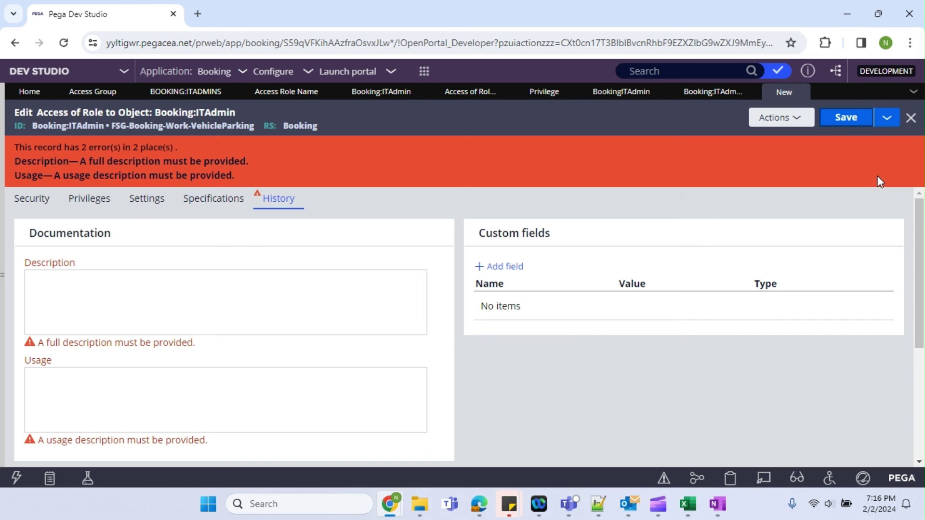
- Enter 'test' as Description and Usage, save again, and return to the FSG-Booking-Work record
{"action": "left_click", "coordinate": [215, 277]}
{"action": "type", "text": "test"}
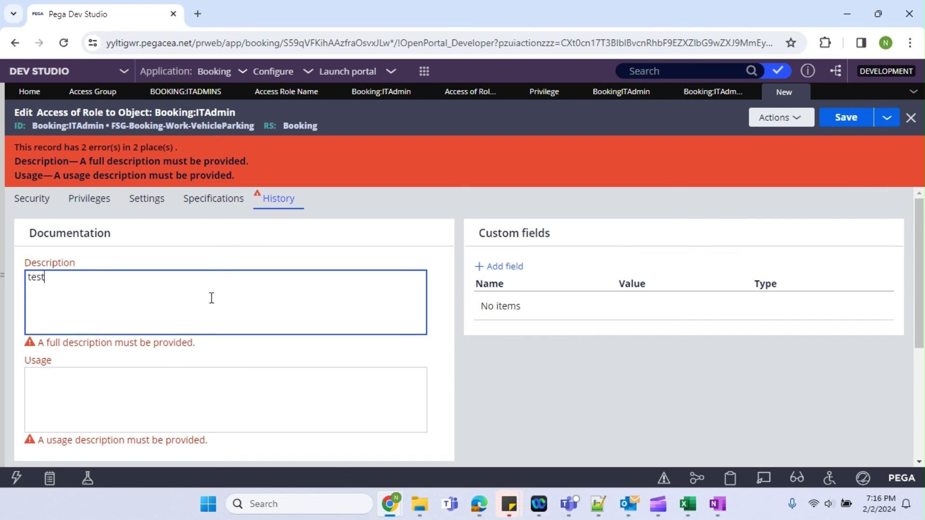
{"action": "left_click", "coordinate": [150, 382]}
{"action": "type", "text": "test"}
{"action": "left_click", "coordinate": [847, 120]}
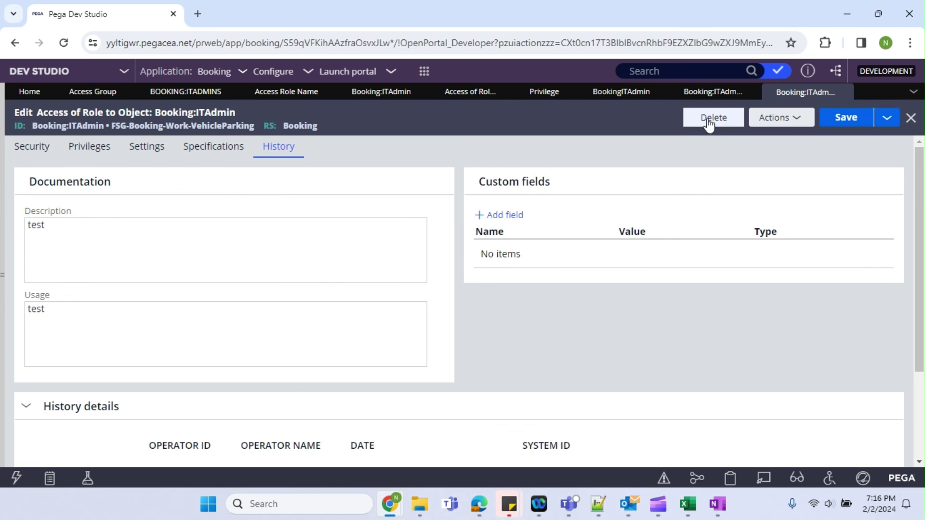
{"action": "left_click", "coordinate": [712, 96]}
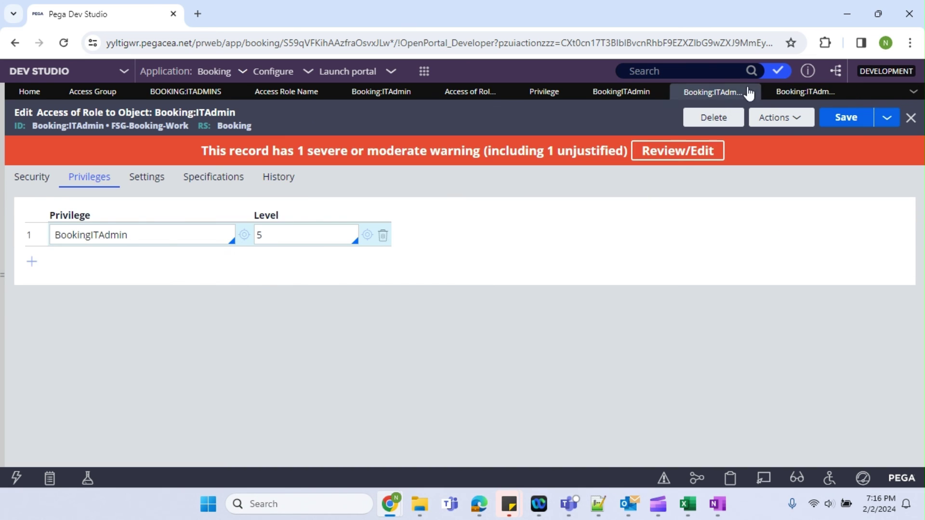
- Refresh the BookingITAdmin privilege record and review the VehicleParking record's privileges and access controls
{"action": "left_click", "coordinate": [621, 91]}
{"action": "left_click", "coordinate": [823, 117]}
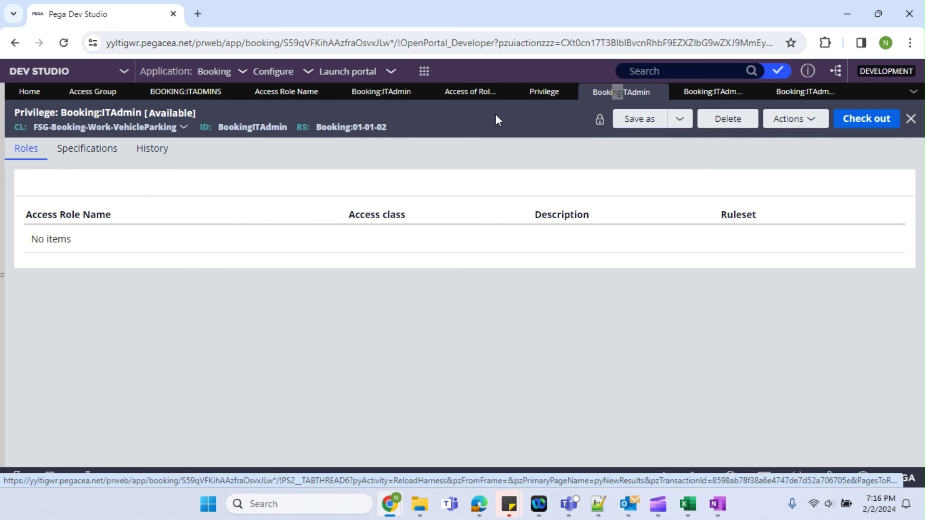
{"action": "left_click", "coordinate": [803, 120]}
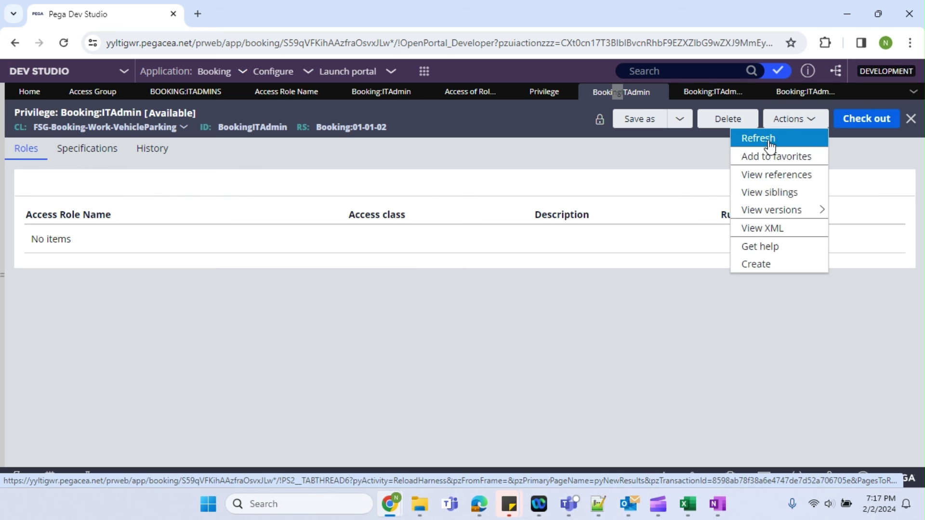
{"action": "left_click", "coordinate": [792, 94]}
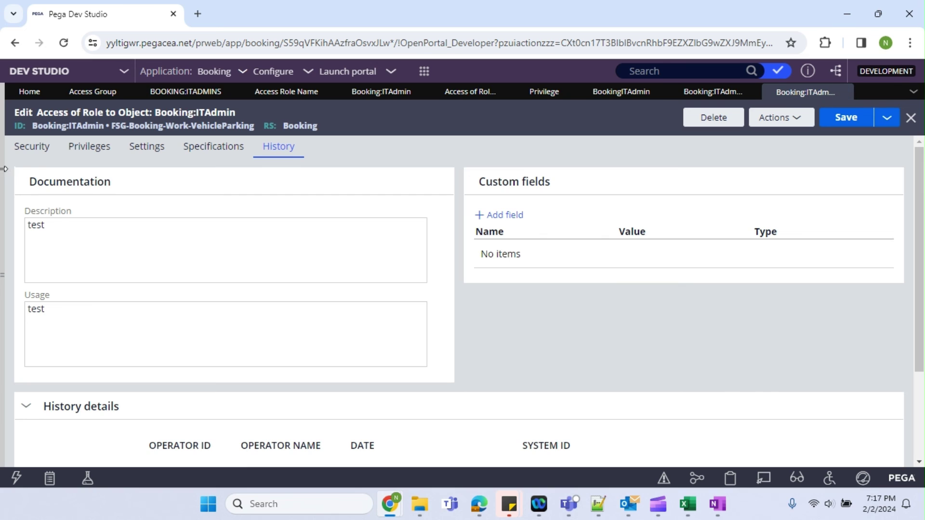
{"action": "left_click", "coordinate": [31, 148]}
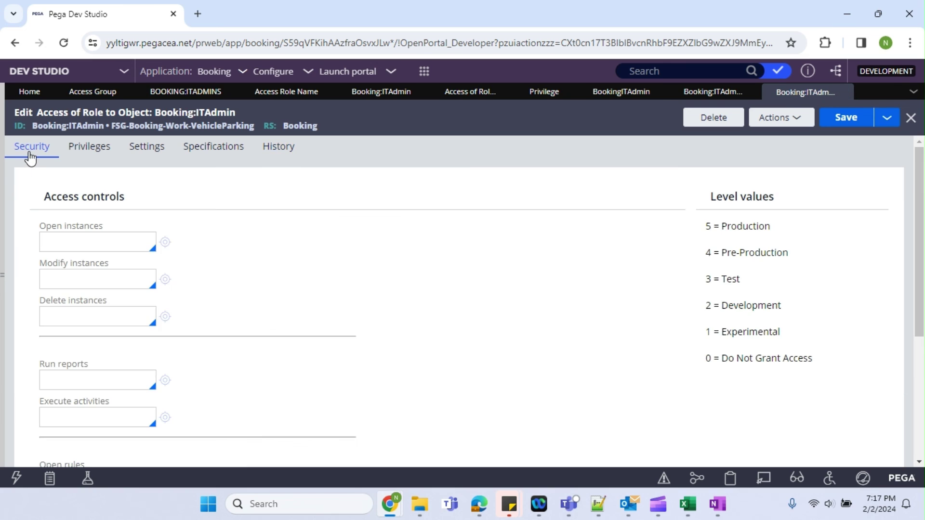
{"action": "left_click", "coordinate": [84, 153]}
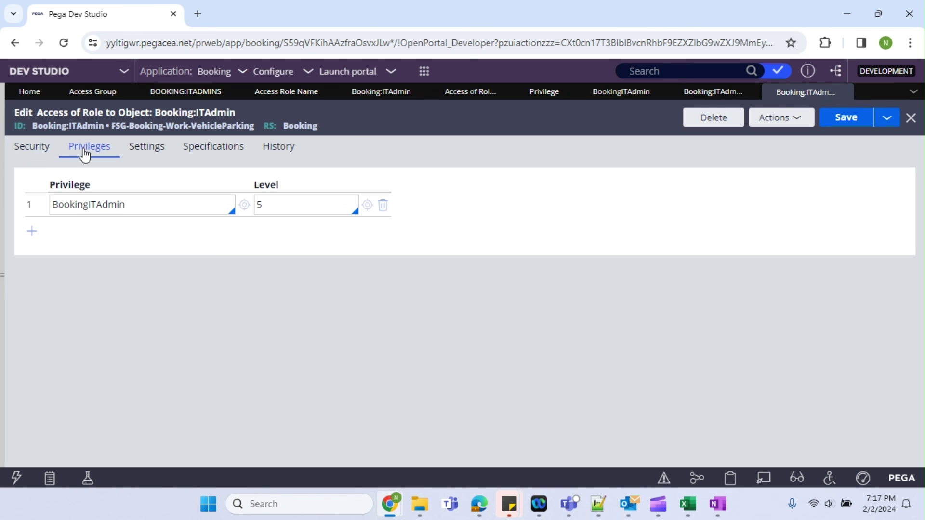
{"action": "left_click", "coordinate": [27, 148]}
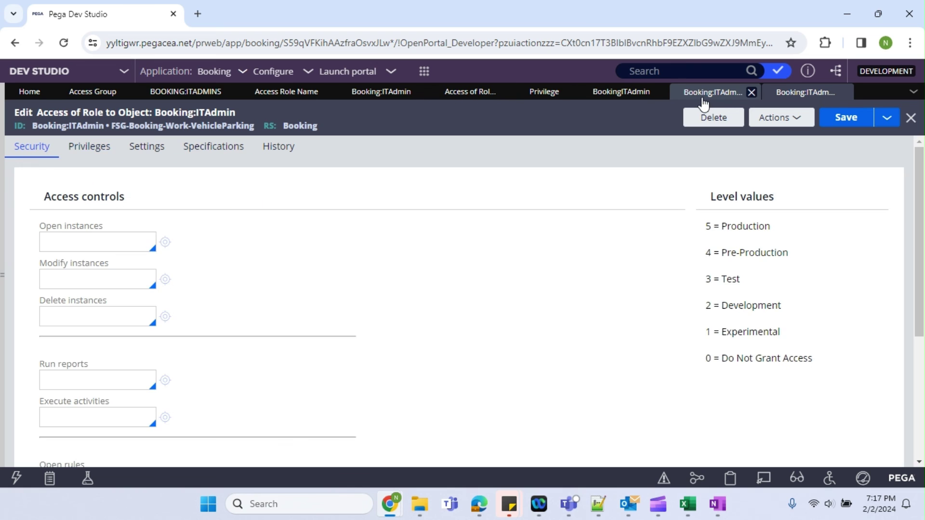
{"action": "left_click", "coordinate": [703, 99]}
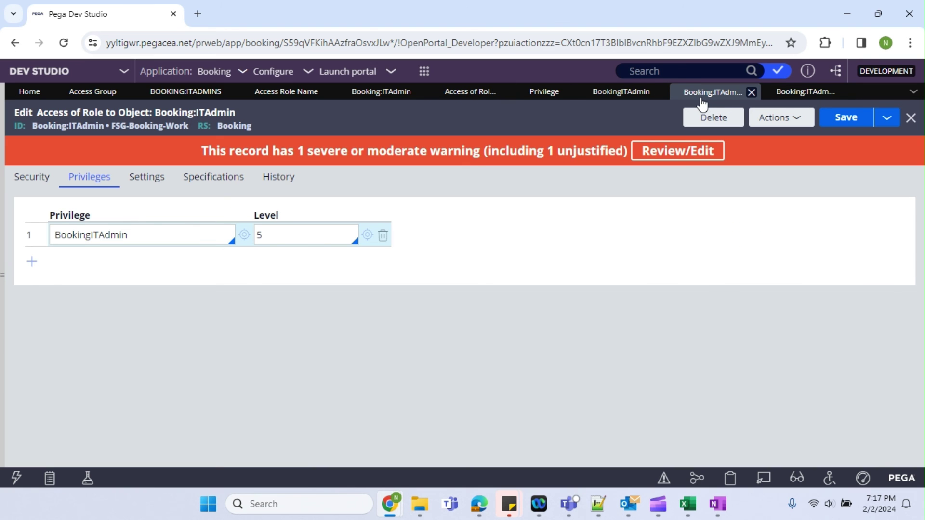
- Close the FSG-Booking-Work record discarding its unsaved changes, then refresh the BookingITAdmin privilege record
{"action": "left_click", "coordinate": [751, 92]}
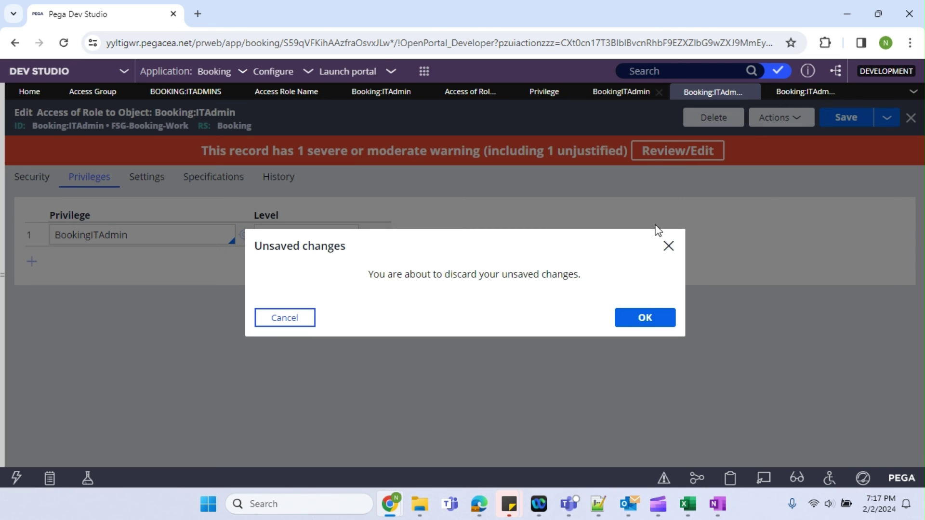
{"action": "left_click", "coordinate": [646, 322]}
{"action": "left_click", "coordinate": [619, 96]}
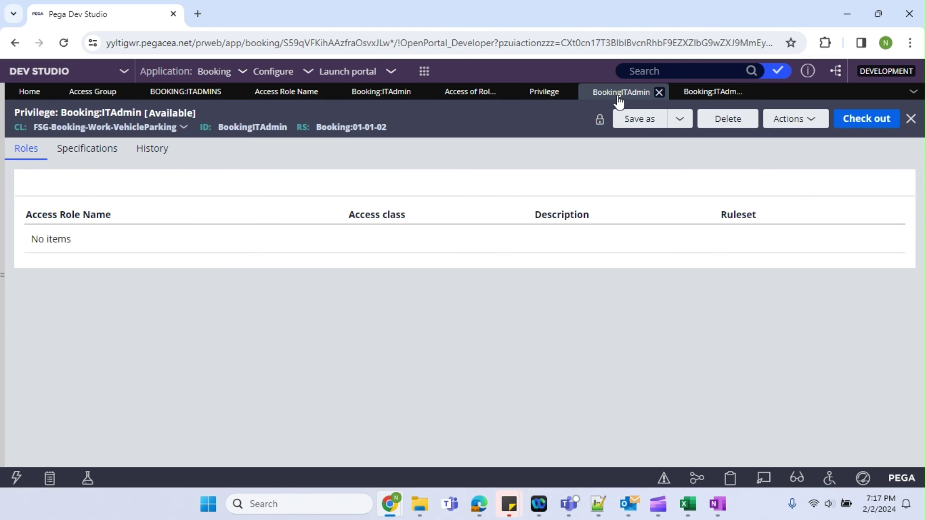
{"action": "left_click", "coordinate": [811, 123]}
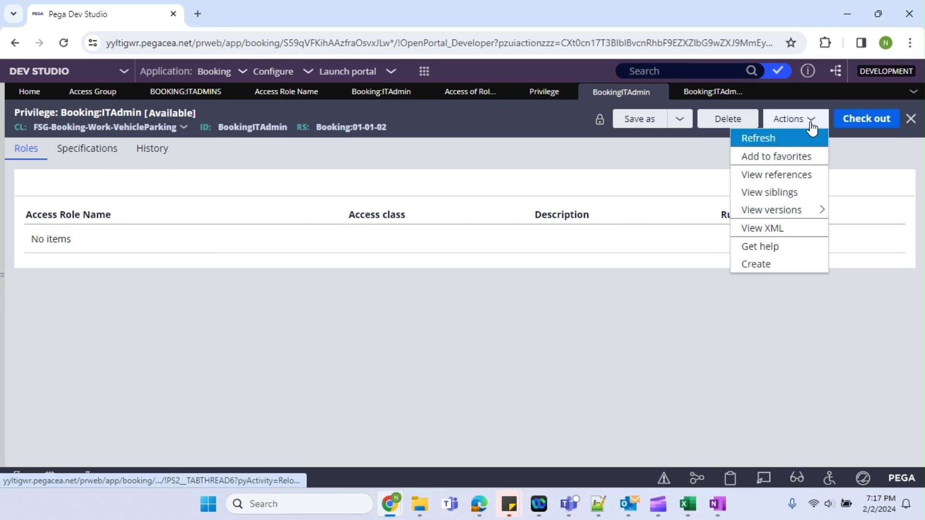
{"action": "left_click", "coordinate": [783, 141]}
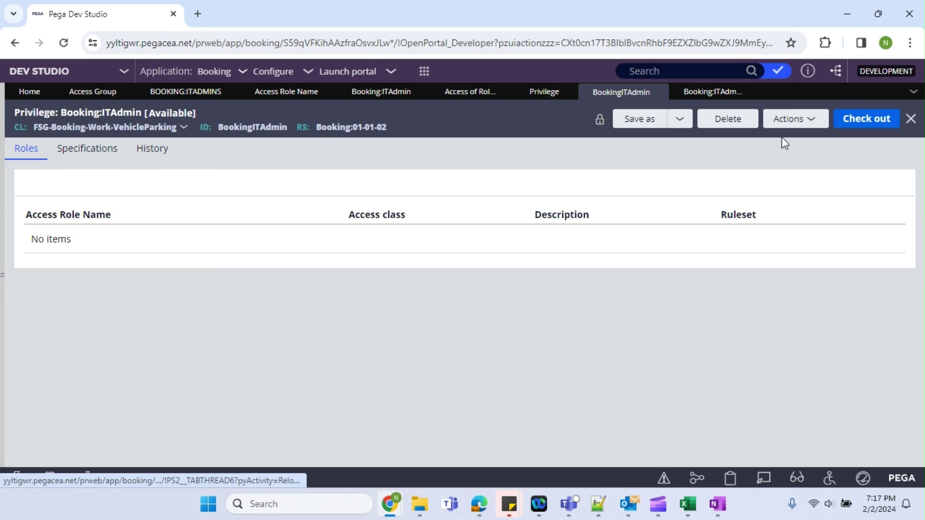
- Inspect the BookingITAdmin privilege ID and short description without changing anything
{"action": "left_click", "coordinate": [693, 98]}
{"action": "left_click", "coordinate": [622, 99]}
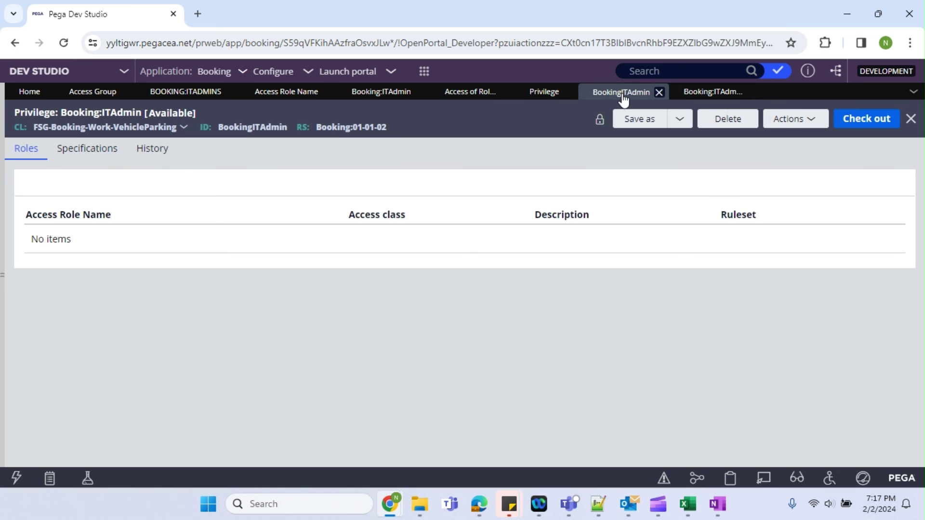
{"action": "left_click", "coordinate": [701, 93]}
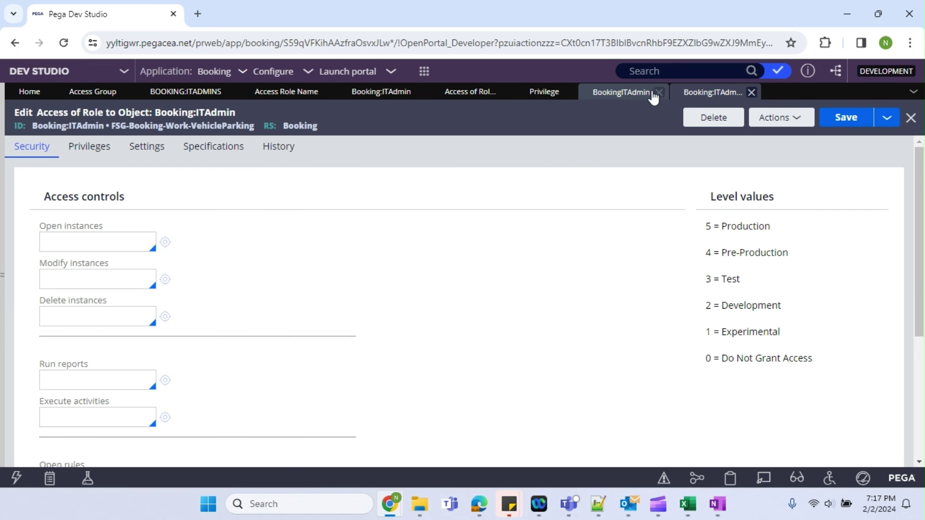
{"action": "left_click", "coordinate": [633, 97]}
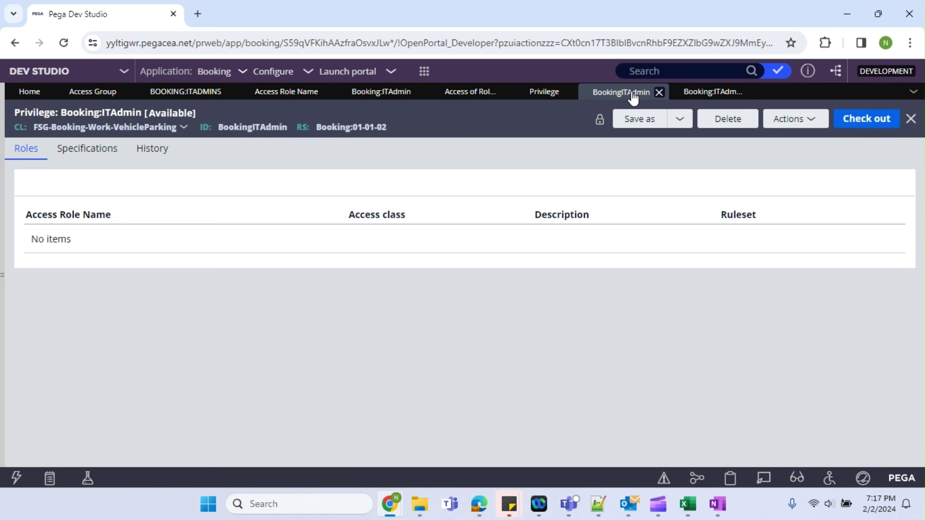
{"action": "double_click", "coordinate": [260, 129]}
{"action": "left_click", "coordinate": [95, 115]}
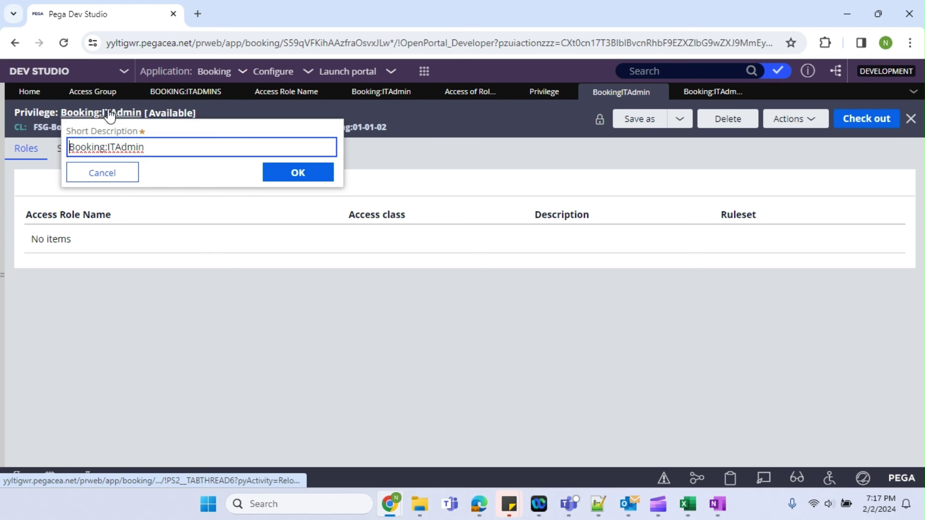
{"action": "double_click", "coordinate": [160, 145]}
{"action": "left_click", "coordinate": [137, 167]}
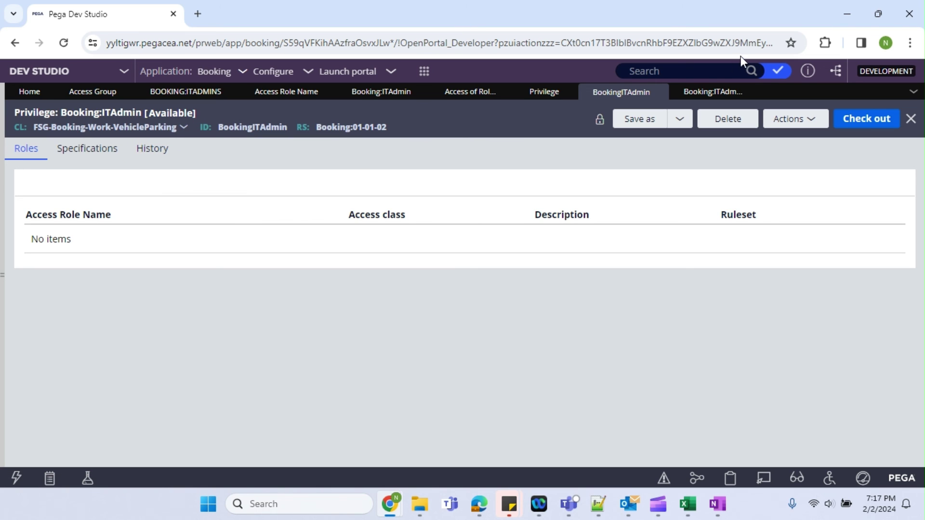
- Re-pick BookingITAdmin as the VehicleParking record's privilege and save the record
{"action": "left_click", "coordinate": [705, 88]}
{"action": "left_click", "coordinate": [86, 153]}
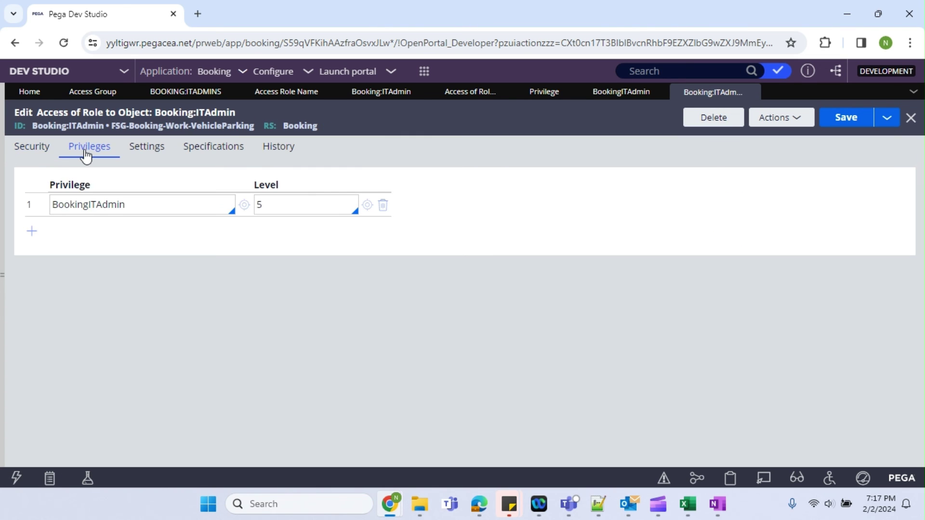
{"action": "double_click", "coordinate": [94, 205]}
{"action": "key", "text": "BackSpace"}
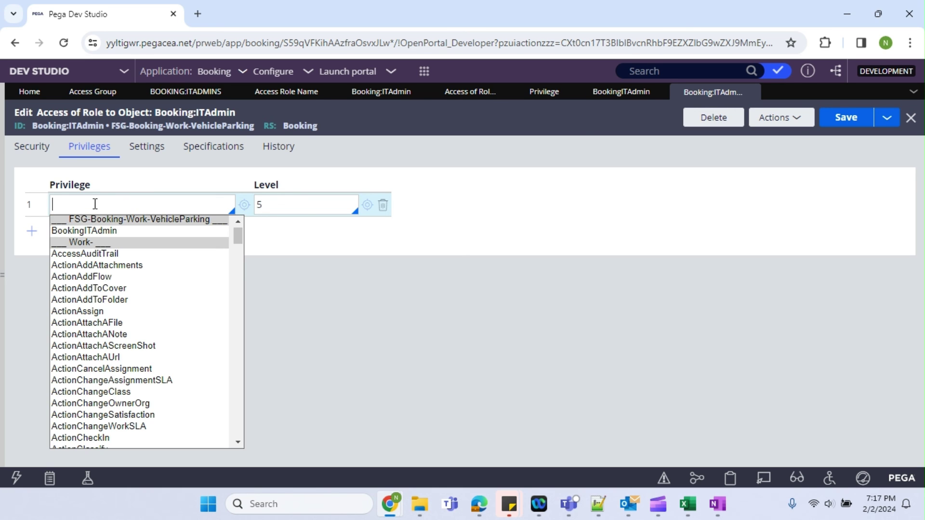
{"action": "left_click", "coordinate": [90, 233]}
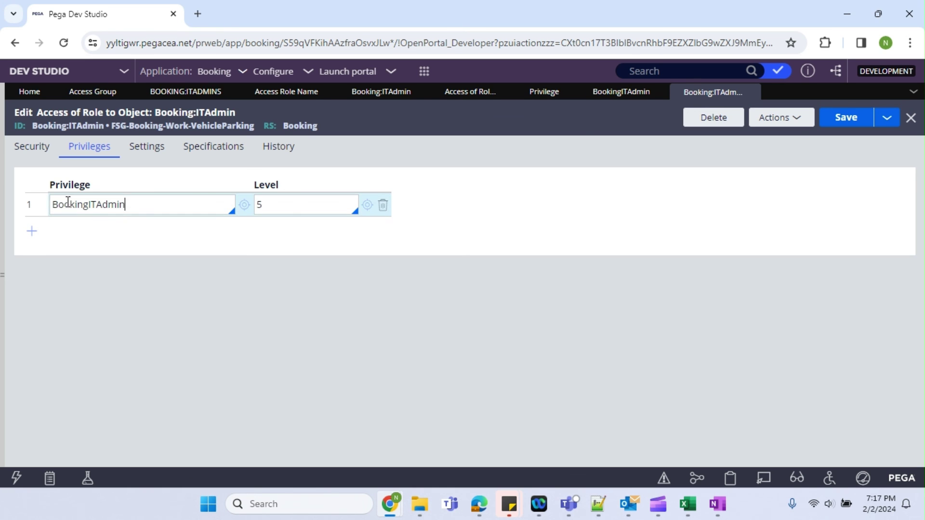
{"action": "left_click", "coordinate": [848, 108]}
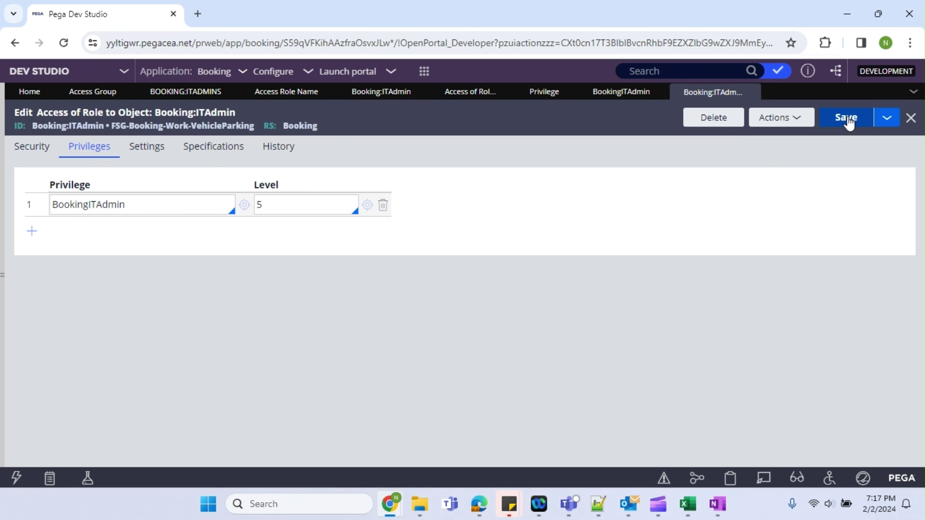
- Set the VehicleParking record's Open instances access level to 5
{"action": "left_click", "coordinate": [33, 149]}
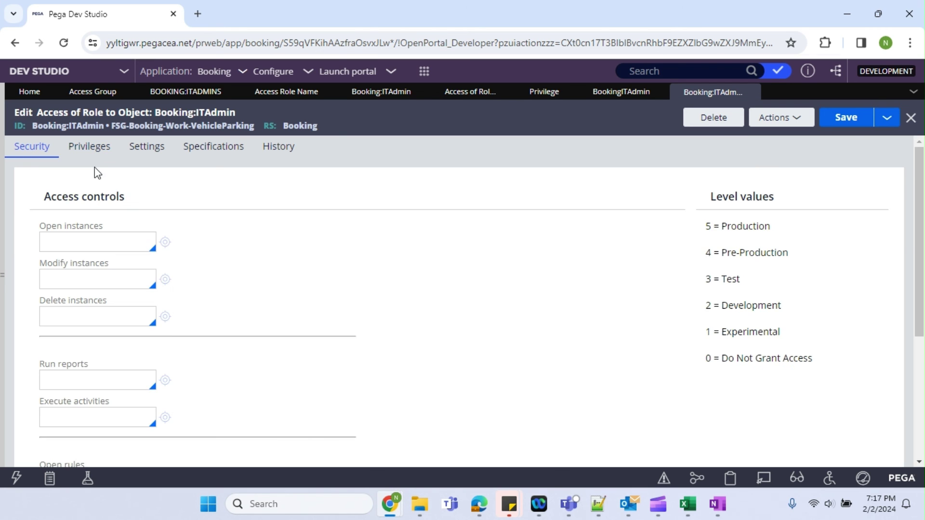
{"action": "scroll", "coordinate": [130, 217], "scroll_direction": "down", "scroll_amount": 4}
{"action": "scroll", "coordinate": [131, 217], "scroll_direction": "up", "scroll_amount": 5}
{"action": "left_click", "coordinate": [106, 236]}
- Refresh the BookingITAdmin privilege record, then go to the Access Role Name list
{"action": "left_click", "coordinate": [627, 96]}
{"action": "left_click", "coordinate": [789, 119]}
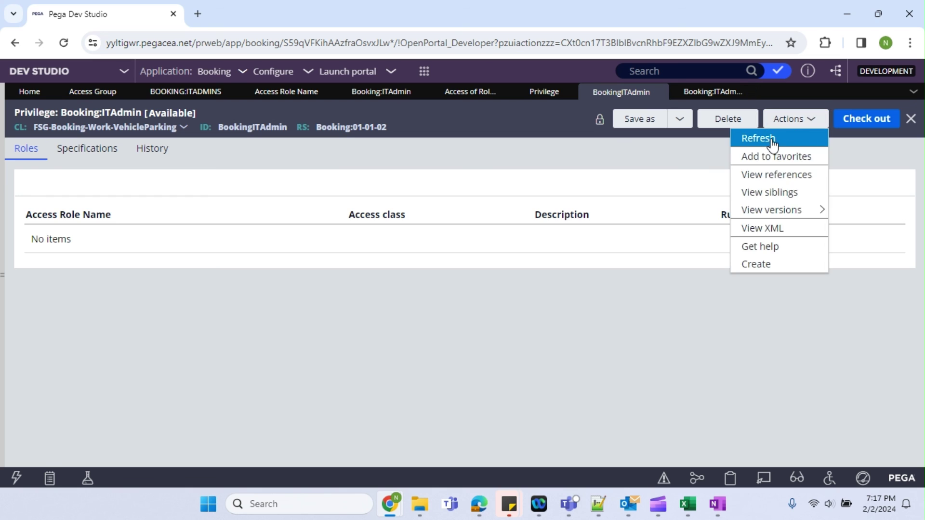
{"action": "left_click", "coordinate": [768, 138]}
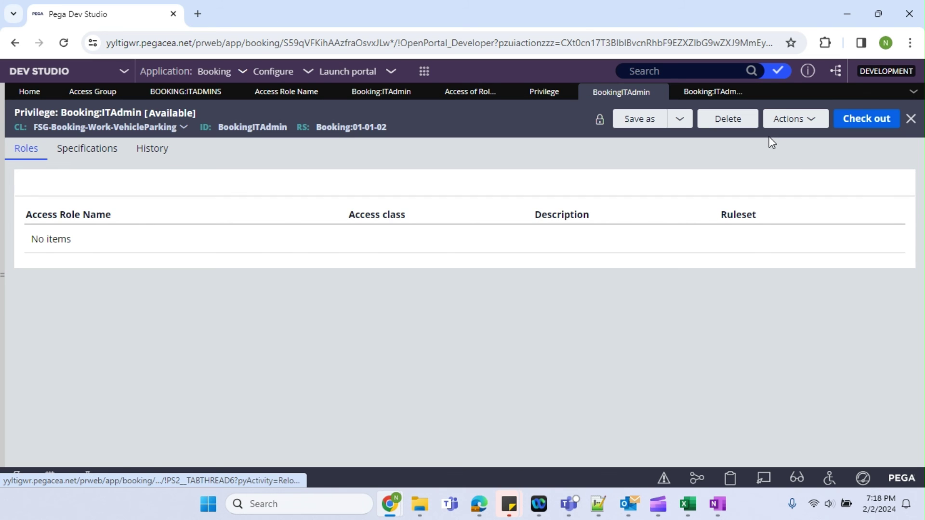
{"action": "left_click", "coordinate": [716, 96]}
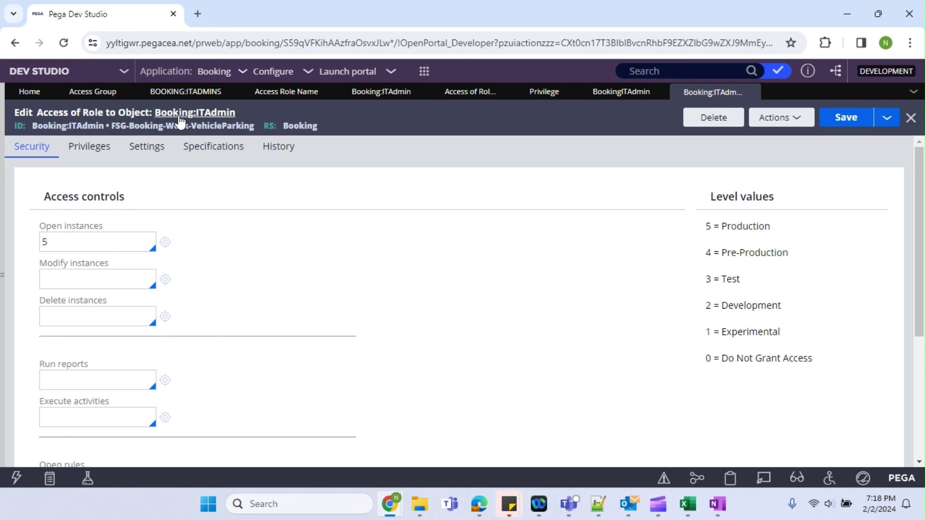
{"action": "left_click", "coordinate": [202, 118]}
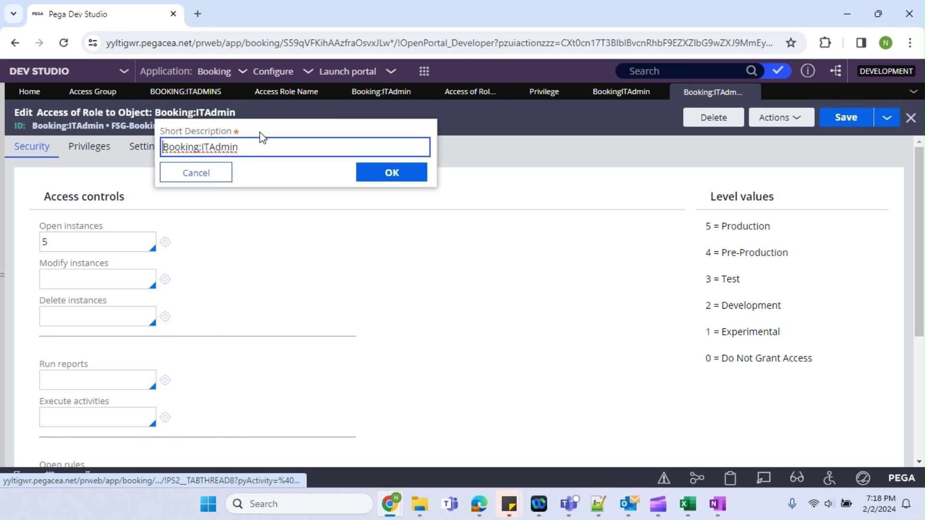
{"action": "left_click", "coordinate": [192, 174]}
{"action": "left_click", "coordinate": [287, 97]}
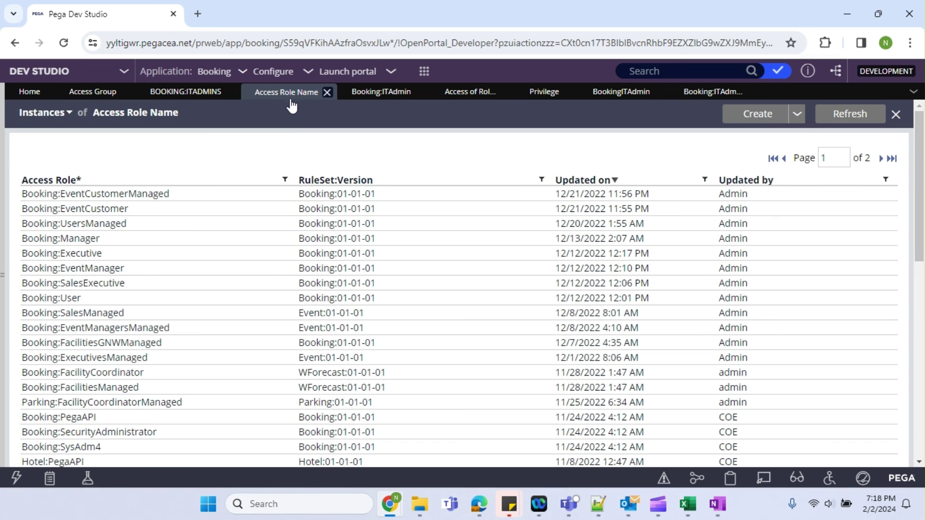
- Reload the access role list, then open and refresh the Booking:ITAdmin role
{"action": "left_click", "coordinate": [850, 121]}
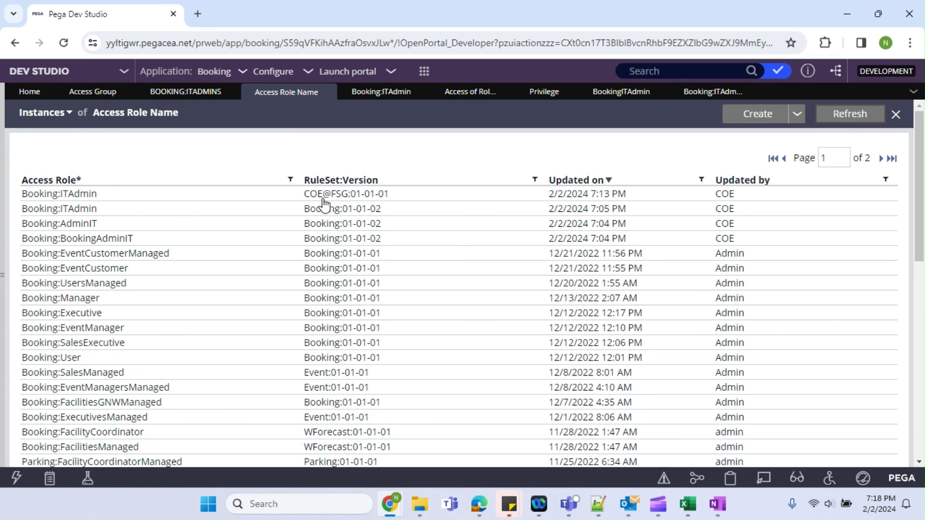
{"action": "left_click", "coordinate": [74, 210]}
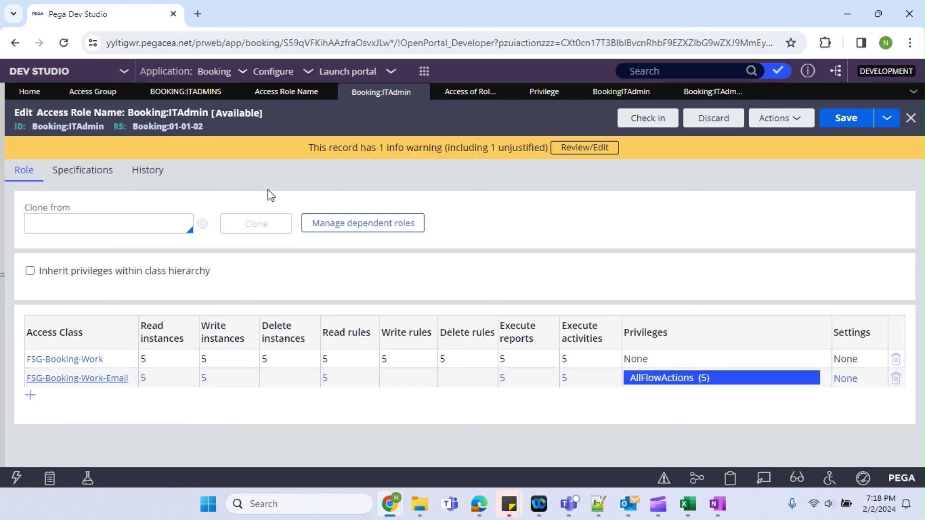
{"action": "left_click", "coordinate": [785, 118]}
{"action": "left_click", "coordinate": [761, 138]}
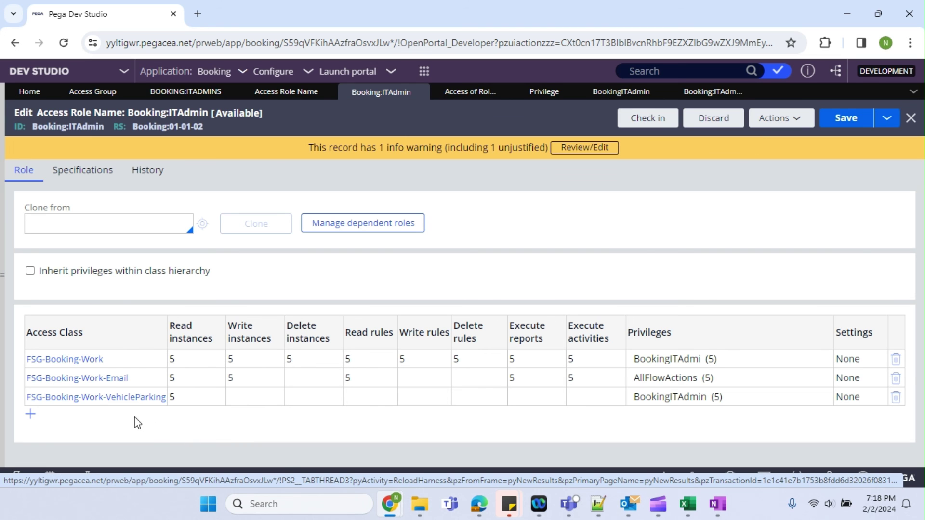
- Highlight the FSG-Booking-Work-VehicleParking row and its BookingITAdmin (5) privilege to confirm them
{"action": "left_click_drag", "start_coordinate": [23, 400], "coordinate": [162, 427]}
{"action": "left_click", "coordinate": [161, 428]}
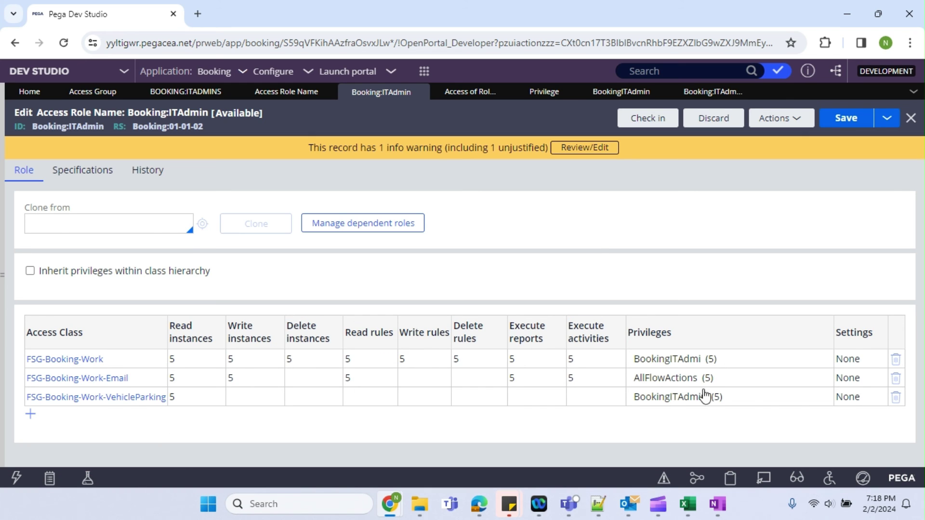
{"action": "left_click_drag", "start_coordinate": [750, 405], "coordinate": [634, 417]}
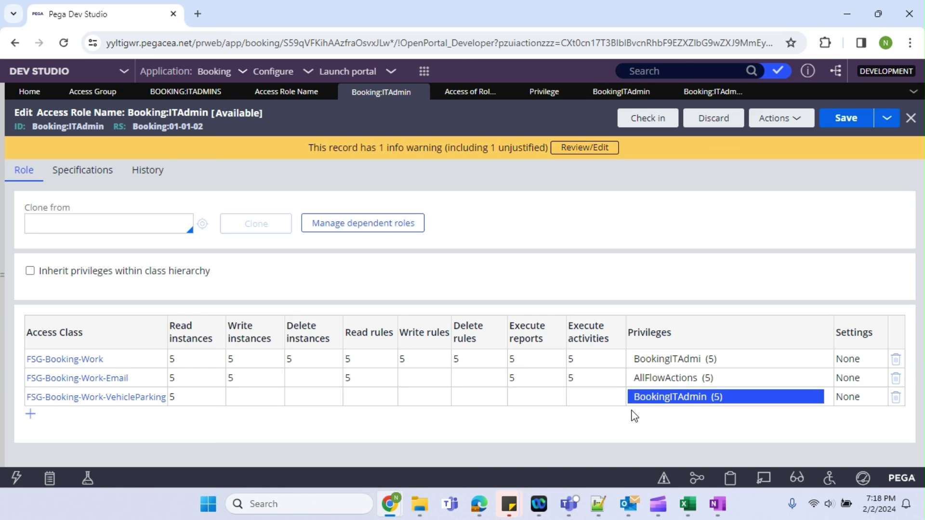